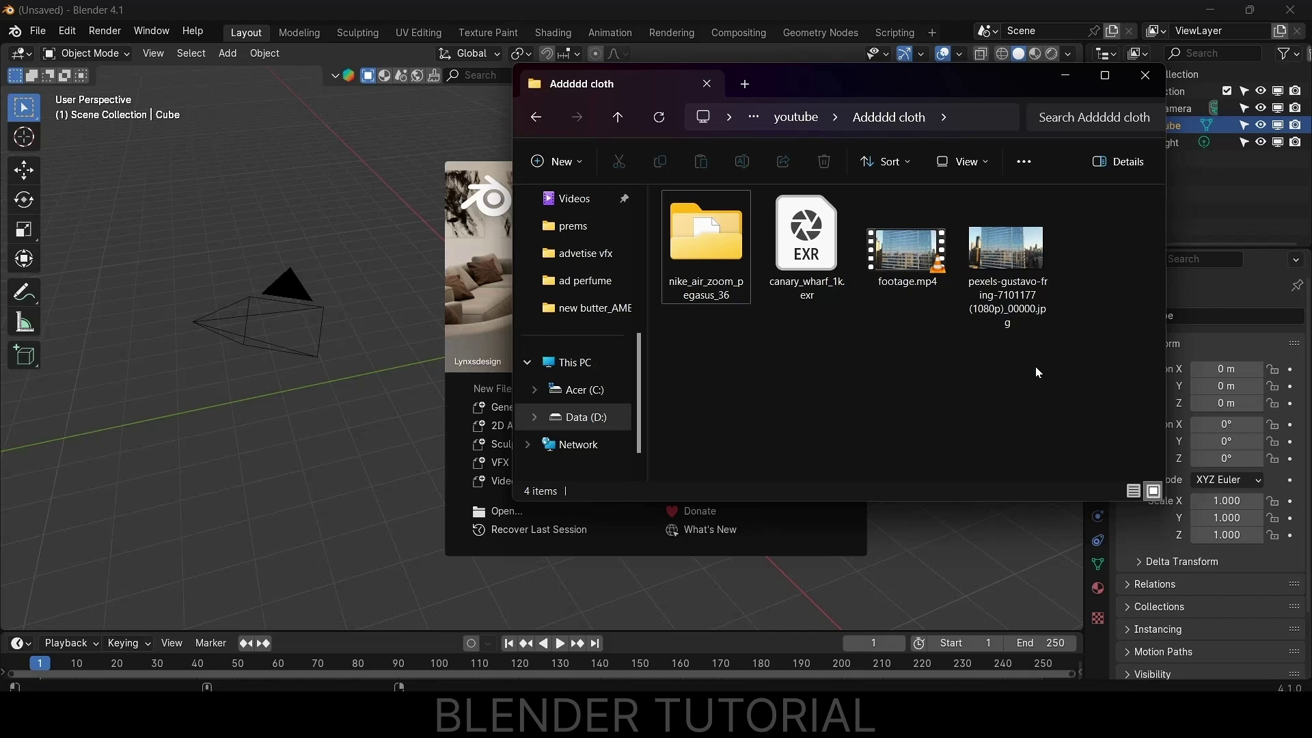
# - Switch to fSpy and load the JPG still of the building from the Addddd cloth folder
pyautogui.click(1066, 78)
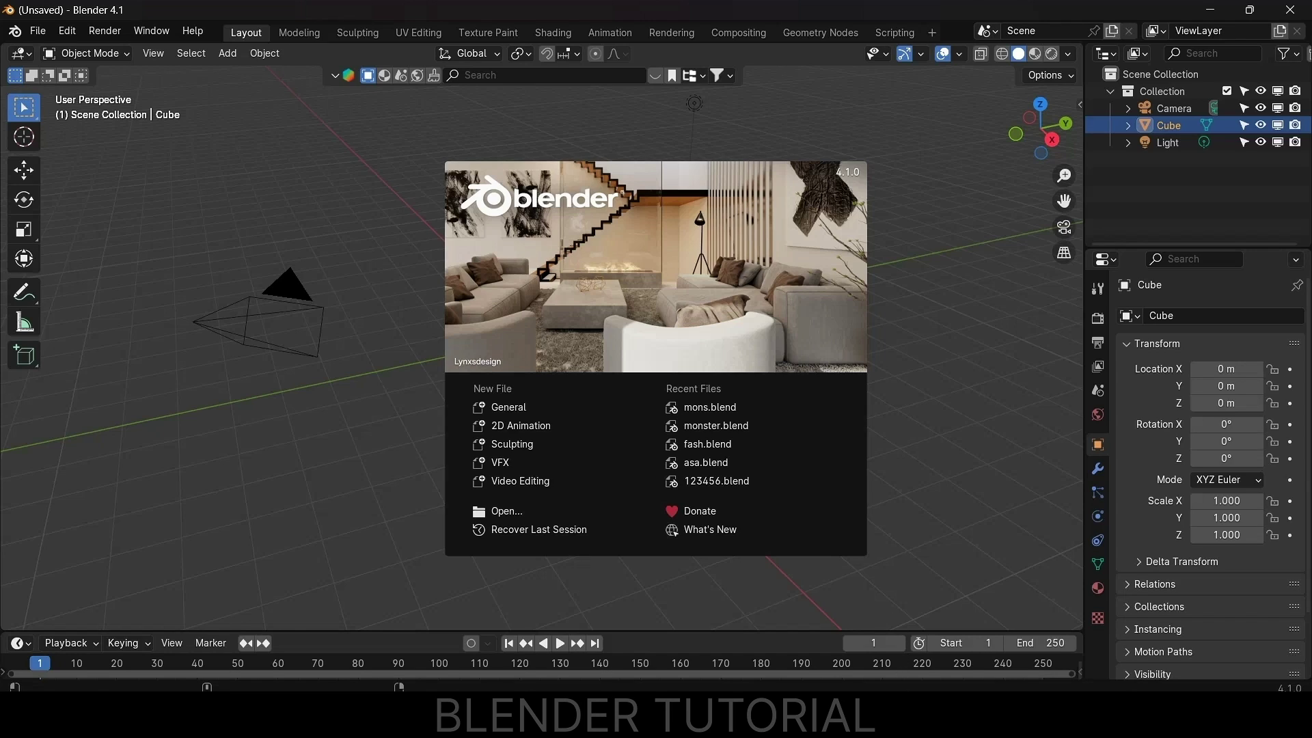
pyautogui.click(877, 716)
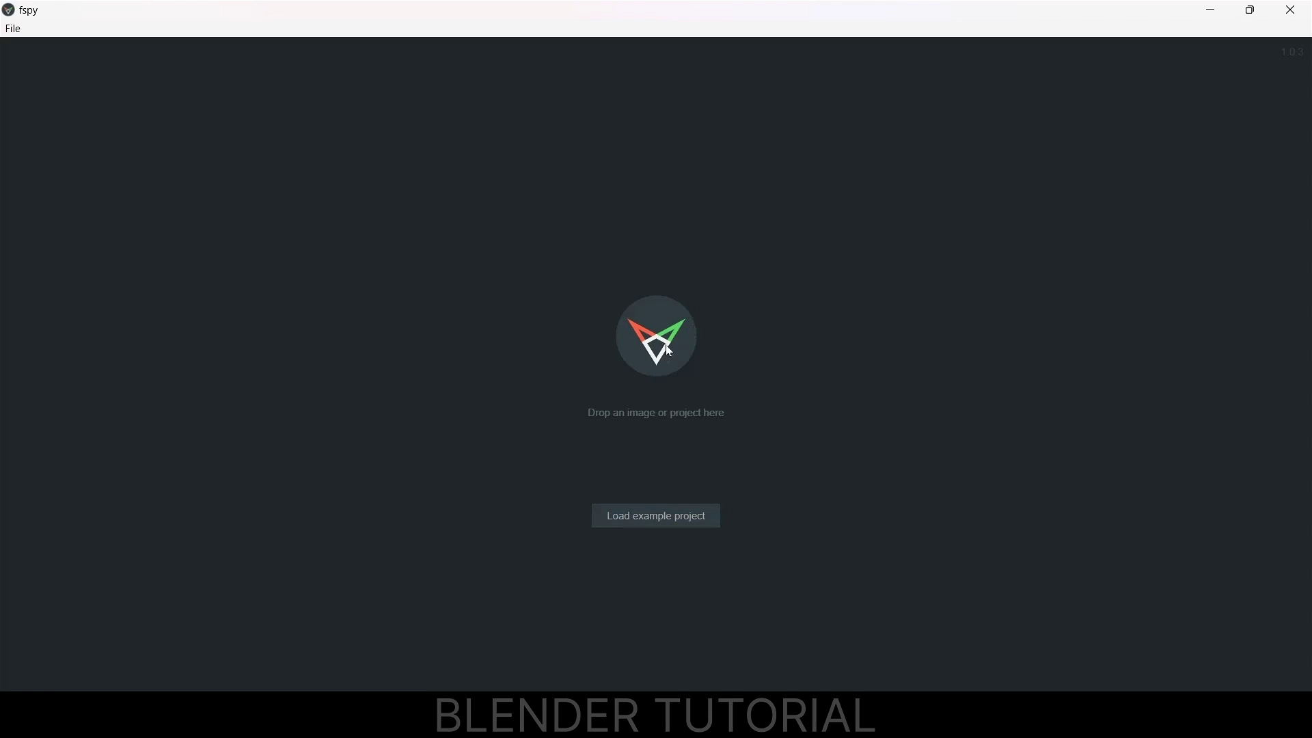
pyautogui.click(653, 717)
pyautogui.moveTo(997, 306); pyautogui.dragTo(303, 438)
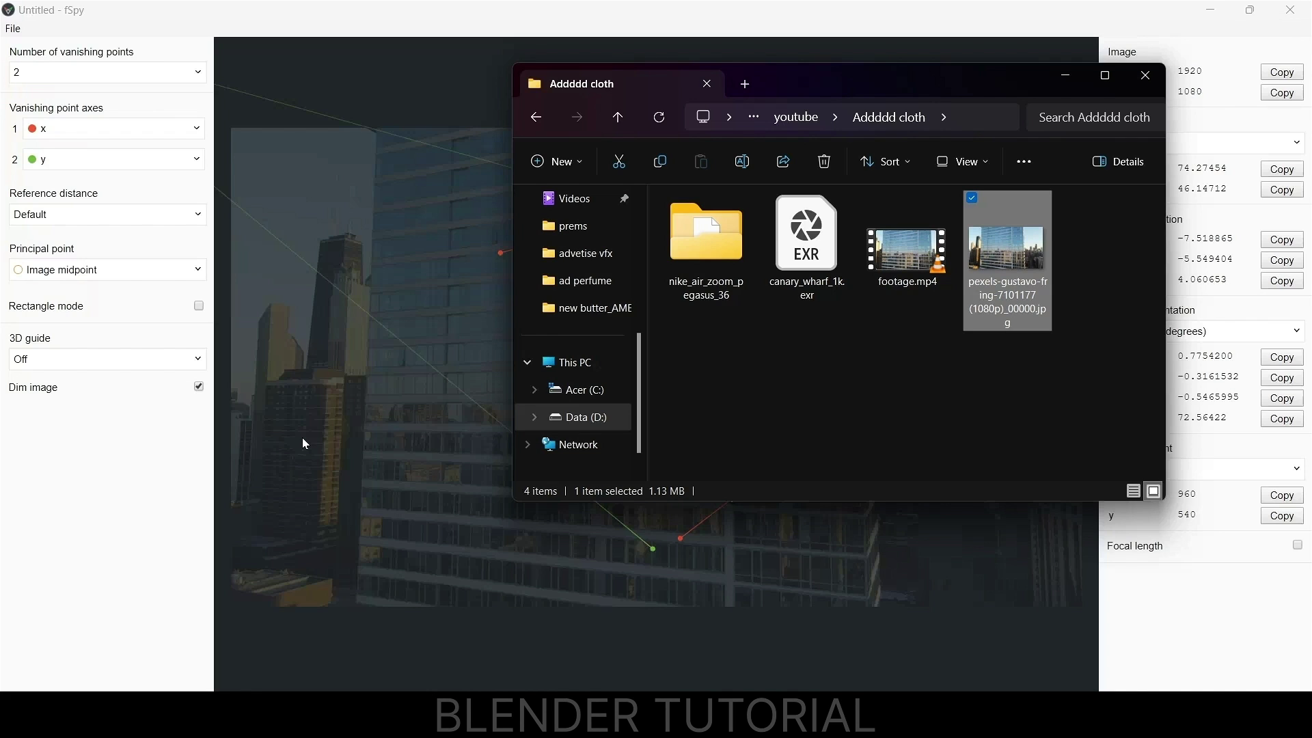
pyautogui.click(1066, 77)
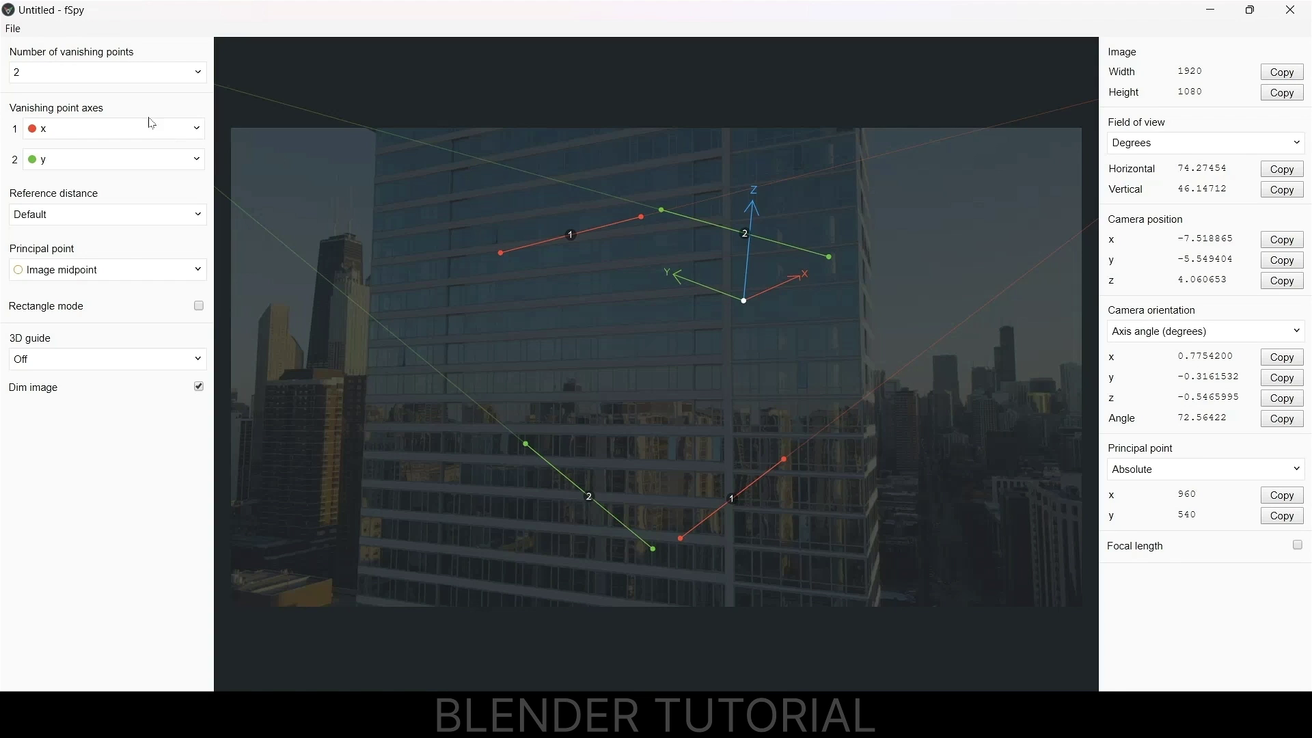
# - Keep two vanishing points and assign the z axis to the second one
pyautogui.click(85, 80)
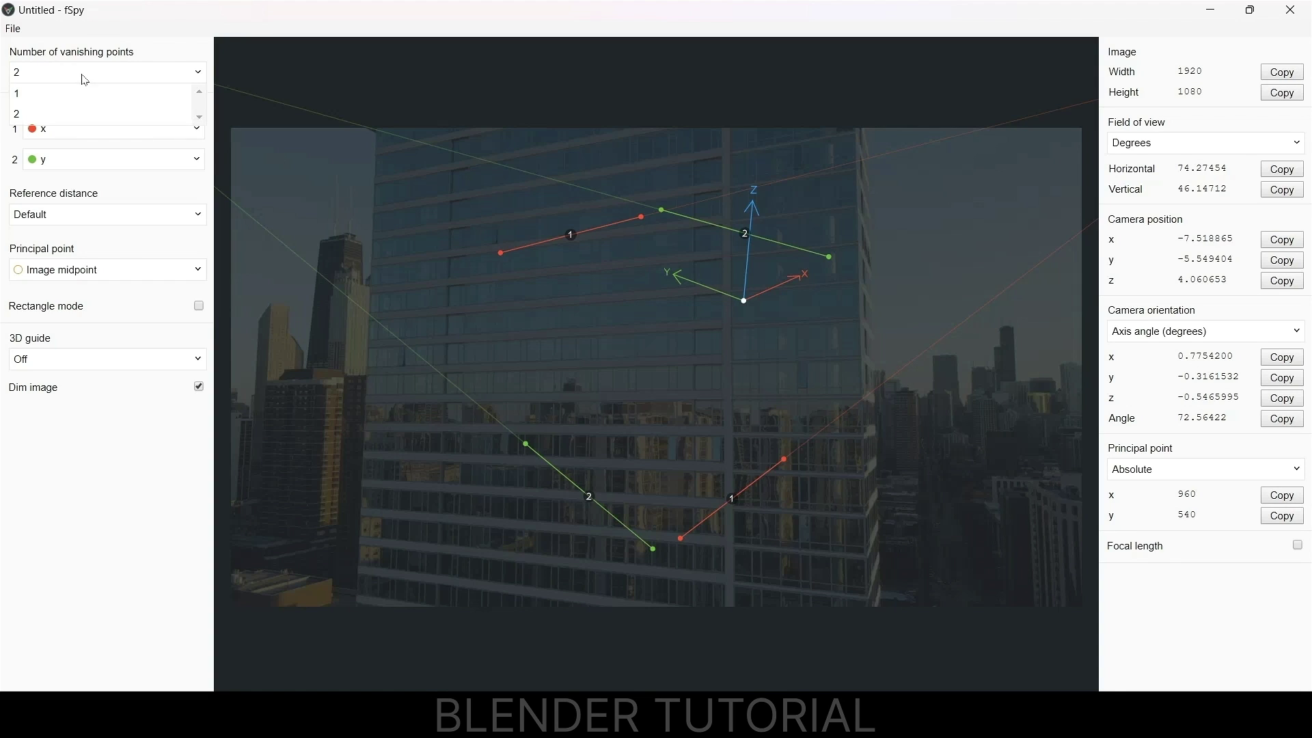
pyautogui.click(60, 116)
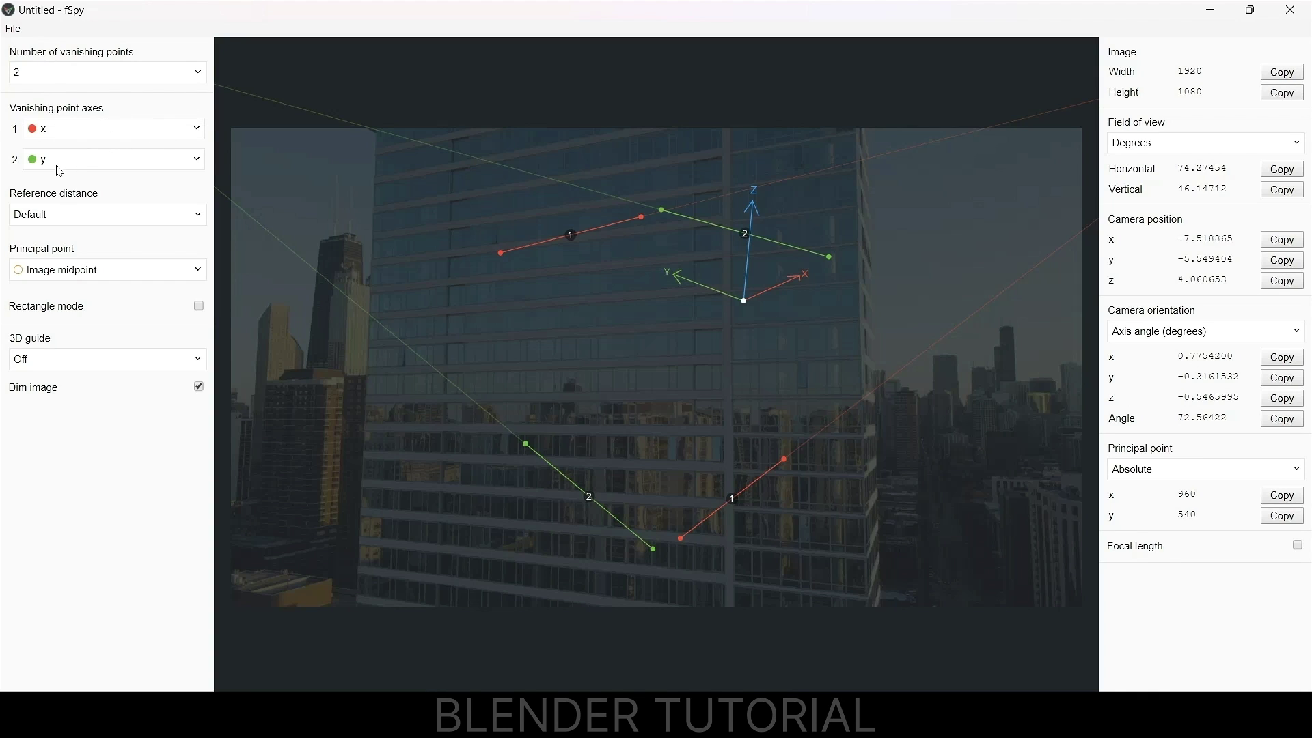
pyautogui.click(83, 163)
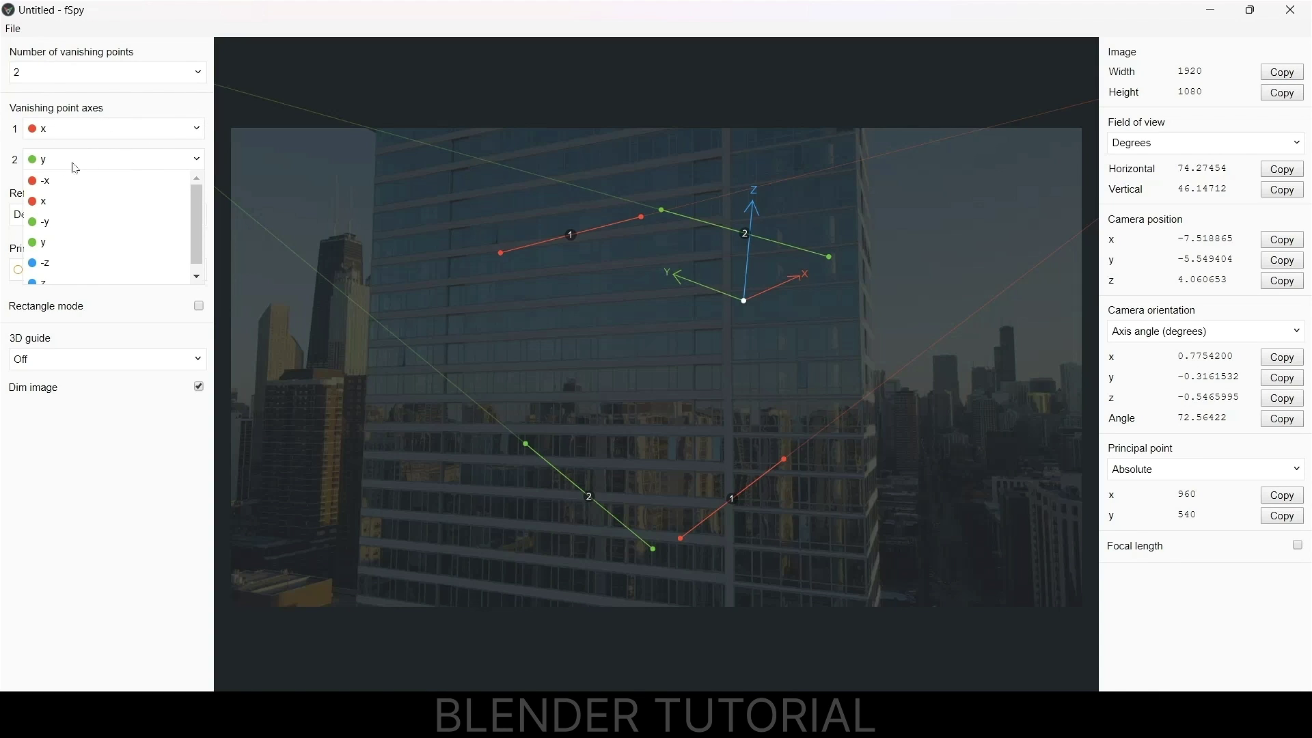
pyautogui.scroll(-1, 128, 247)
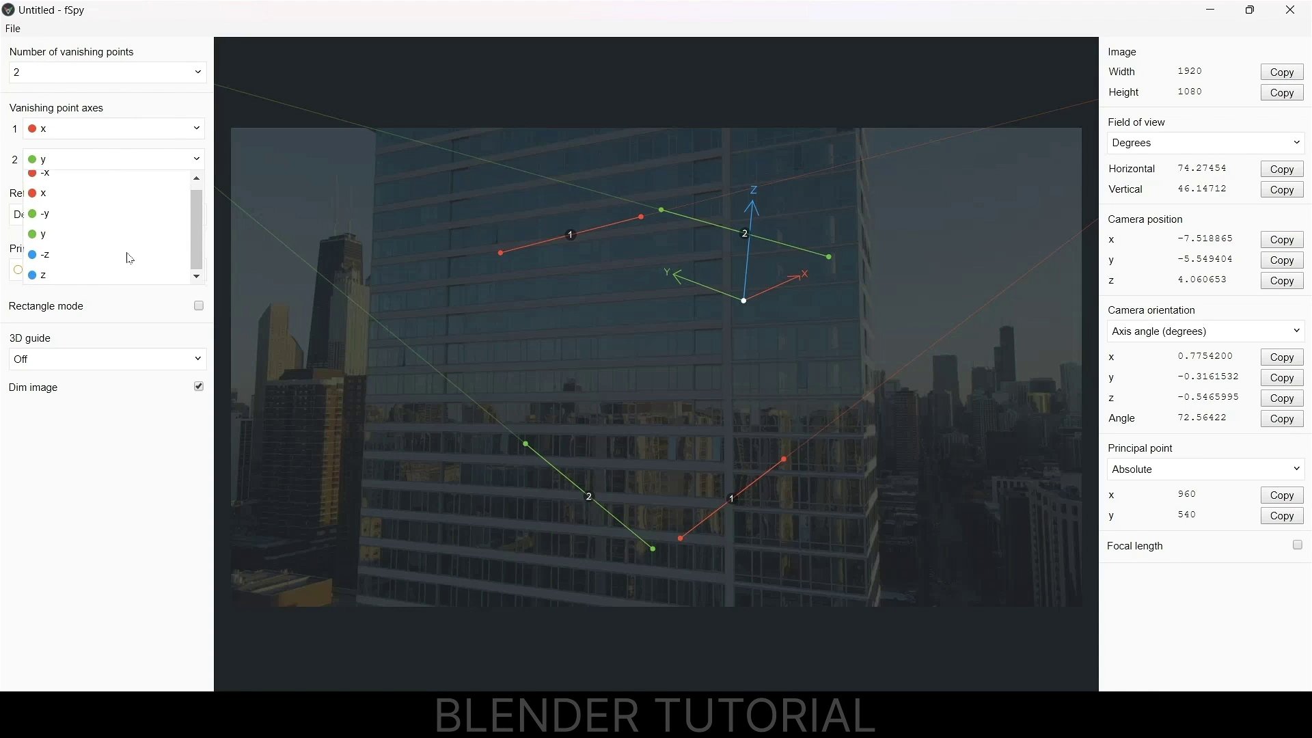
pyautogui.click(48, 274)
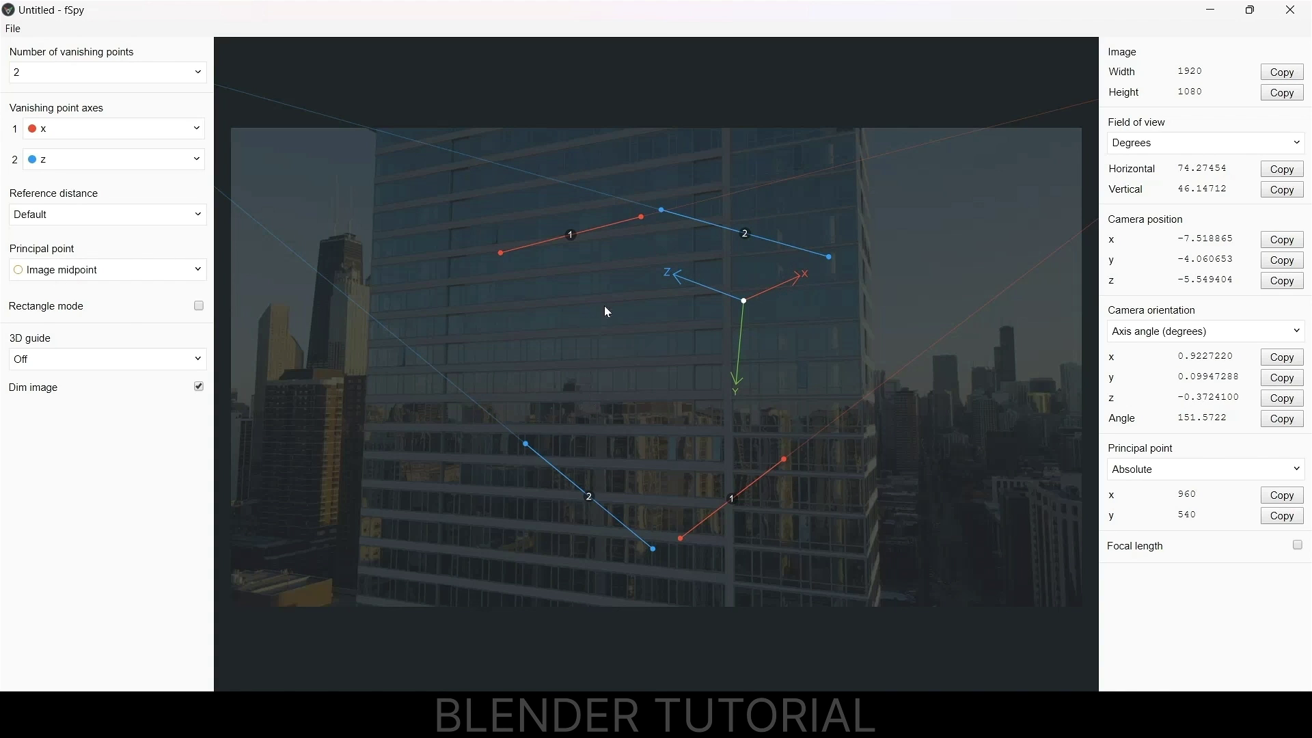
# - Align both x-axis vanishing lines with an upper and a lower horizontal ledge of the building's front facade
pyautogui.moveTo(501, 253); pyautogui.dragTo(500, 258)
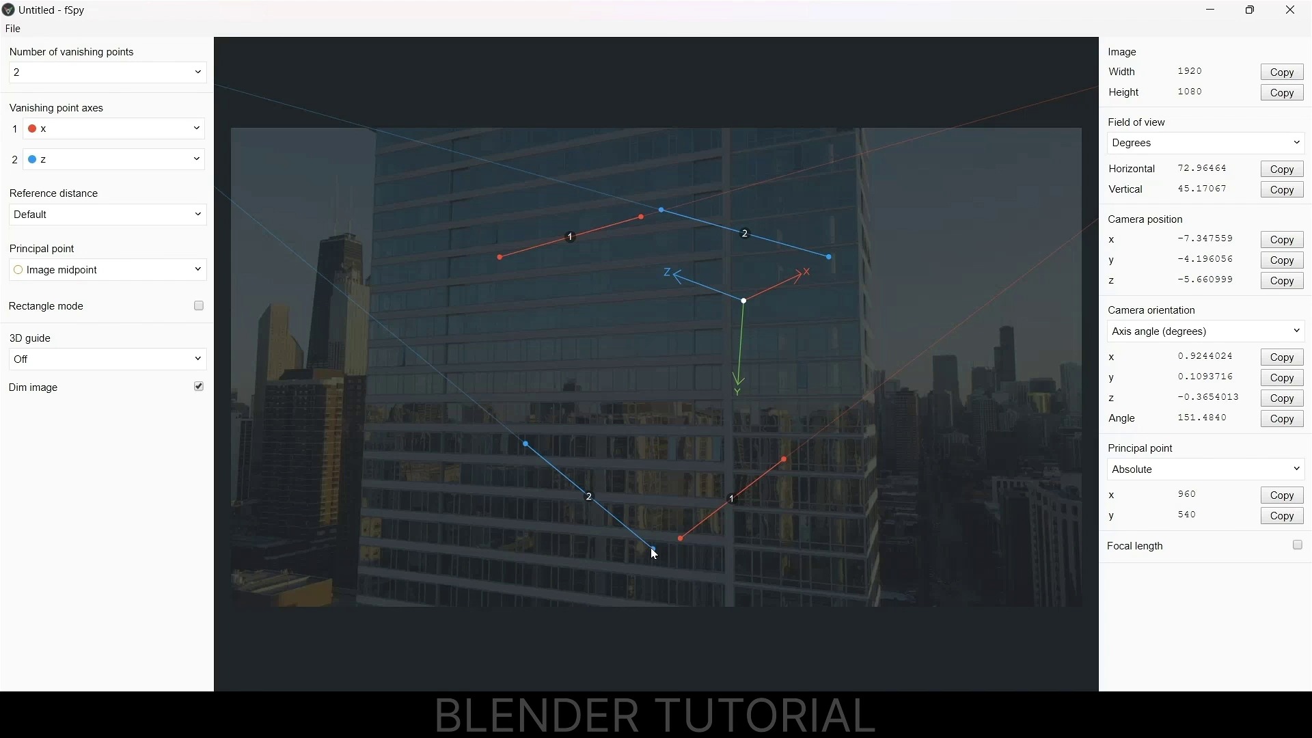
pyautogui.moveTo(502, 264); pyautogui.dragTo(361, 245)
pyautogui.moveTo(639, 216); pyautogui.dragTo(655, 144)
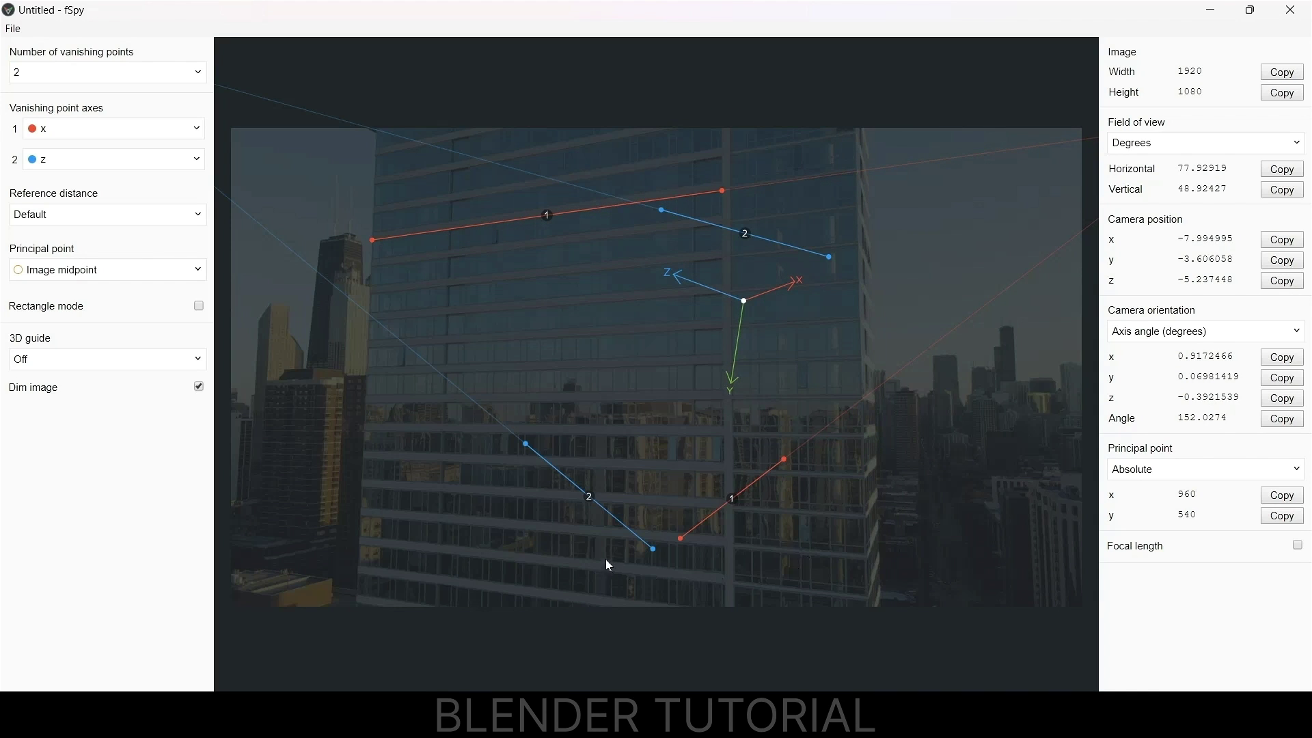
pyautogui.moveTo(683, 540); pyautogui.dragTo(363, 535)
pyautogui.moveTo(785, 459); pyautogui.dragTo(690, 560)
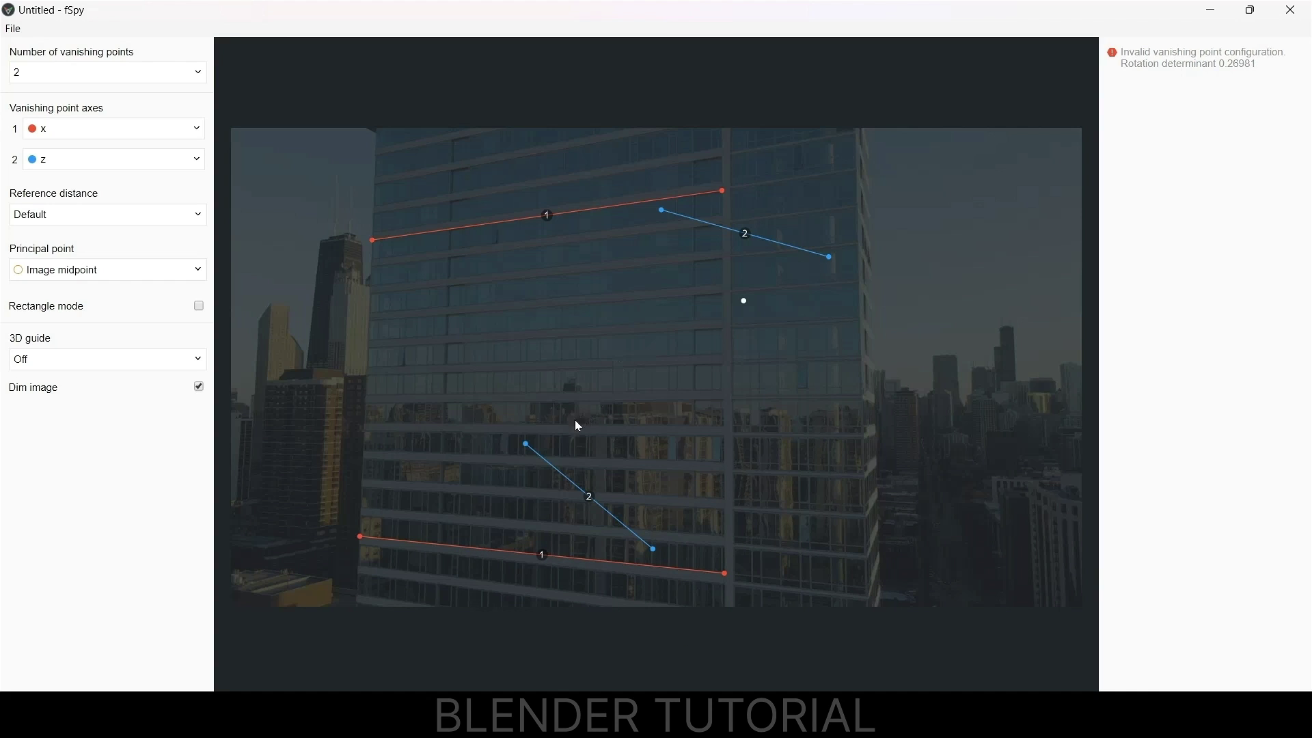
# - Align the two z-axis vanishing lines with the building's left and right vertical edges
pyautogui.moveTo(527, 445); pyautogui.dragTo(417, 145)
pyautogui.moveTo(654, 549); pyautogui.dragTo(360, 520)
pyautogui.moveTo(661, 210); pyautogui.dragTo(860, 140)
pyautogui.moveTo(829, 257); pyautogui.dragTo(891, 557)
# - Place the origin at horizon height on the front facade and set the 3D guide to xy grid floor
pyautogui.moveTo(745, 303); pyautogui.dragTo(629, 438)
pyautogui.click(97, 364)
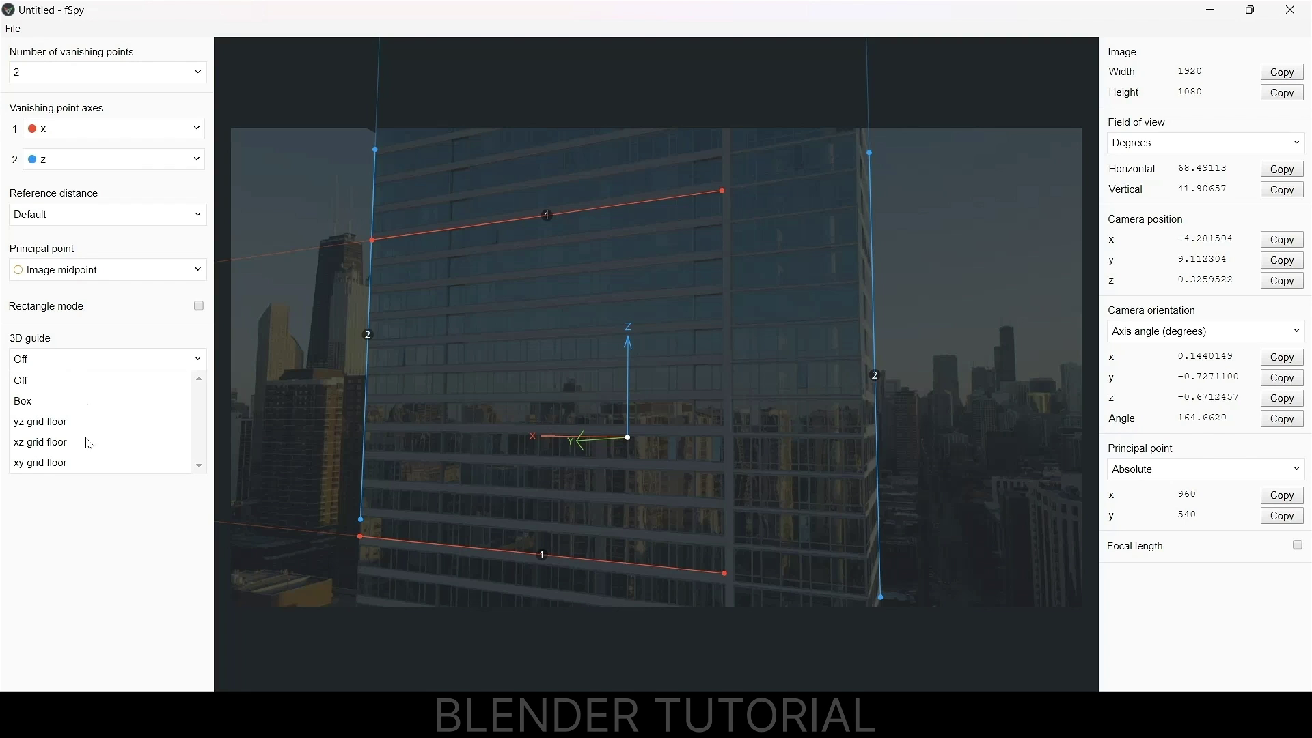
pyautogui.click(43, 469)
pyautogui.moveTo(627, 438); pyautogui.dragTo(592, 418)
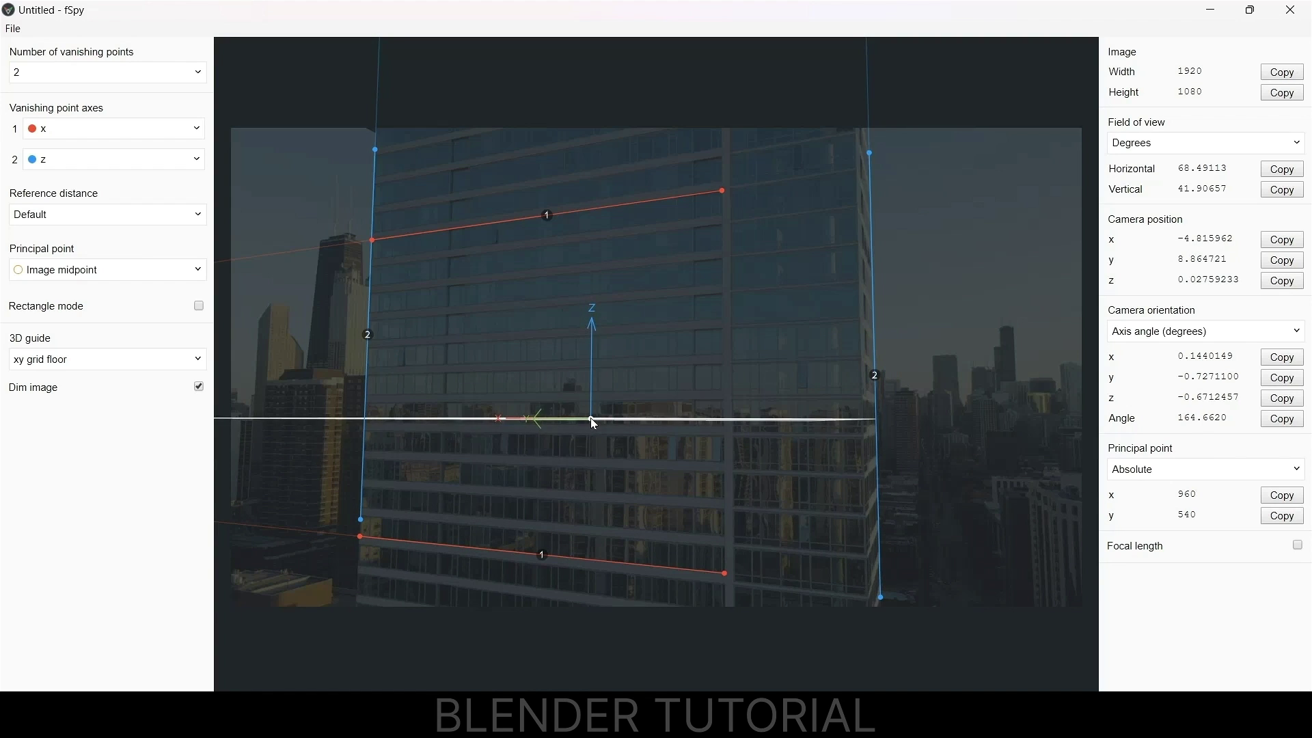
# - Save the fSpy project as 12345 in Downloads and close fSpy to return to Blender
pyautogui.click(14, 29)
pyautogui.click(61, 148)
pyautogui.write('12345')
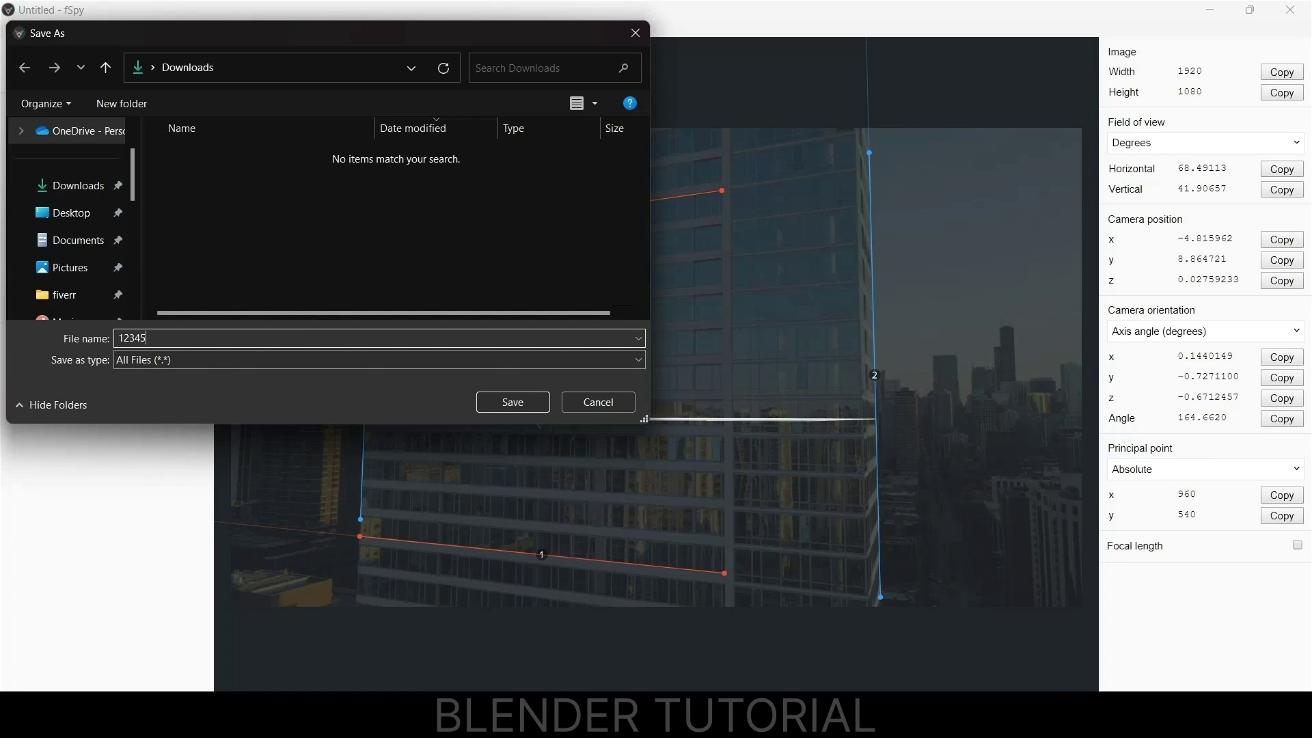
pyautogui.press('Return')
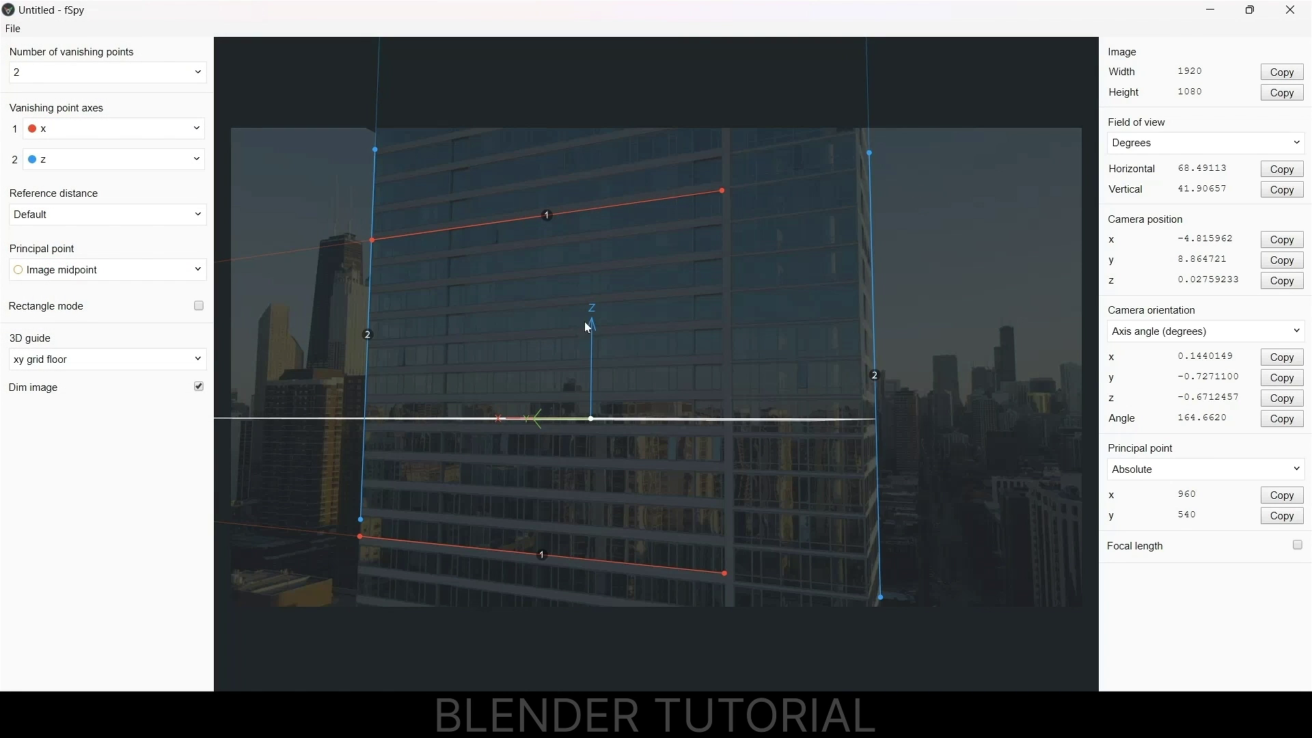
pyautogui.click(1290, 11)
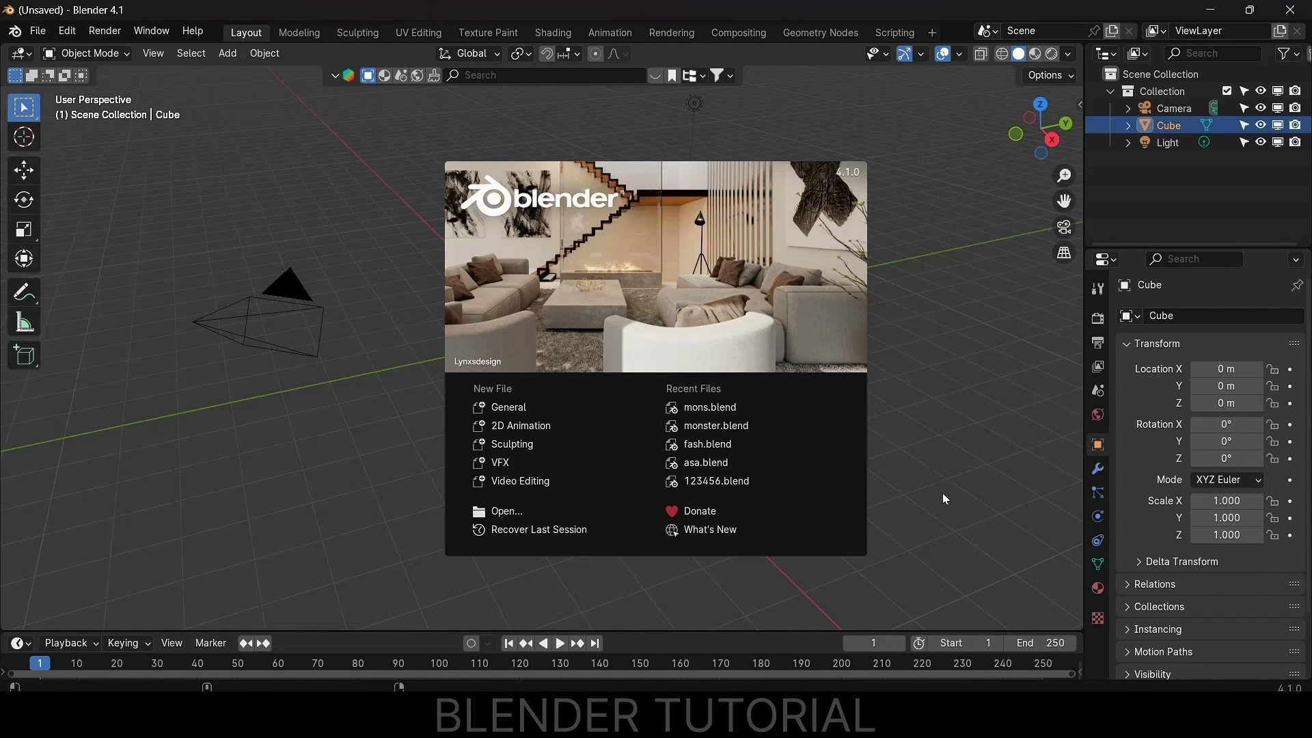
# - Dismiss the splash screen and delete all default objects from the scene
pyautogui.click(942, 348)
pyautogui.press('a')
pyautogui.press('Delete')
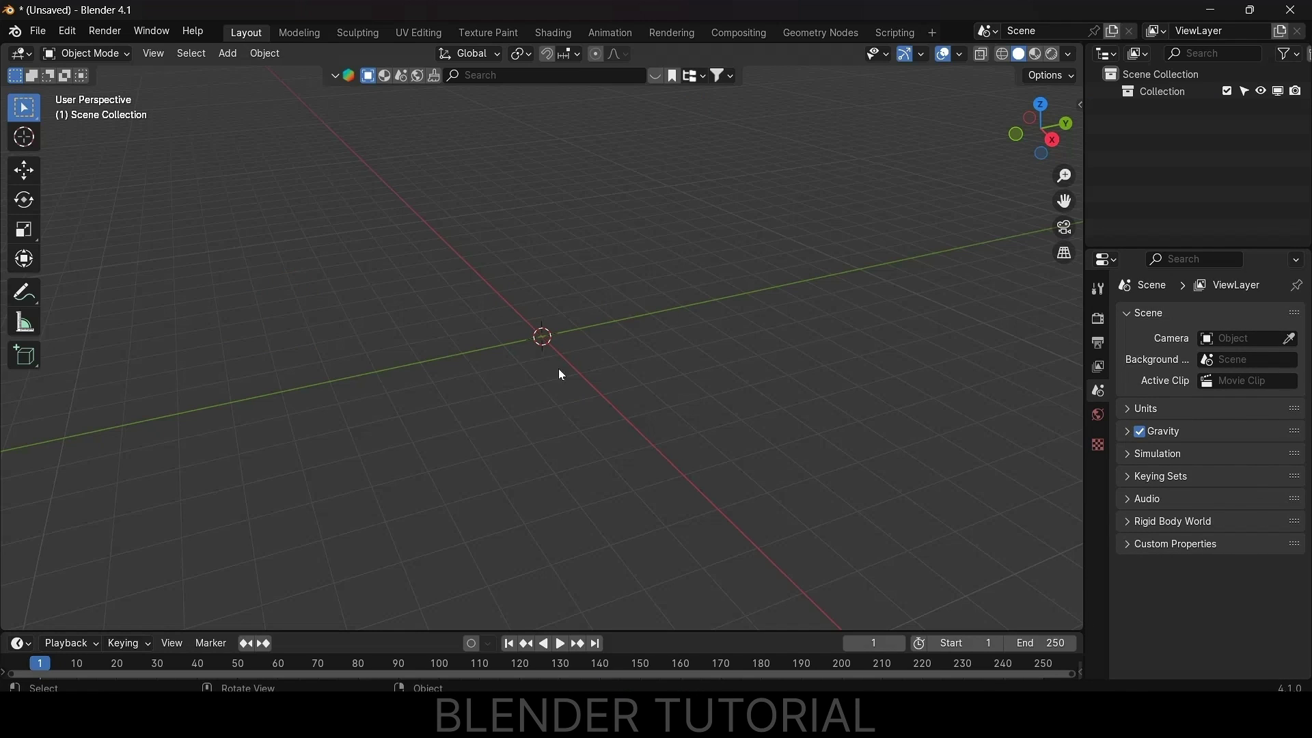
# - Import the fSpy project file 12345.fspy from the Downloads folder
pyautogui.click(38, 31)
pyautogui.moveTo(61, 274)
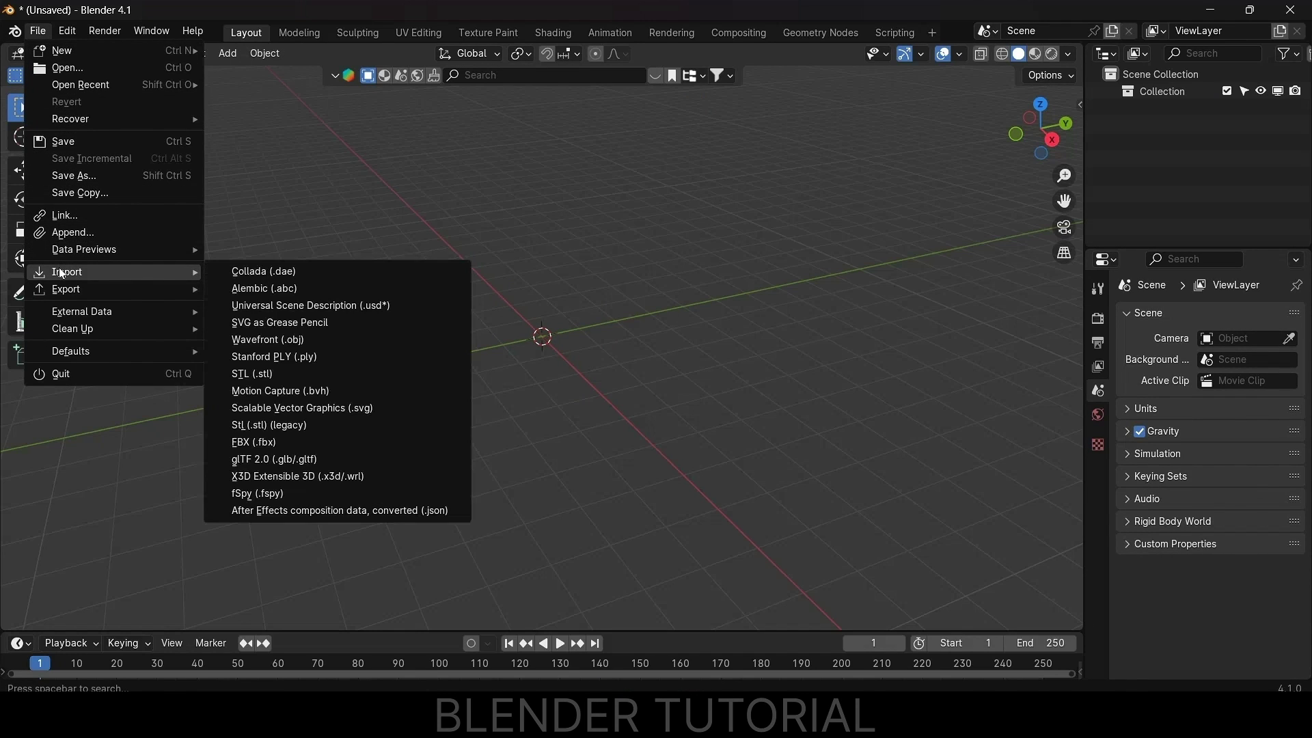
pyautogui.click(258, 496)
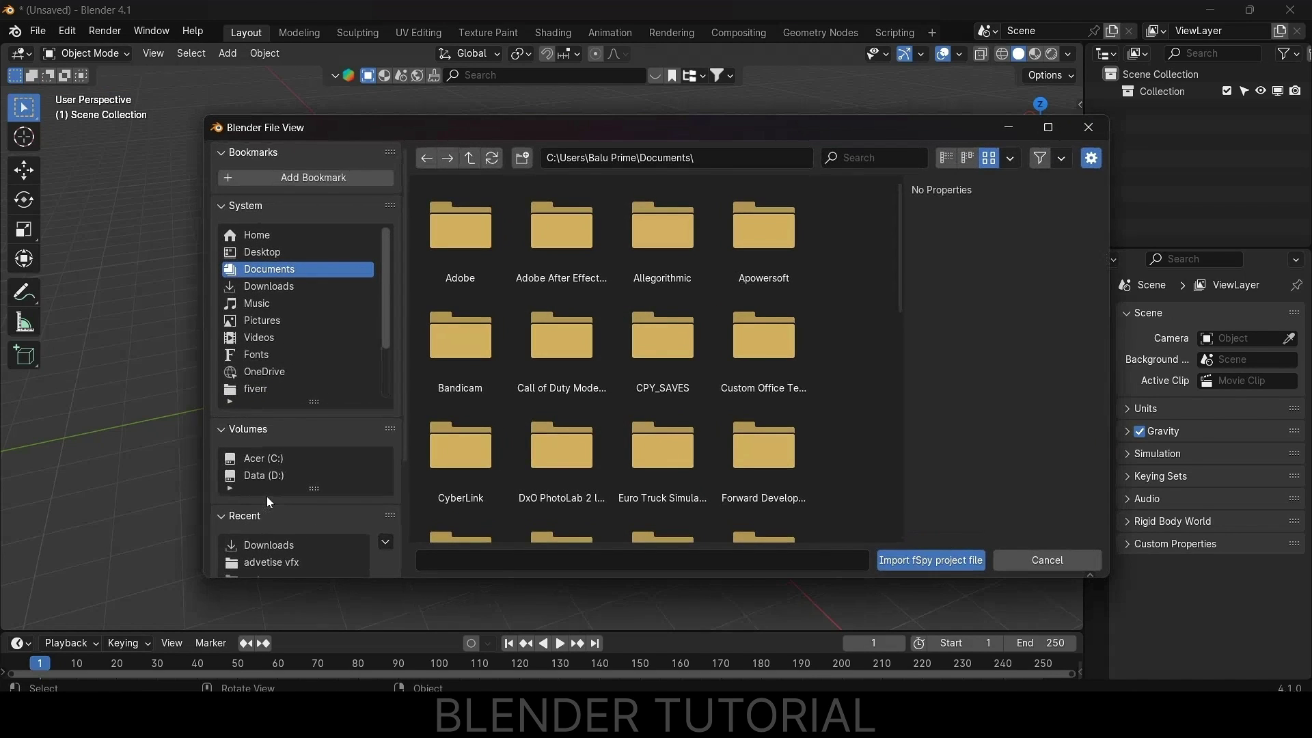
pyautogui.click(259, 287)
pyautogui.click(486, 240)
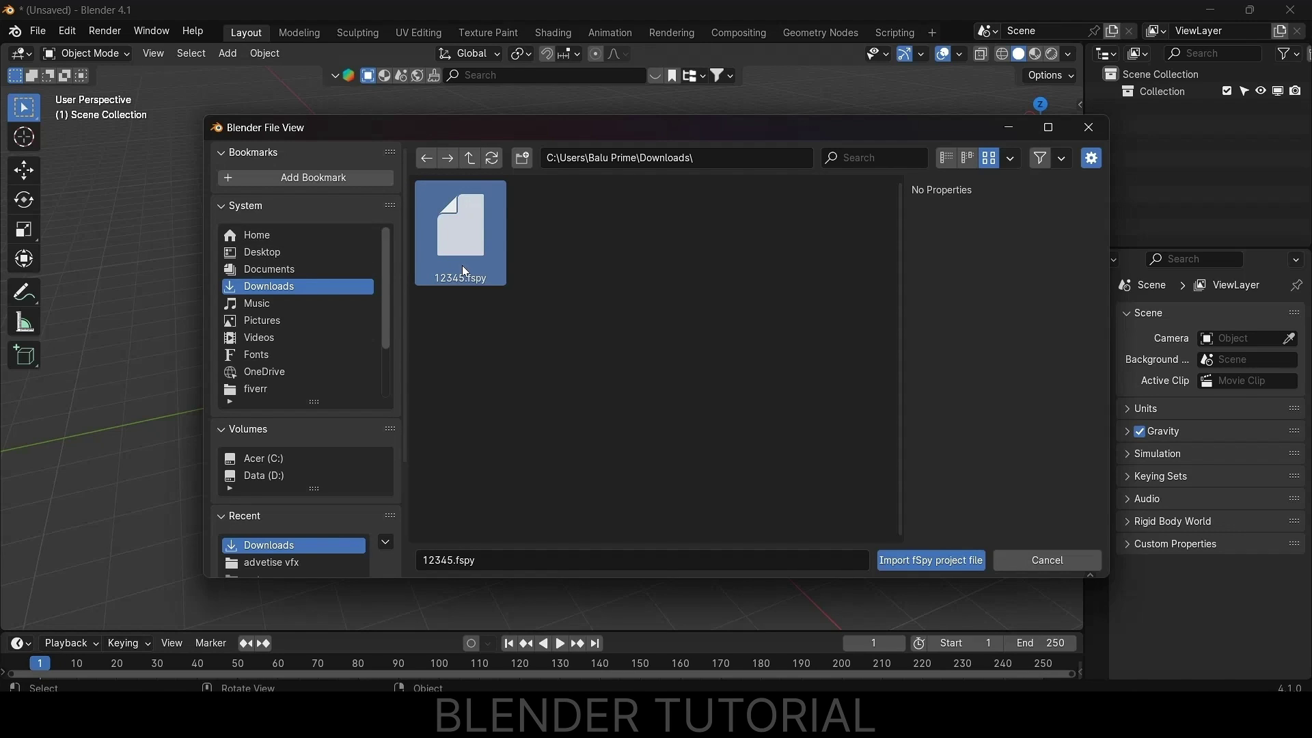
pyautogui.click(915, 560)
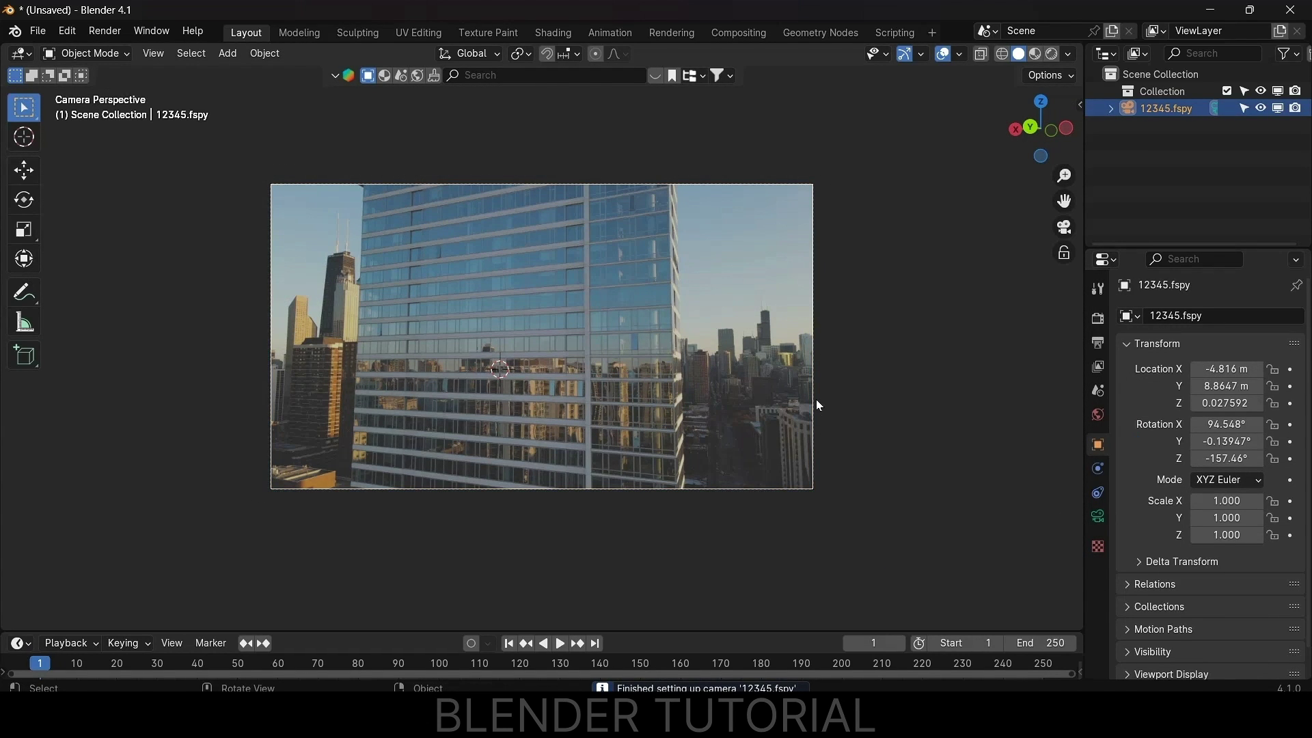
# - Set the camera's background to the movie clip footage.mp4 with an opacity of 1.000
pyautogui.click(1097, 516)
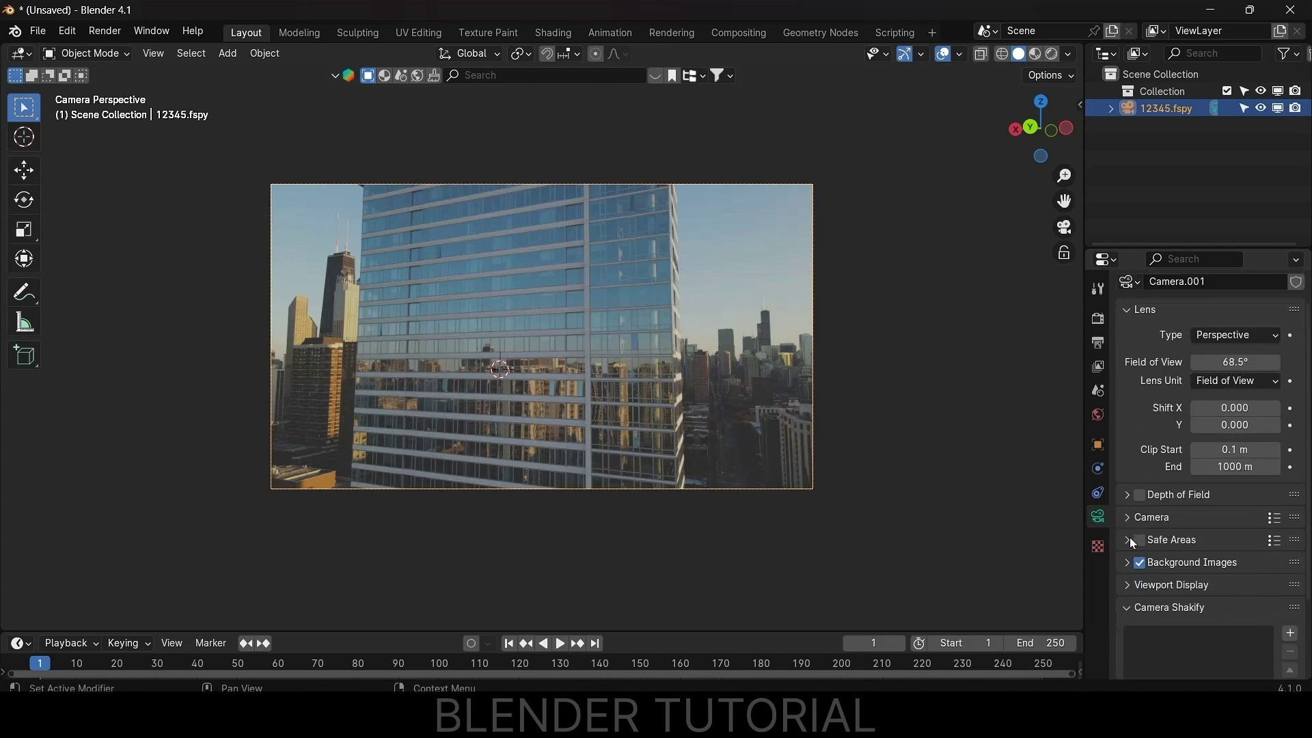
pyautogui.scroll(-4, 1134, 535)
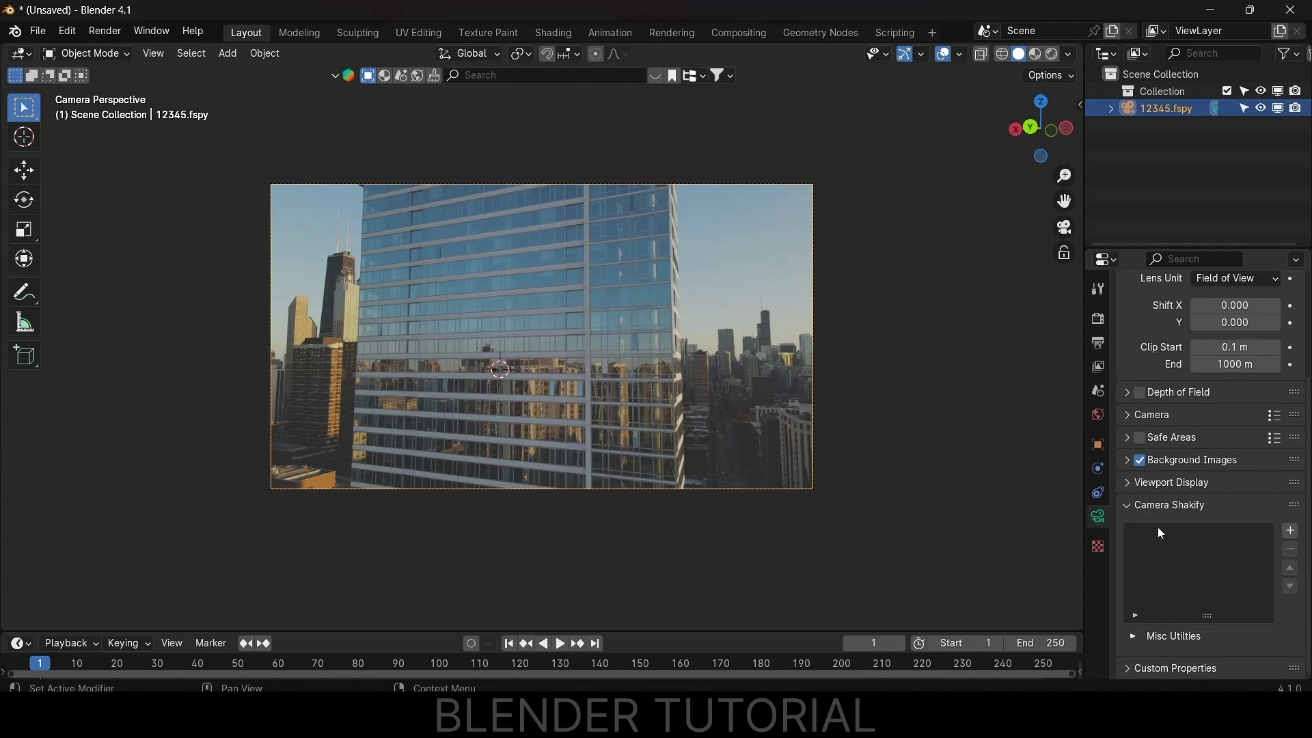
pyautogui.click(1132, 462)
pyautogui.scroll(-2, 1170, 509)
pyautogui.moveTo(1240, 603); pyautogui.dragTo(1298, 609)
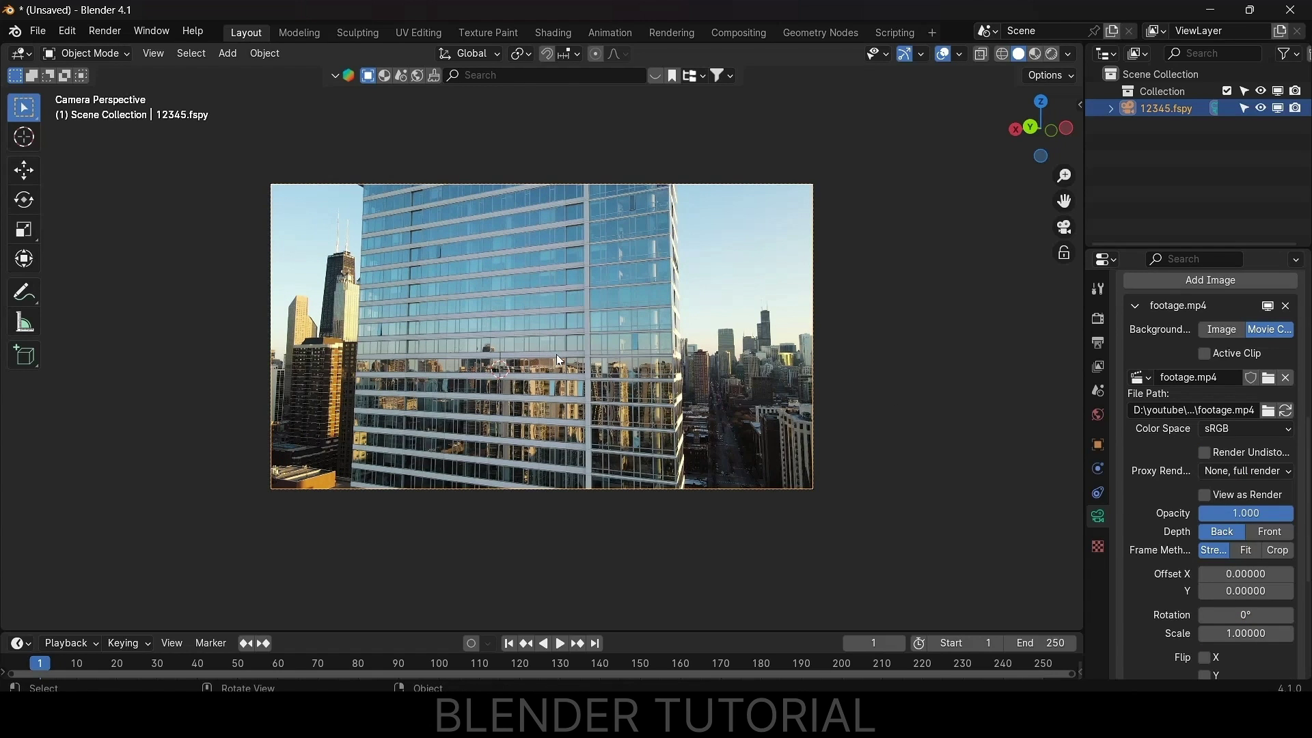
# - Add a plane mesh and scale it up by about 2.6
pyautogui.click(228, 54)
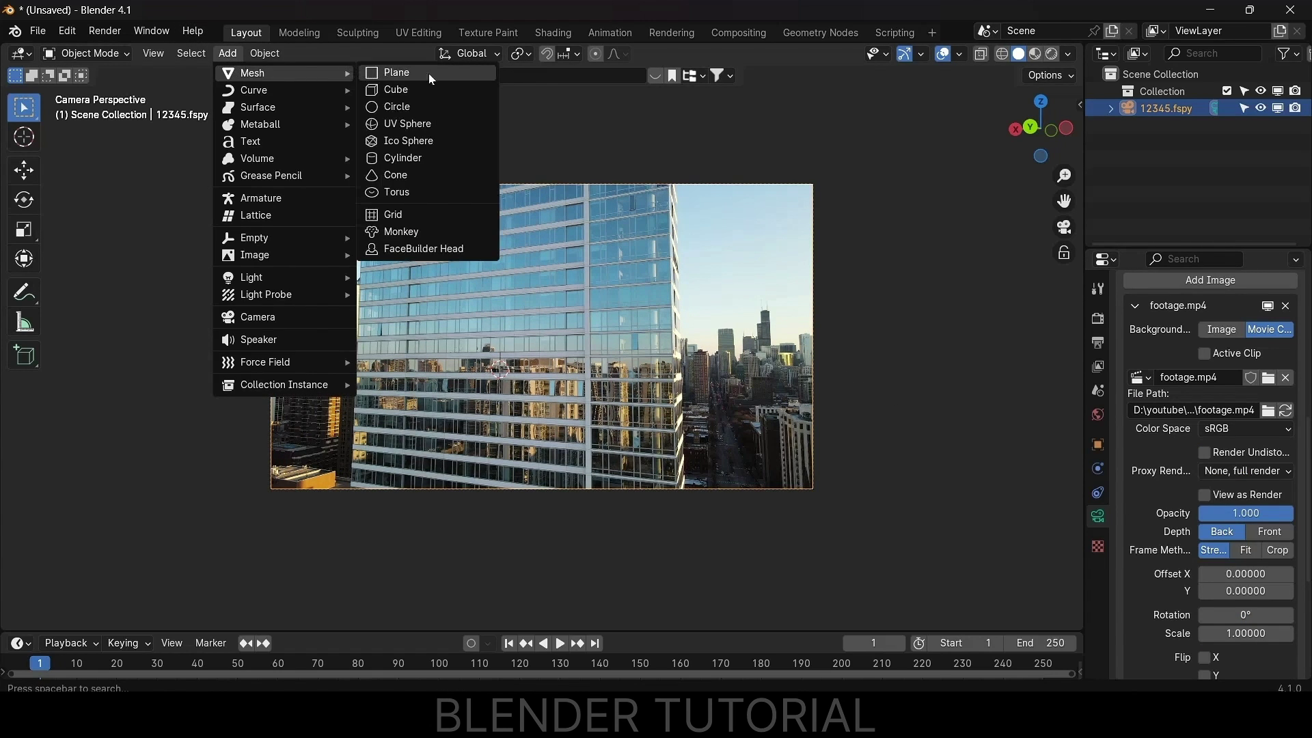
pyautogui.hotkey('shift', 'a')
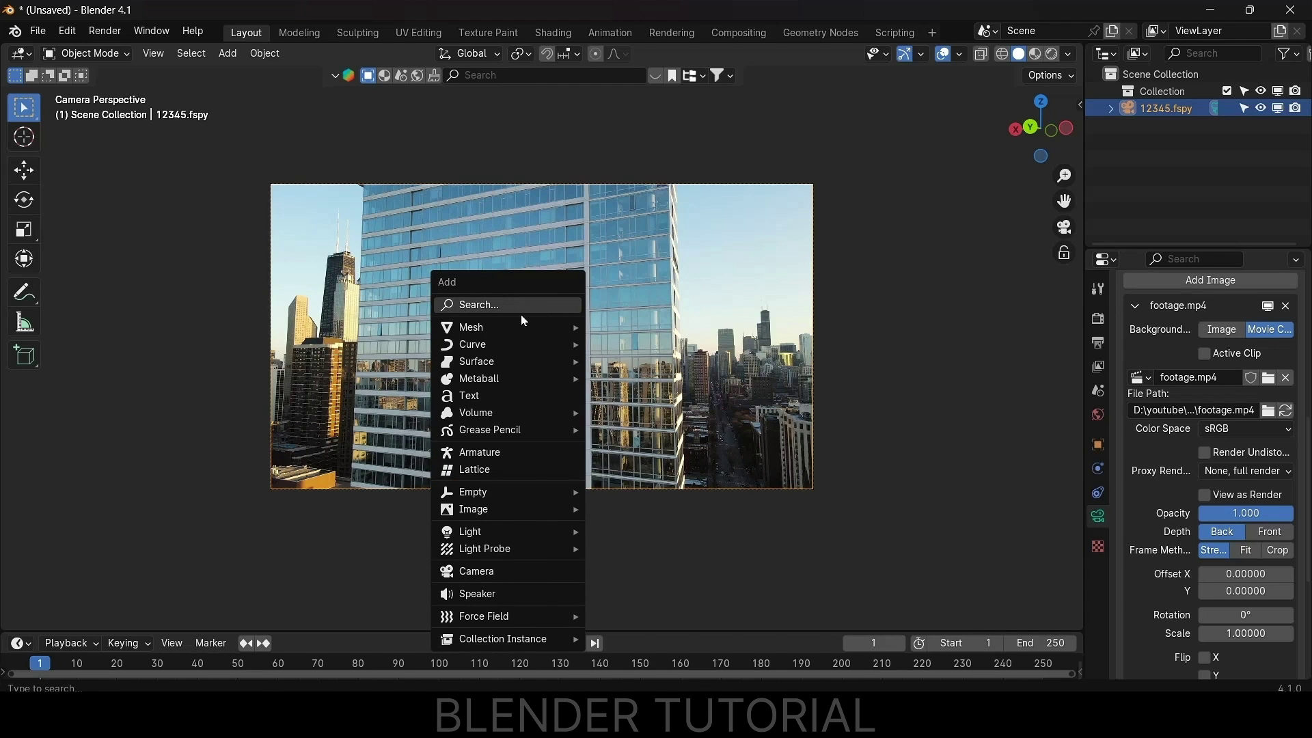
pyautogui.moveTo(507, 333)
pyautogui.click(635, 328)
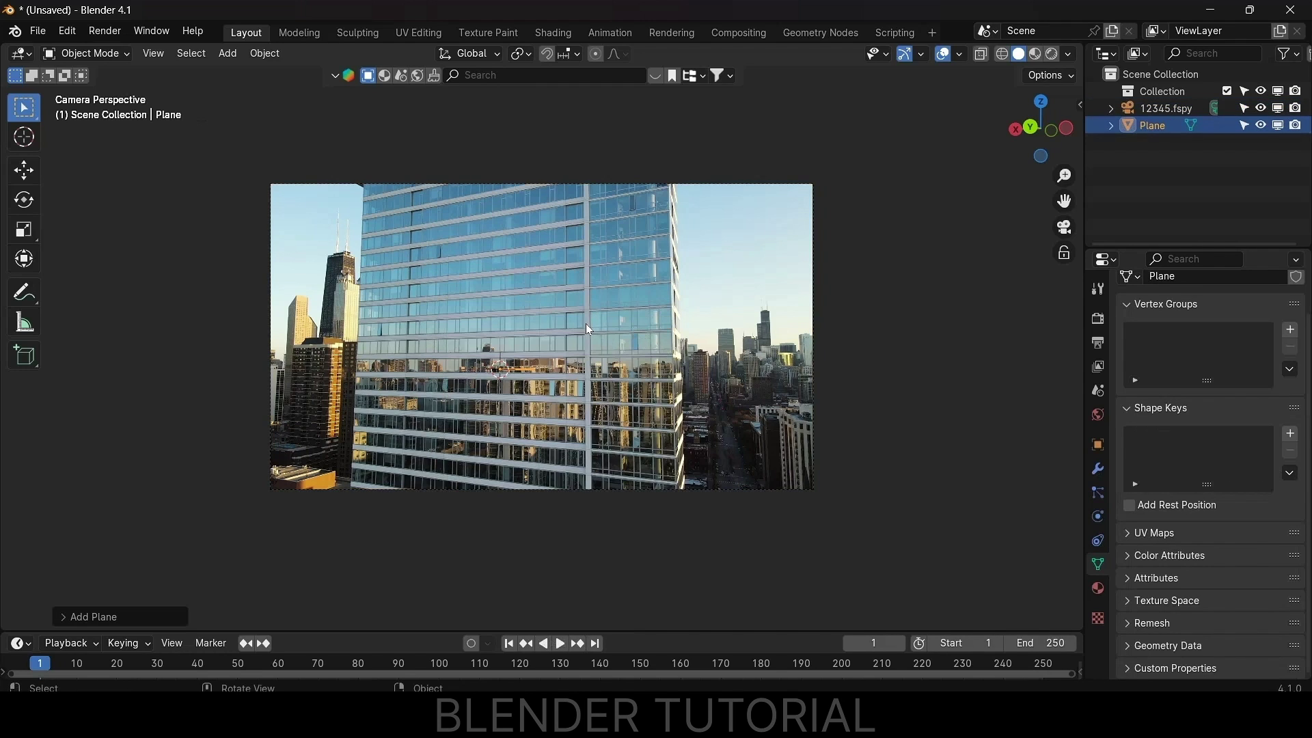
pyautogui.press('s')
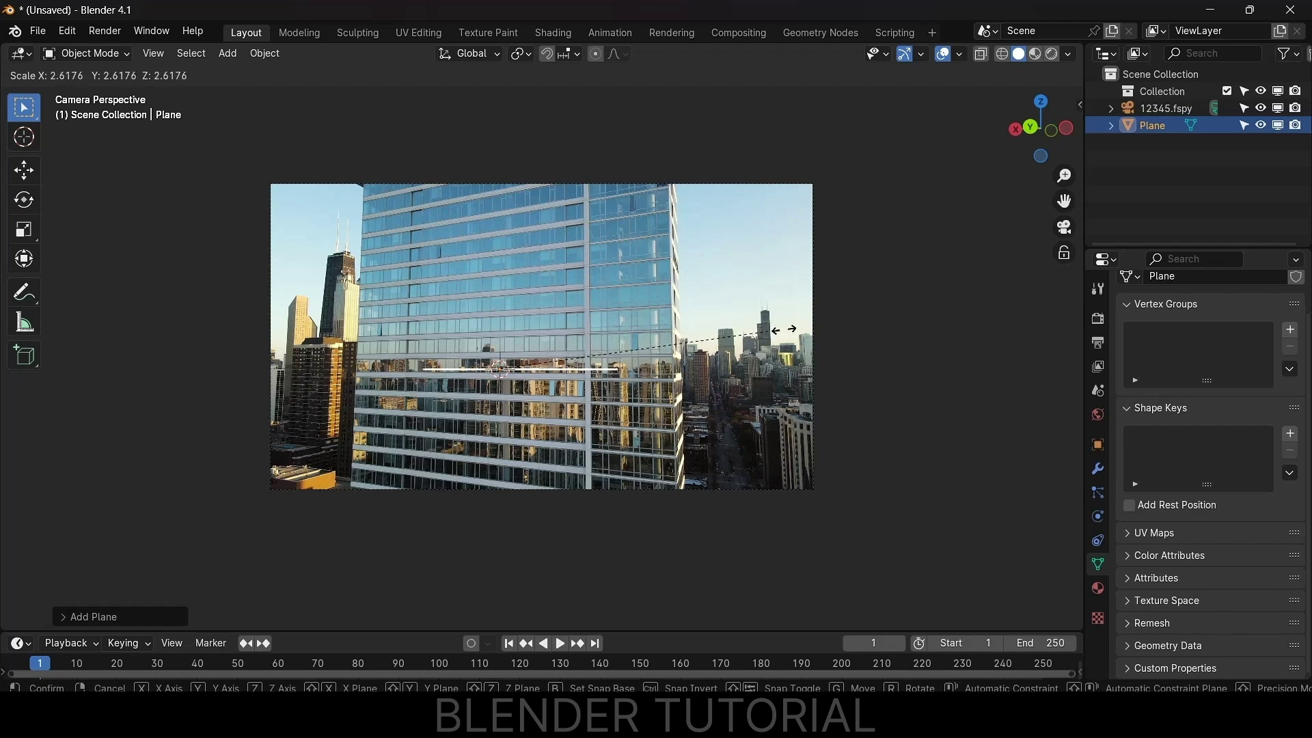
pyautogui.click(794, 346)
# - Rotate the plane 90° about X and move it along Z and X onto the building's front facade
pyautogui.write('rx90')
pyautogui.press('Return')
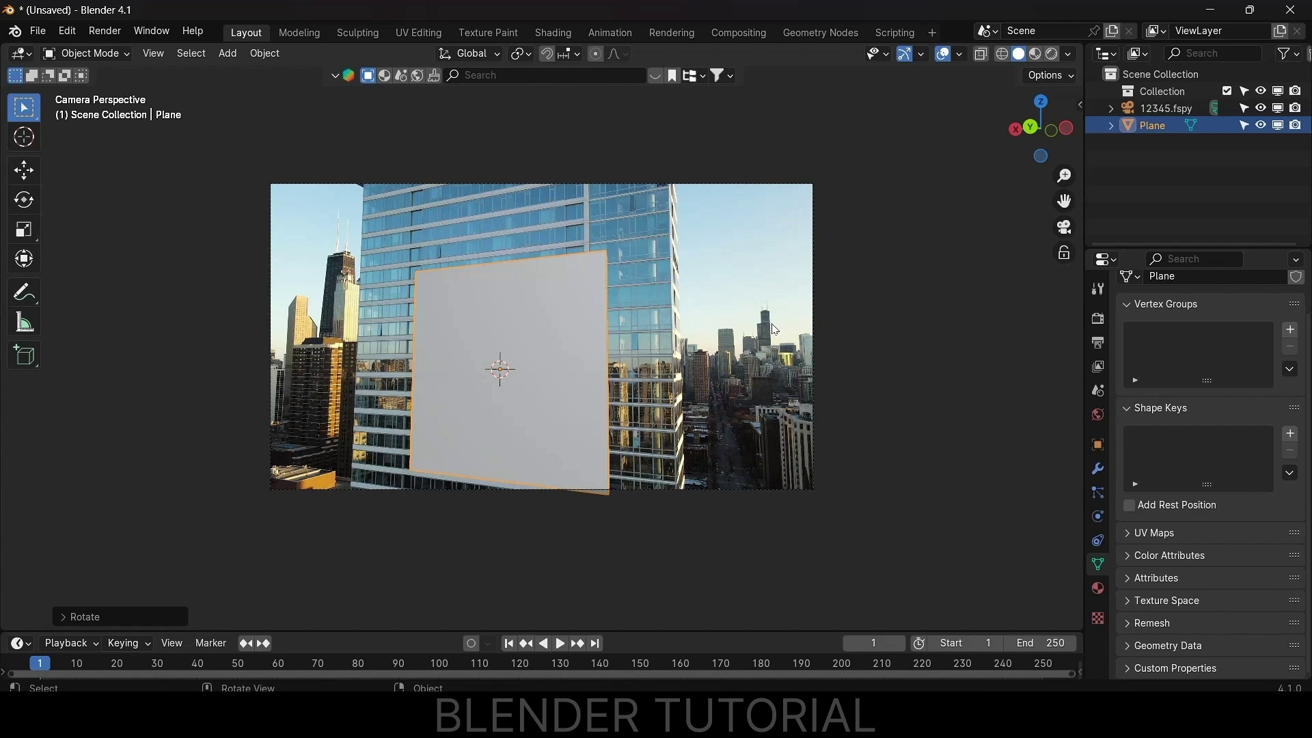
pyautogui.click(34, 171)
pyautogui.moveTo(501, 304); pyautogui.dragTo(503, 247)
pyautogui.moveTo(449, 330); pyautogui.dragTo(399, 338)
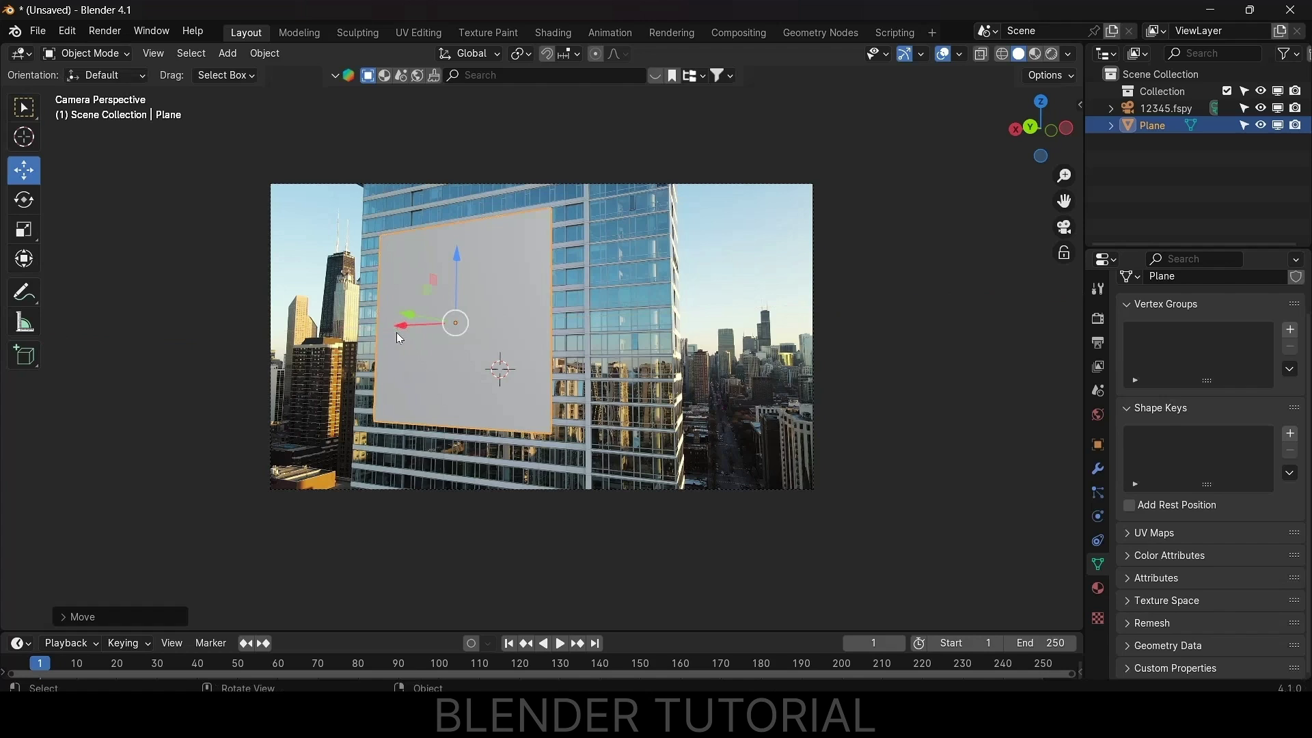
pyautogui.moveTo(454, 254); pyautogui.dragTo(453, 256)
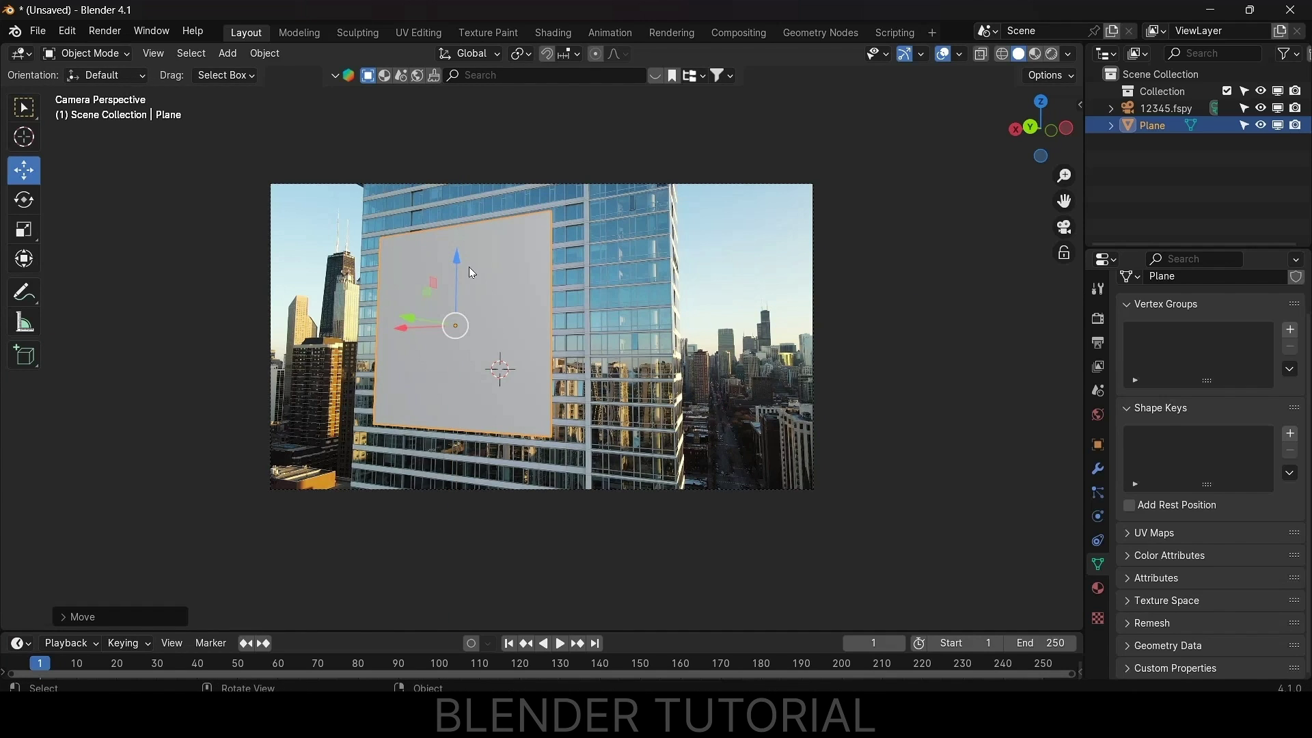
# - Switch the plane to Edit Mode and activate the Move tool for its vertices
pyautogui.click(107, 60)
pyautogui.click(111, 96)
pyautogui.moveTo(330, 207); pyautogui.dragTo(443, 278)
pyautogui.scroll(1, 416, 262)
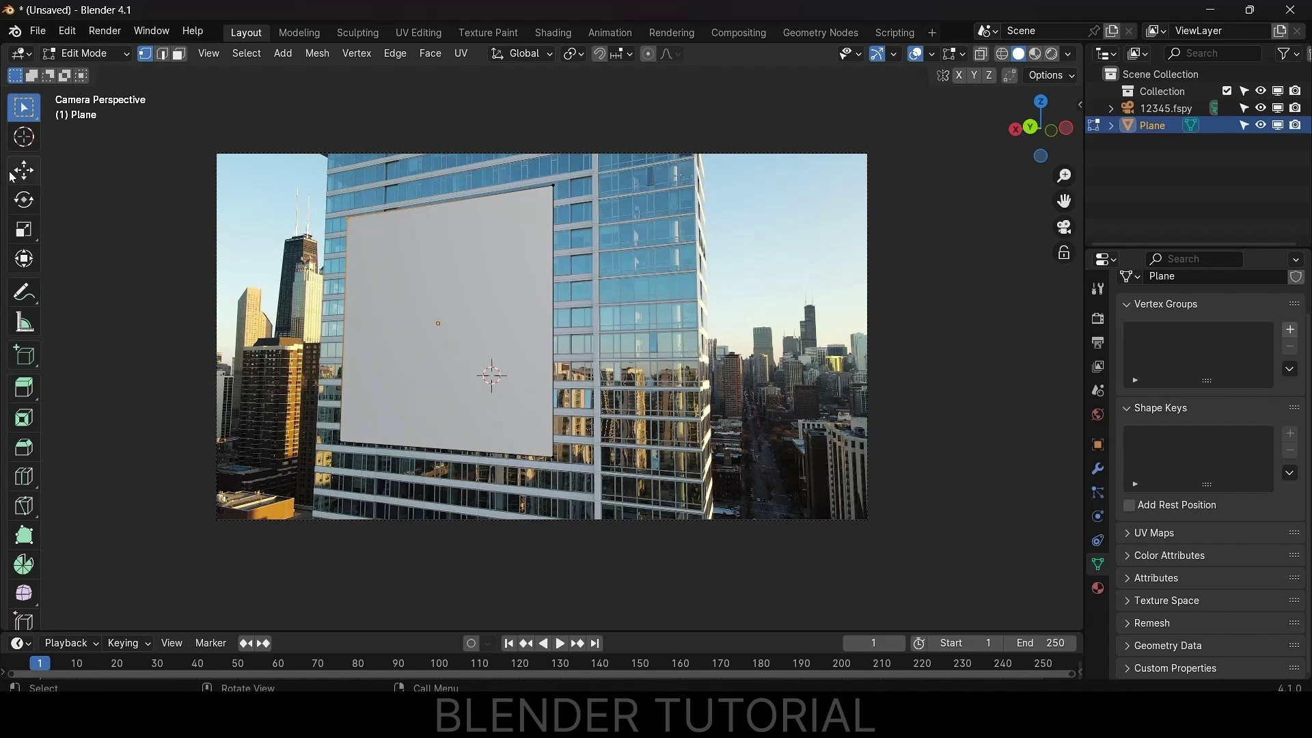
pyautogui.click(17, 176)
pyautogui.moveTo(299, 226); pyautogui.dragTo(282, 226)
pyautogui.moveTo(309, 411); pyautogui.dragTo(392, 461)
pyautogui.hotkey('ctrl', 'z')
pyautogui.hotkey('ctrl', 'z')
# - Move the plane's left and right edges outward along X to span the front facade, and return to Object Mode
pyautogui.moveTo(222, 179); pyautogui.dragTo(460, 487)
pyautogui.moveTo(297, 336); pyautogui.dragTo(275, 338)
pyautogui.moveTo(517, 174); pyautogui.dragTo(681, 476)
pyautogui.moveTo(502, 323); pyautogui.dragTo(542, 328)
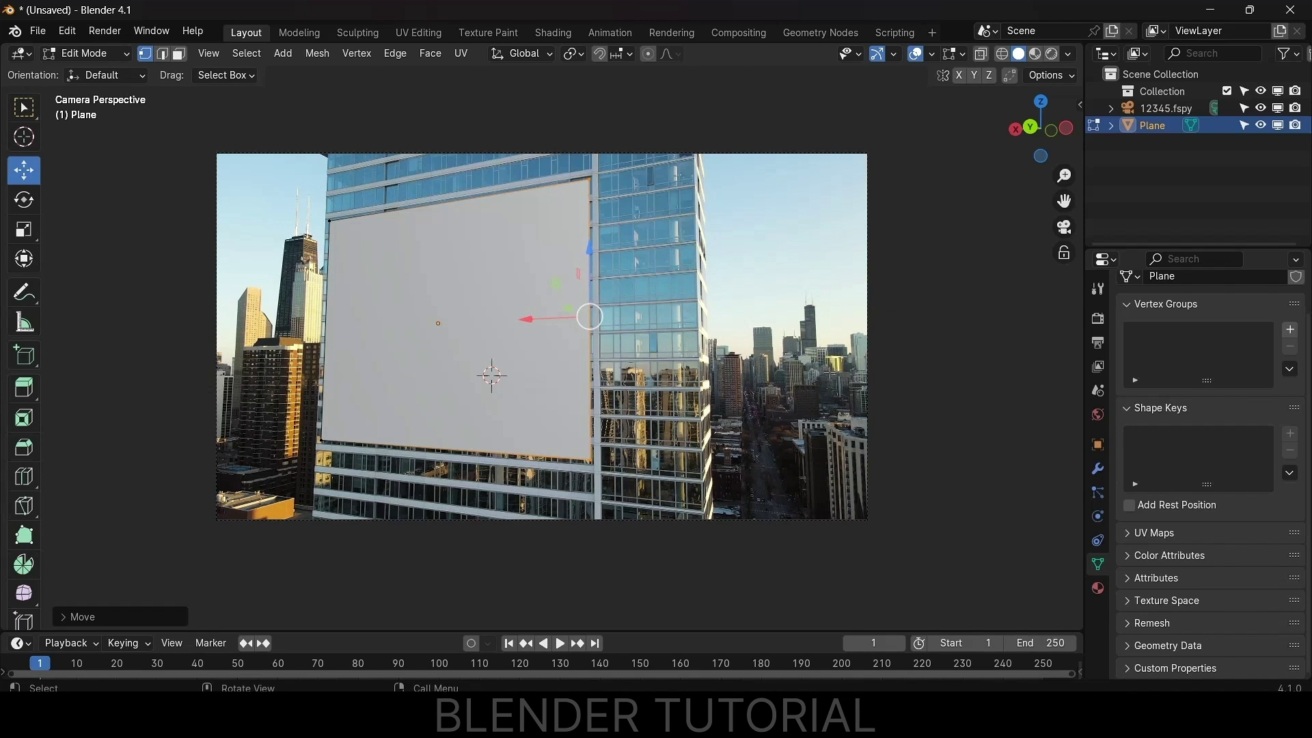
pyautogui.press('Tab')
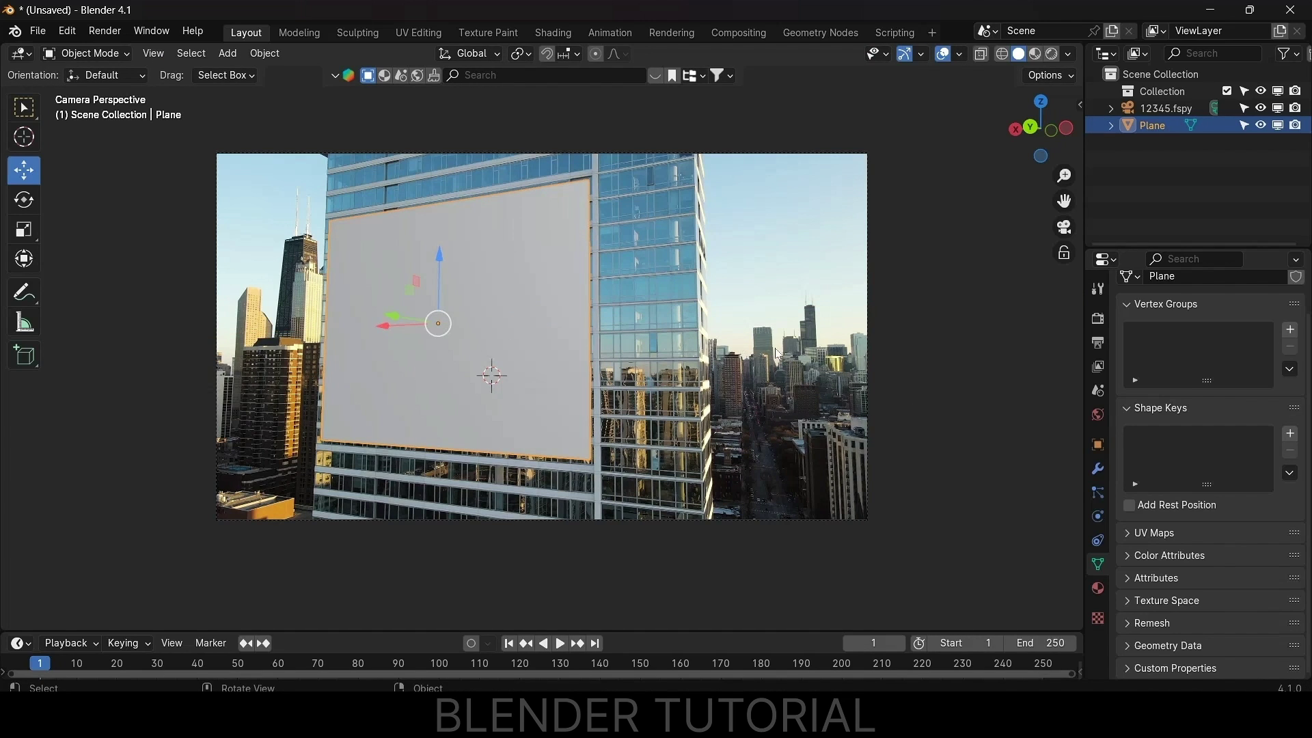
# - Play the footage to compare the plane with the building's motion, and return to frame 1
pyautogui.press('space')
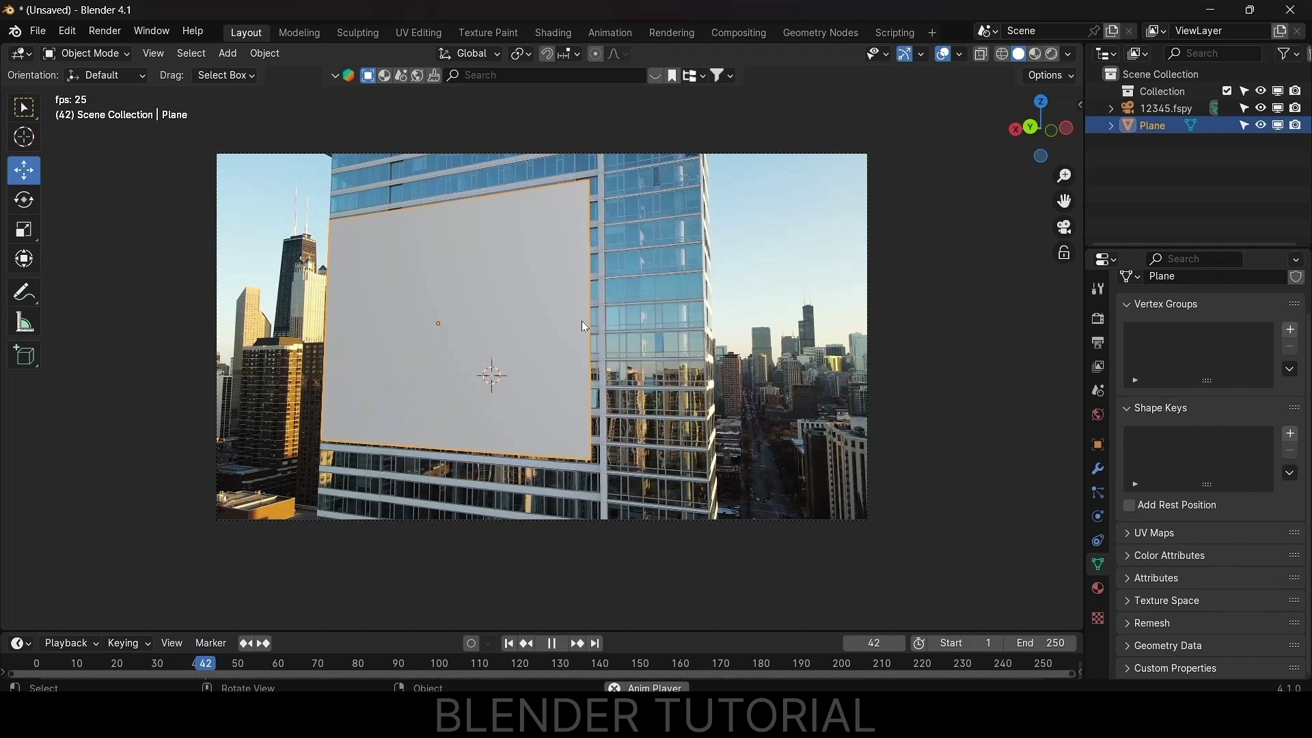
pyautogui.press('space')
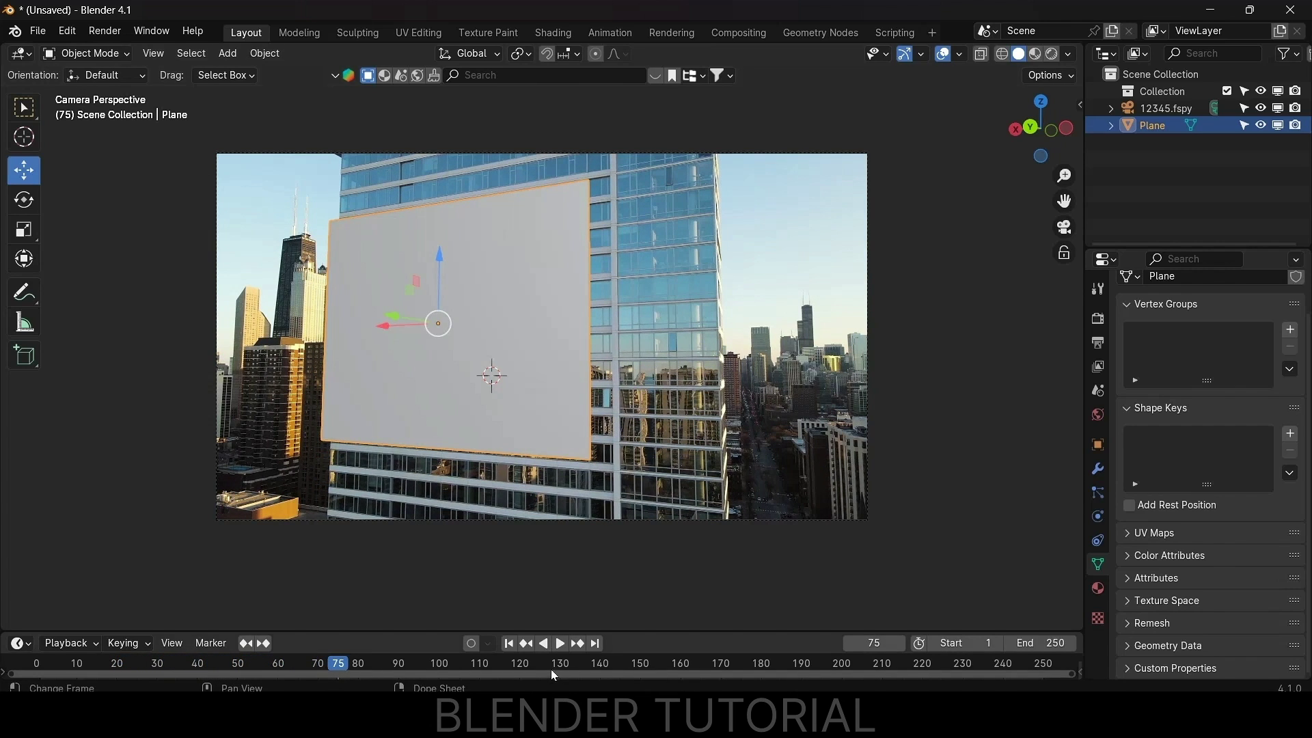
pyautogui.click(509, 643)
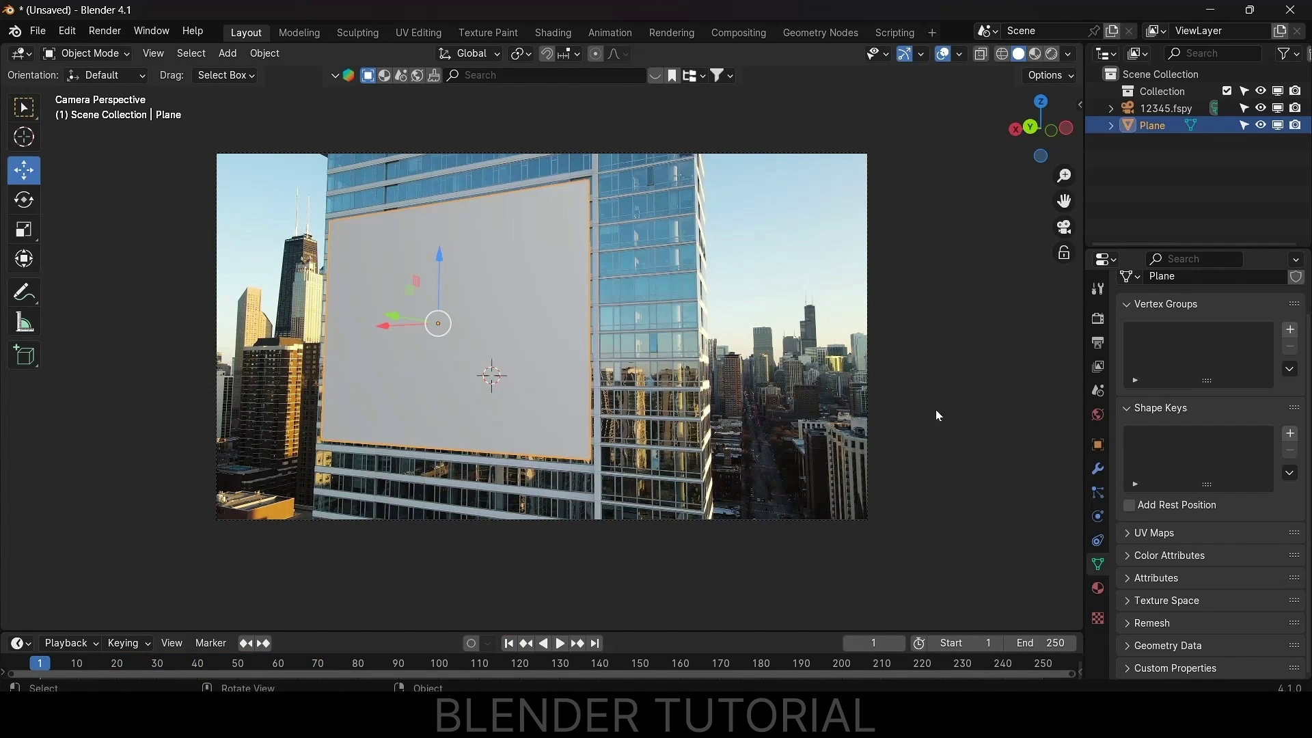
# - Create a new GeoTracker with the Plane as its geometry and the 12345.fspy camera as its camera
pyautogui.press('n')
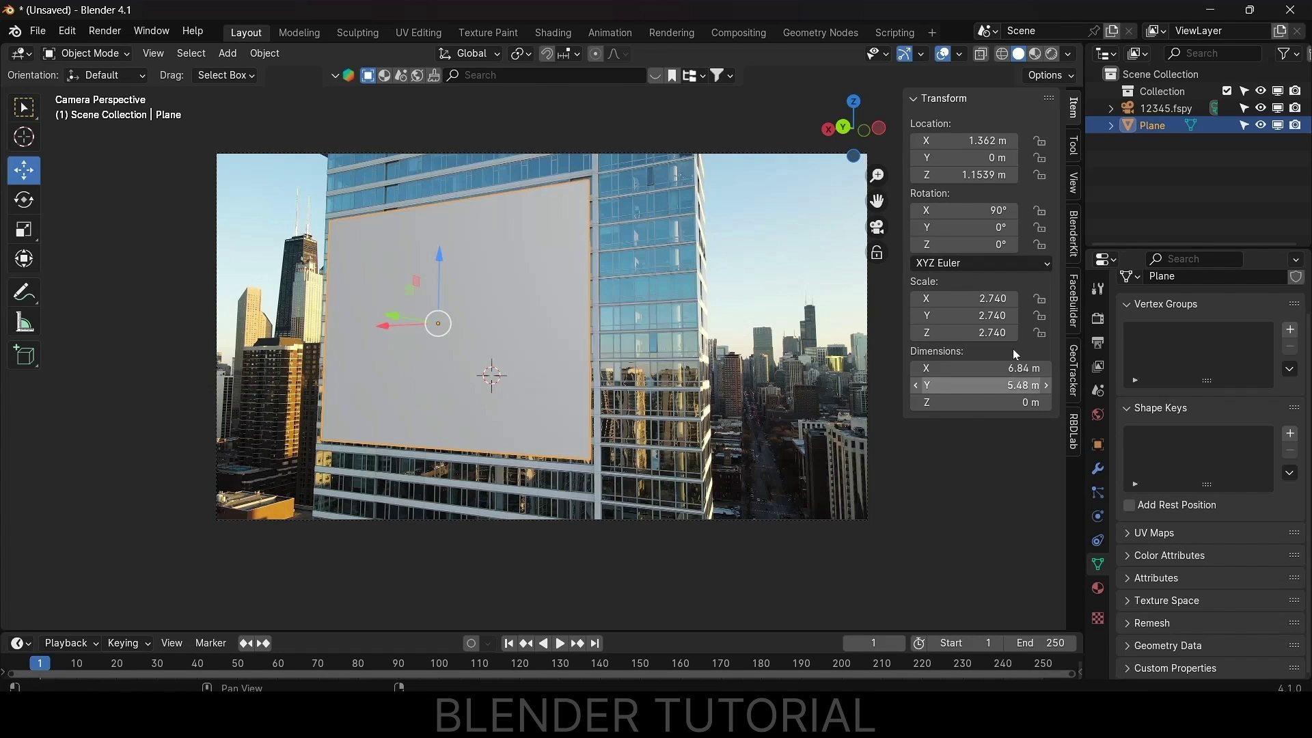
pyautogui.click(1072, 380)
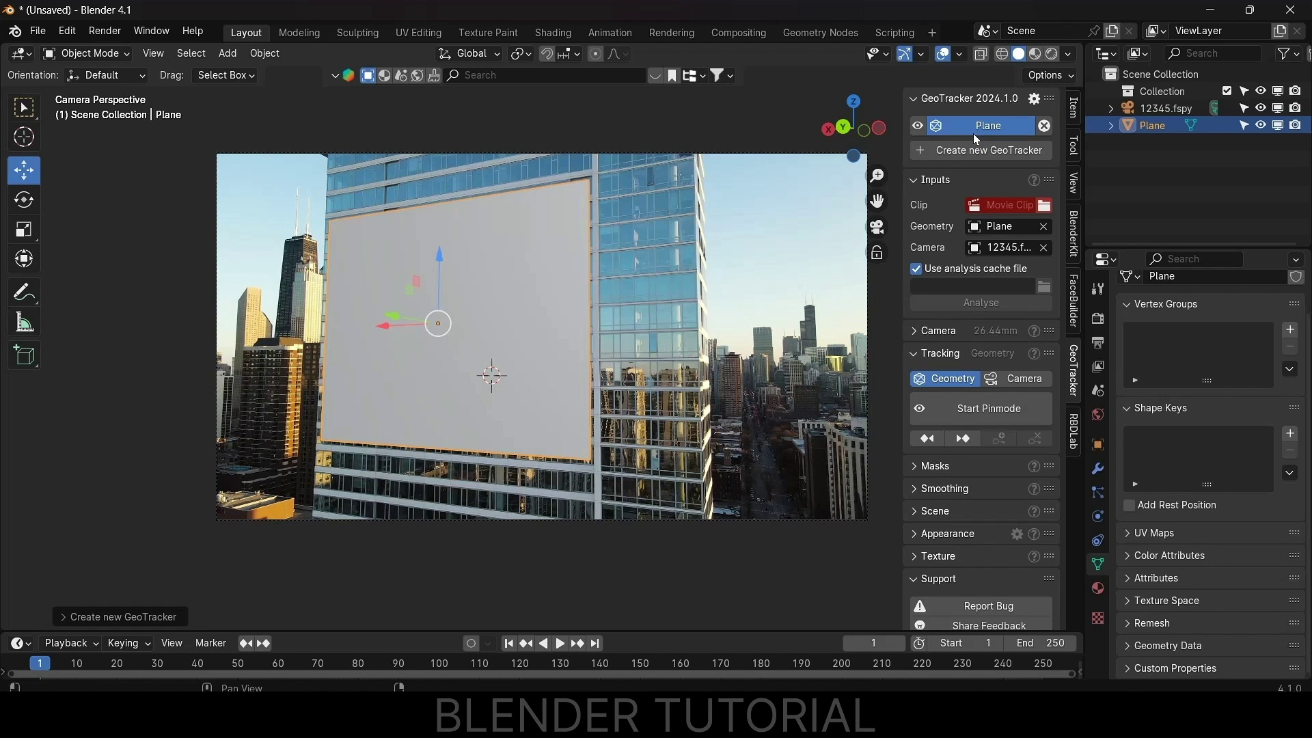
pyautogui.click(1008, 227)
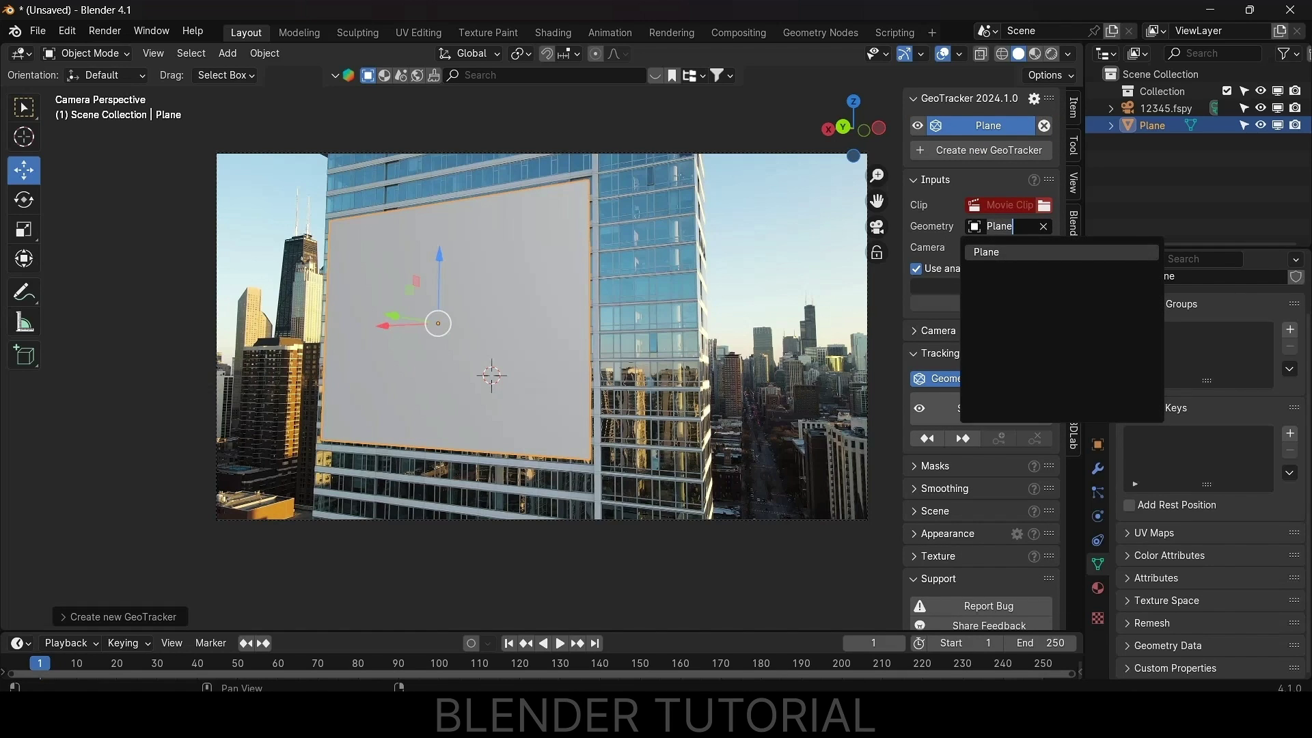
pyautogui.click(922, 233)
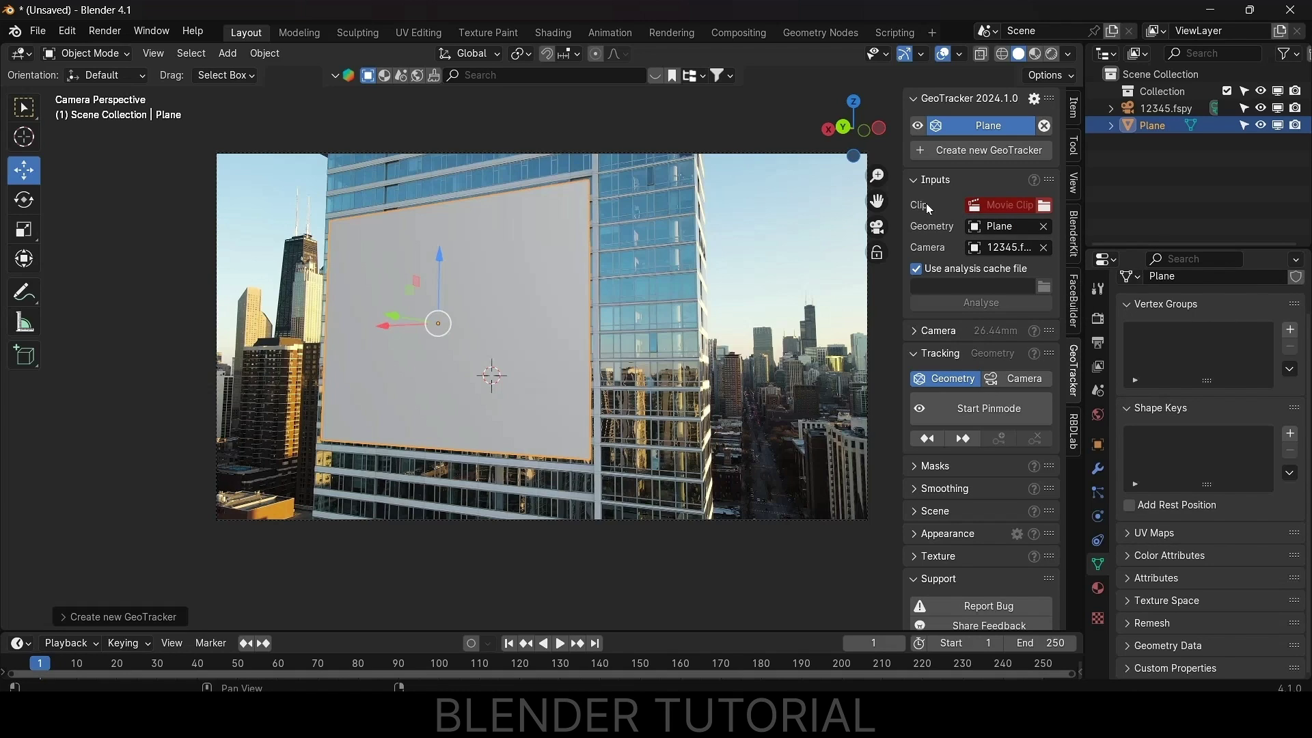
# - Load footage.mp4 from the Addddd cloth folder as the GeoTracker's clip
pyautogui.click(1043, 206)
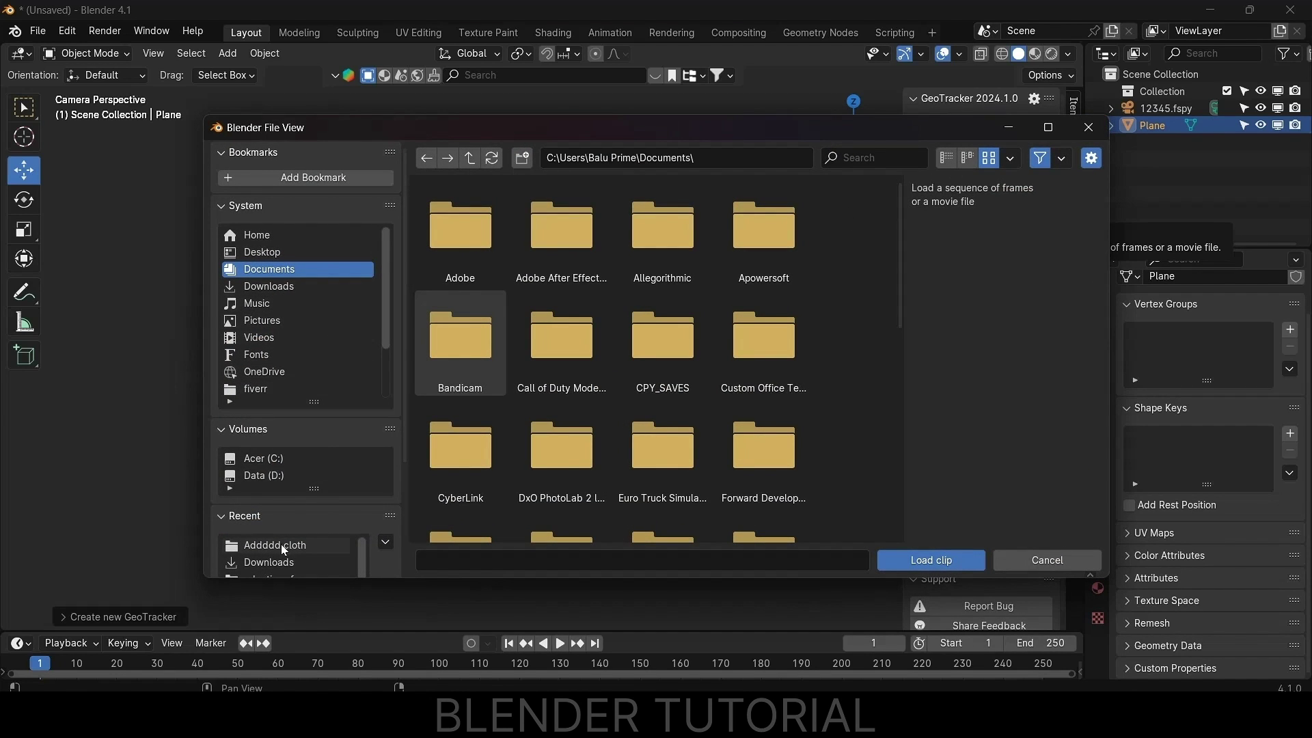
pyautogui.click(281, 544)
pyautogui.click(666, 259)
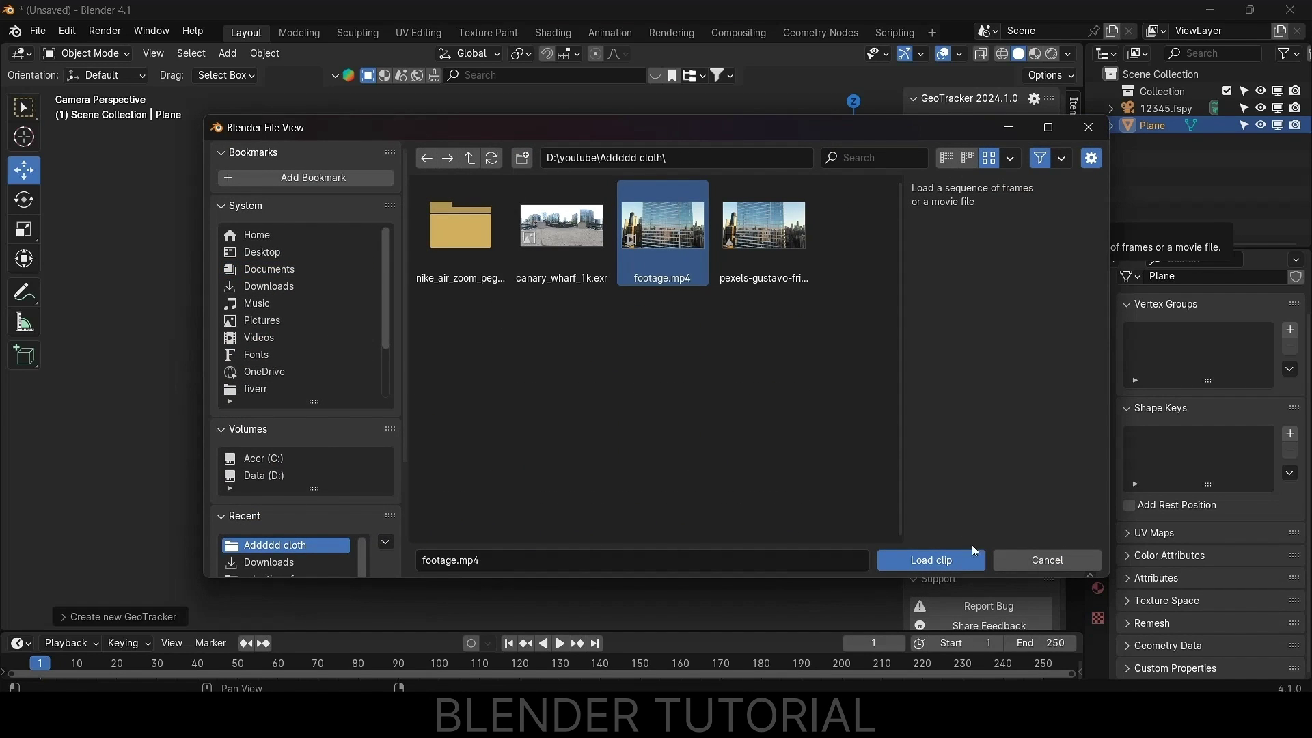
pyautogui.click(937, 562)
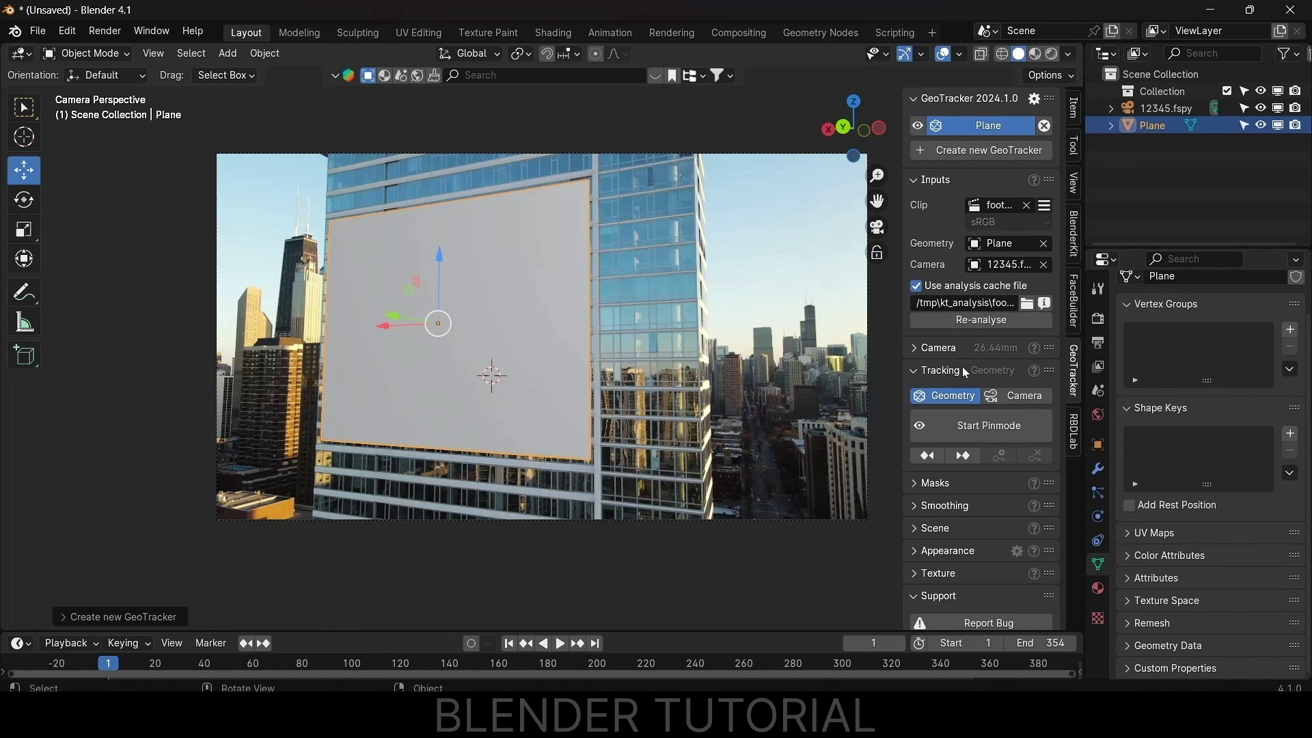
# - Re-analyse the clip from frame 1 to 300, replacing the old analysis file, and save the project as abcd.blend
pyautogui.click(977, 320)
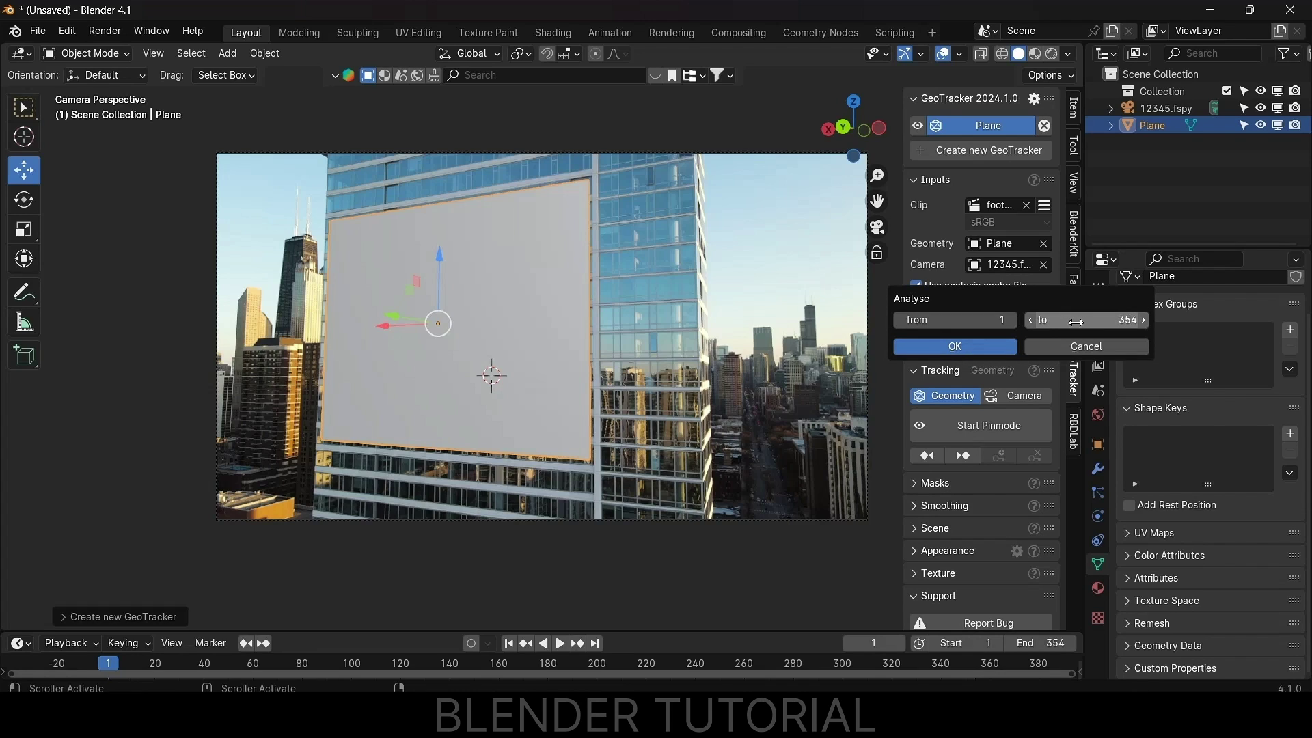
pyautogui.click(1084, 322)
pyautogui.write('300')
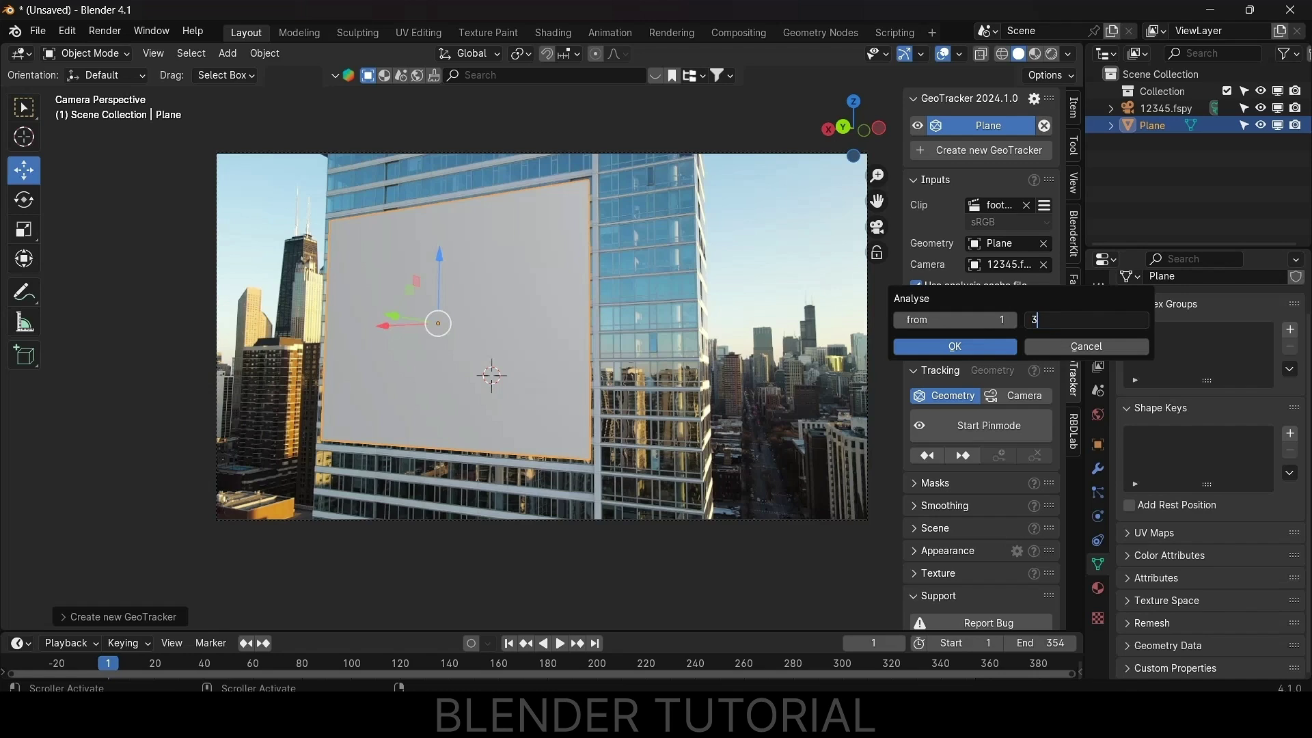
pyautogui.press('Return')
pyautogui.click(921, 348)
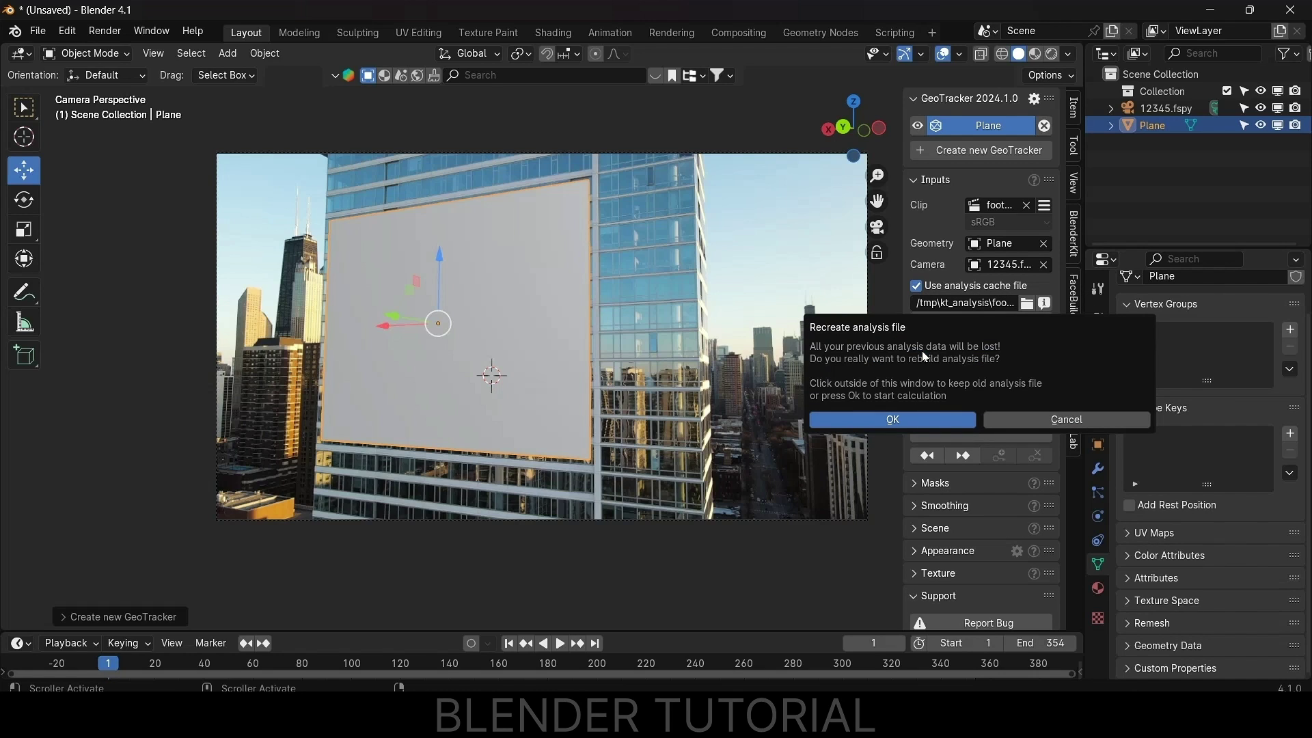
pyautogui.click(894, 419)
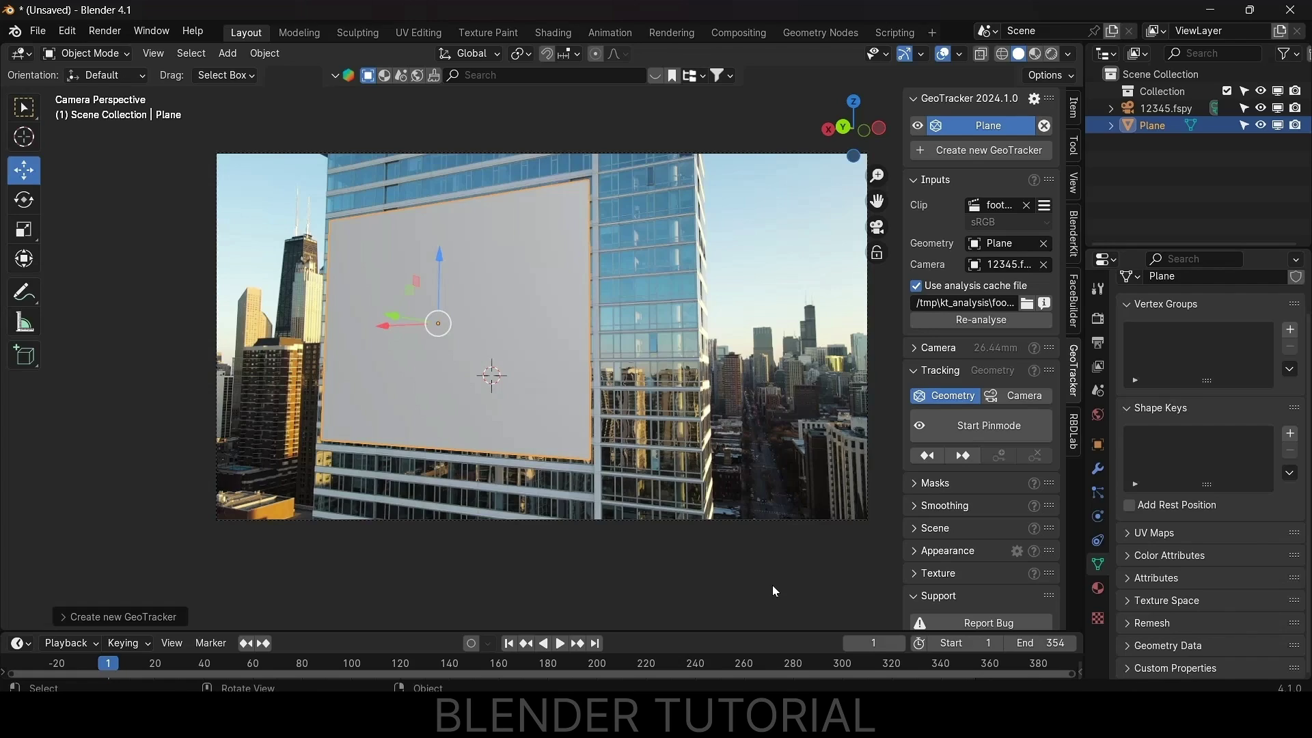
pyautogui.hotkey('ctrl', 's')
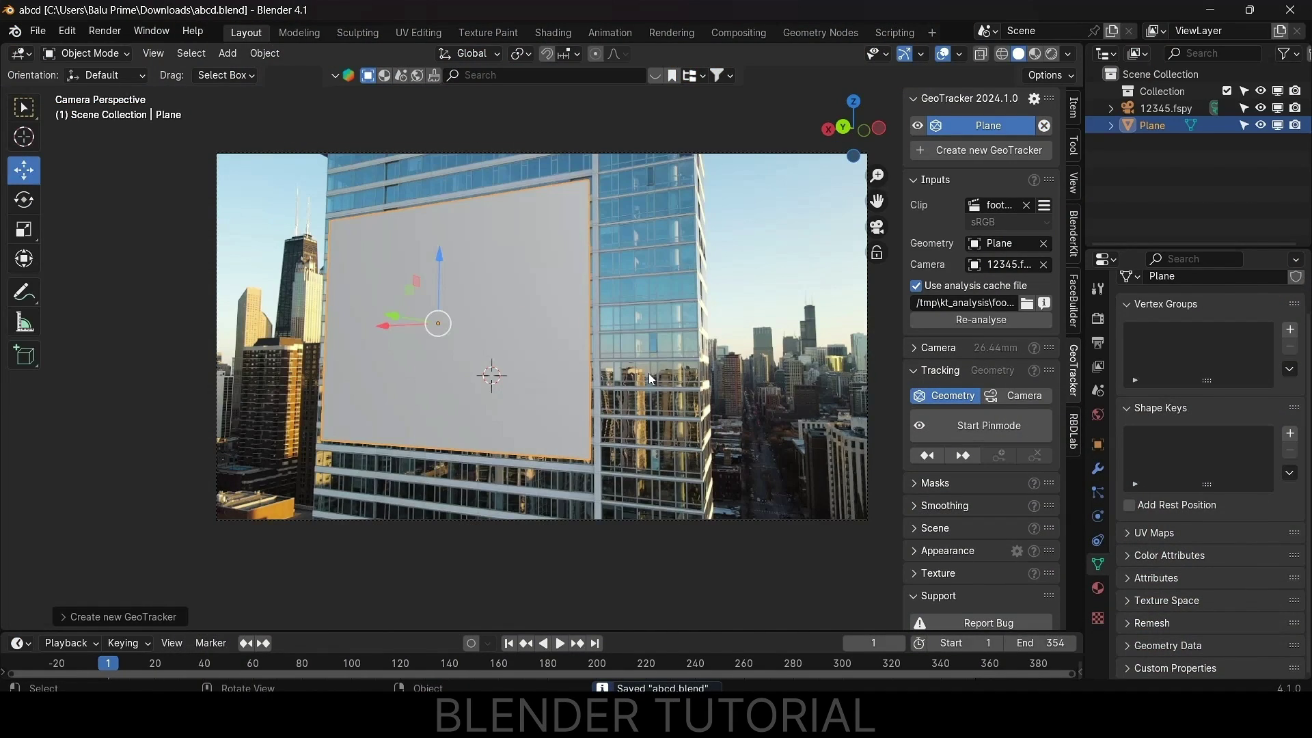
# - Enable focal length estimation, set the GeoTracker to track the camera instead of the geometry, and start Pinmode
pyautogui.click(921, 349)
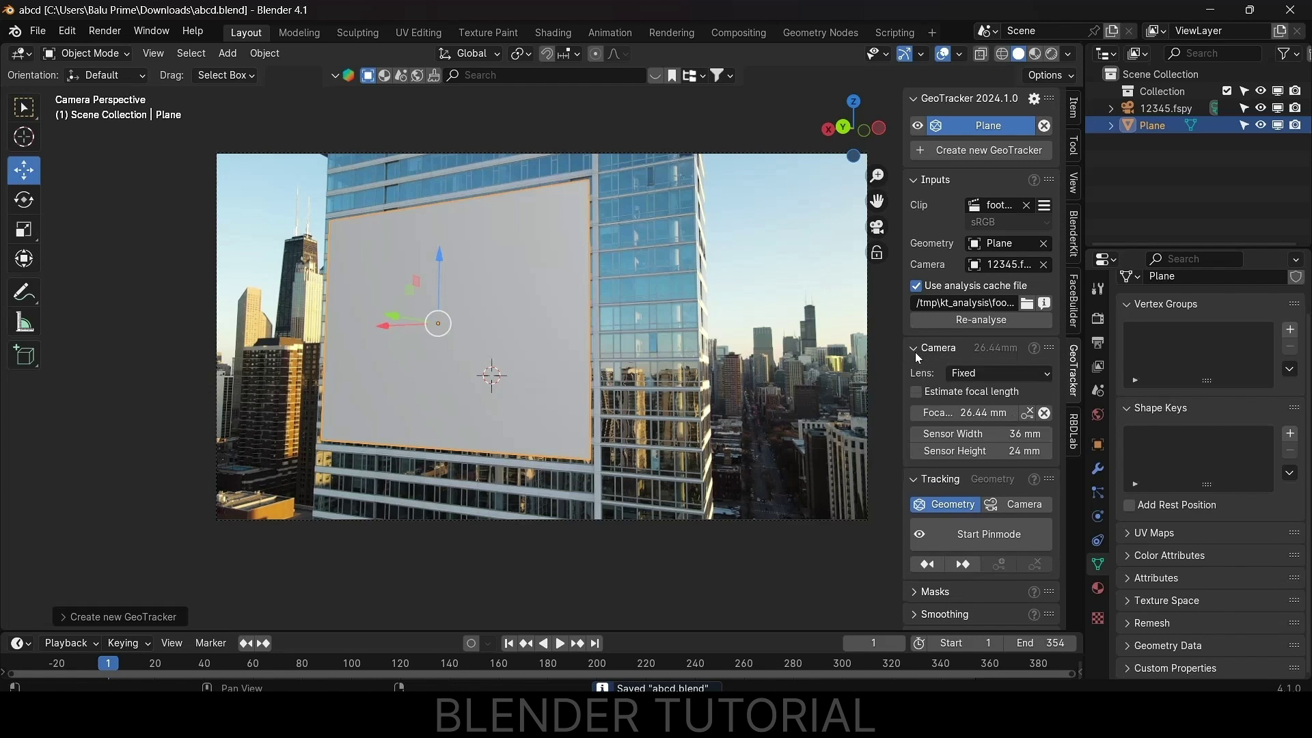
pyautogui.click(920, 396)
pyautogui.scroll(-1, 1007, 512)
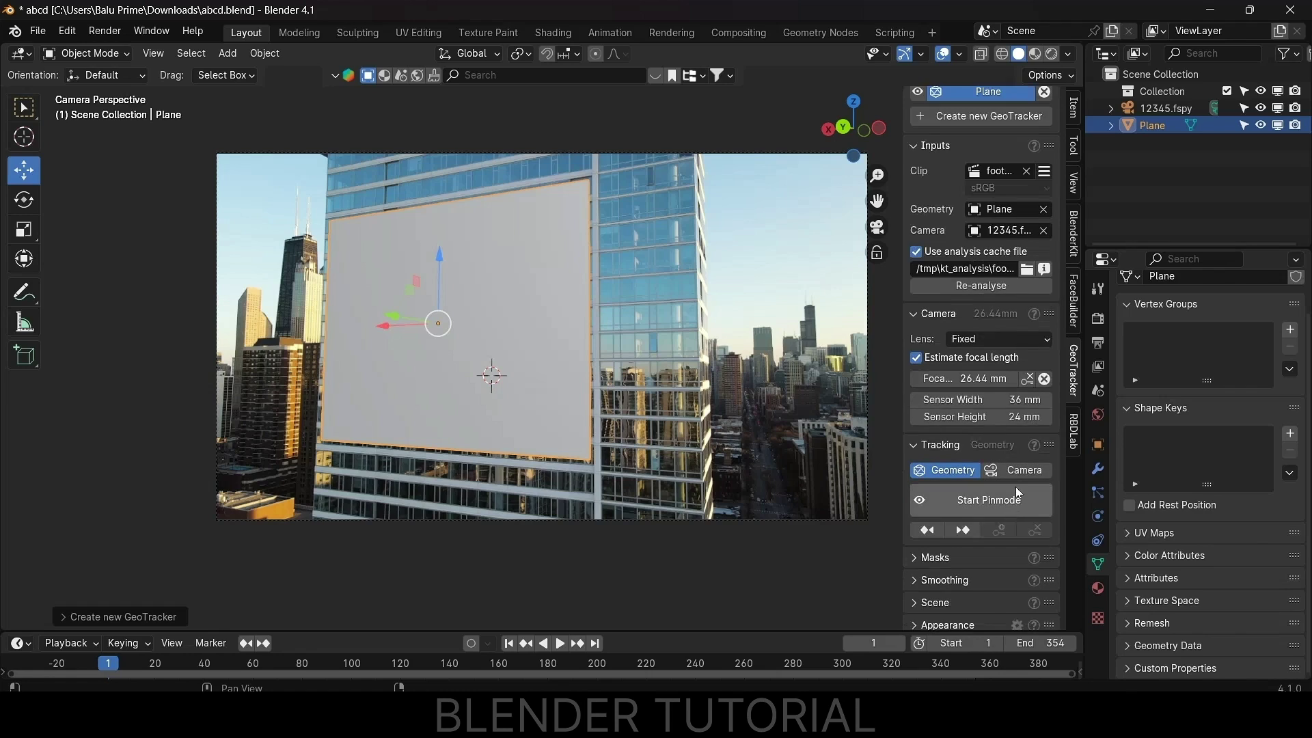
pyautogui.click(1012, 471)
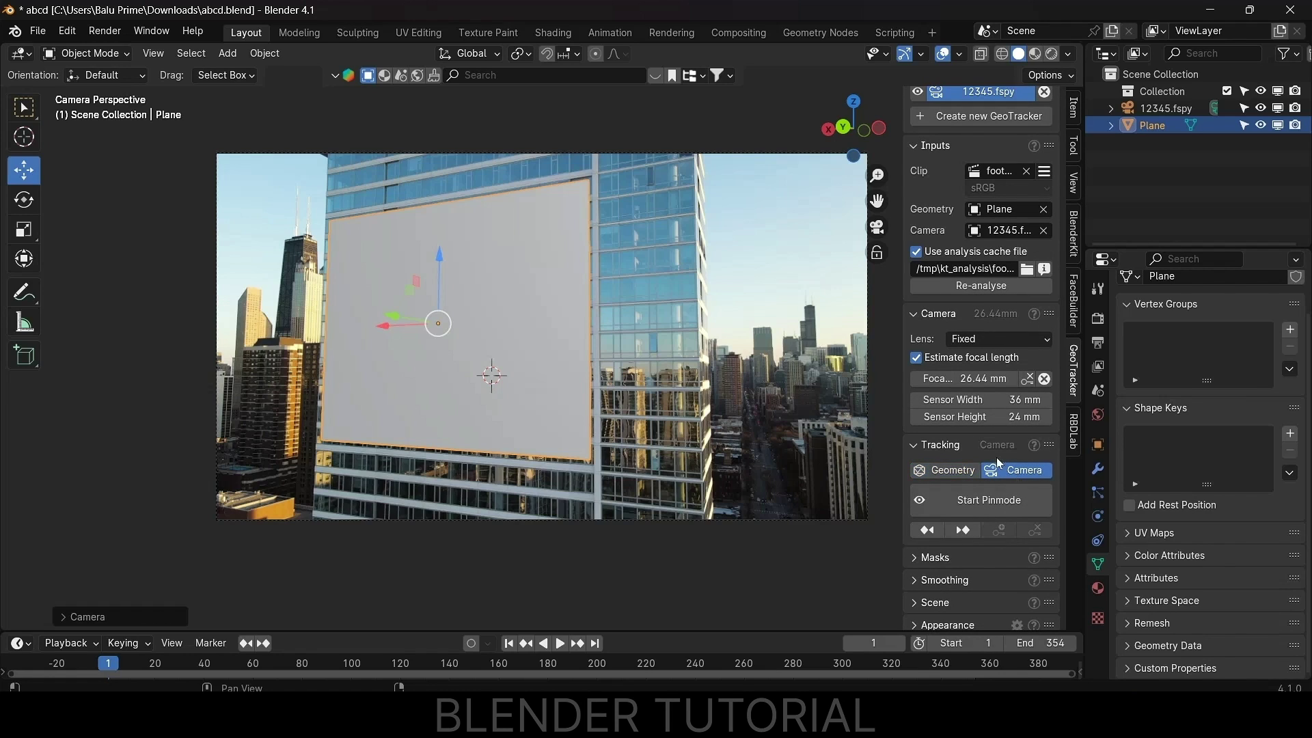
pyautogui.click(971, 499)
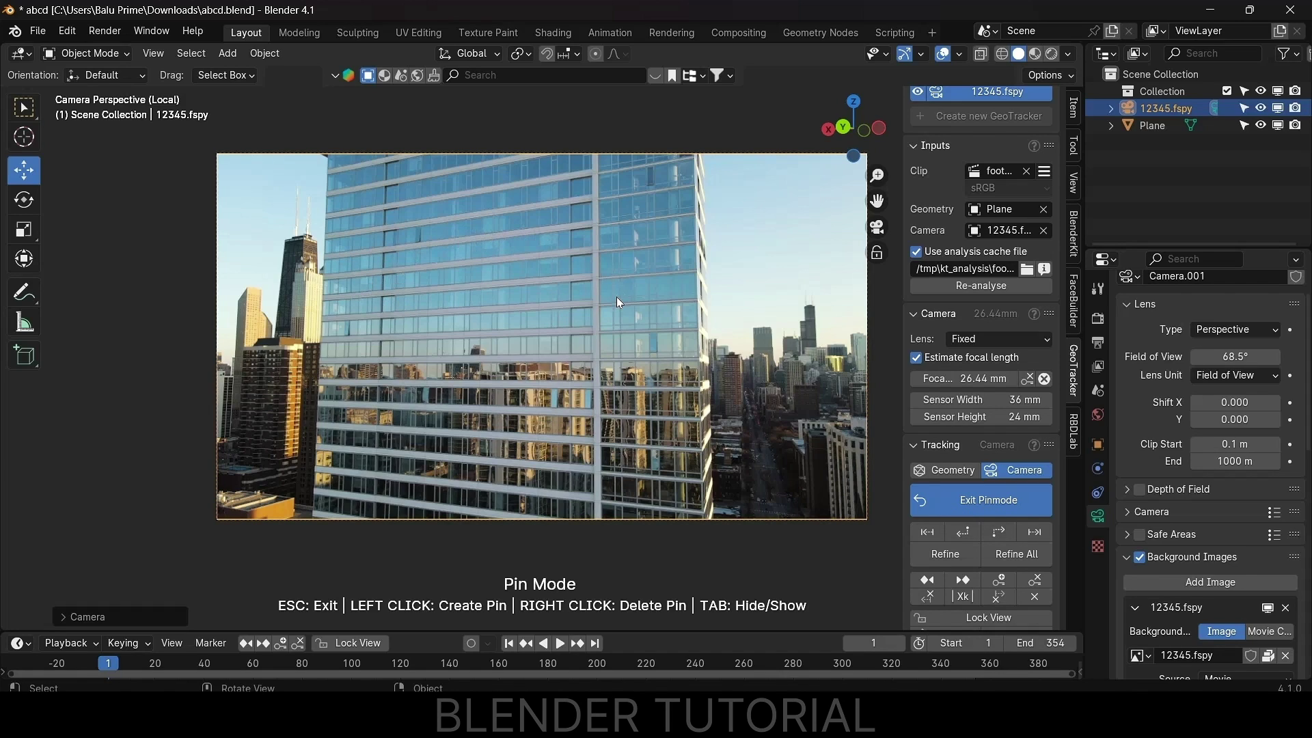
# - Set the tracker's wireframe opacity to 1.00 and disable Backface culling and Lit wireframe
pyautogui.scroll(-7, 922, 551)
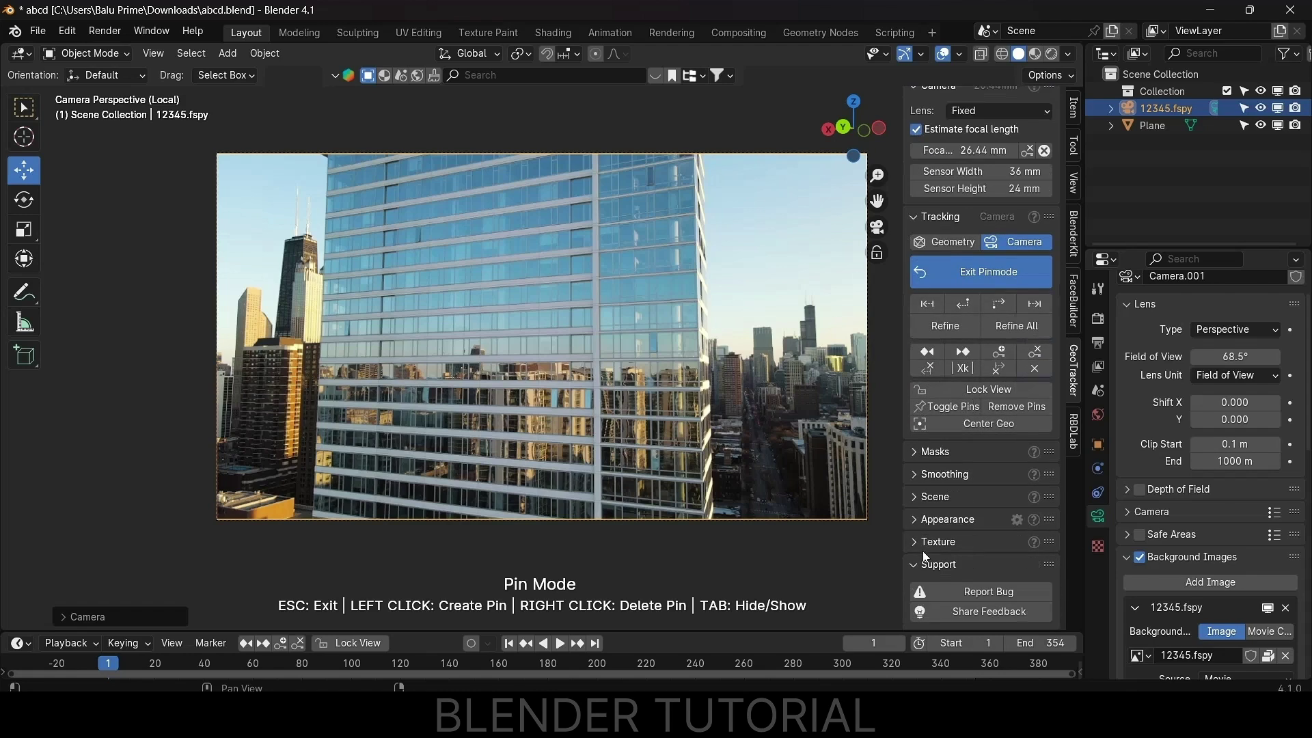
pyautogui.click(917, 524)
pyautogui.scroll(-3, 918, 522)
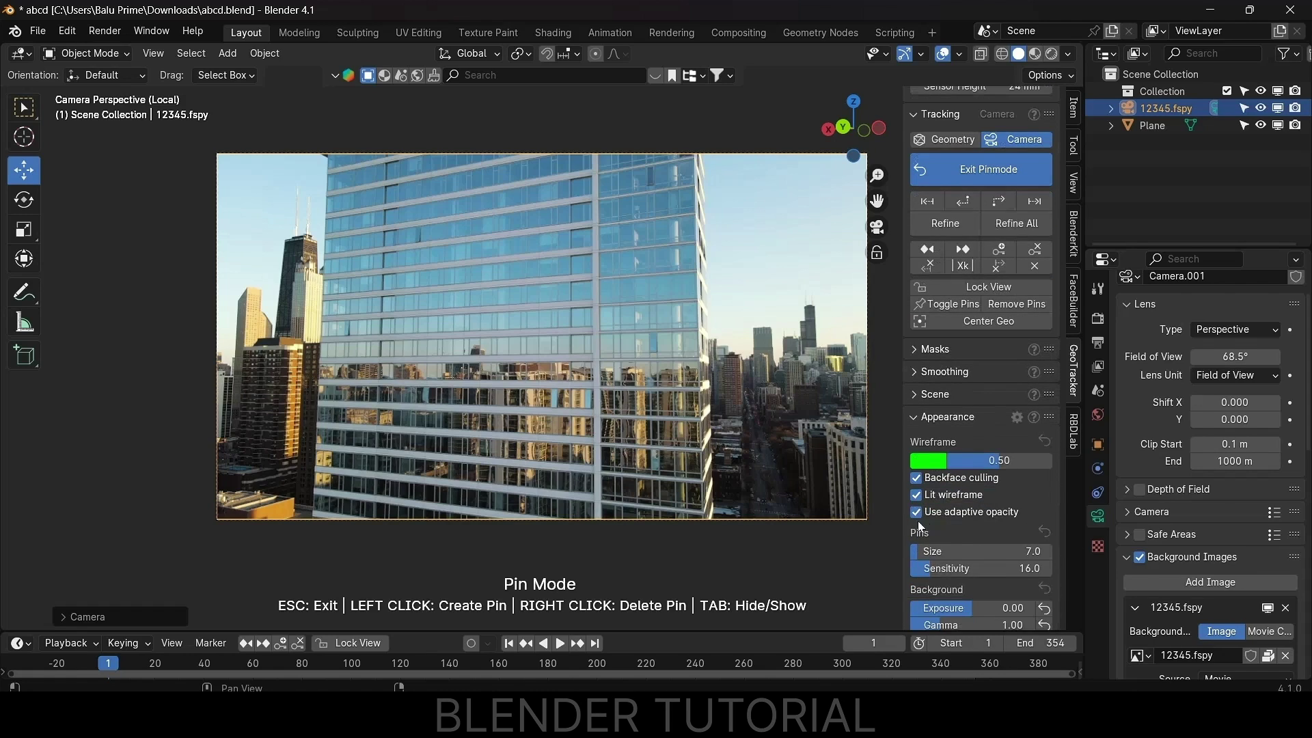
pyautogui.moveTo(998, 460); pyautogui.dragTo(1052, 460)
pyautogui.click(918, 480)
pyautogui.click(917, 495)
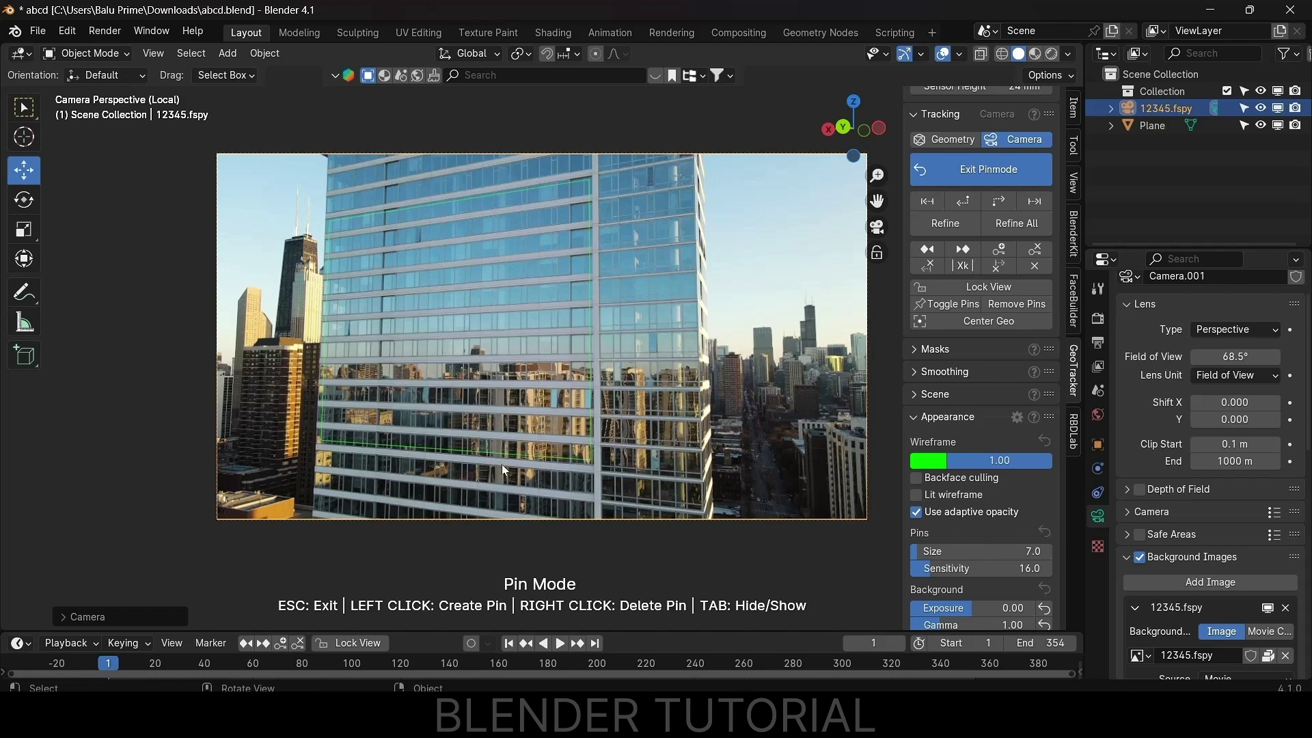
# - Track the camera forward to the end and back to the start of the clip, and exit Pinmode
pyautogui.scroll(6, 961, 428)
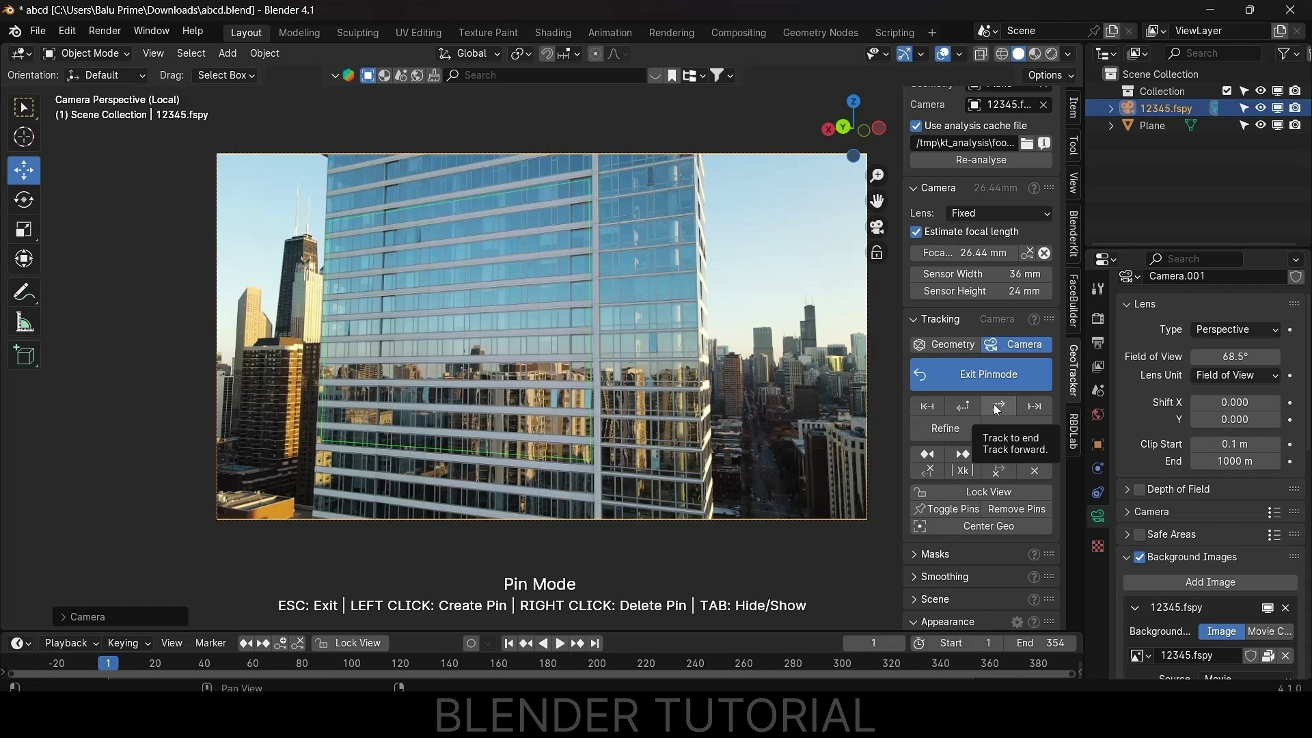
pyautogui.click(997, 408)
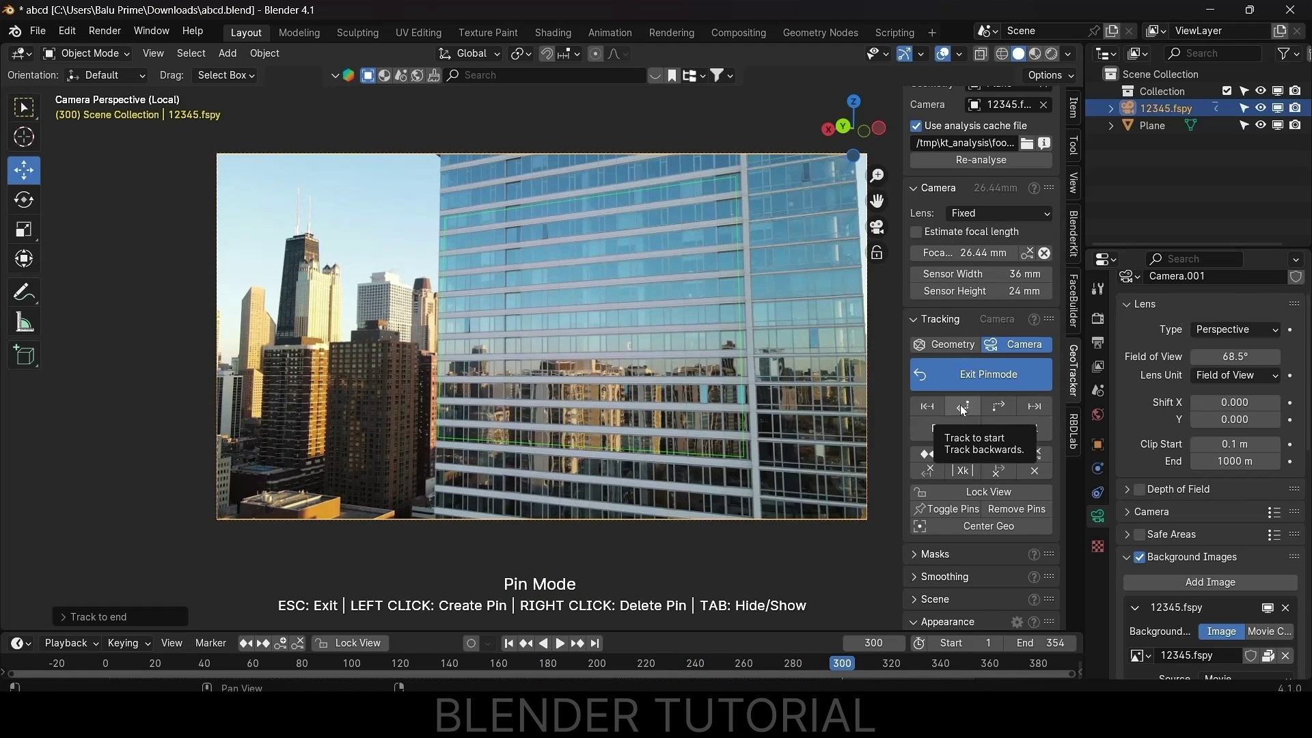
pyautogui.click(963, 408)
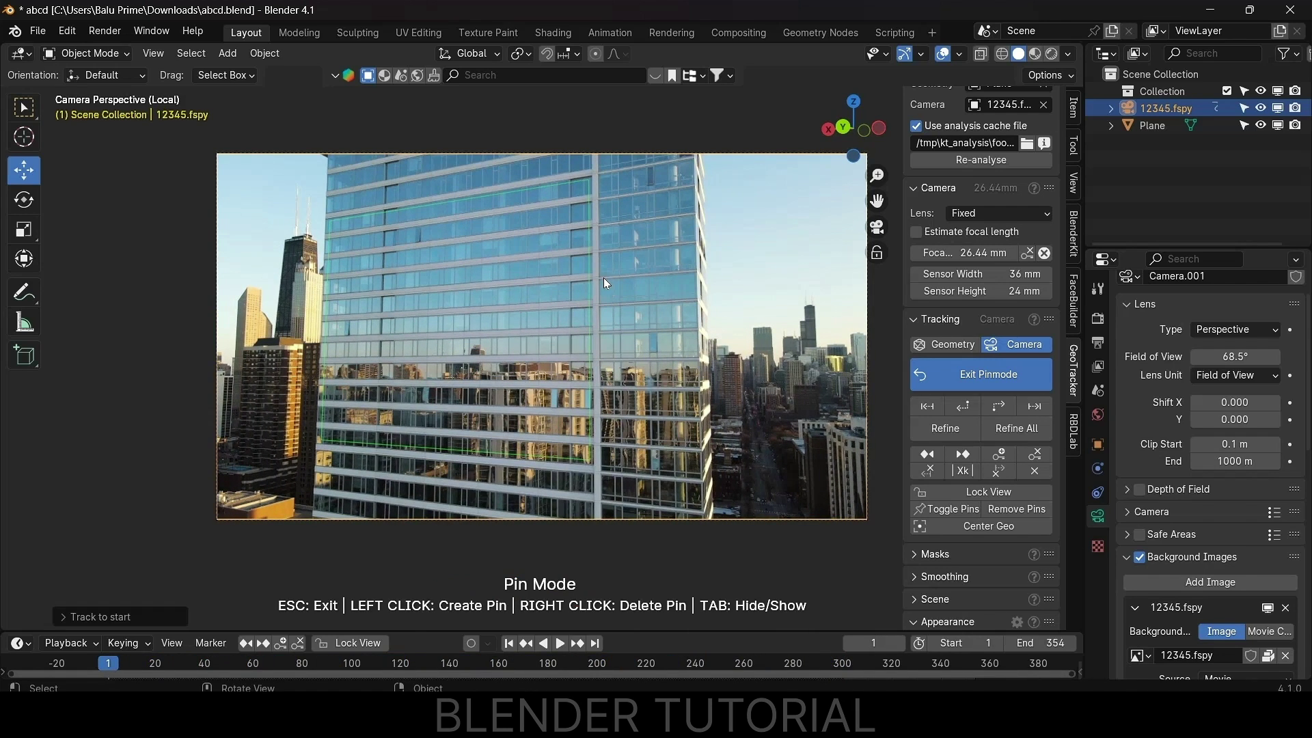
pyautogui.click(985, 376)
# - Play the tracked shot to check that the plane sticks to the facade, and return to frame 1
pyautogui.press('space')
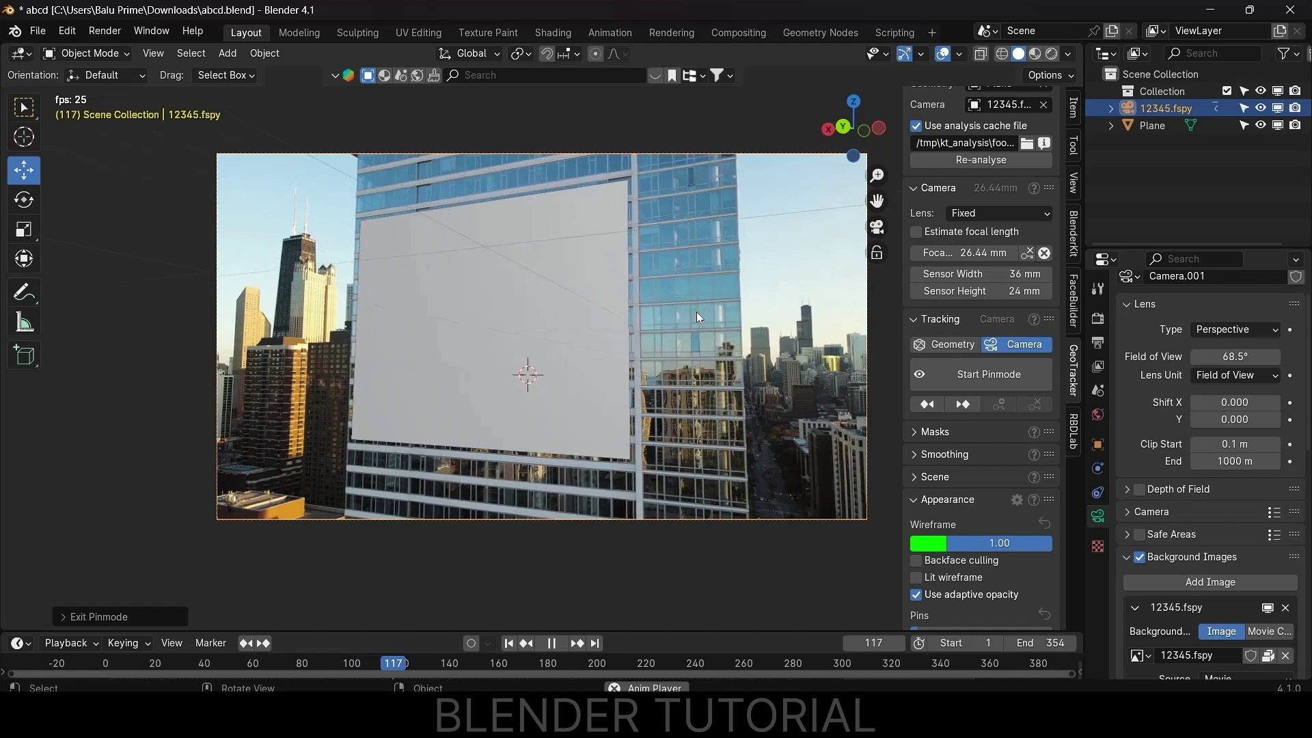
pyautogui.press('space')
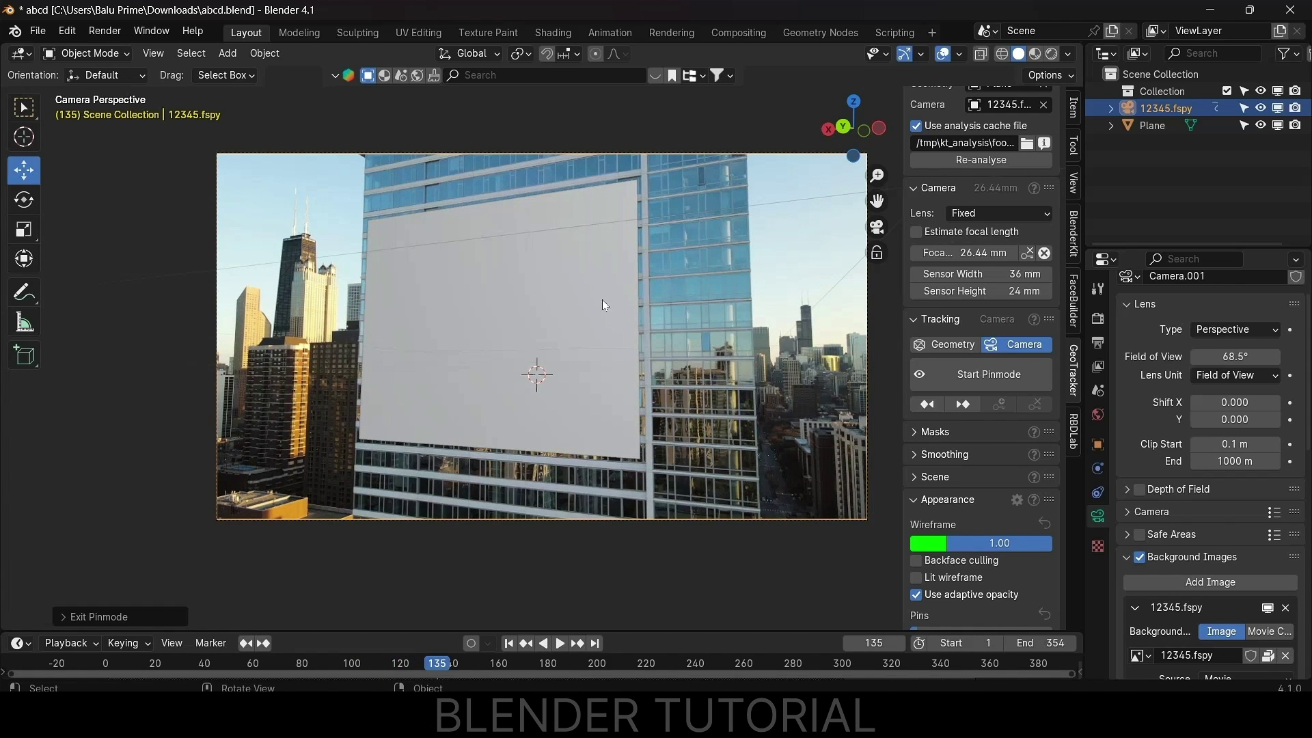
pyautogui.click(511, 643)
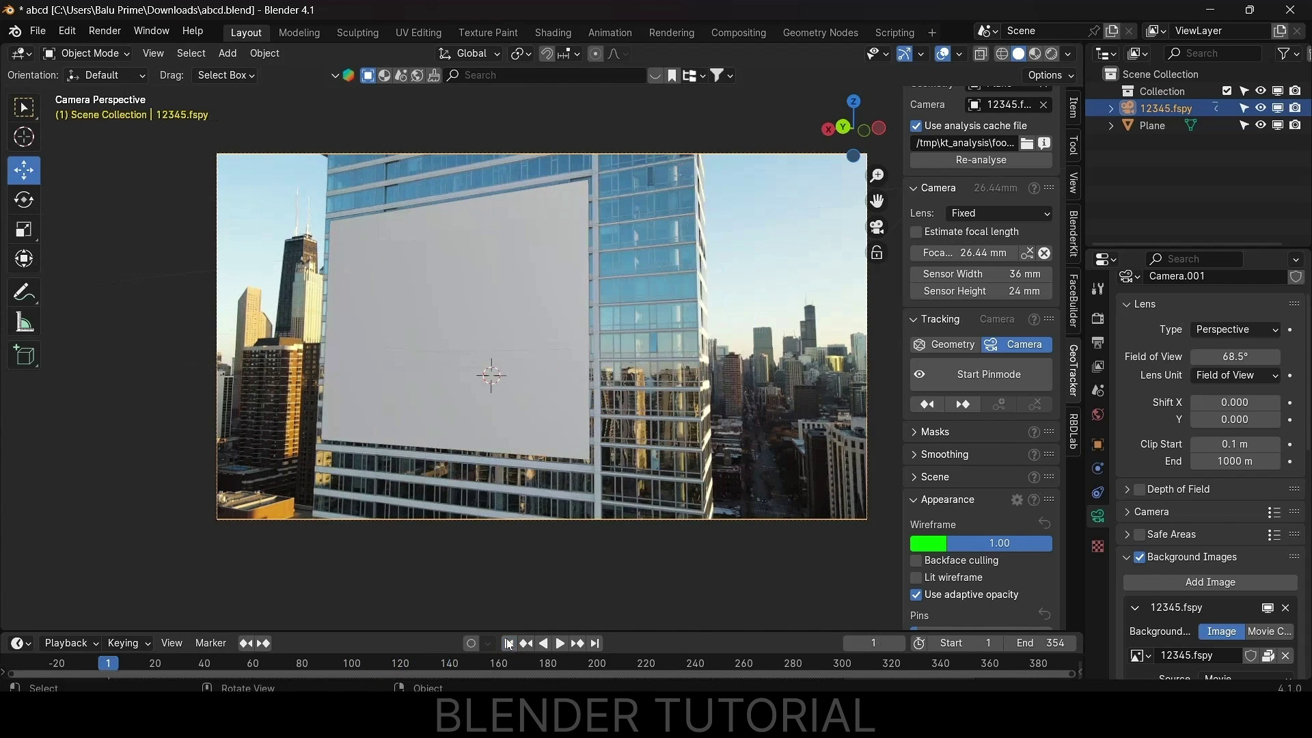
# - In the plane's Edit Mode with edge selection, extrude its right edge outward along X past the building's corner
pyautogui.click(460, 299)
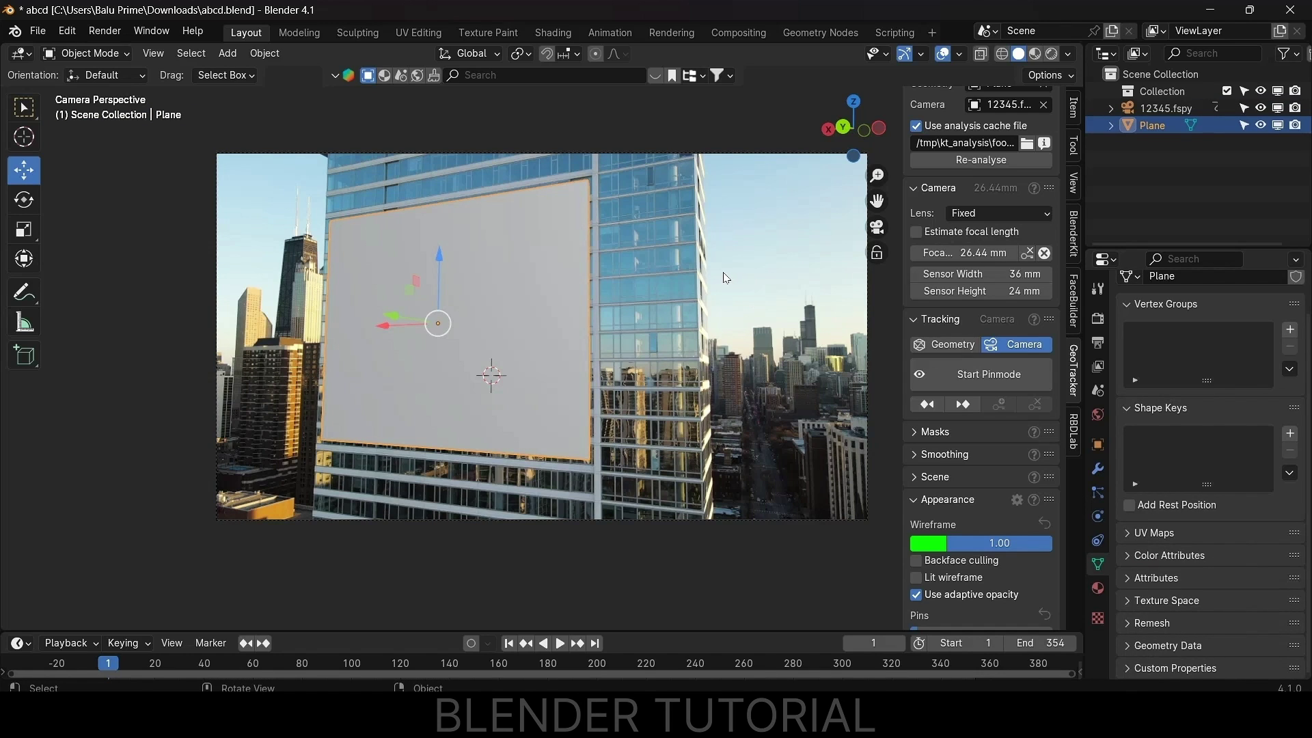
pyautogui.press('Tab')
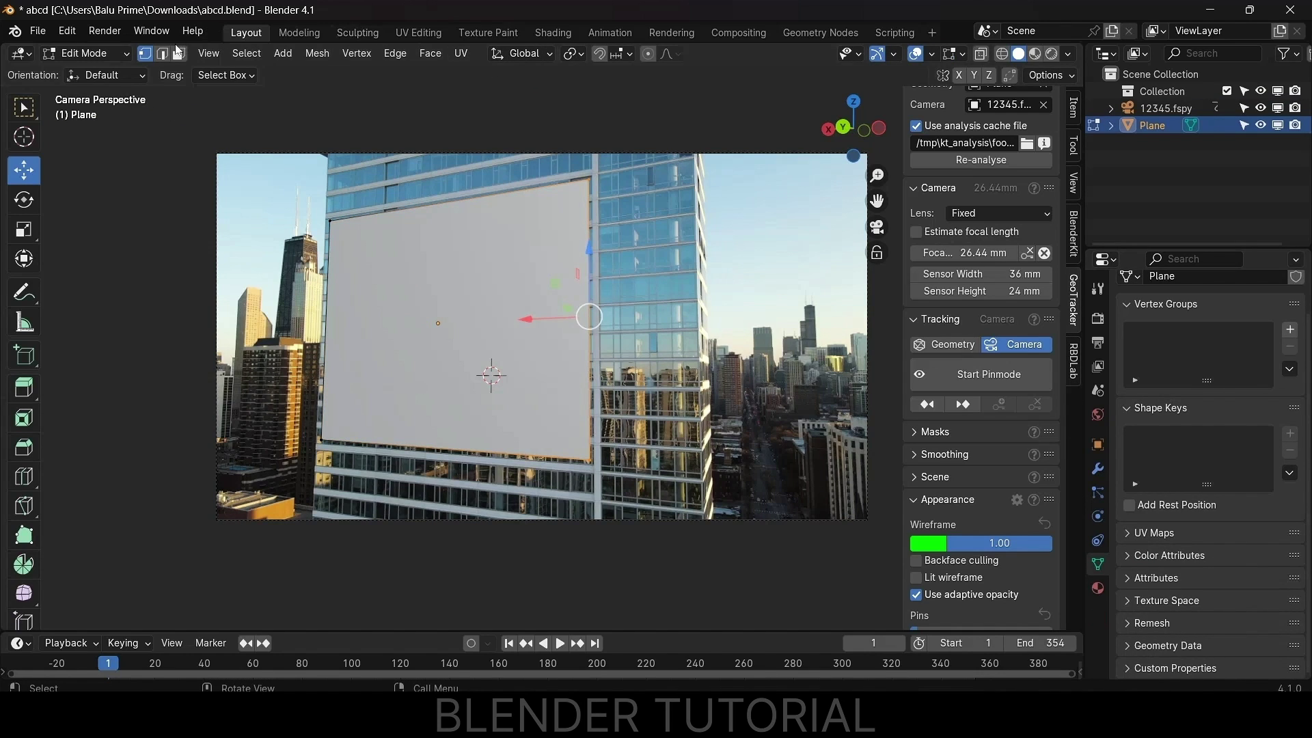
pyautogui.click(105, 52)
pyautogui.click(95, 92)
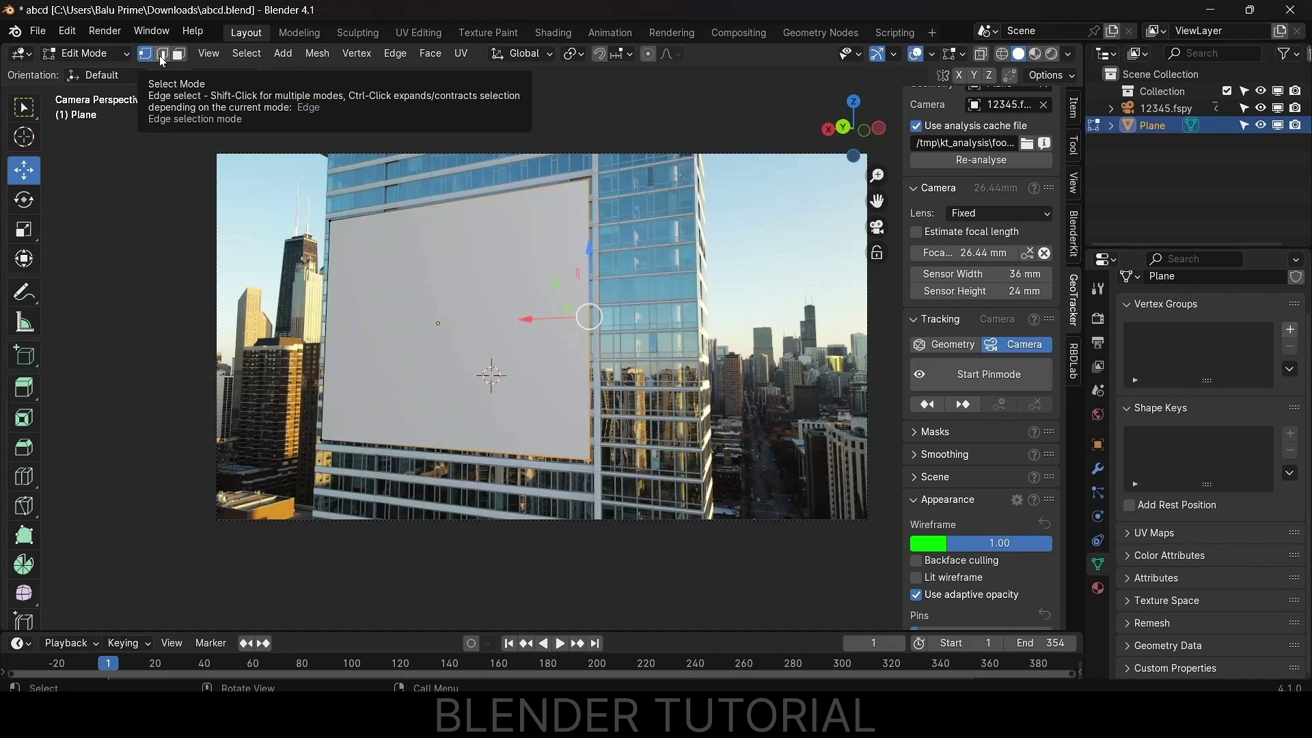
pyautogui.click(162, 55)
pyautogui.click(592, 227)
pyautogui.press('e')
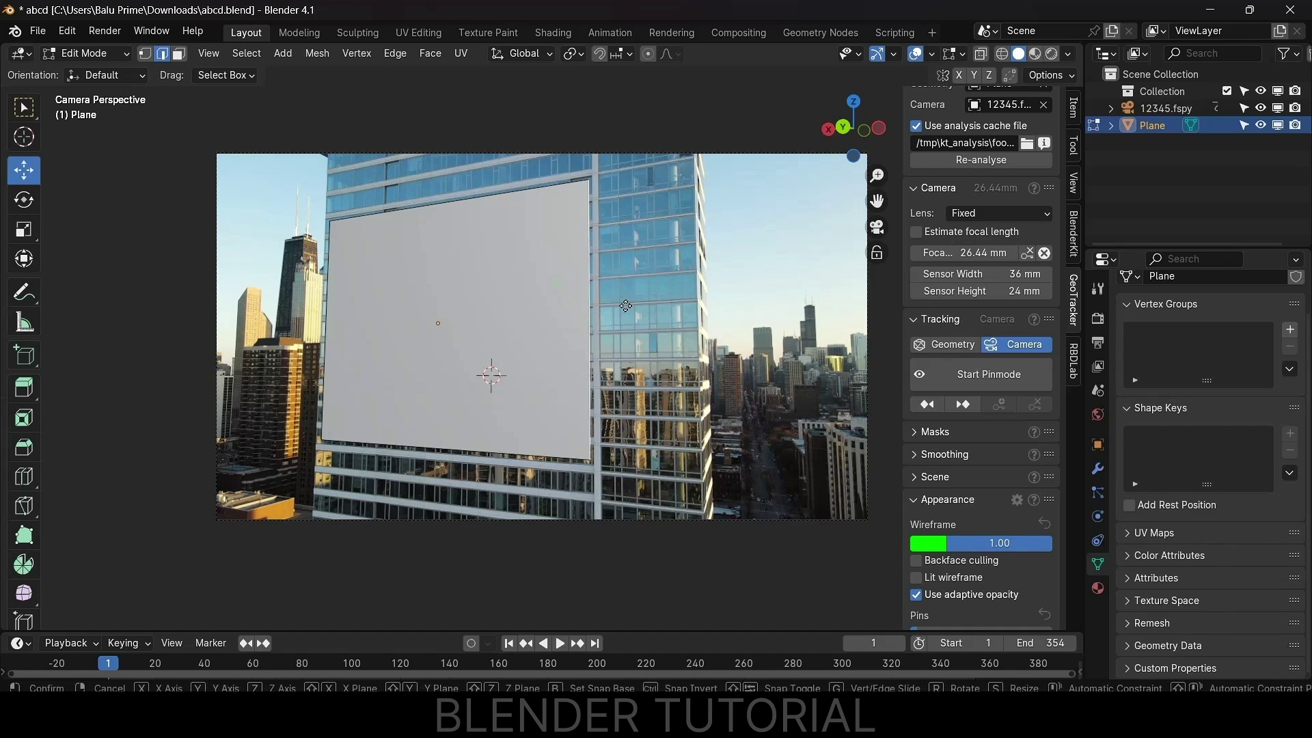
pyautogui.press('x')
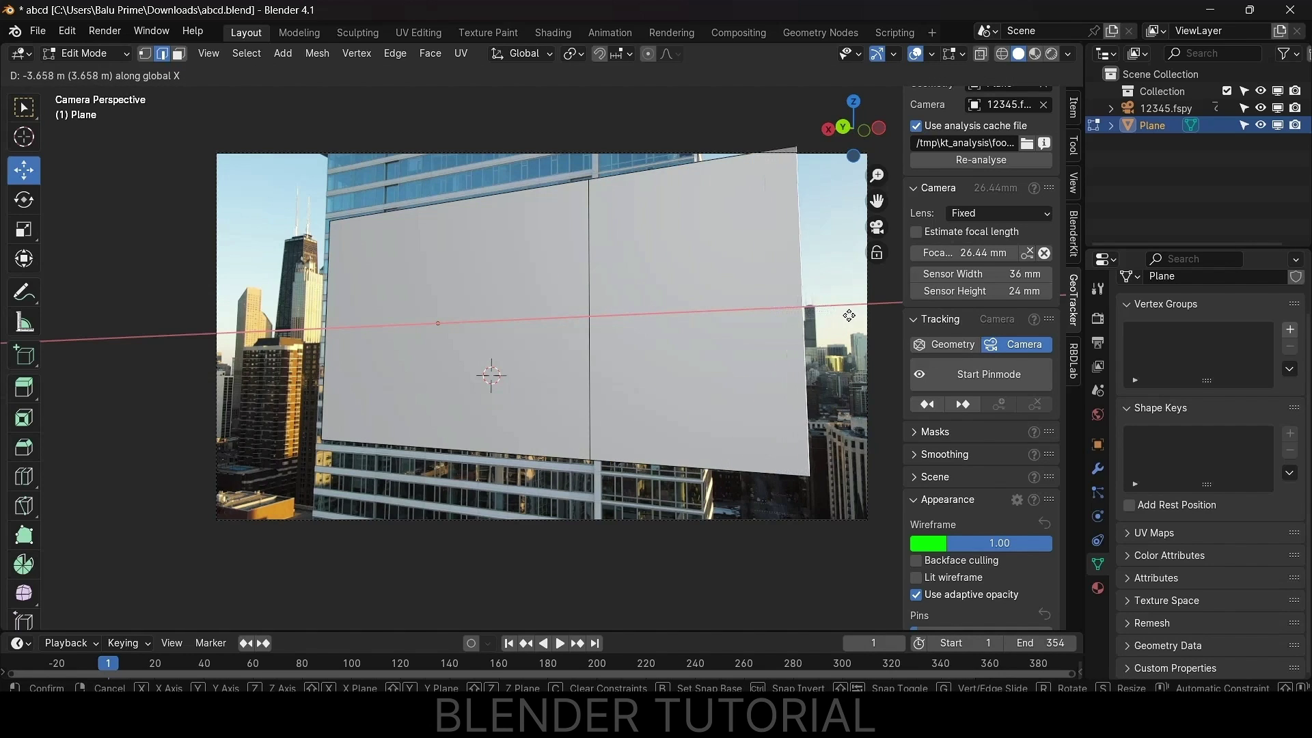
pyautogui.click(855, 315)
# - Extrude the original plane's top edge upward about 3.3 m and its bottom edge downward along Z, both beyond the camera frame
pyautogui.click(510, 199)
pyautogui.press('e')
pyautogui.press('z')
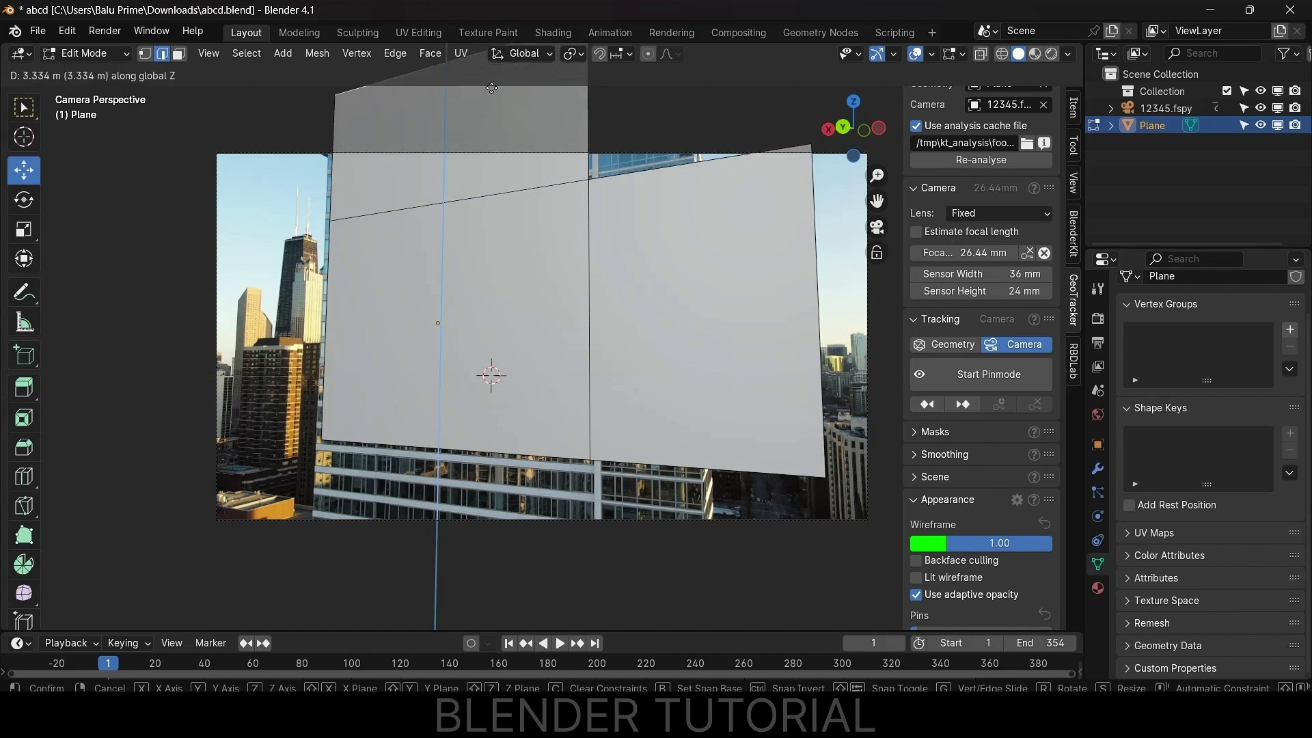
pyautogui.click(492, 82)
pyautogui.click(464, 451)
pyautogui.press('e')
pyautogui.press('z')
pyautogui.click(472, 605)
# - Extrude the original plane's left edge outward along X to just beyond the camera frame
pyautogui.click(326, 330)
pyautogui.press('e')
pyautogui.press('x')
pyautogui.click(205, 332)
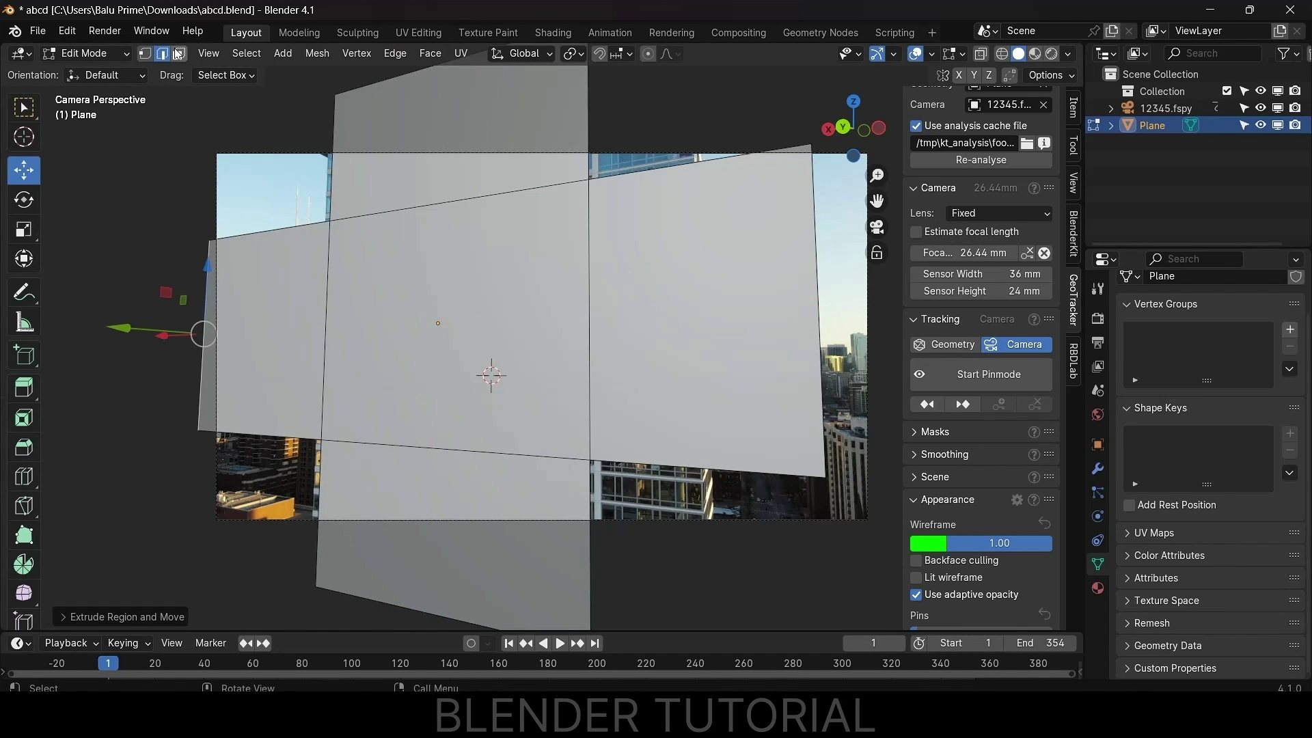
# - In face selection, extrude the original centre face in place scaled to about 0.985, and extrude it about 5.3 m into the building
pyautogui.click(179, 53)
pyautogui.click(467, 281)
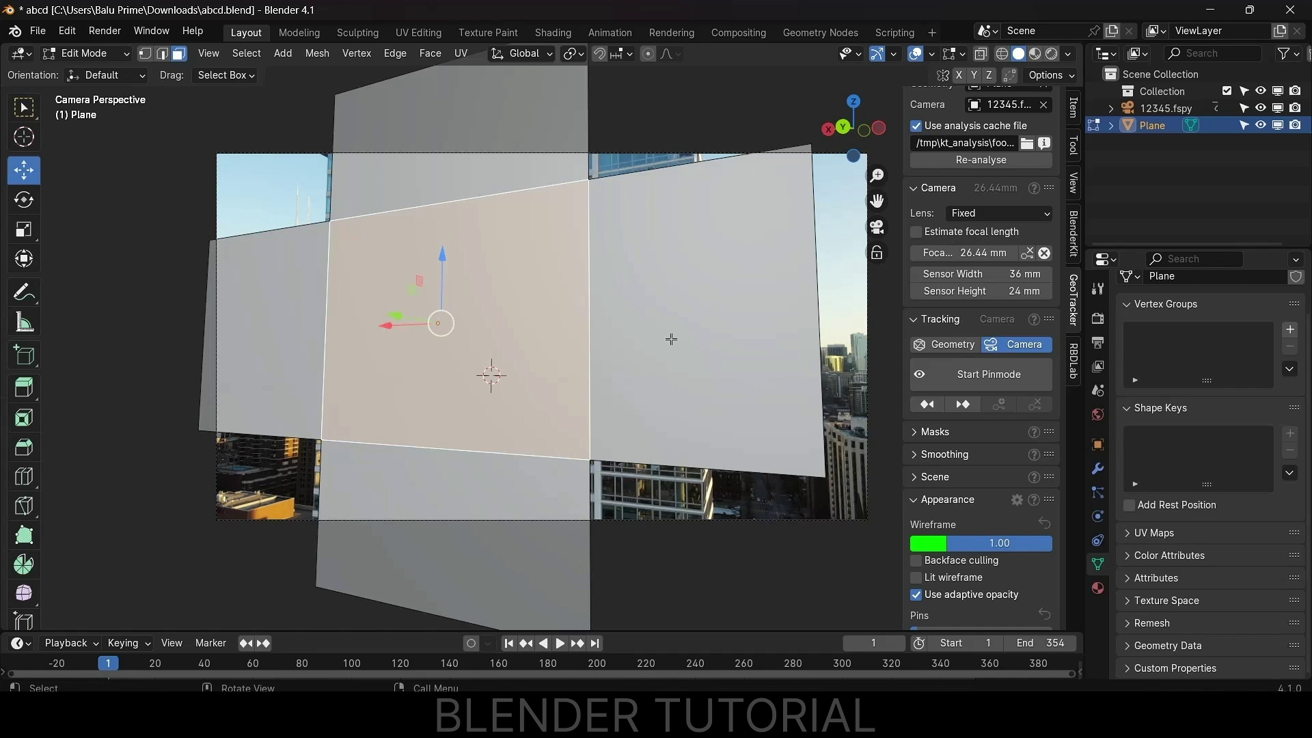
pyautogui.press('e')
pyautogui.press('s')
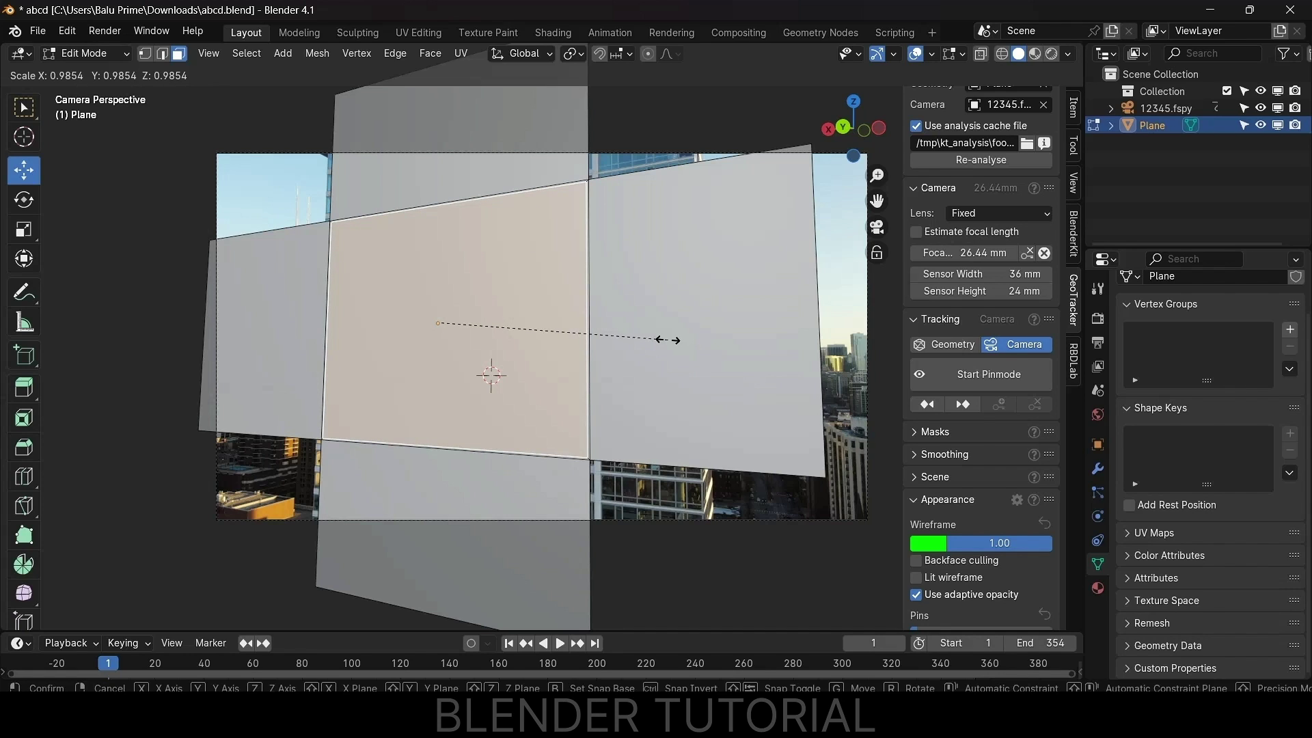
pyautogui.click(668, 340)
pyautogui.press('e')
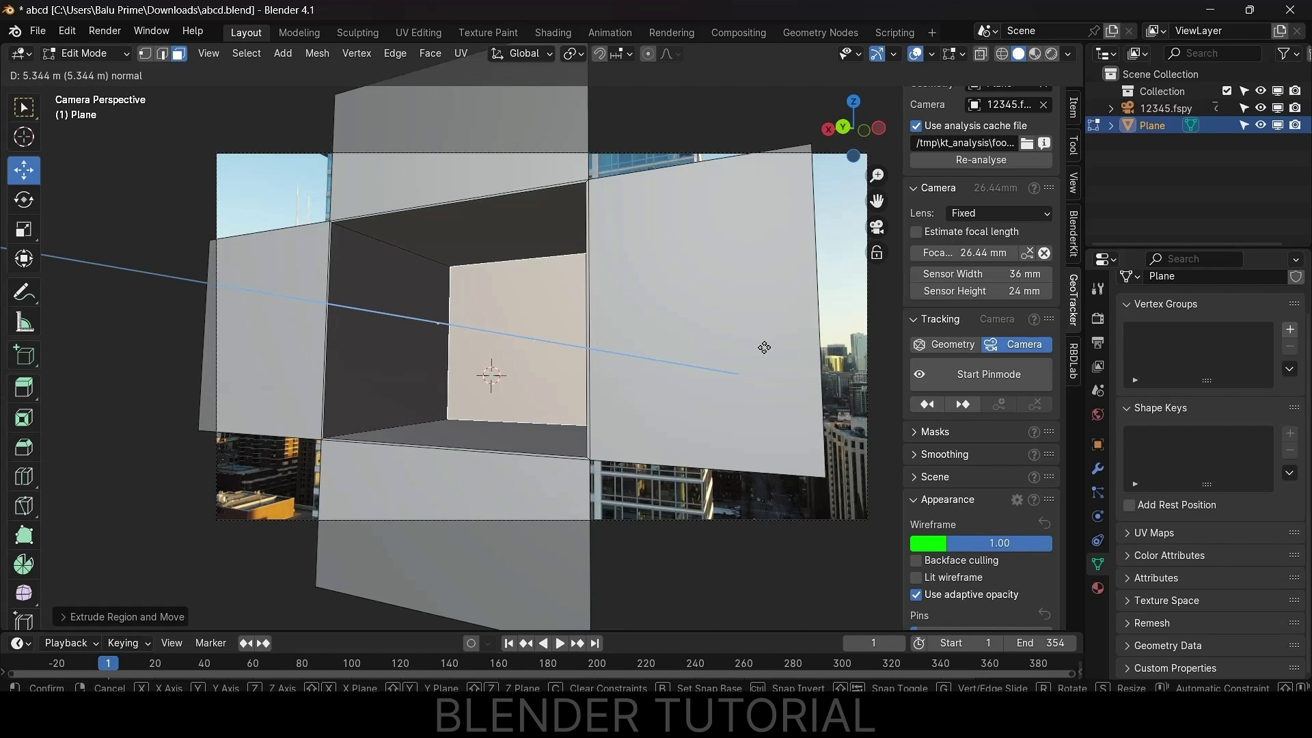
pyautogui.click(764, 351)
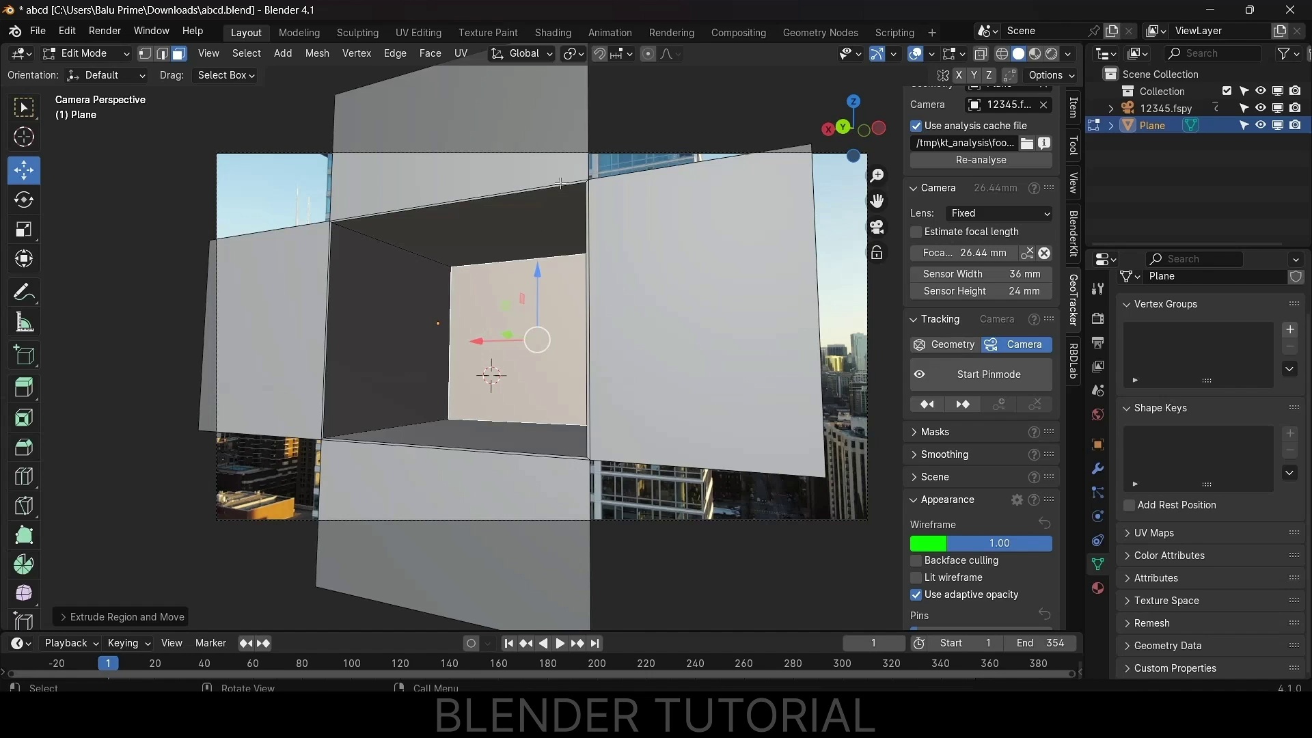
# - Select the four outer faces surrounding the recess and create a material named Holdout for the plane
pyautogui.click(659, 304)
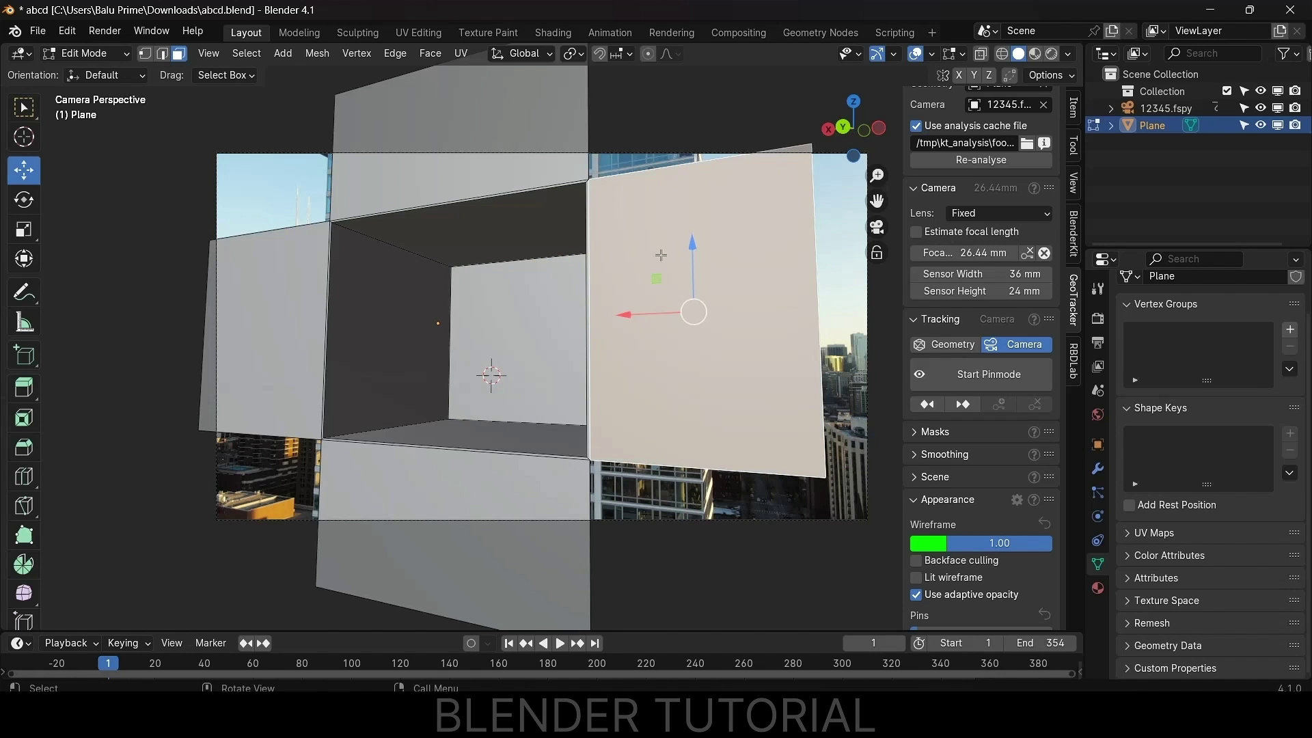
pyautogui.keyDown('shift'); pyautogui.click(480, 174); pyautogui.keyUp('shift')
pyautogui.keyDown('shift'); pyautogui.click(257, 304); pyautogui.keyUp('shift')
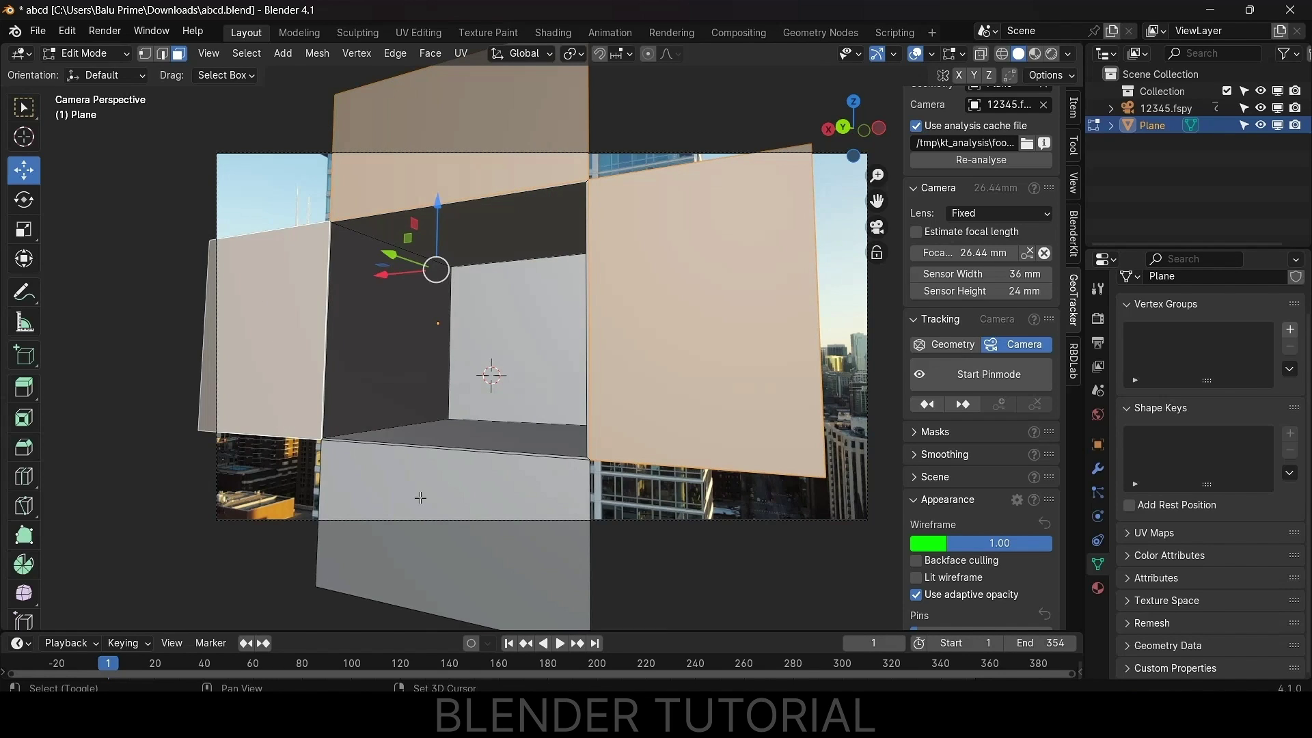
pyautogui.keyDown('shift'); pyautogui.click(421, 498); pyautogui.keyUp('shift')
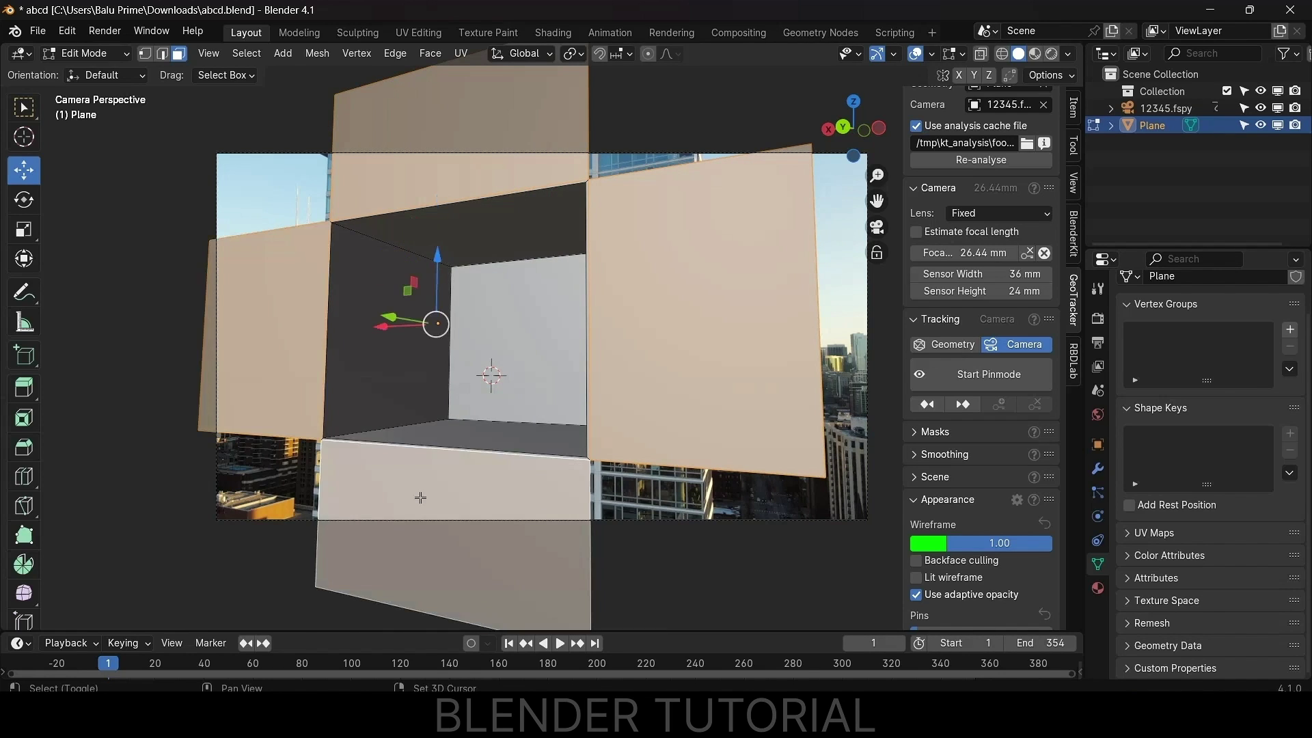
pyautogui.click(1098, 587)
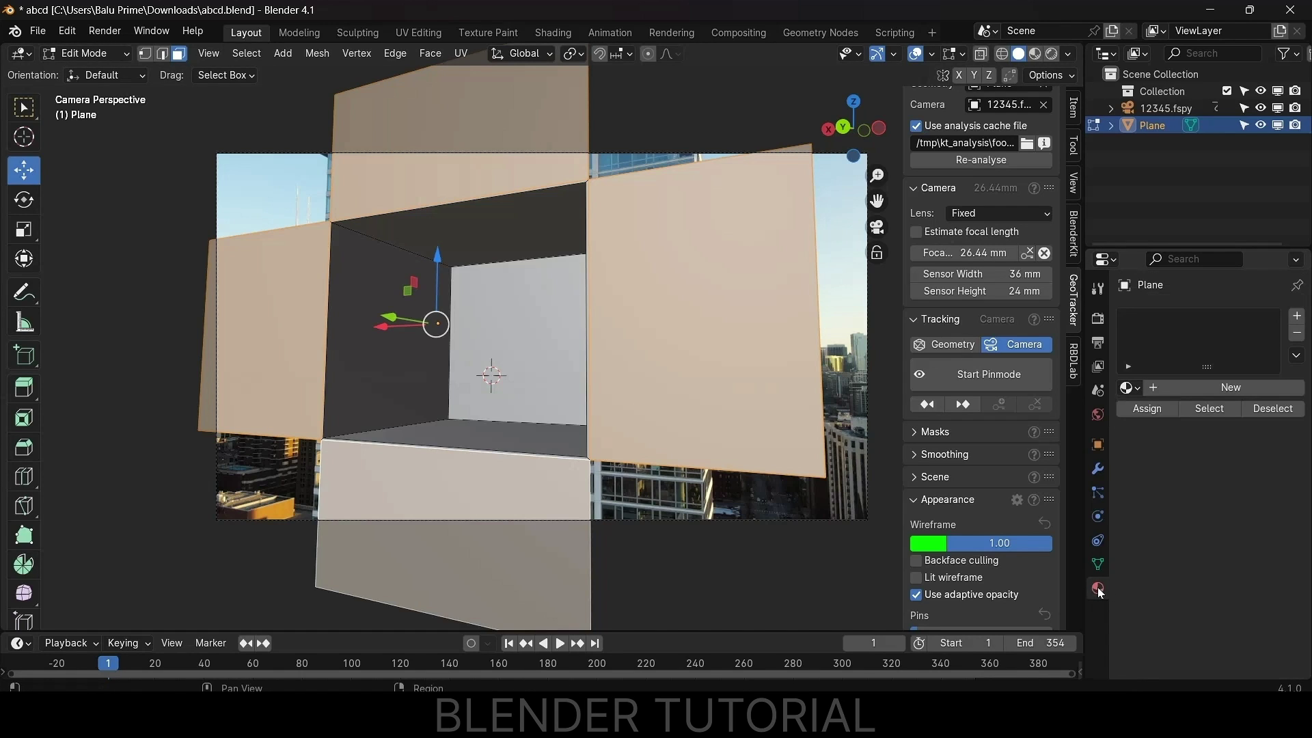
pyautogui.click(1228, 394)
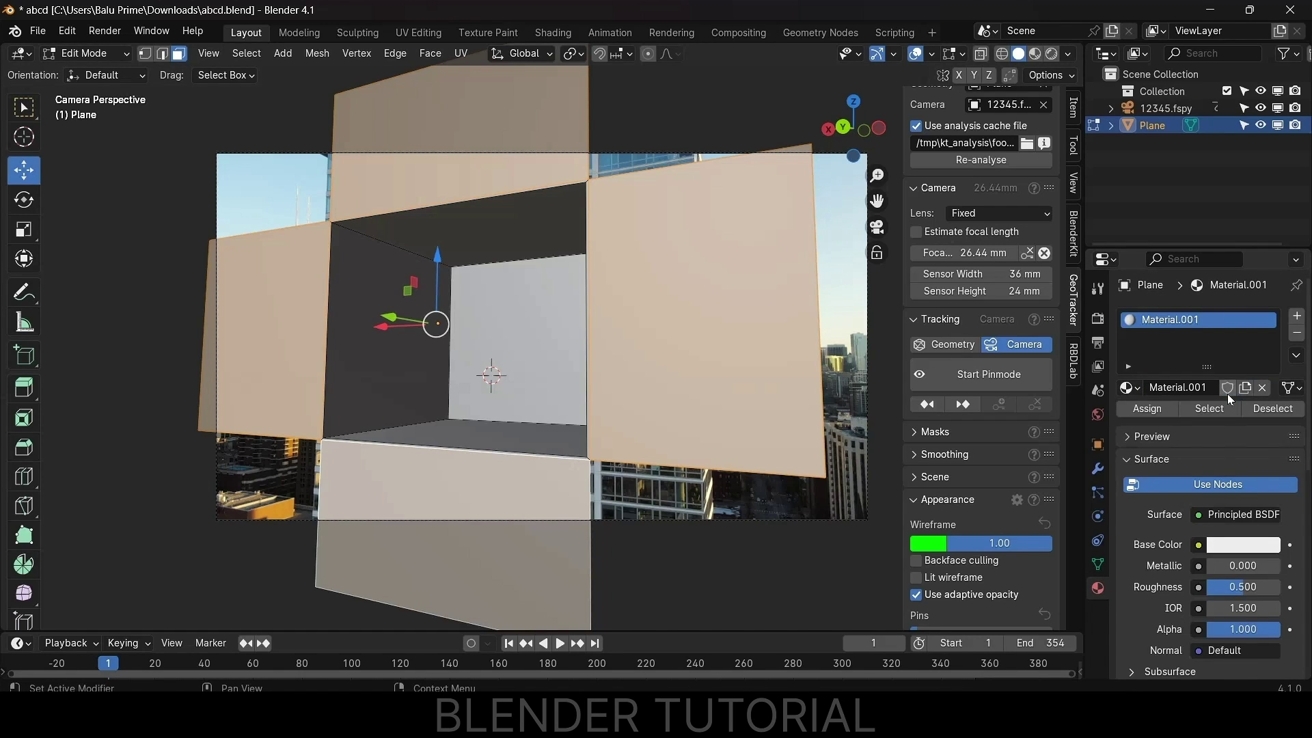
pyautogui.doubleClick(1195, 326)
pyautogui.write('Holdout')
pyautogui.press('Return')
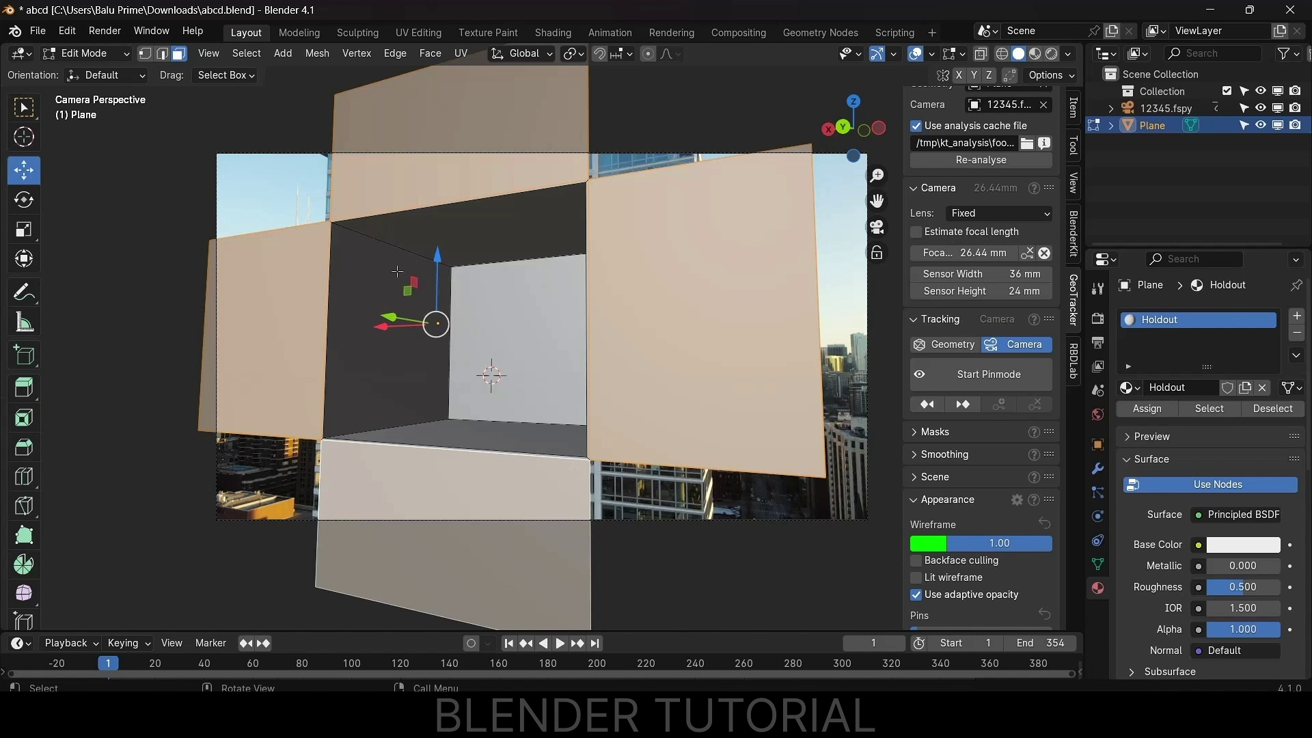
# - Select all five inner faces of the recessed box: floor, both side walls, back wall and ceiling
pyautogui.moveTo(476, 300); pyautogui.dragTo(516, 313, button='middle')
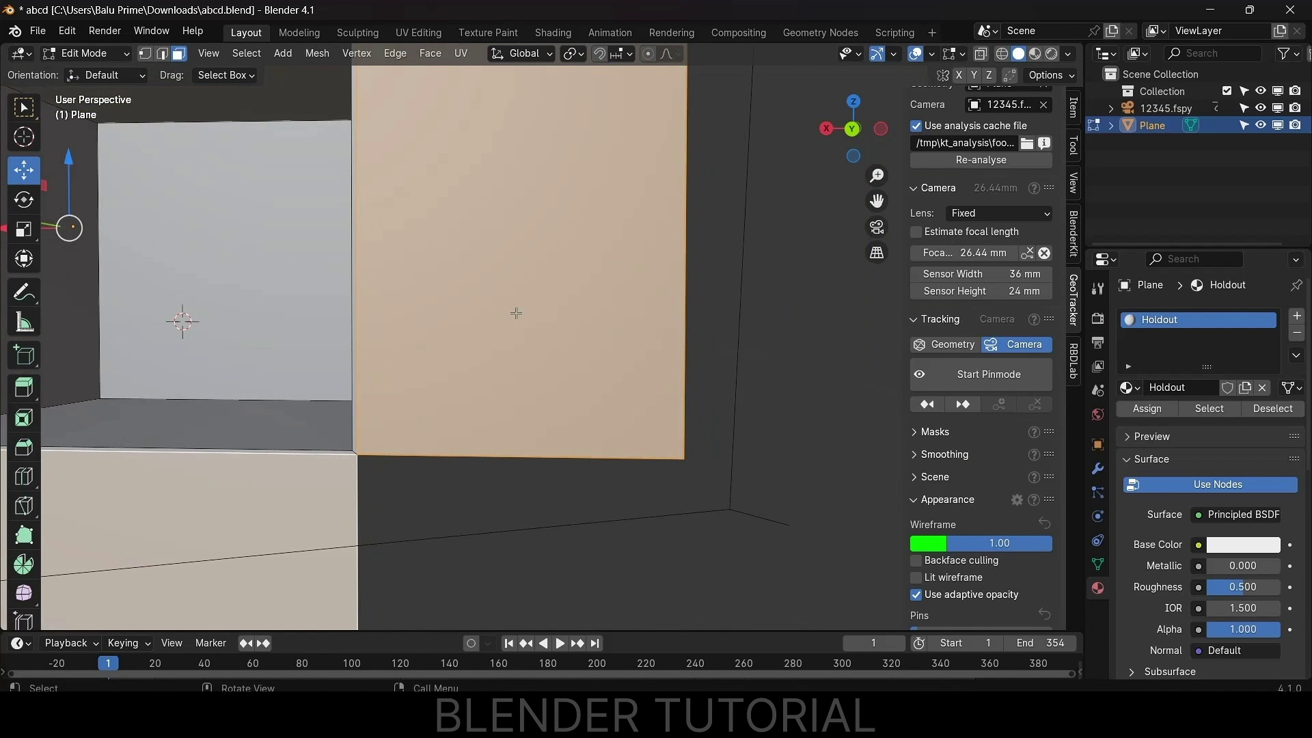
pyautogui.click(290, 394)
pyautogui.click(248, 423)
pyautogui.press('KP_Decimal')
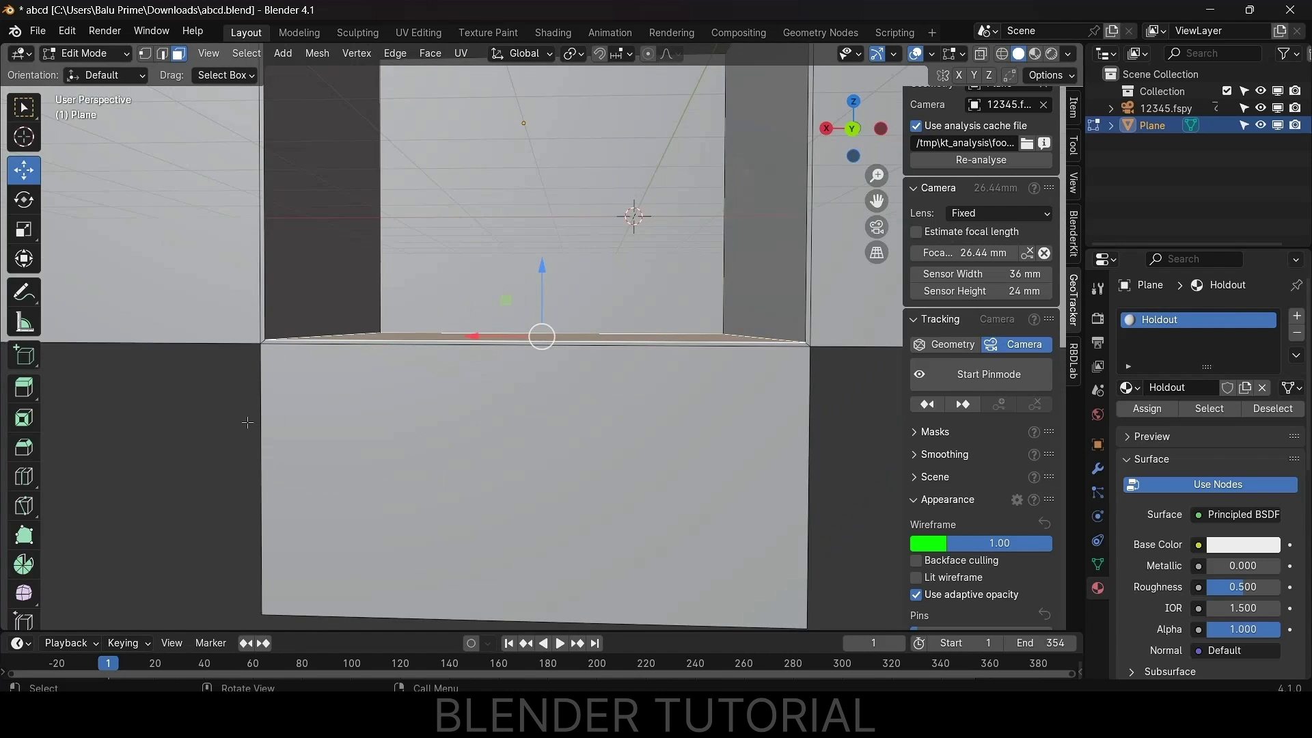
pyautogui.scroll(-3, 513, 459)
pyautogui.moveTo(514, 461); pyautogui.dragTo(615, 472, button='middle')
pyautogui.scroll(1, 683, 308)
pyautogui.keyDown('shift'); pyautogui.click(724, 250); pyautogui.keyUp('shift')
pyautogui.keyDown('shift'); pyautogui.click(512, 201); pyautogui.keyUp('shift')
pyautogui.moveTo(607, 418); pyautogui.dragTo(540, 414, button='middle')
pyautogui.keyDown('shift'); pyautogui.click(312, 231); pyautogui.keyUp('shift')
pyautogui.keyDown('shift'); pyautogui.moveTo(634, 179); pyautogui.dragTo(633, 270, button='middle'); pyautogui.keyUp('shift')
pyautogui.keyDown('shift'); pyautogui.click(492, 129); pyautogui.keyUp('shift')
pyautogui.moveTo(492, 132); pyautogui.dragTo(305, 240, button='middle')
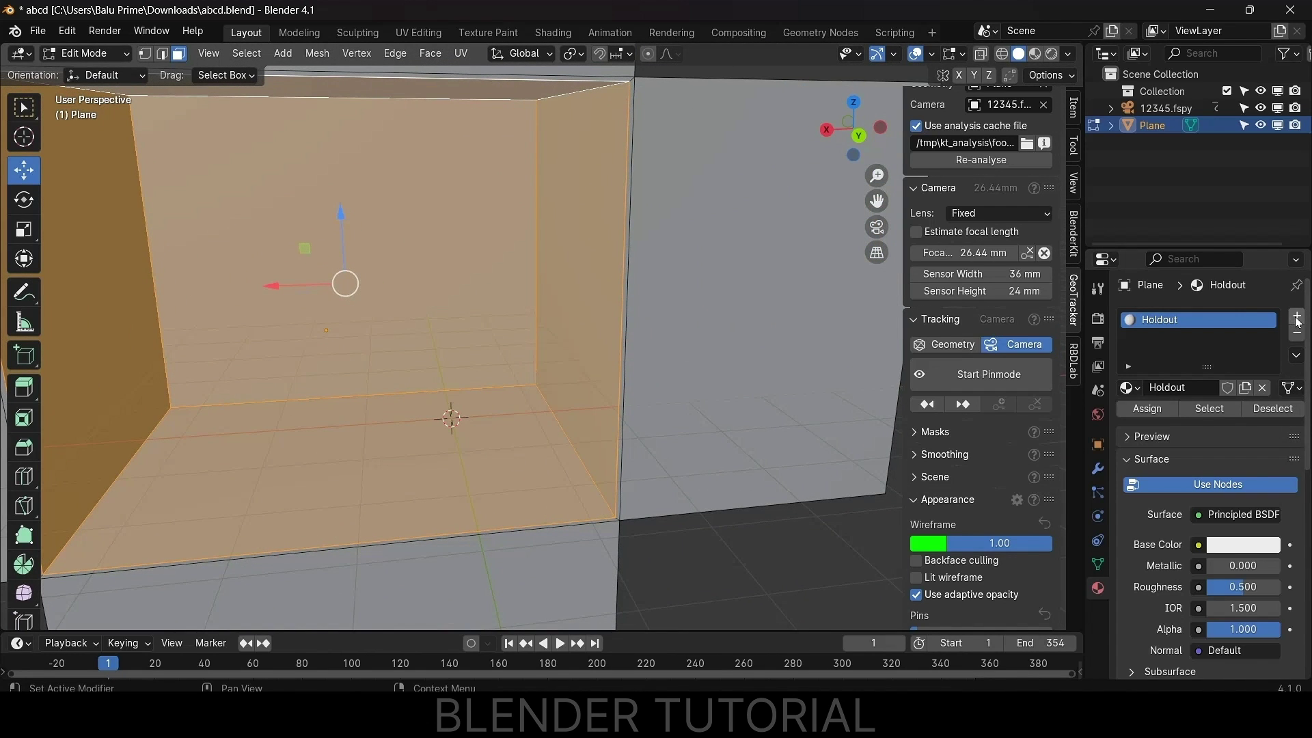
# - Add the four thin rim faces around the recess opening to the inner-face selection
pyautogui.scroll(3, 215, 443)
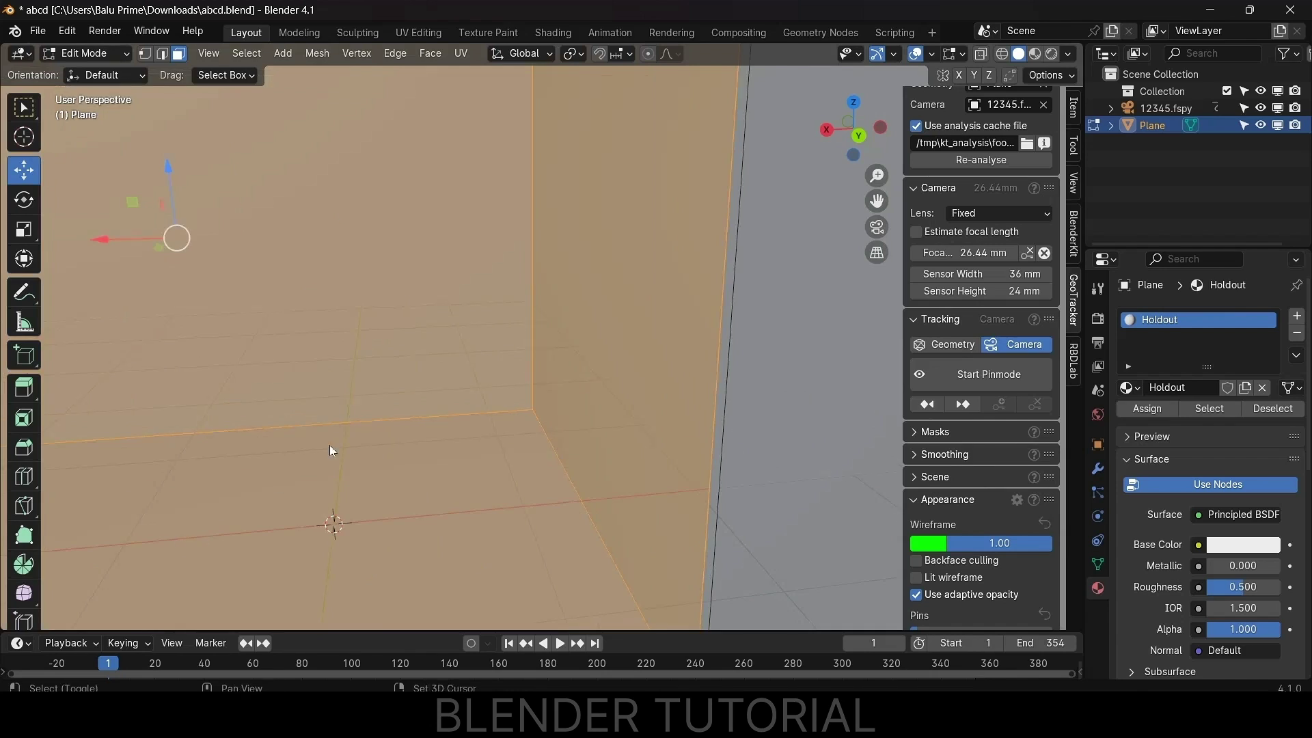
pyautogui.keyDown('shift'); pyautogui.moveTo(331, 445); pyautogui.dragTo(626, 208, button='middle'); pyautogui.keyUp('shift')
pyautogui.keyDown('shift'); pyautogui.click(323, 267); pyautogui.keyUp('shift')
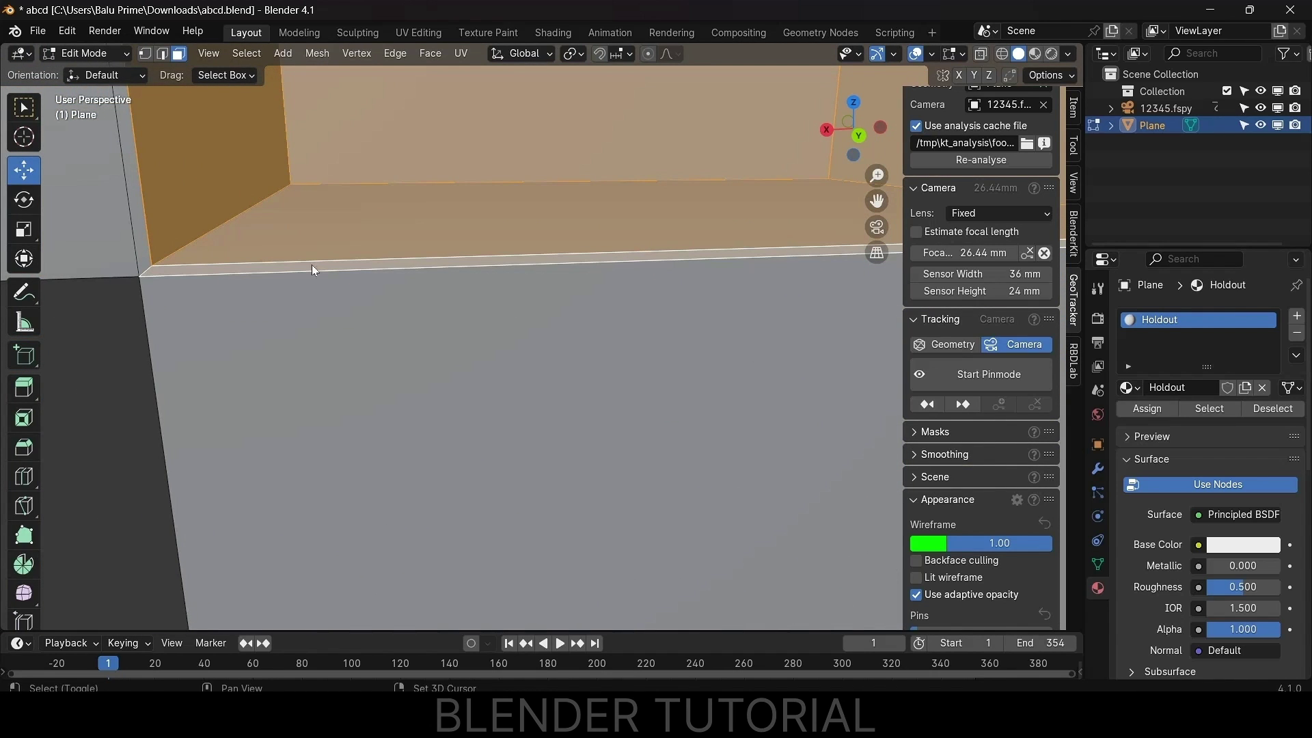
pyautogui.keyDown('shift'); pyautogui.click(145, 247); pyautogui.keyUp('shift')
pyautogui.keyDown('shift'); pyautogui.moveTo(466, 151); pyautogui.dragTo(469, 549, button='middle'); pyautogui.keyUp('shift')
pyautogui.keyDown('shift'); pyautogui.moveTo(478, 335); pyautogui.dragTo(574, 521, button='middle'); pyautogui.keyUp('shift')
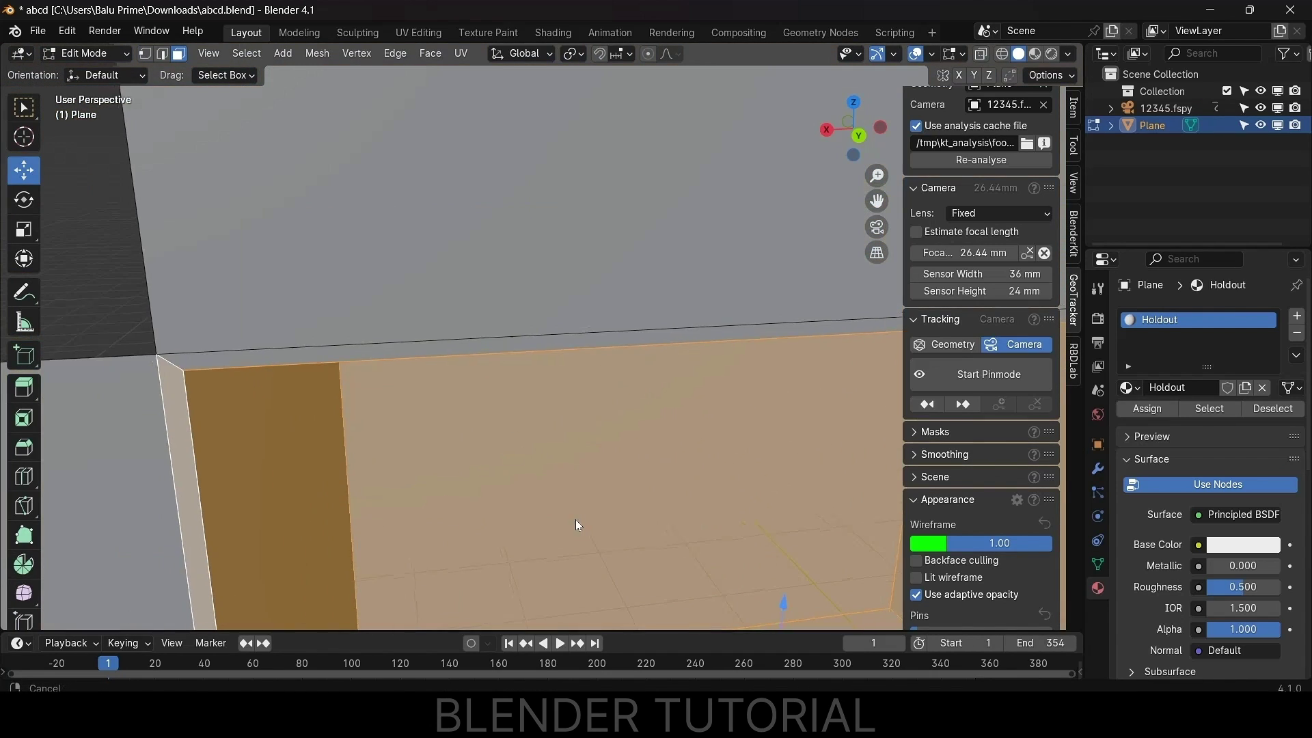
pyautogui.keyDown('shift'); pyautogui.click(427, 351); pyautogui.keyUp('shift')
pyautogui.keyDown('shift'); pyautogui.moveTo(557, 362); pyautogui.dragTo(396, 352, button='middle'); pyautogui.keyUp('shift')
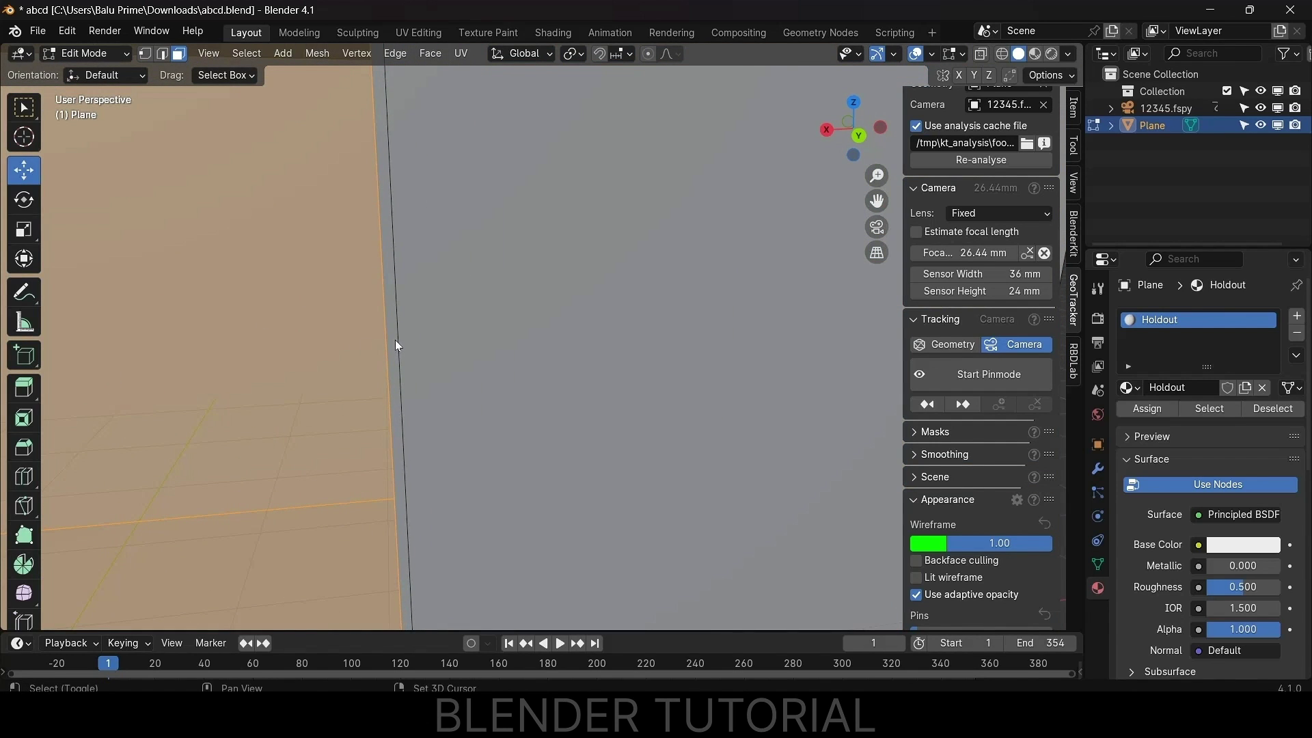
pyautogui.keyDown('shift'); pyautogui.click(395, 345); pyautogui.keyUp('shift')
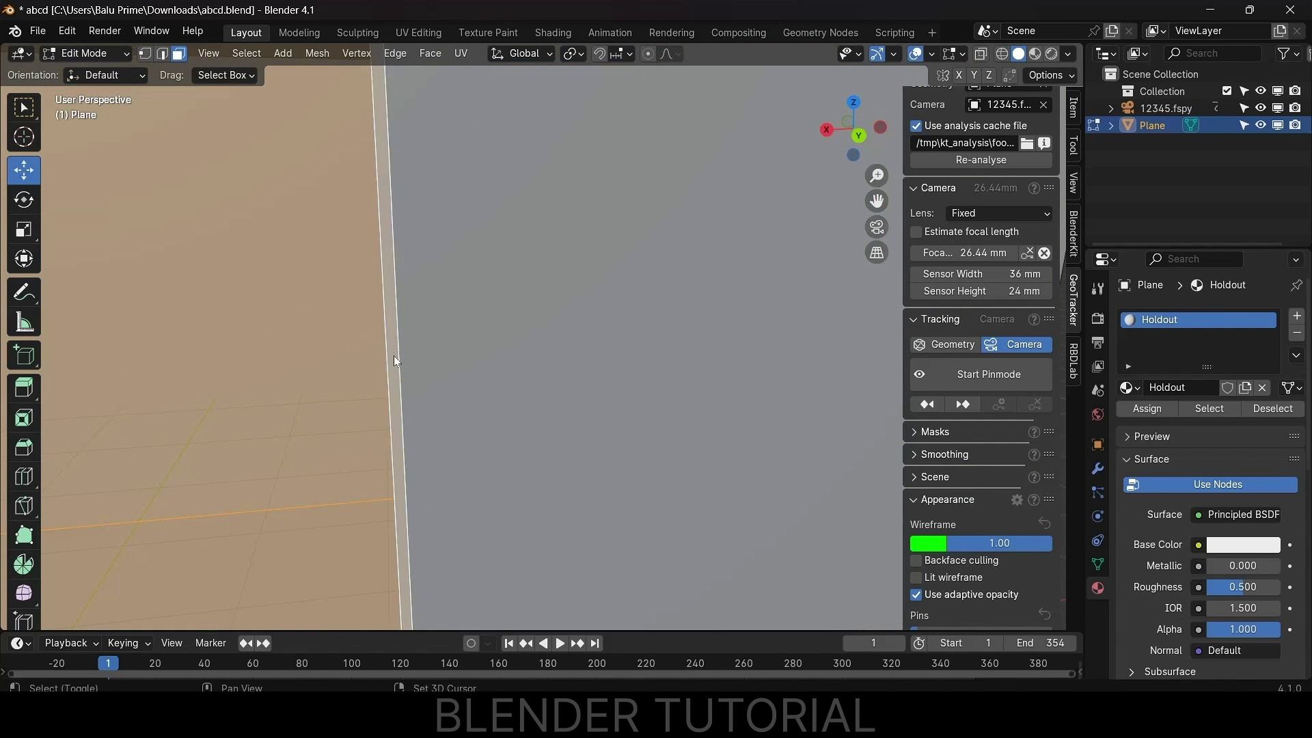
# - Add a second material slot with a new material, assign it to the selected recess faces, and make its base color orange
pyautogui.click(1297, 317)
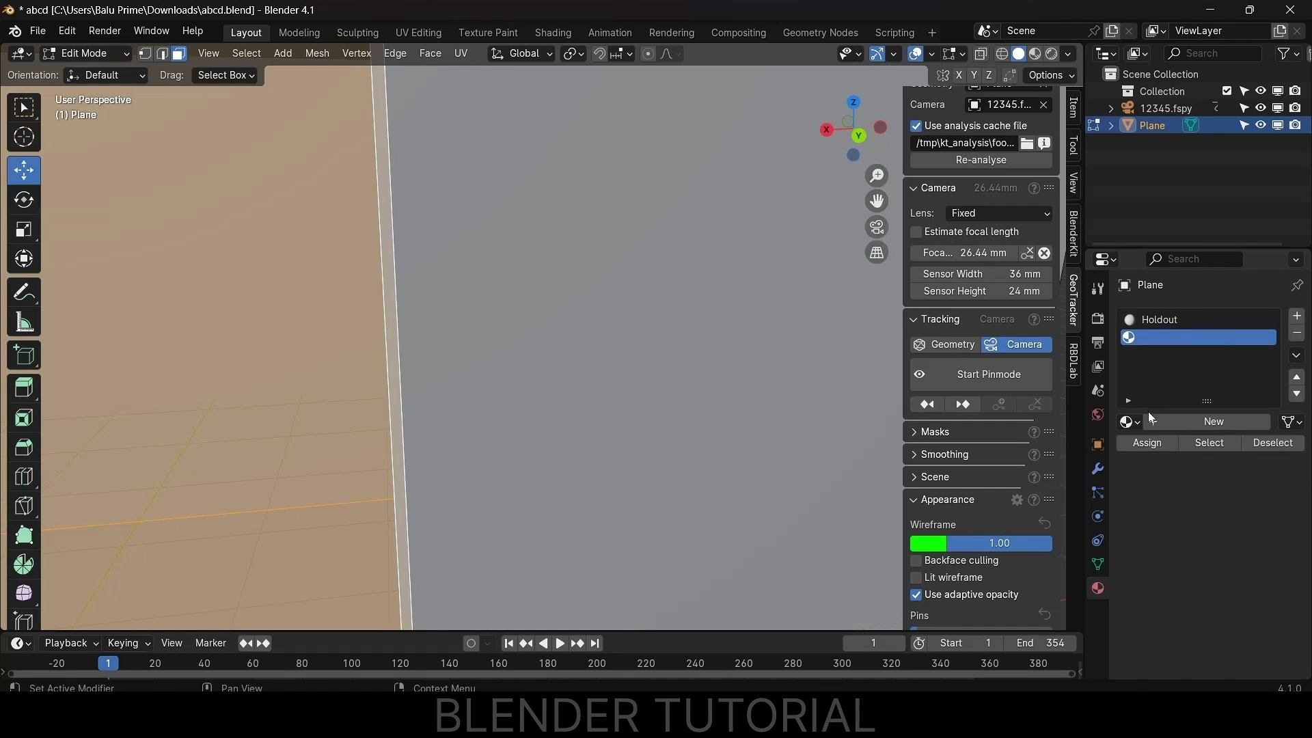
pyautogui.click(1203, 420)
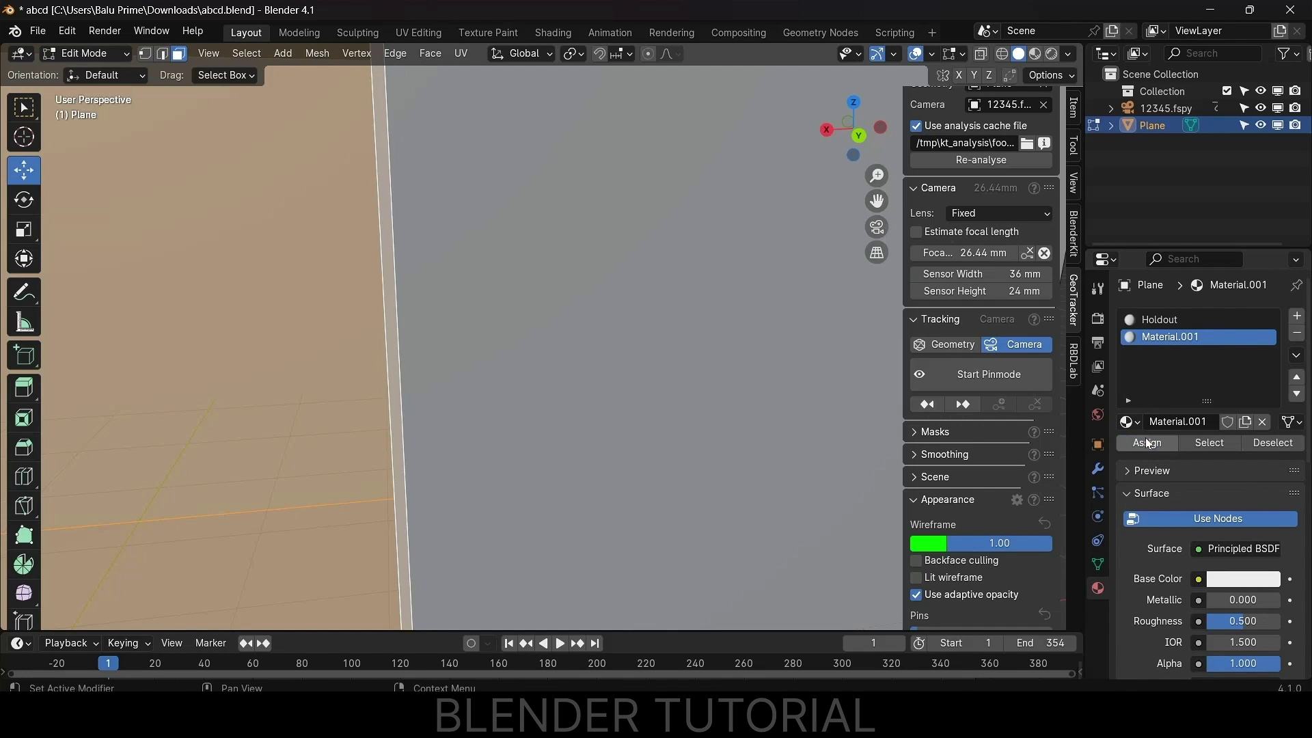
pyautogui.moveTo(1165, 406); pyautogui.dragTo(1153, 445)
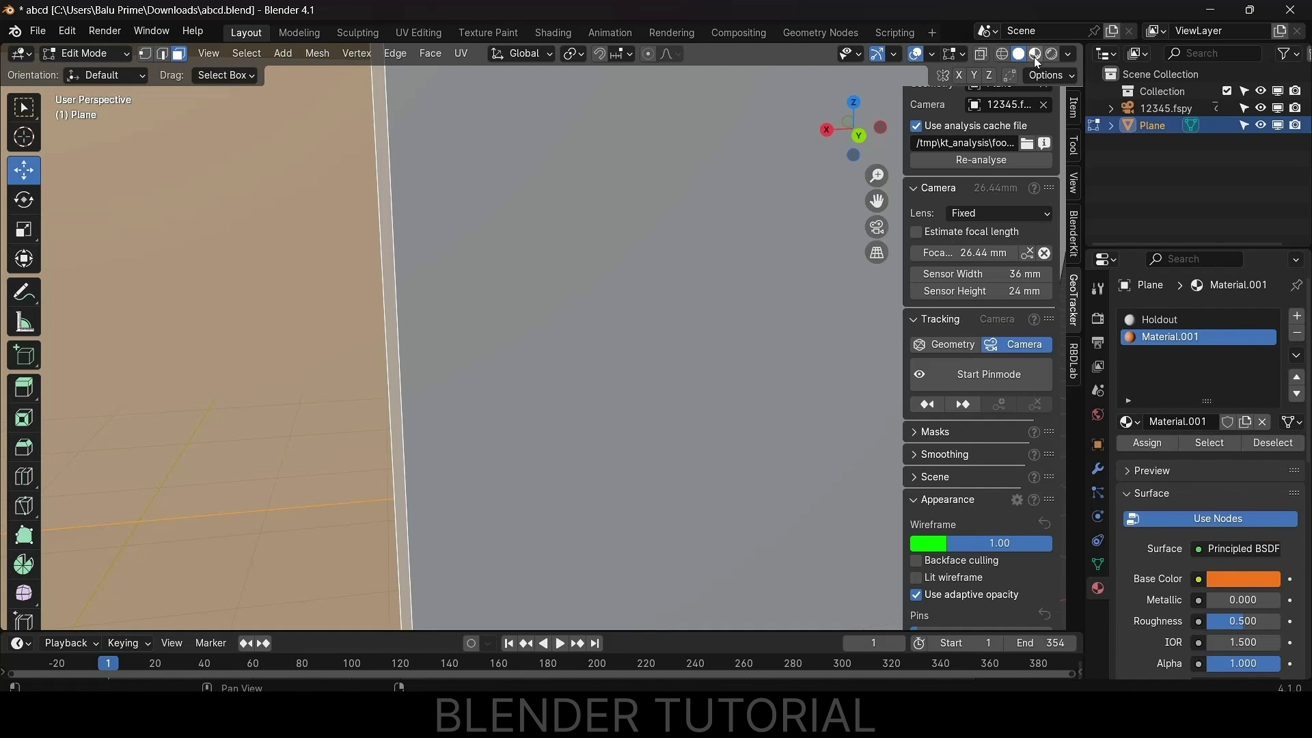
# - Show the viewport in Material Preview and change the recess material's base color to orange-red with hue 0.013, saturation 0.988 and value 0.801
pyautogui.click(1034, 56)
pyautogui.scroll(-8, 738, 273)
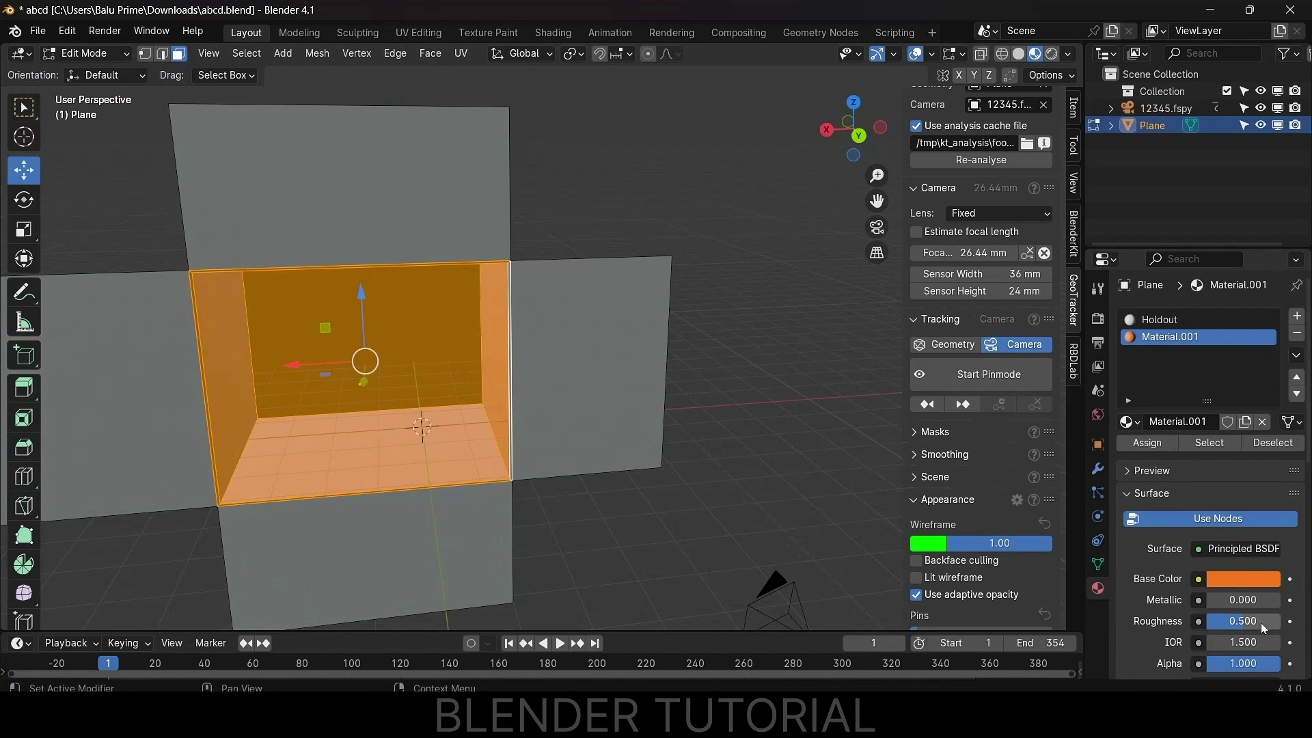
pyautogui.click(1244, 579)
pyautogui.moveTo(1207, 413); pyautogui.dragTo(1211, 436)
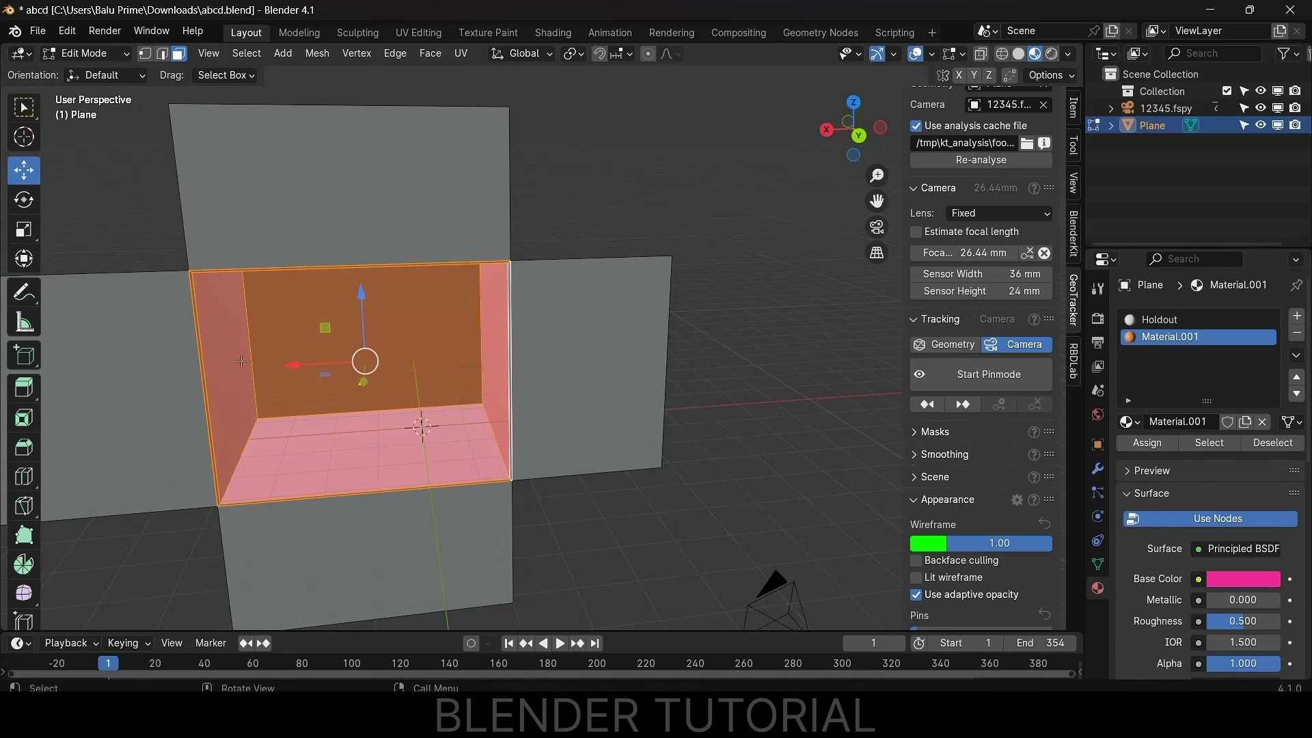
pyautogui.click(1231, 577)
pyautogui.moveTo(1165, 434)
pyautogui.mouseDown()
pyautogui.moveTo(1152, 443)
pyautogui.moveTo(1162, 450)
pyautogui.mouseUp()
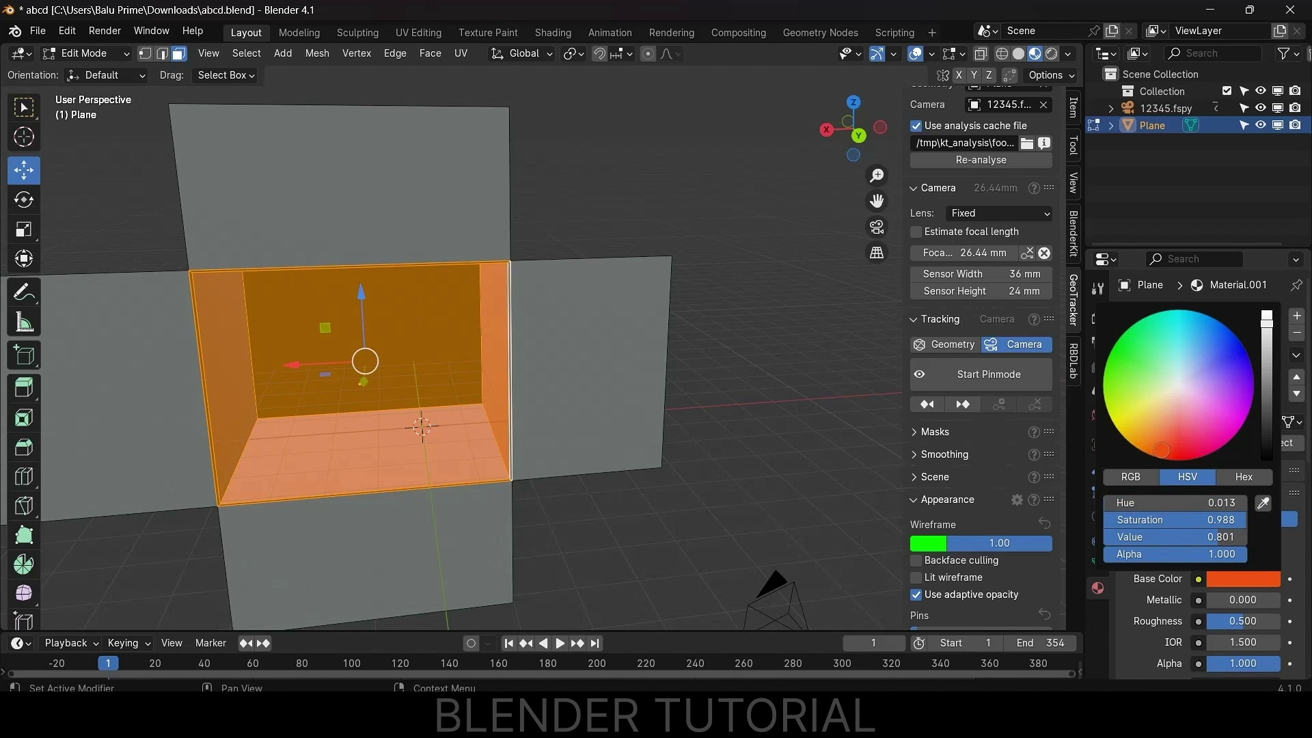
# - Make the Holdout slot active, return to Object Mode, and view the scene through the camera in Rendered shading
pyautogui.click(1170, 322)
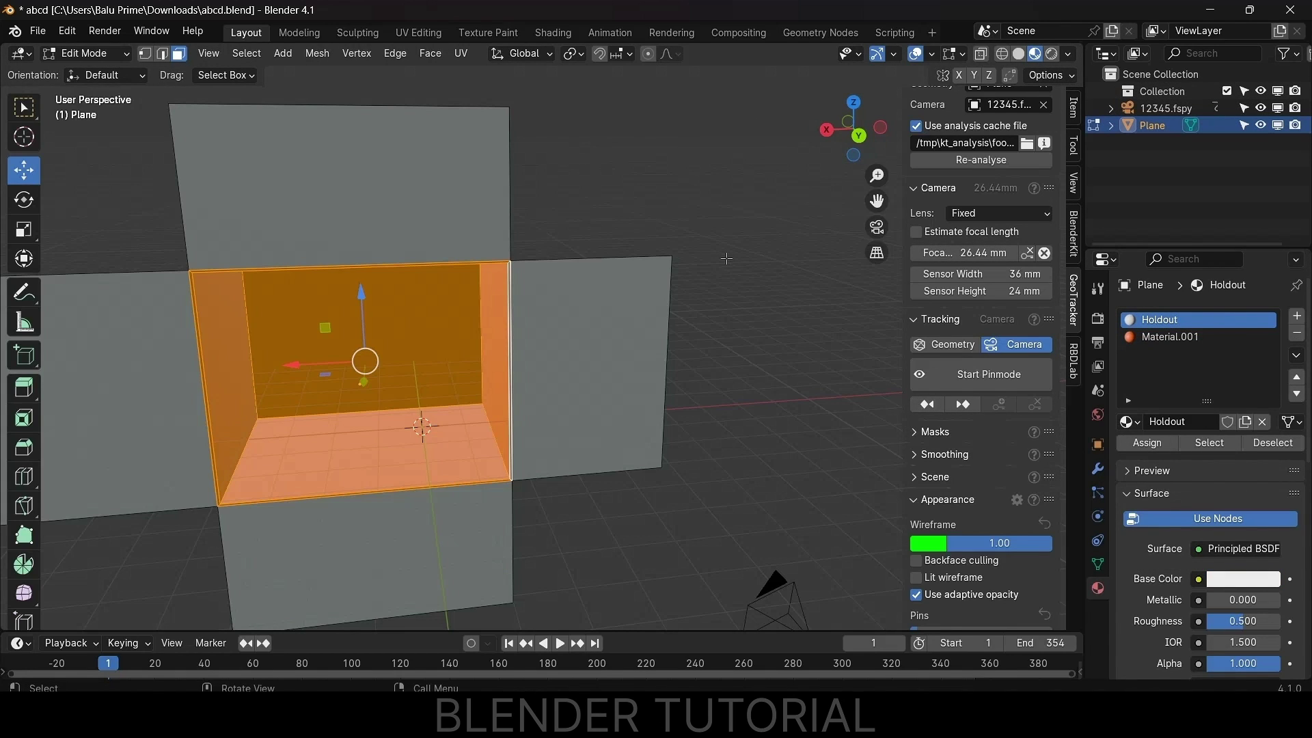
pyautogui.click(85, 54)
pyautogui.click(93, 73)
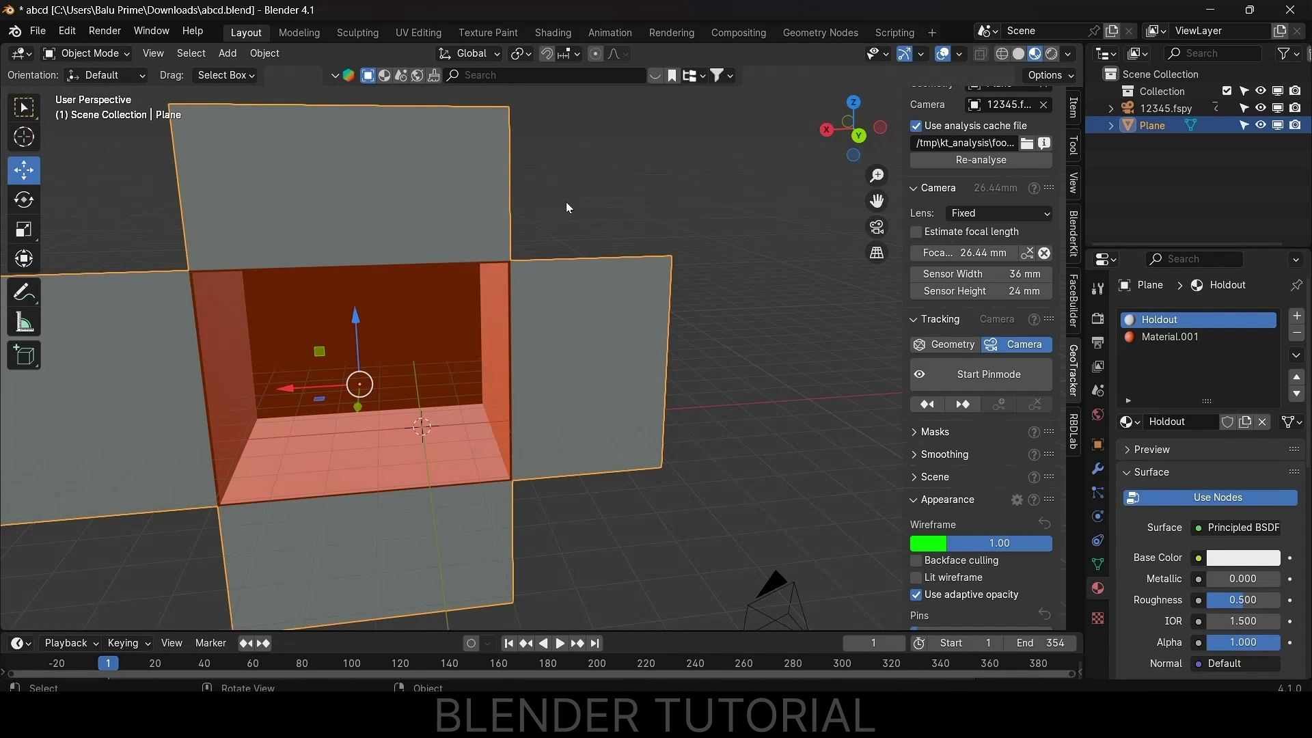
pyautogui.press('KP_0')
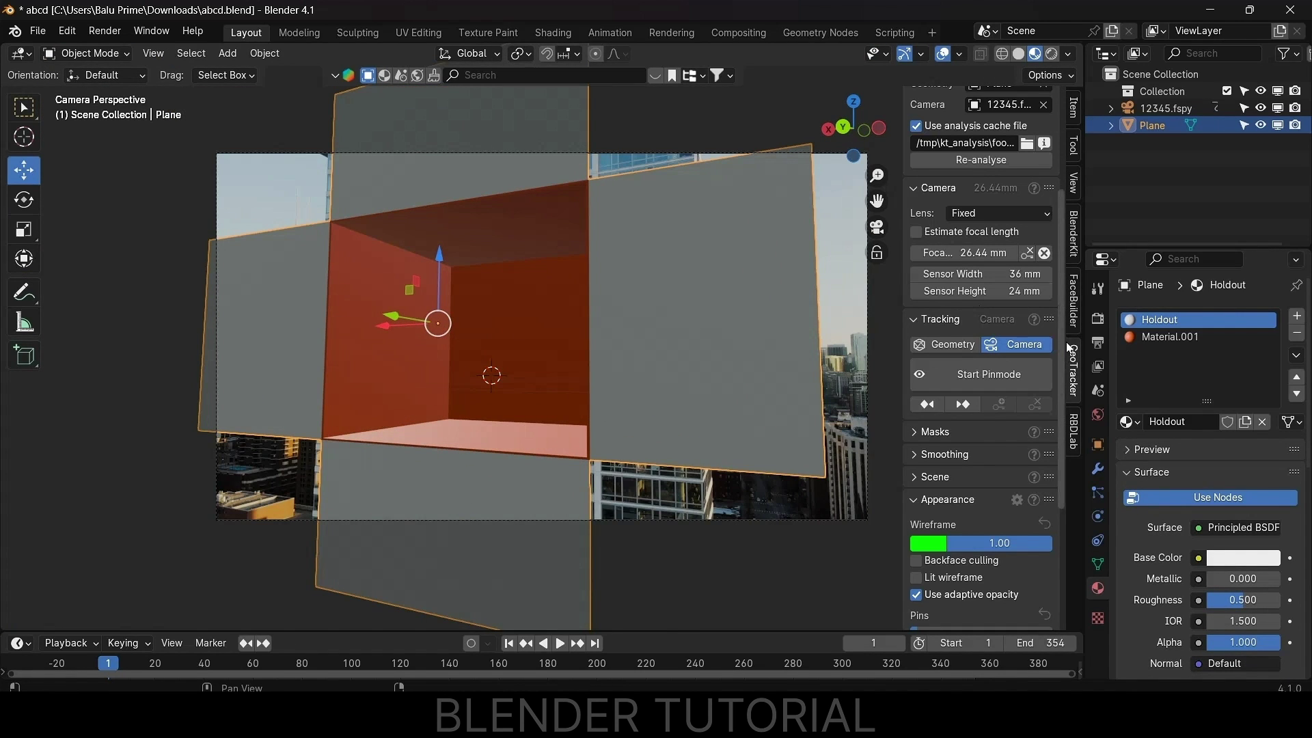
pyautogui.click(1051, 55)
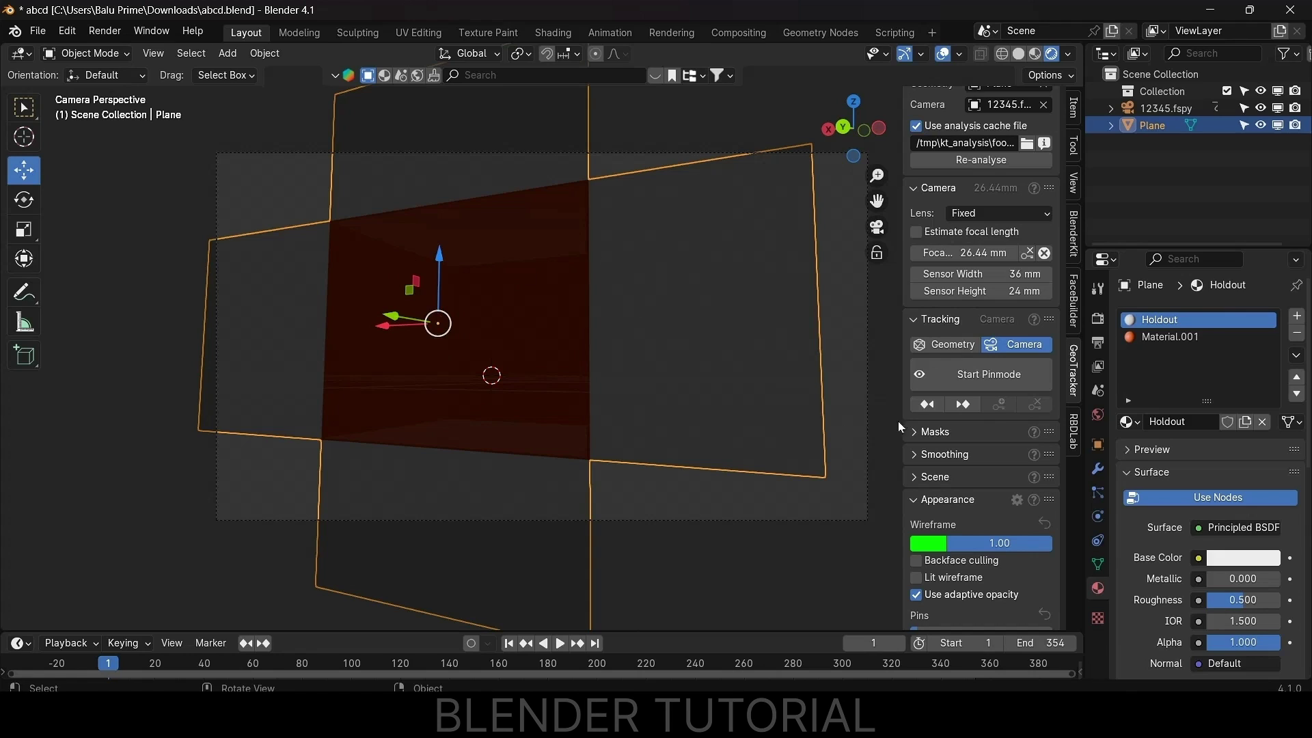
# - Use an Environment Texture for the world color and load canary_wharf_1k.exr into it
pyautogui.click(1099, 415)
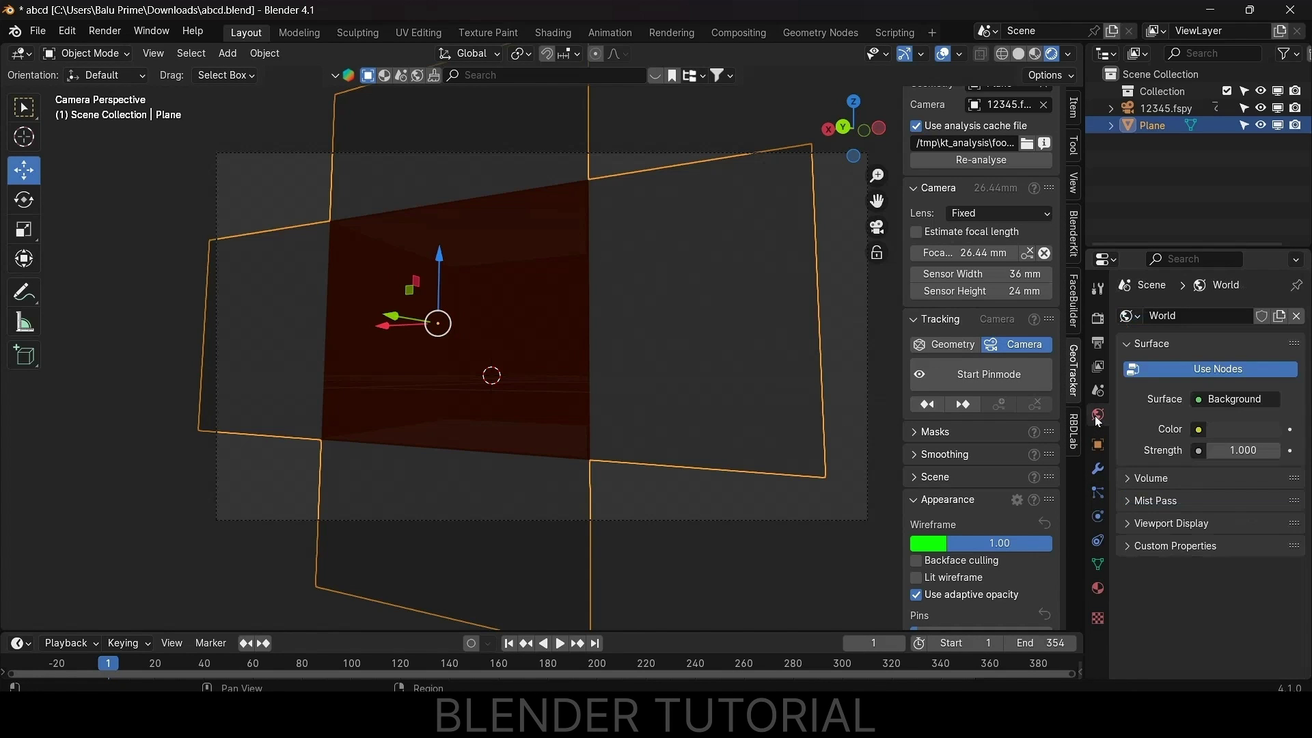
pyautogui.click(1199, 429)
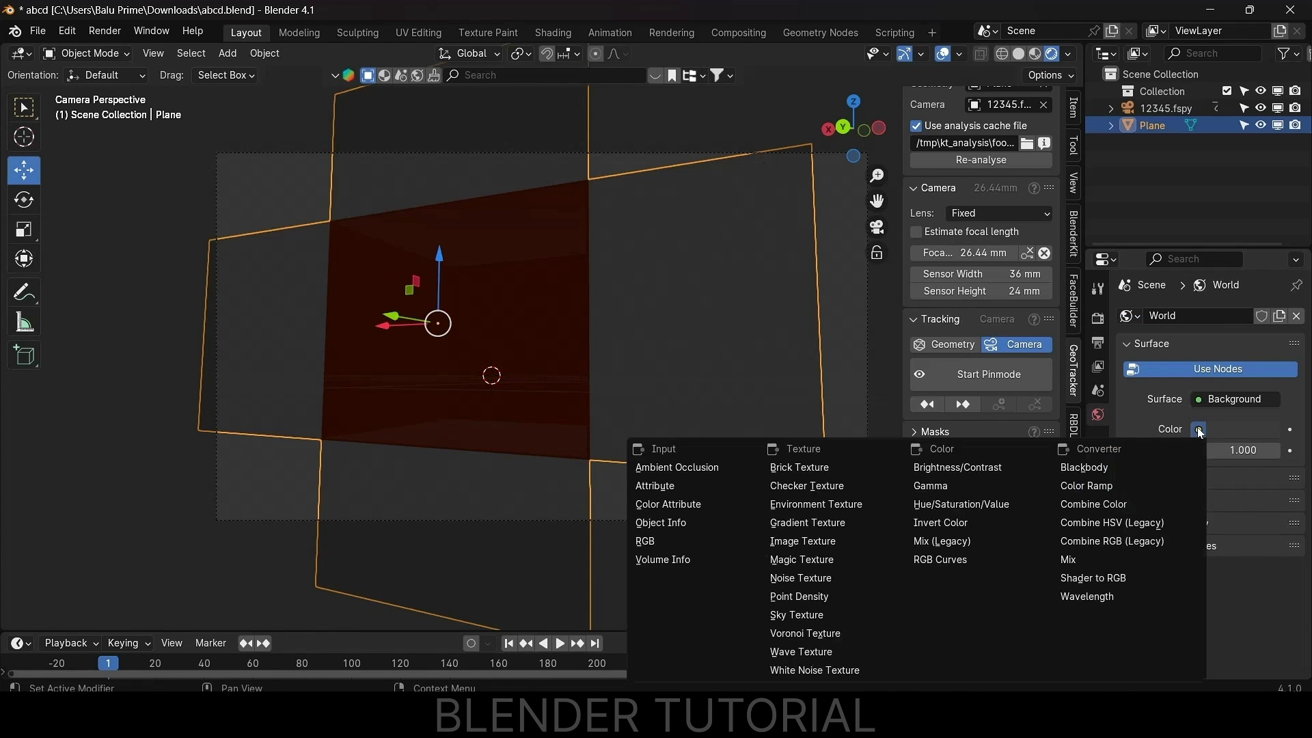
pyautogui.click(823, 504)
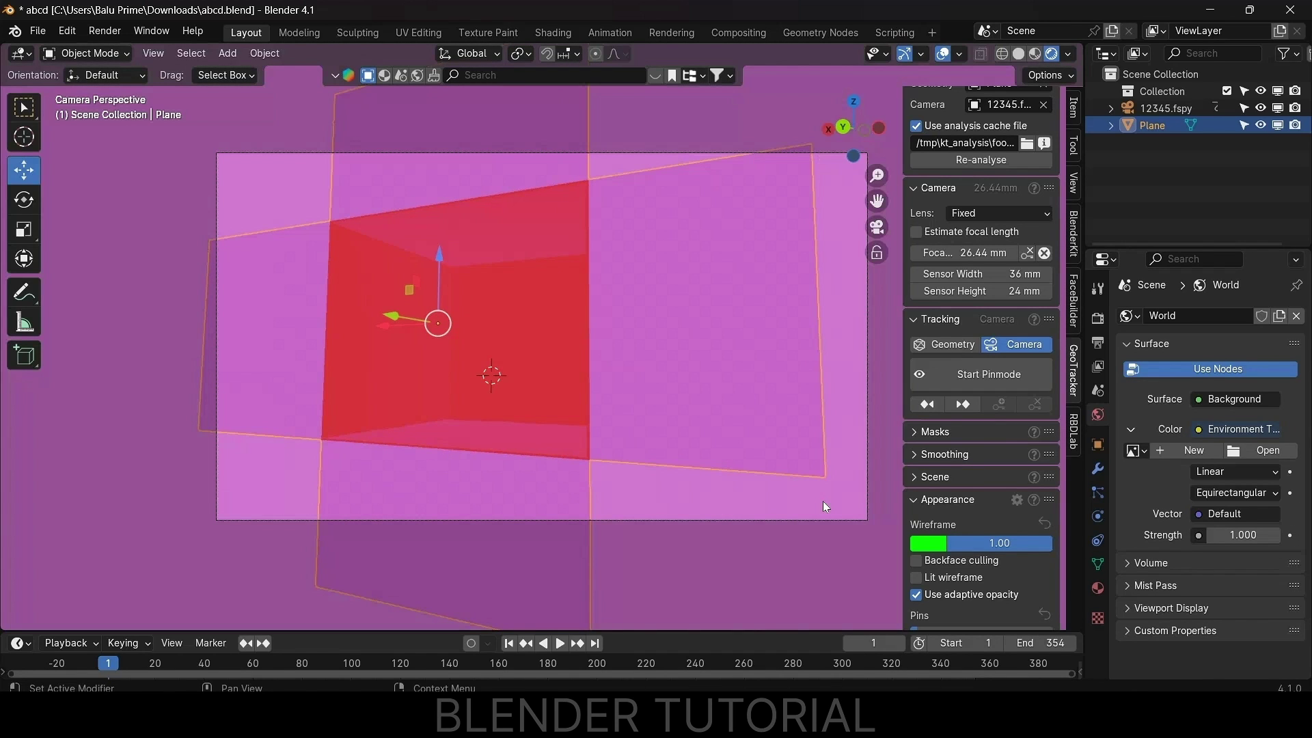
pyautogui.click(1265, 450)
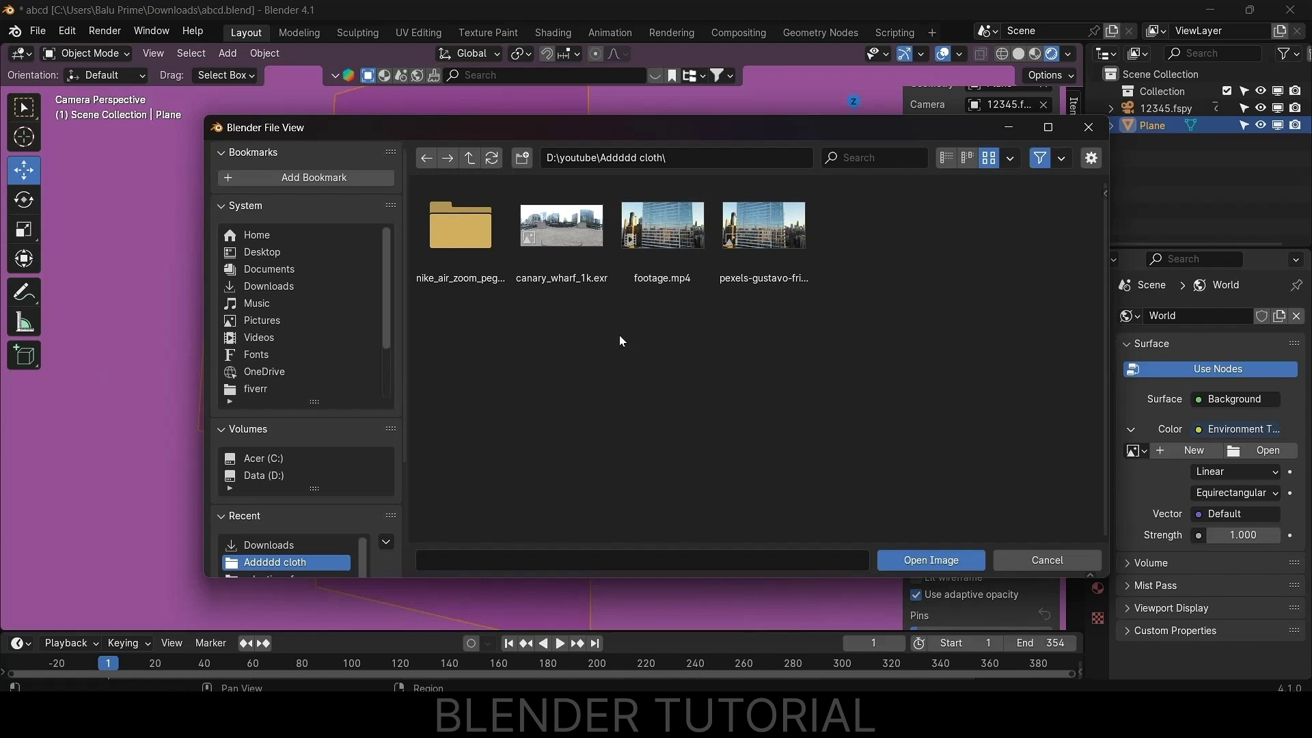
pyautogui.click(559, 231)
pyautogui.click(919, 557)
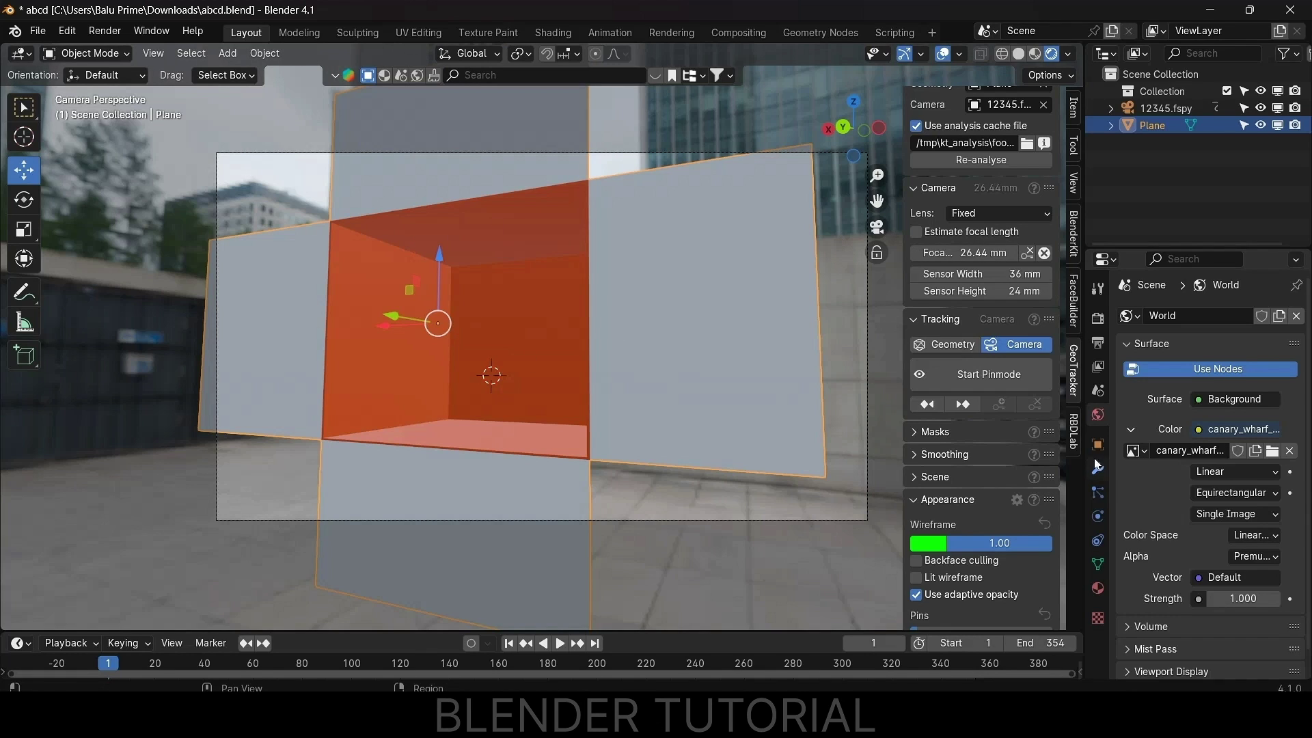
# - Change the Holdout material's surface shader from Principled BSDF to Holdout
pyautogui.click(1098, 587)
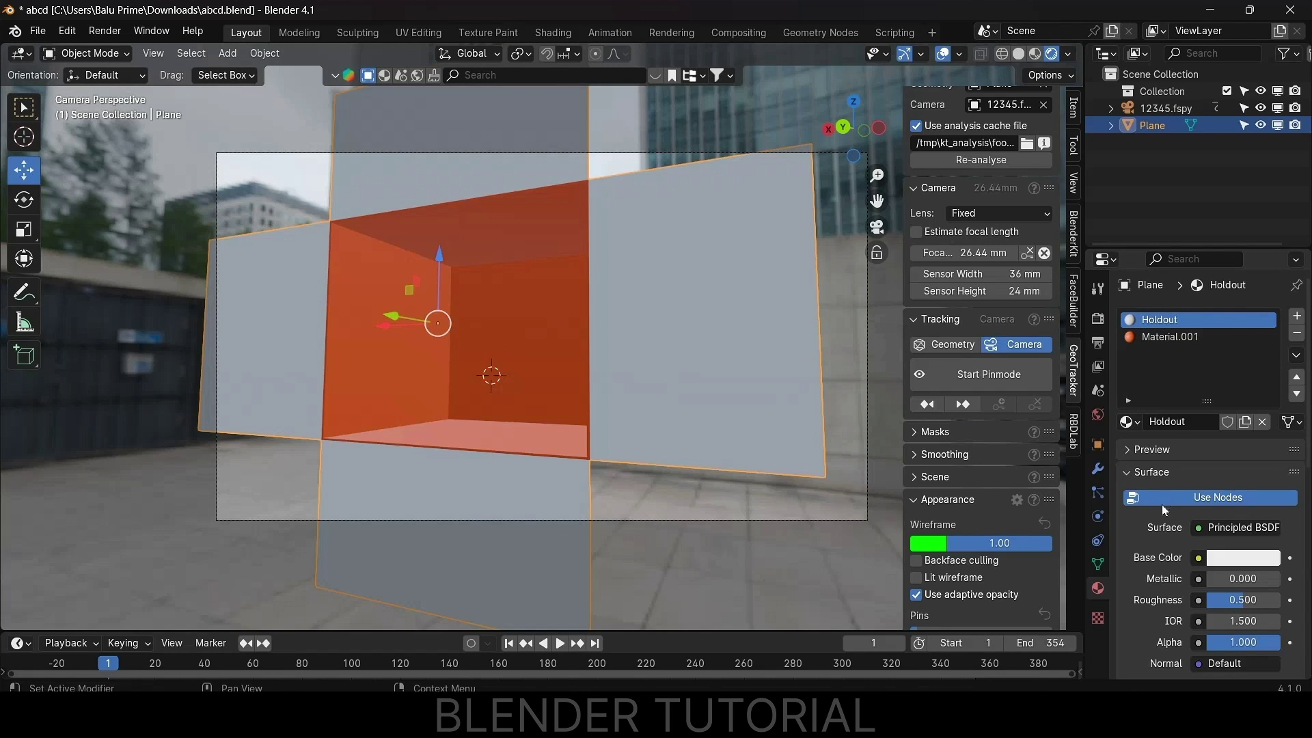
pyautogui.click(1221, 526)
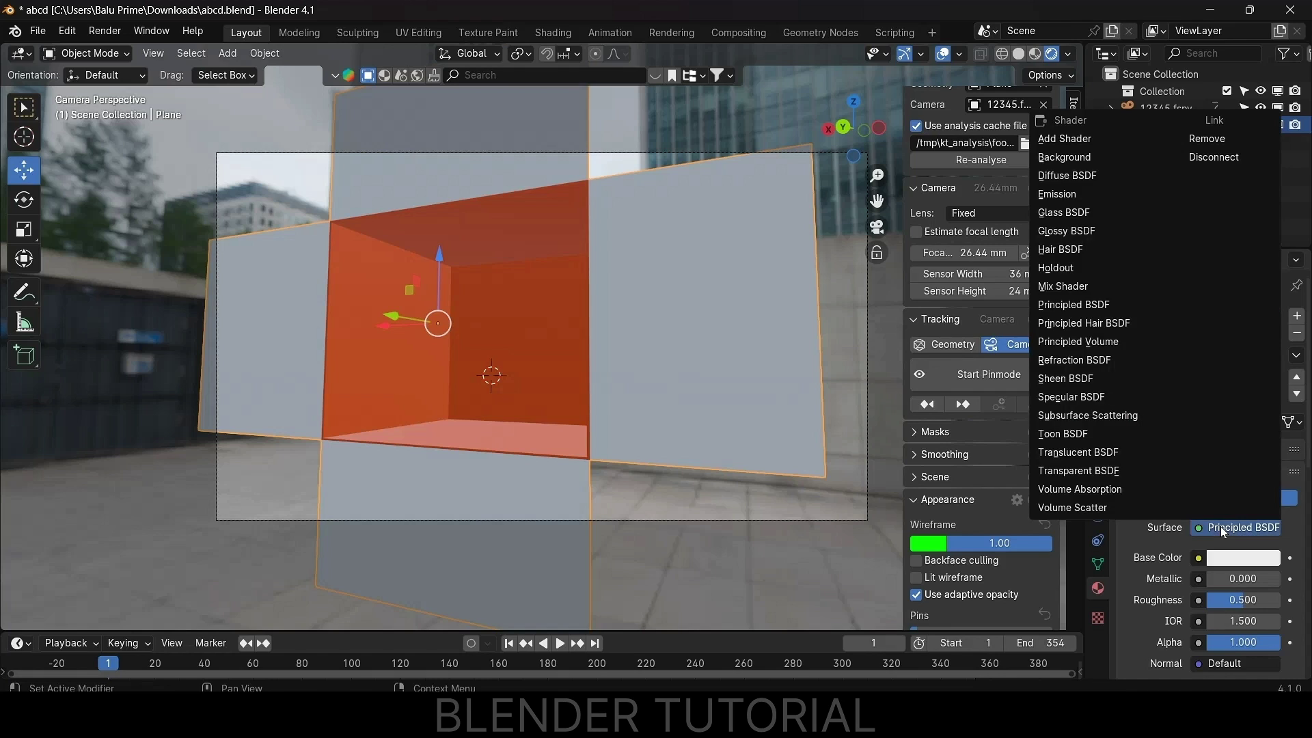
pyautogui.click(1071, 267)
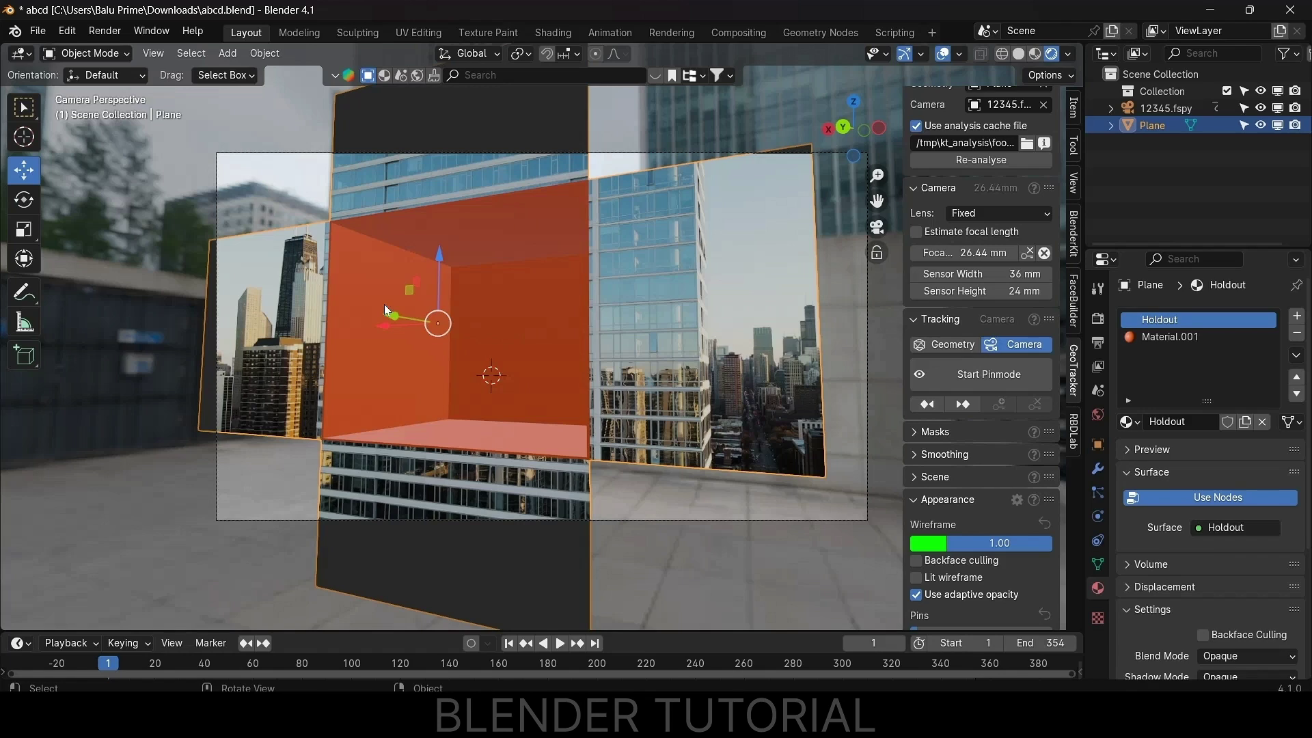
# - Make the render film background transparent, preview the animation briefly, and return to frame 1
pyautogui.click(1097, 320)
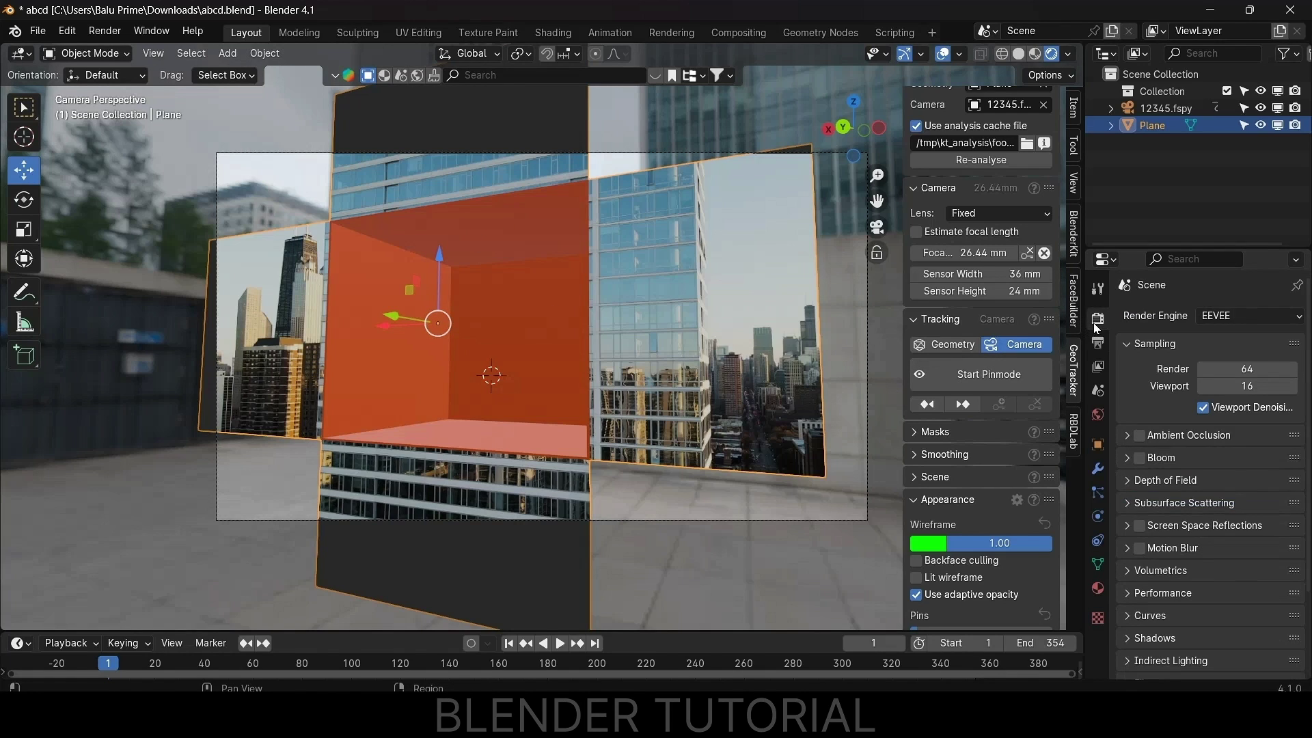
pyautogui.scroll(-4, 1184, 573)
pyautogui.click(1131, 576)
pyautogui.scroll(-3, 1131, 550)
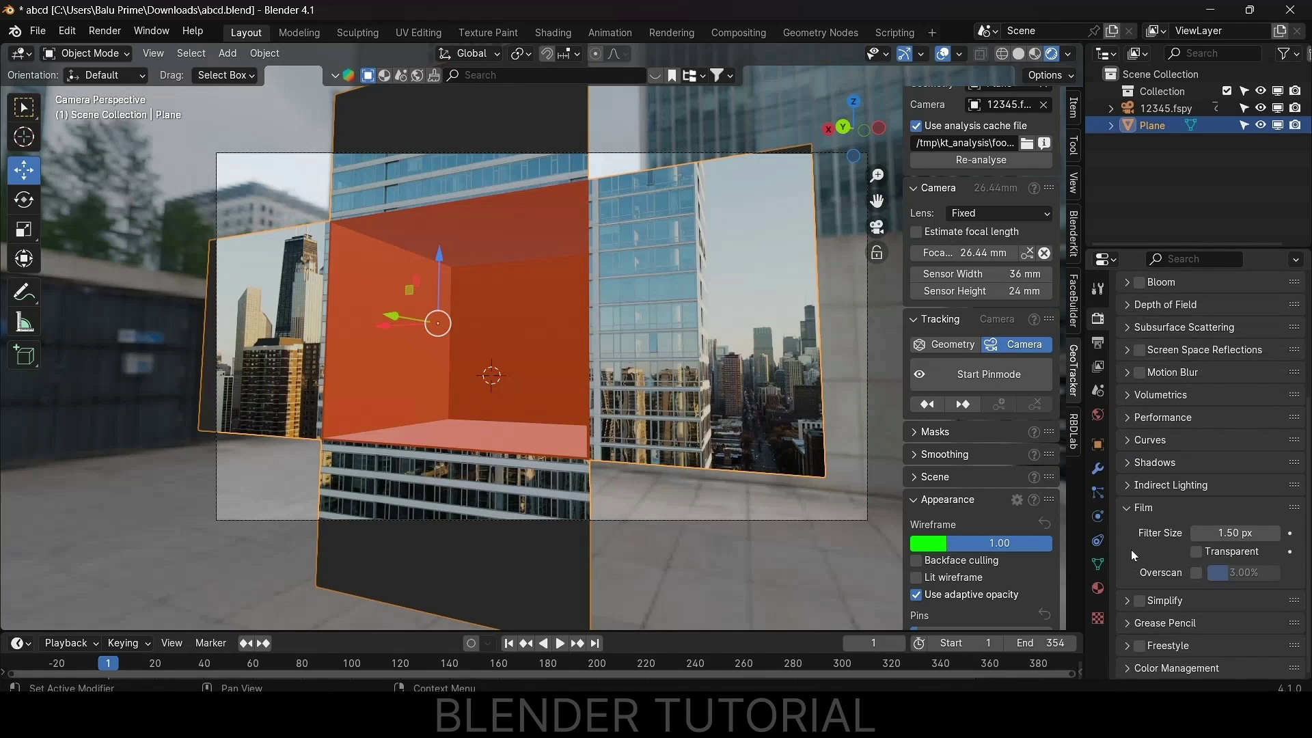
pyautogui.click(1196, 551)
pyautogui.press('space')
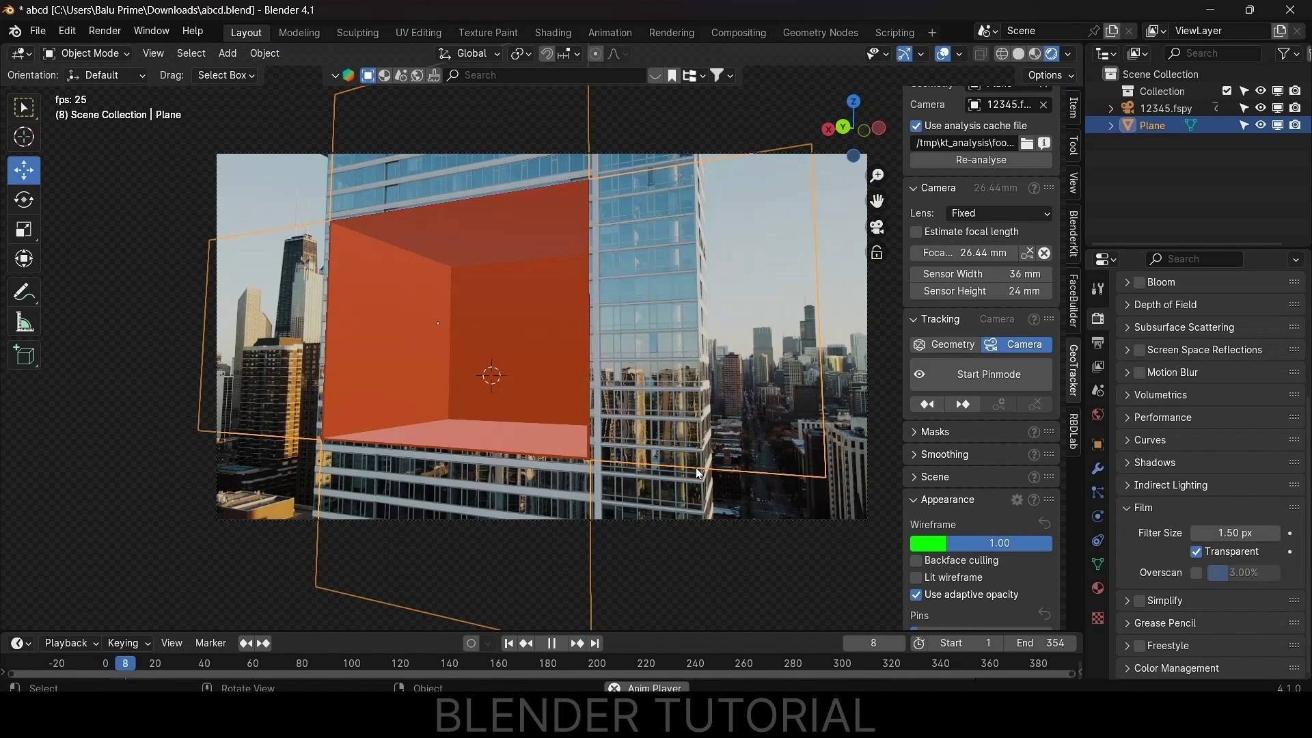
pyautogui.press('space')
pyautogui.click(525, 644)
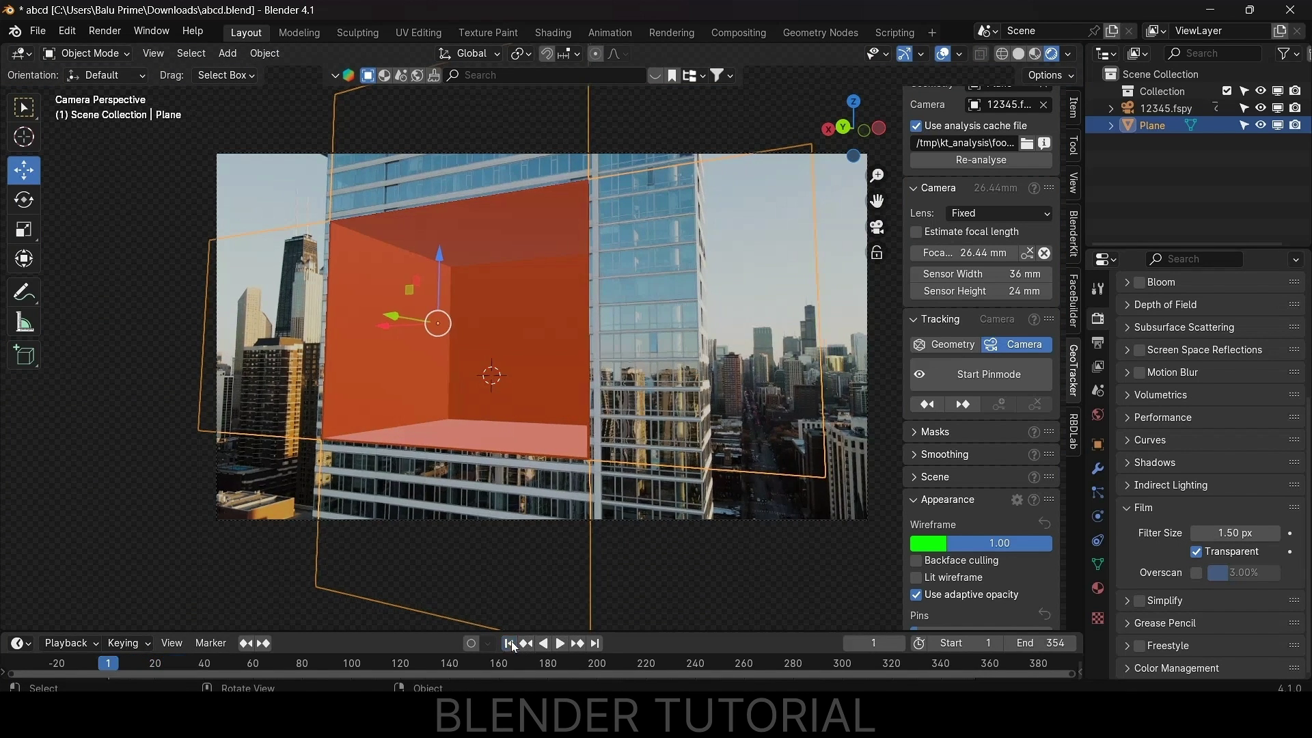
# - Enable EEVEE ambient occlusion with a distance of 10 m and save the file
pyautogui.scroll(5, 1226, 405)
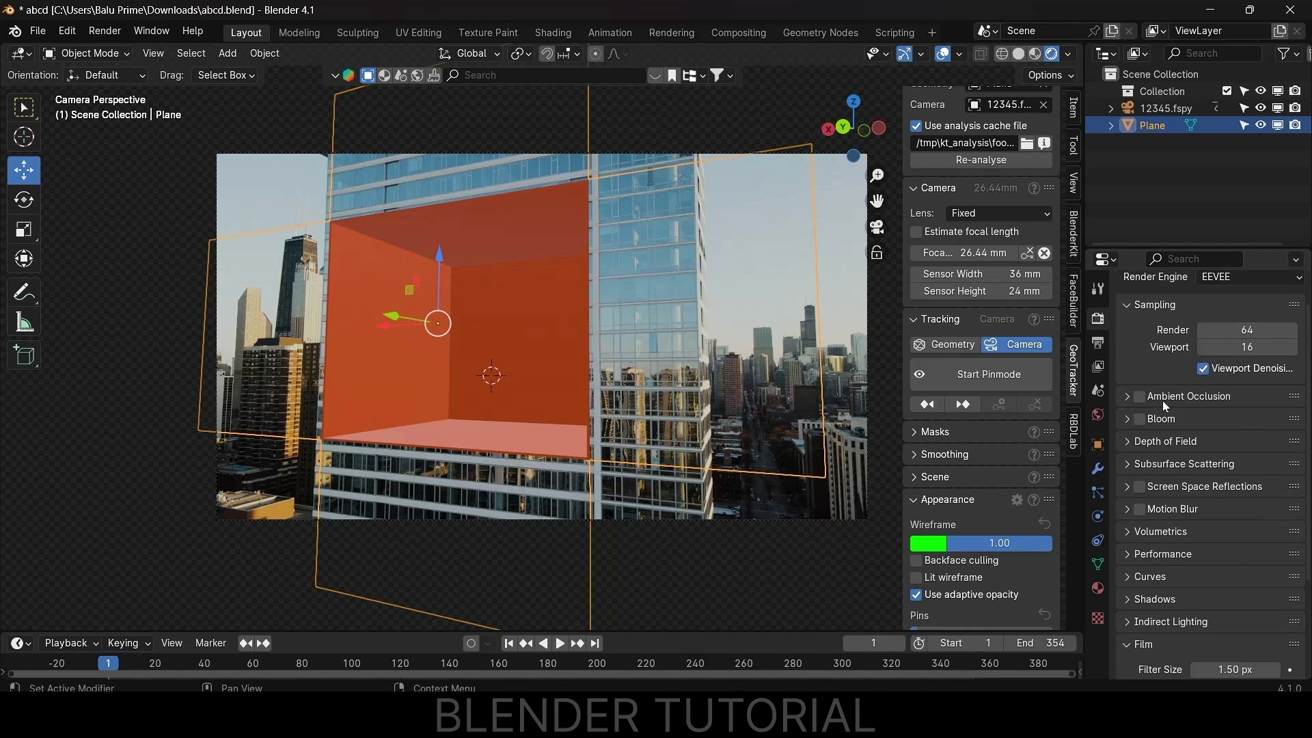
pyautogui.click(1127, 398)
pyautogui.click(1235, 422)
pyautogui.write('10')
pyautogui.press('Return')
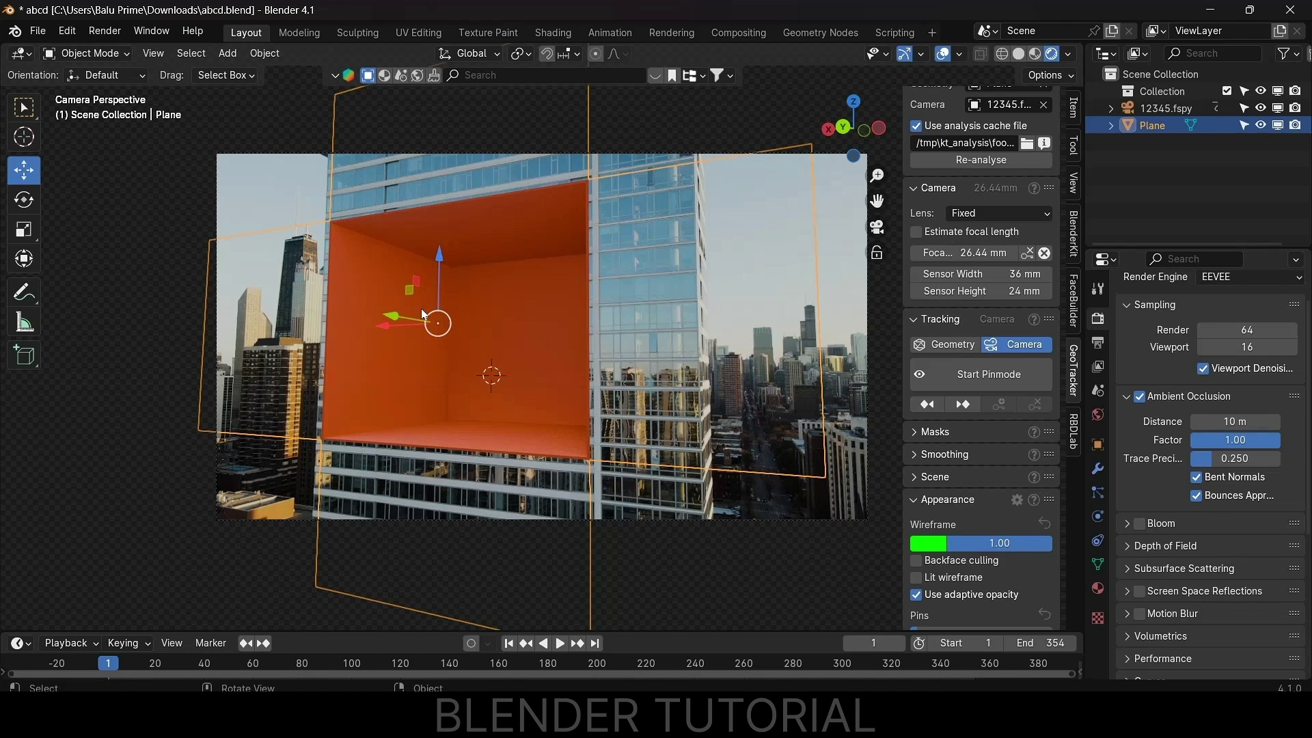
pyautogui.scroll(-1, 1236, 520)
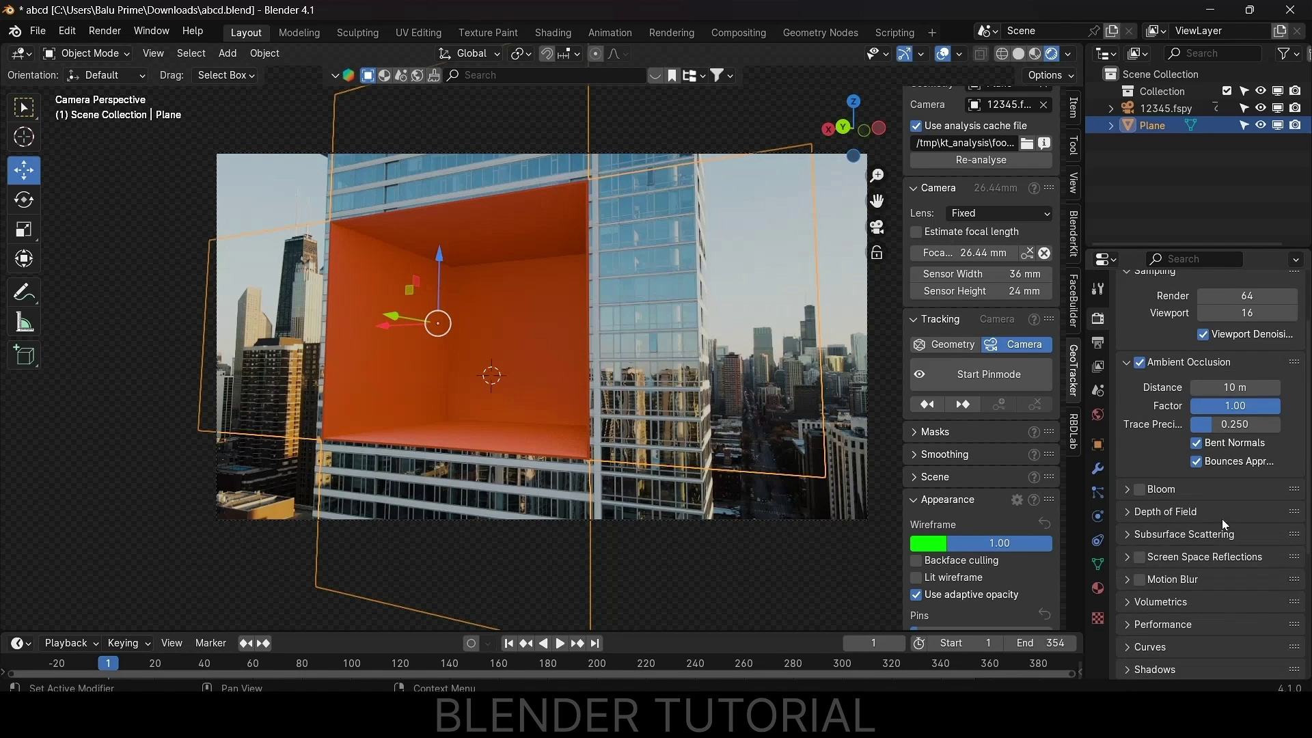
pyautogui.scroll(3, 1229, 519)
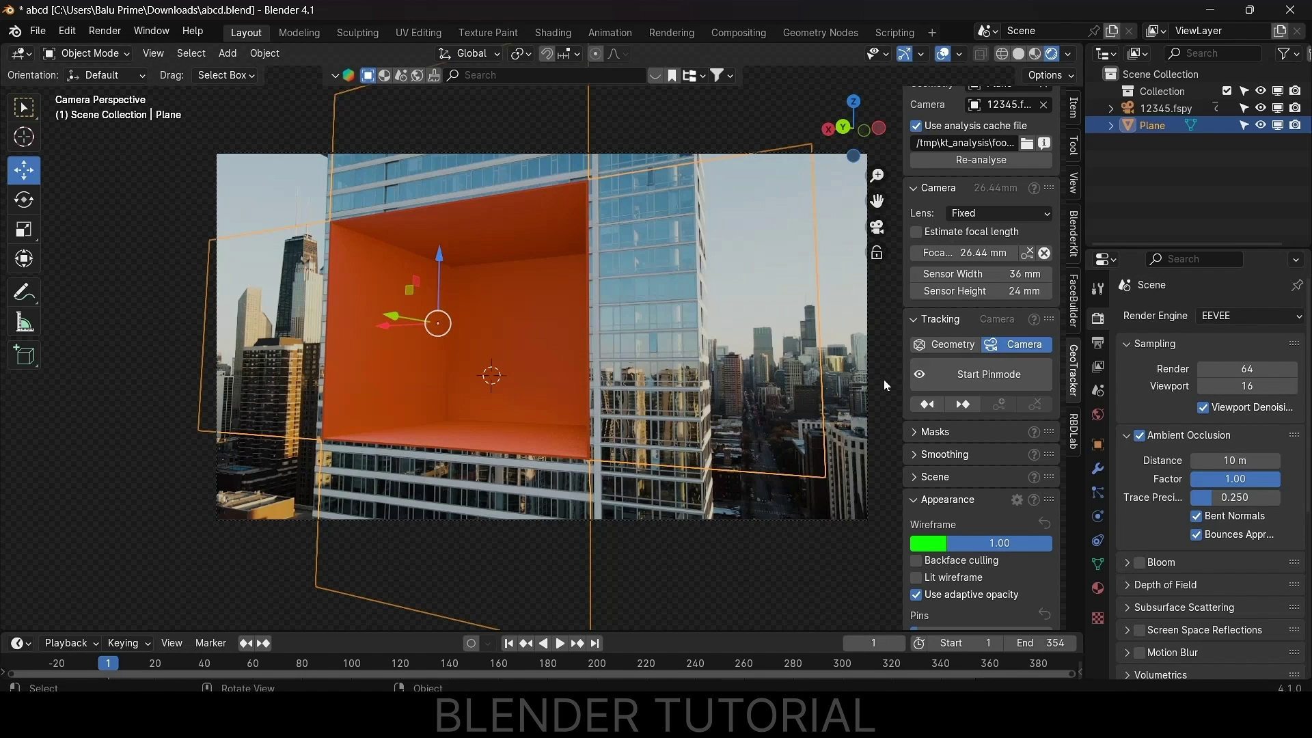
pyautogui.hotkey('ctrl', 's')
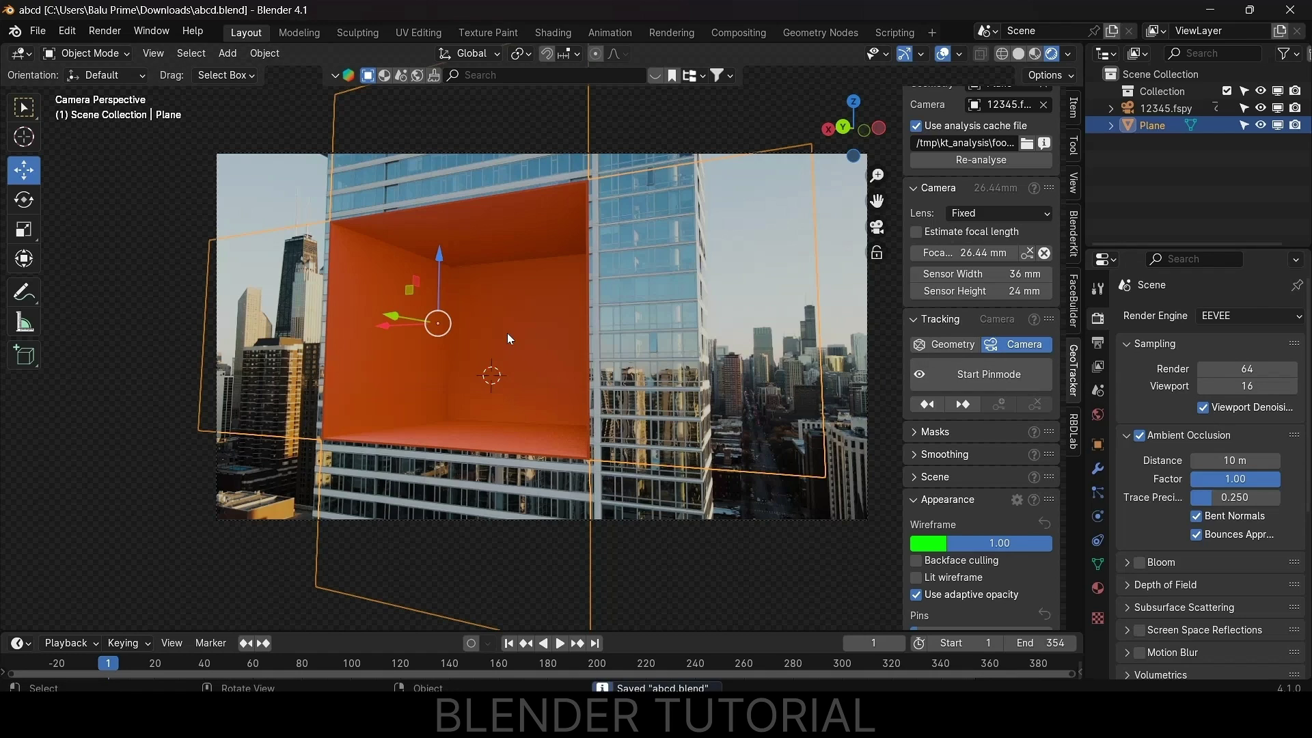
# - Try Cycles with GPU Compute as the render engine, and switch back to EEVEE
pyautogui.click(1254, 314)
pyautogui.click(1221, 372)
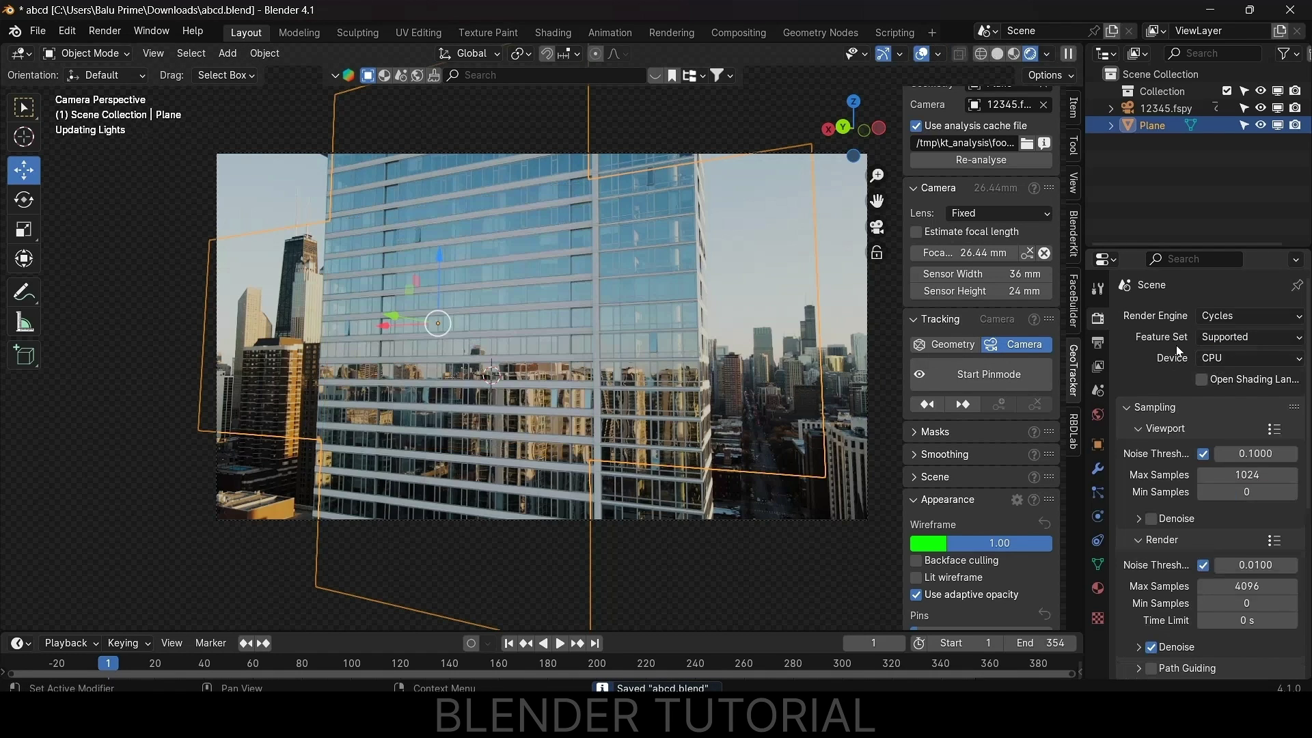
pyautogui.click(1217, 358)
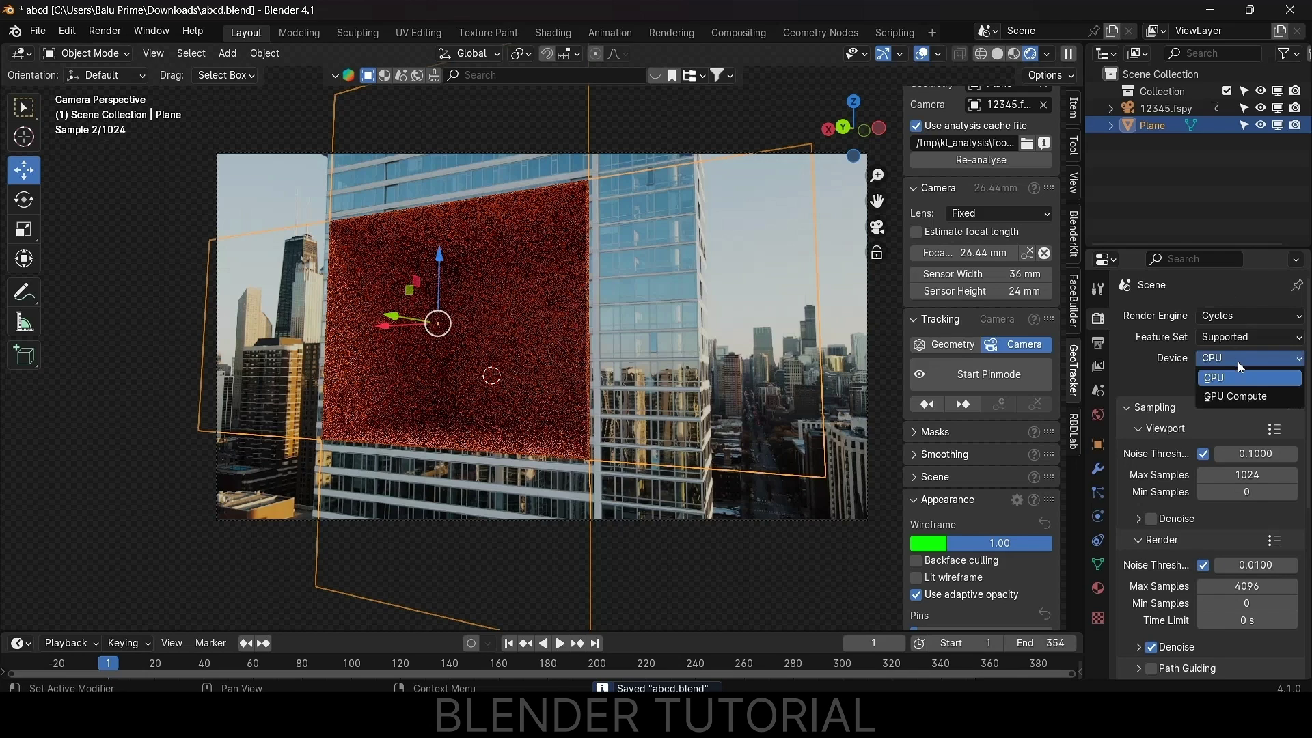
pyautogui.click(1224, 396)
pyautogui.scroll(-8, 1160, 472)
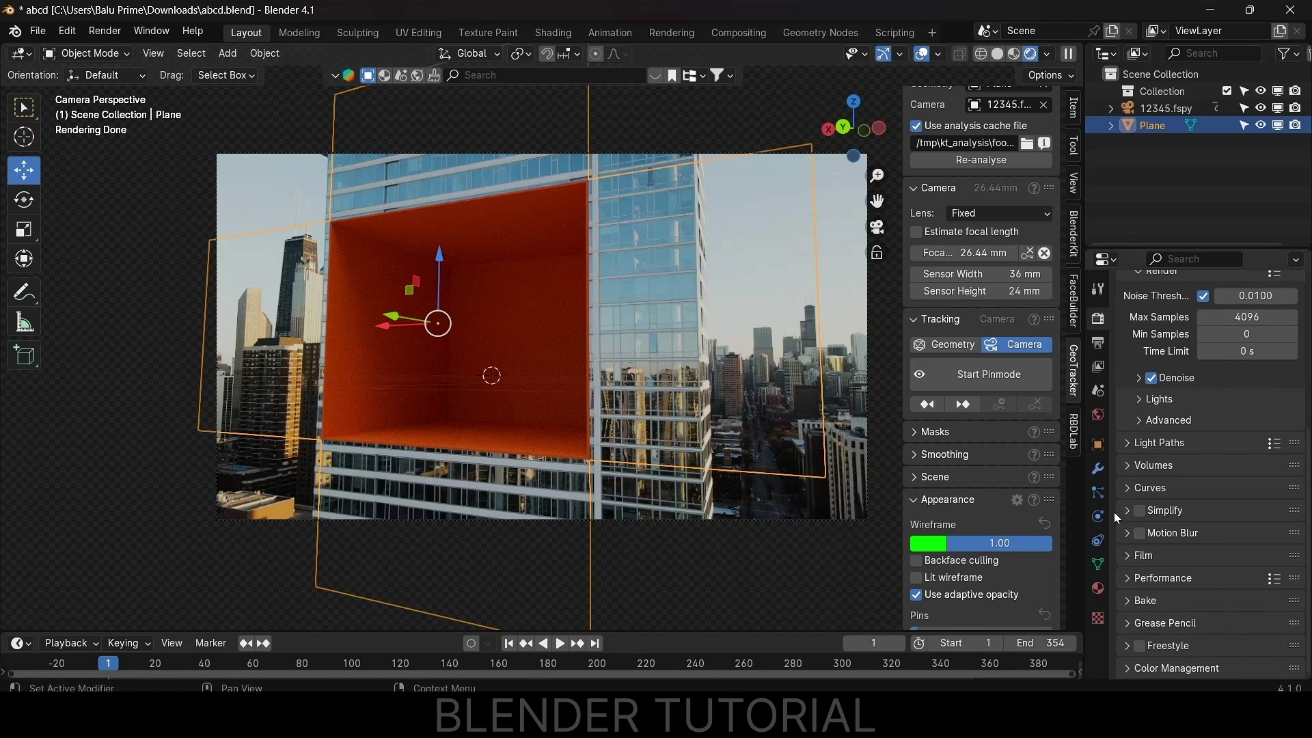
pyautogui.scroll(5, 1186, 556)
pyautogui.scroll(4, 1186, 556)
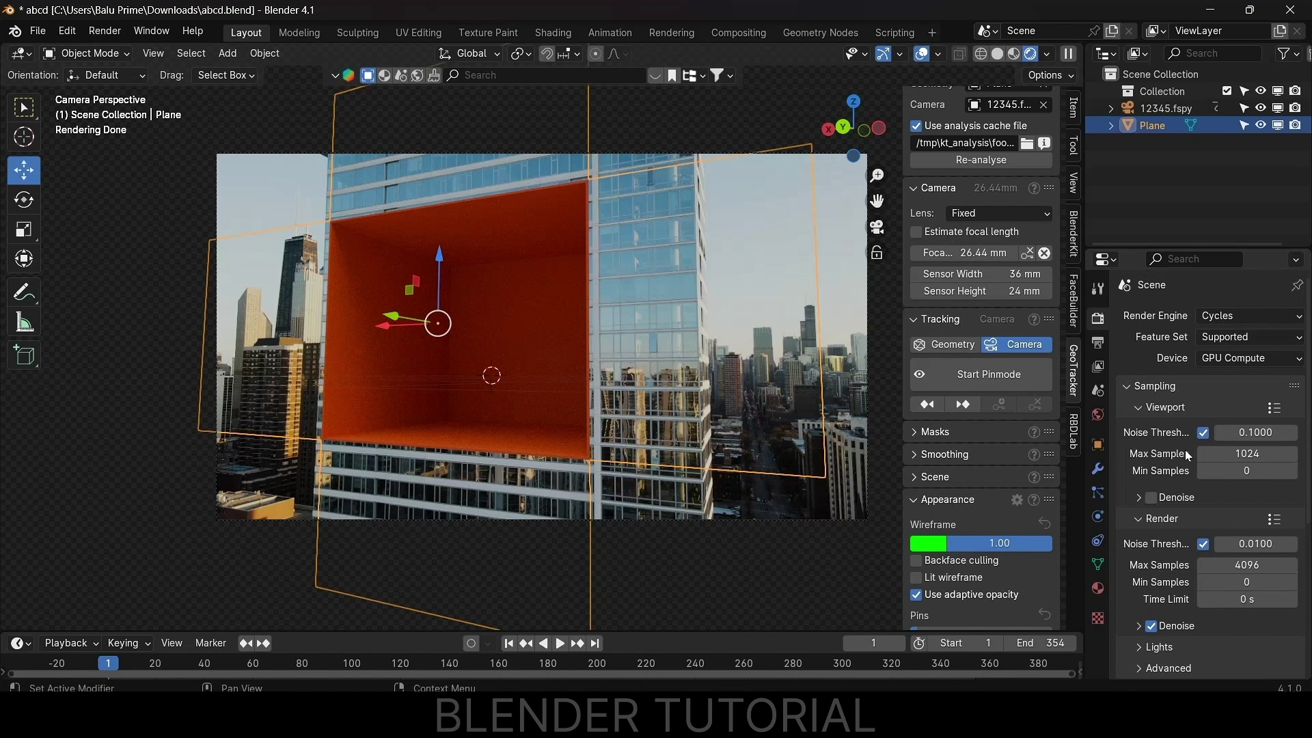
pyautogui.click(1223, 318)
pyautogui.click(1245, 312)
pyautogui.click(1233, 337)
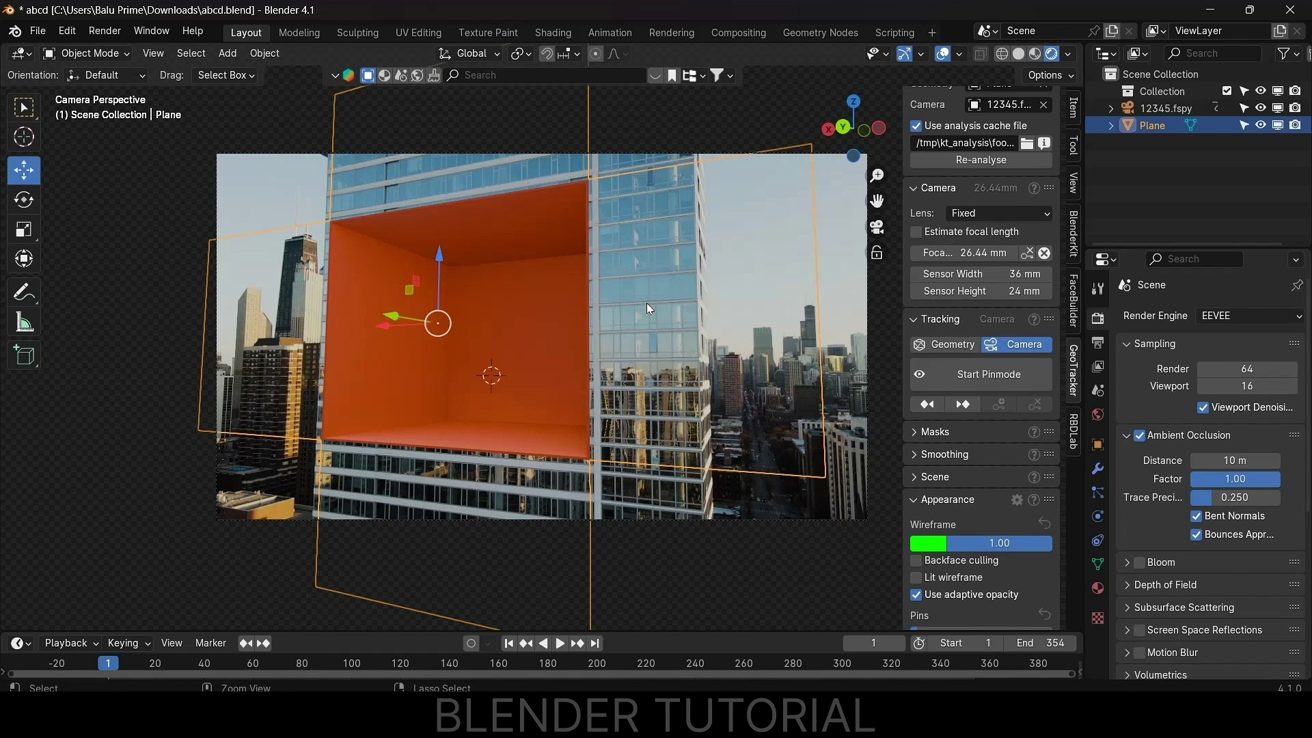
# - Save the file and show the recessed plane in Solid shading from outside the camera view
pyautogui.hotkey('ctrl', 's')
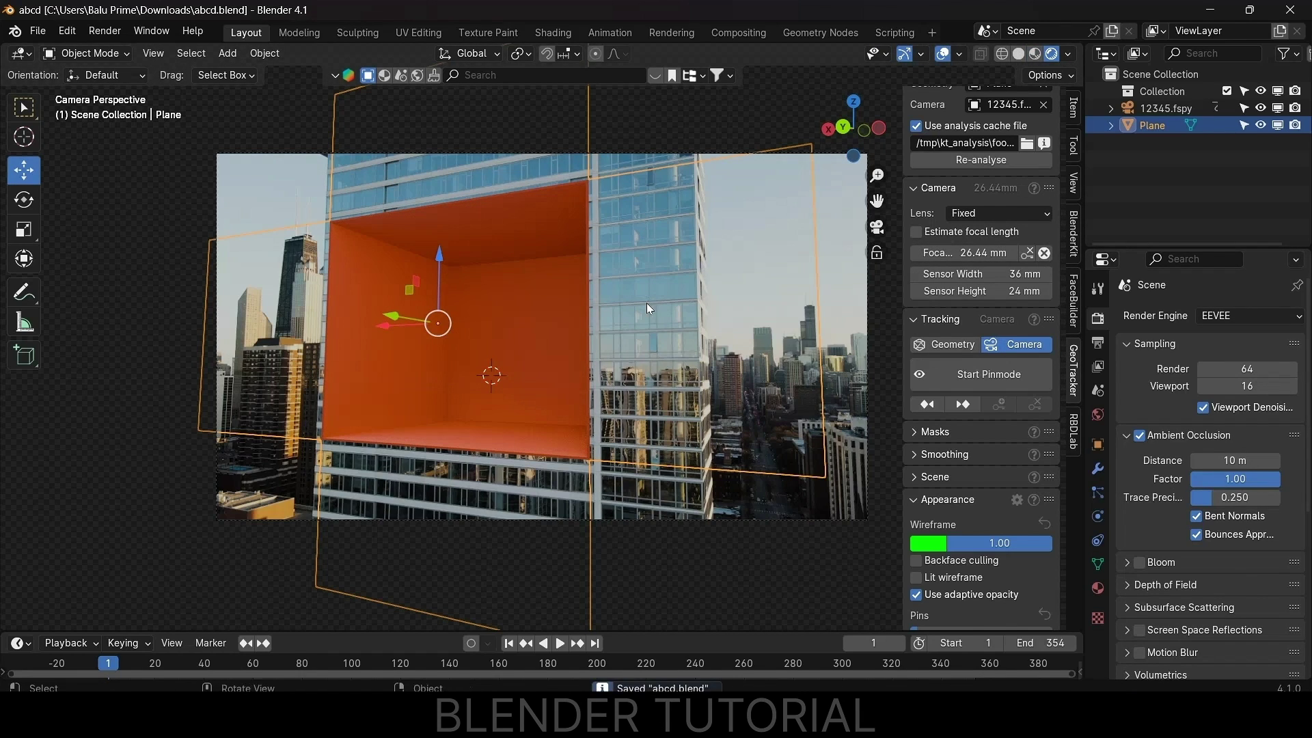
pyautogui.click(1019, 54)
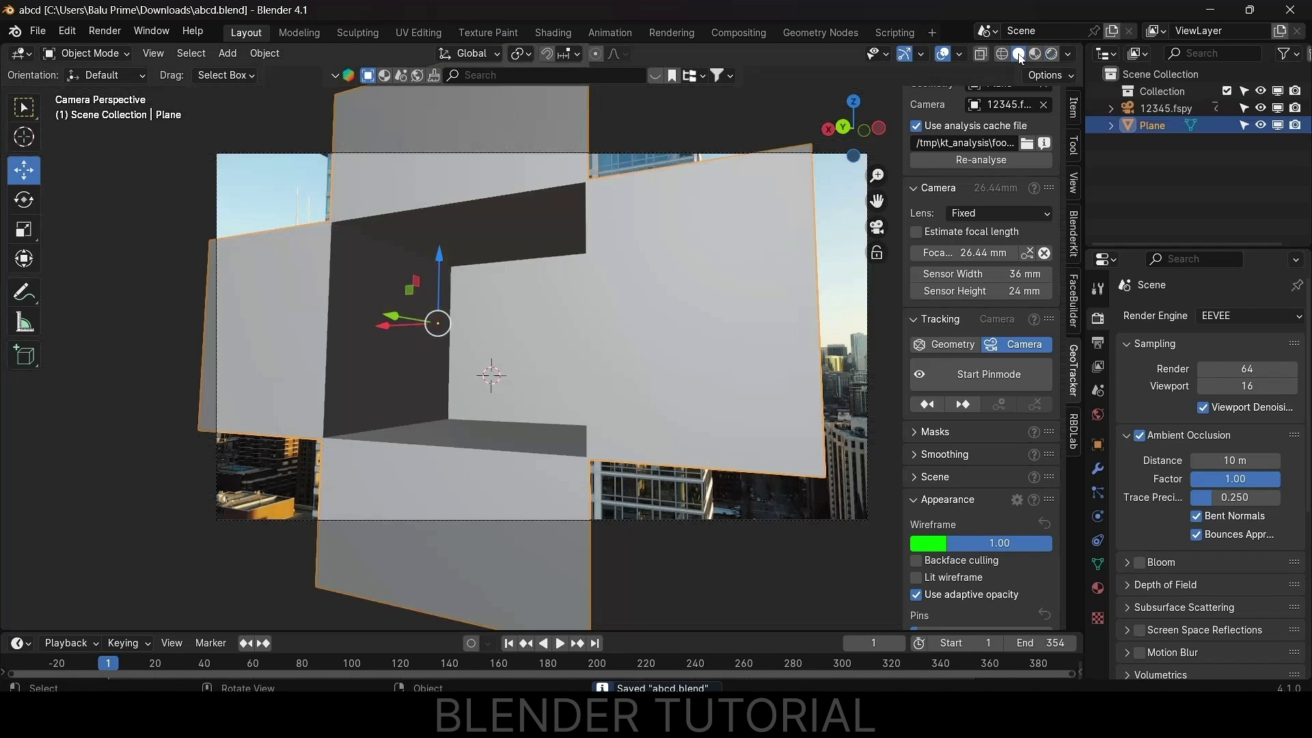
pyautogui.moveTo(659, 220)
pyautogui.mouseDown(button='middle')
pyautogui.moveTo(545, 257)
pyautogui.moveTo(530, 296)
pyautogui.moveTo(625, 371)
pyautogui.moveTo(556, 380)
pyautogui.moveTo(614, 388)
pyautogui.moveTo(545, 382)
pyautogui.mouseUp(button='middle')
pyautogui.scroll(-2, 540, 267)
pyautogui.scroll(2, 605, 357)
pyautogui.scroll(-1, 585, 412)
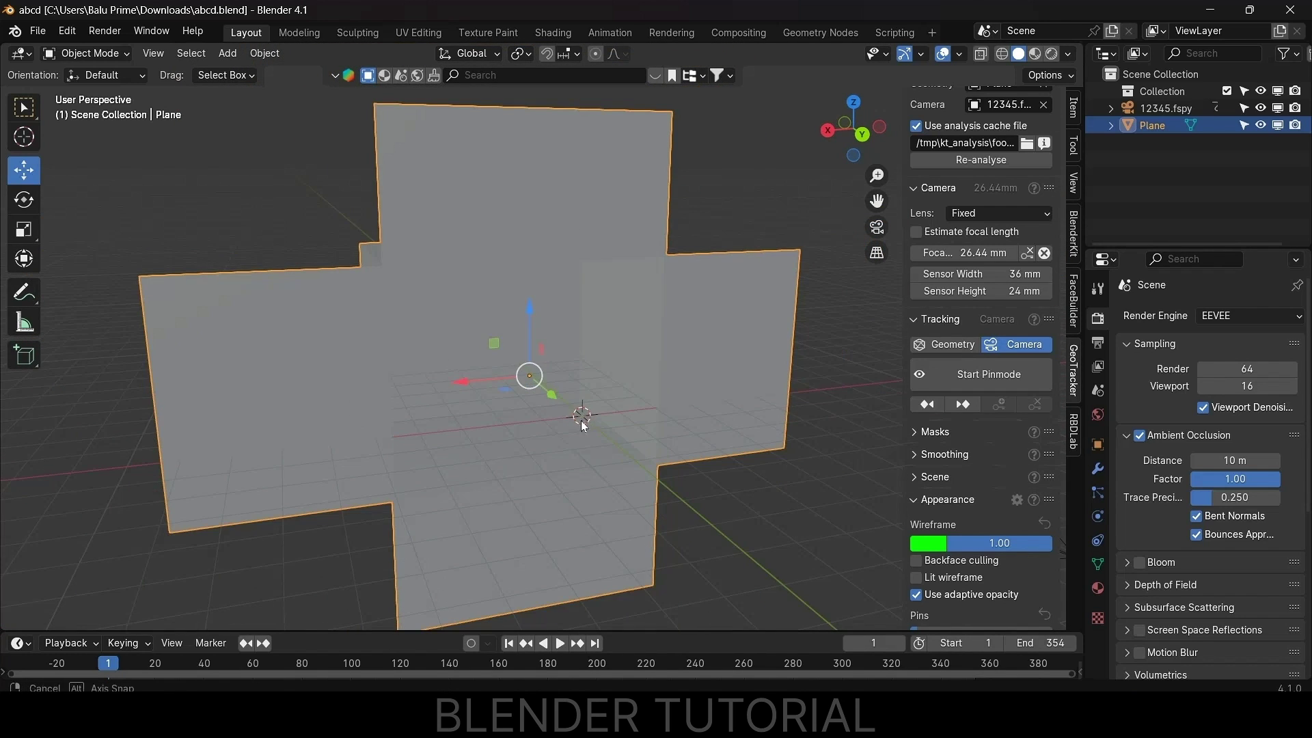
pyautogui.moveTo(588, 420); pyautogui.dragTo(519, 420, button='middle')
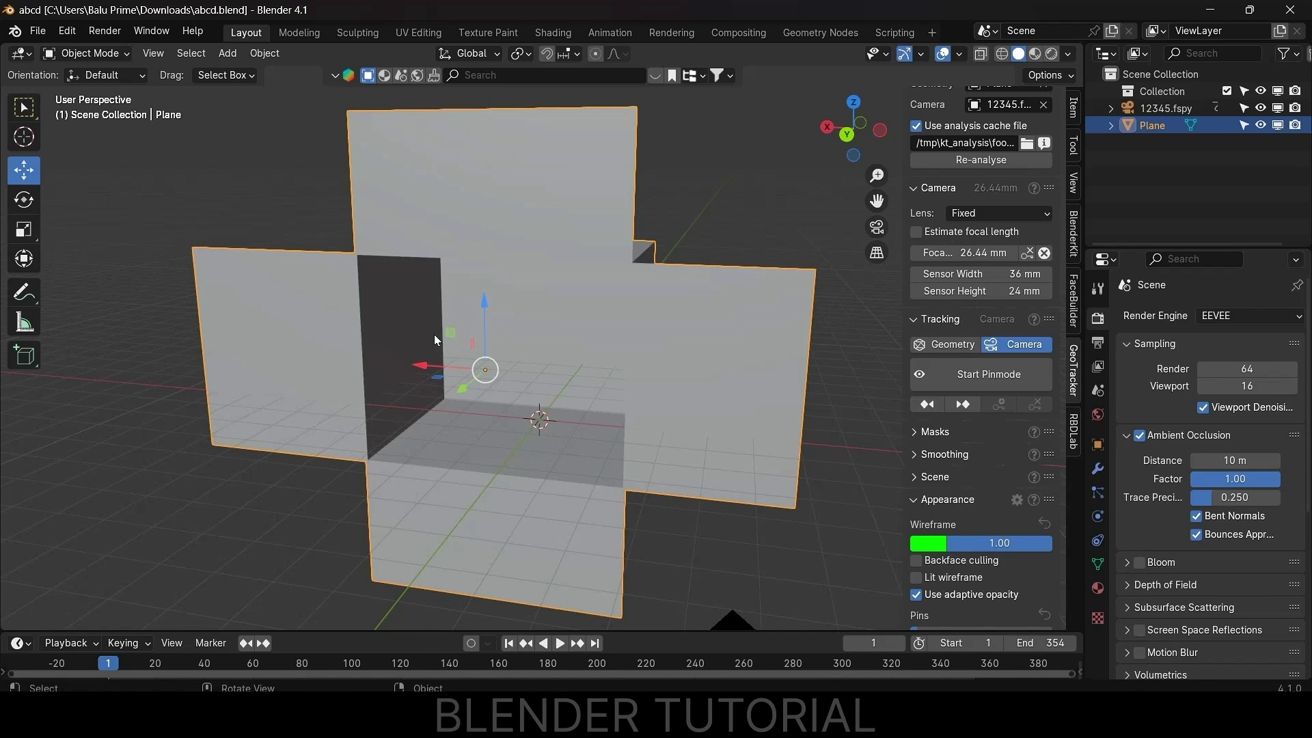
# - Import the glTF 2.0 model from the Addddd cloth folder
pyautogui.click(43, 32)
pyautogui.moveTo(103, 277)
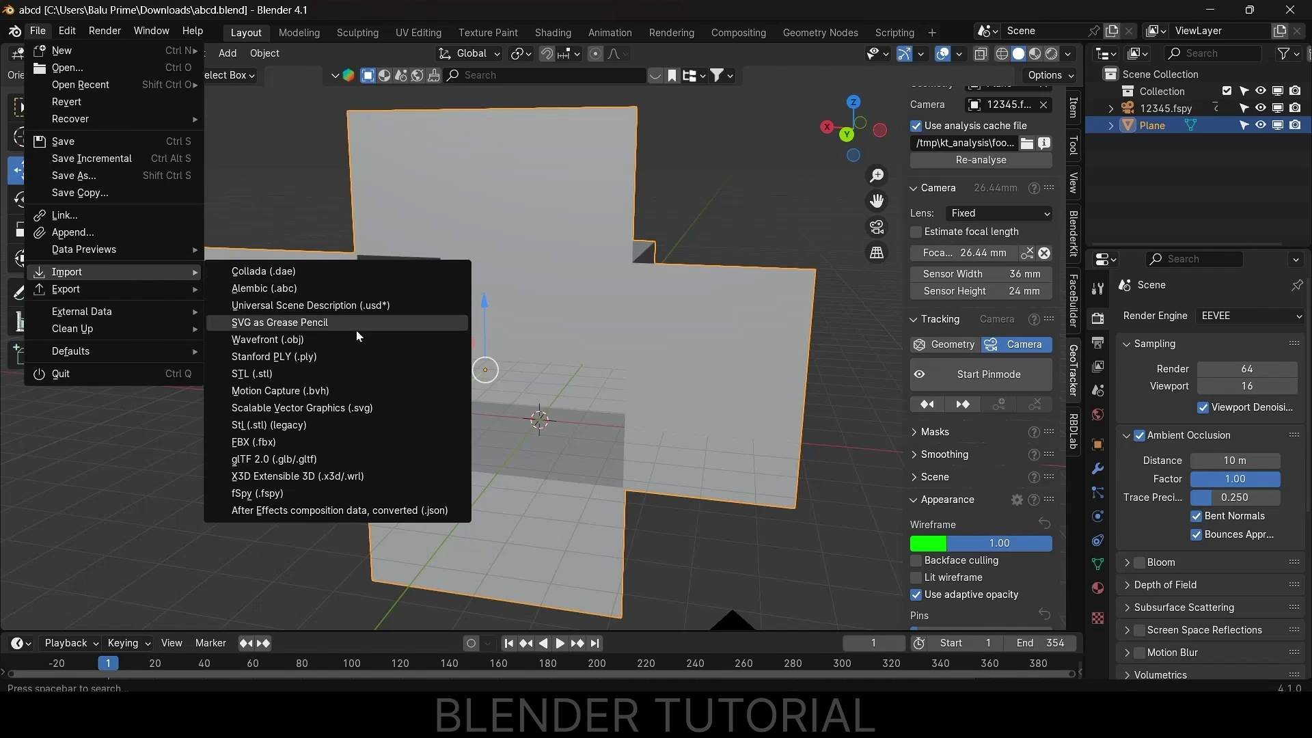
pyautogui.click(266, 459)
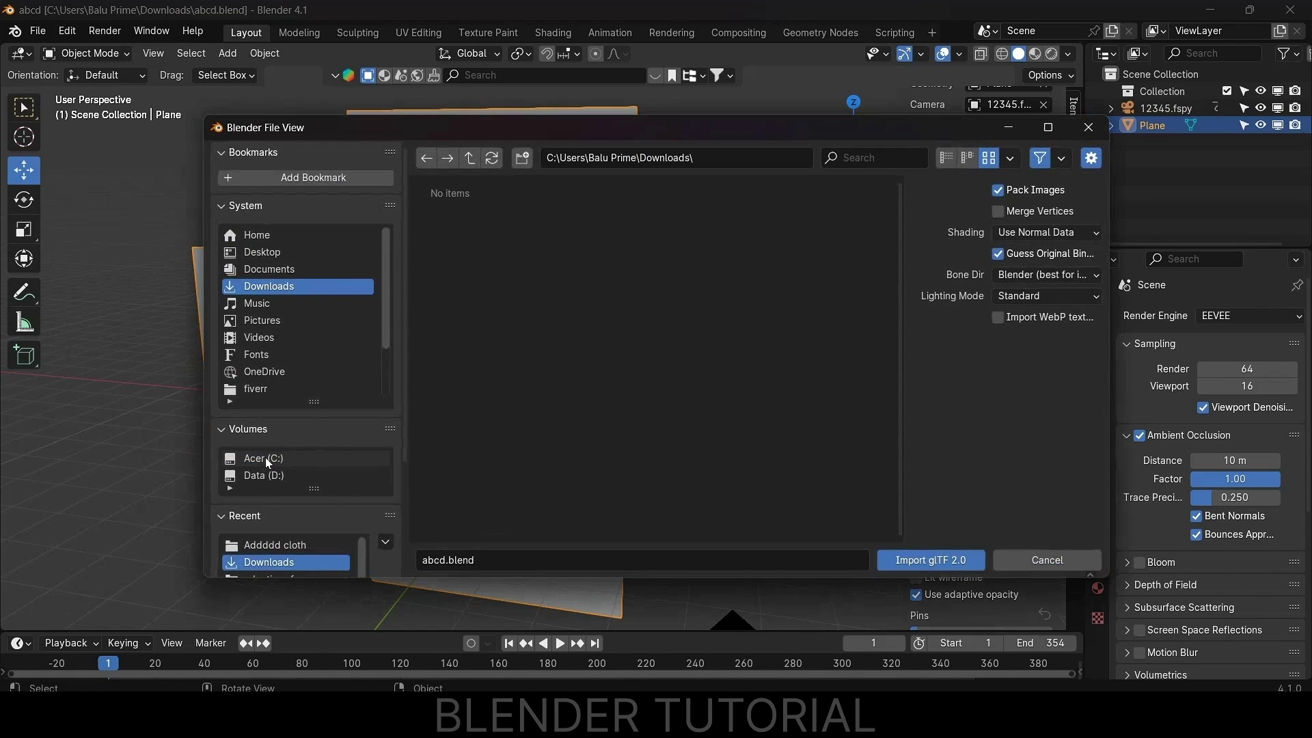
pyautogui.click(273, 544)
pyautogui.doubleClick(478, 253)
pyautogui.click(562, 239)
pyautogui.click(915, 559)
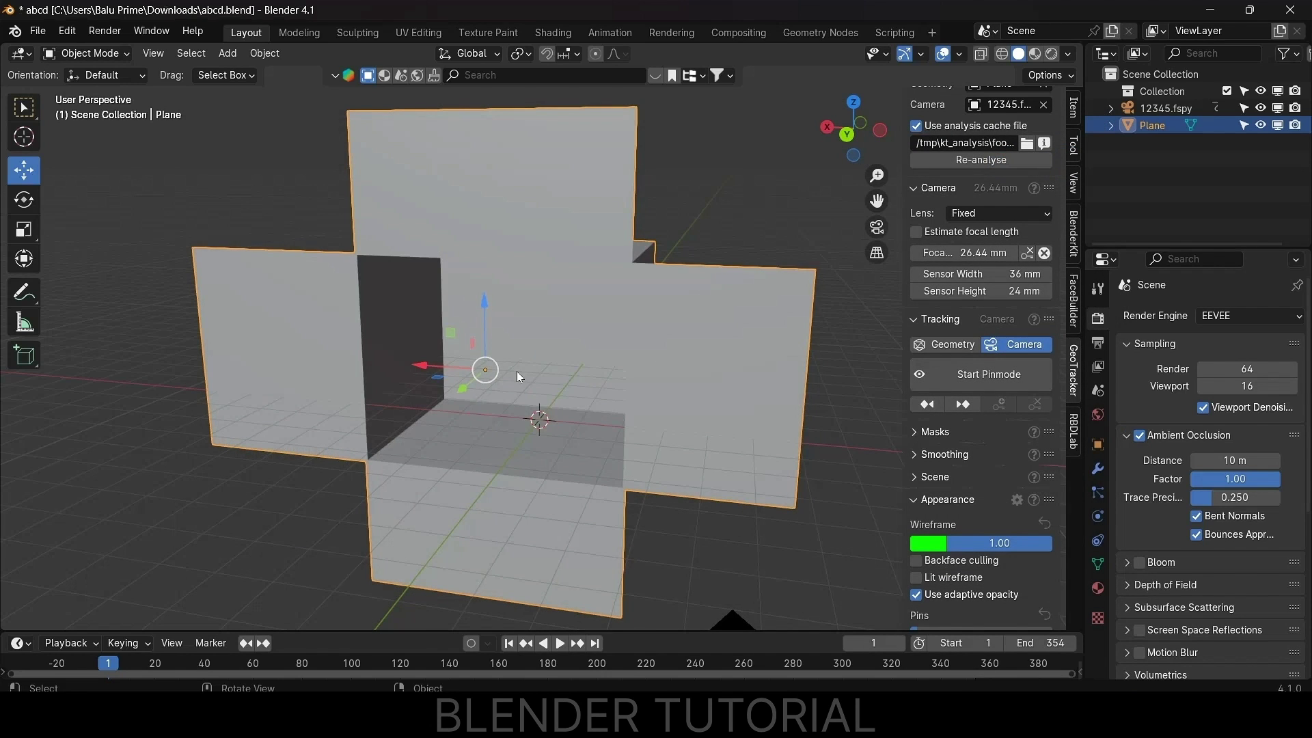
# - Raise the imported model along Z and move it along X until it stands clear beside the facade plane
pyautogui.scroll(-2, 516, 371)
pyautogui.moveTo(540, 325); pyautogui.dragTo(540, 288)
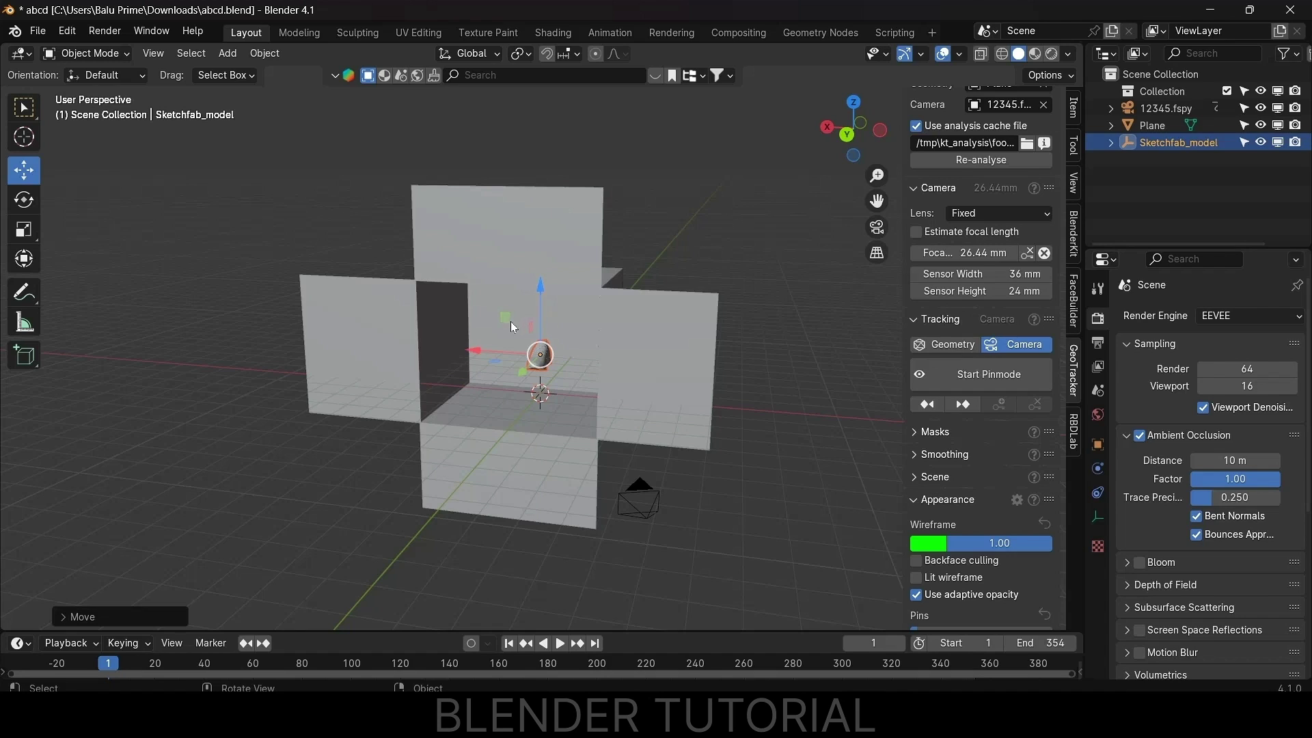
pyautogui.moveTo(473, 350)
pyautogui.mouseDown()
pyautogui.moveTo(436, 348)
pyautogui.moveTo(469, 366)
pyautogui.moveTo(724, 400)
pyautogui.moveTo(745, 418)
pyautogui.mouseUp()
pyautogui.scroll(-1, 745, 419)
pyautogui.moveTo(744, 418)
pyautogui.keyDown('shift'); pyautogui.mouseDown(button='middle')
pyautogui.moveTo(552, 387)
pyautogui.moveTo(486, 391)
pyautogui.mouseUp(button='middle'); pyautogui.keyUp('shift')
pyautogui.scroll(3, 486, 383)
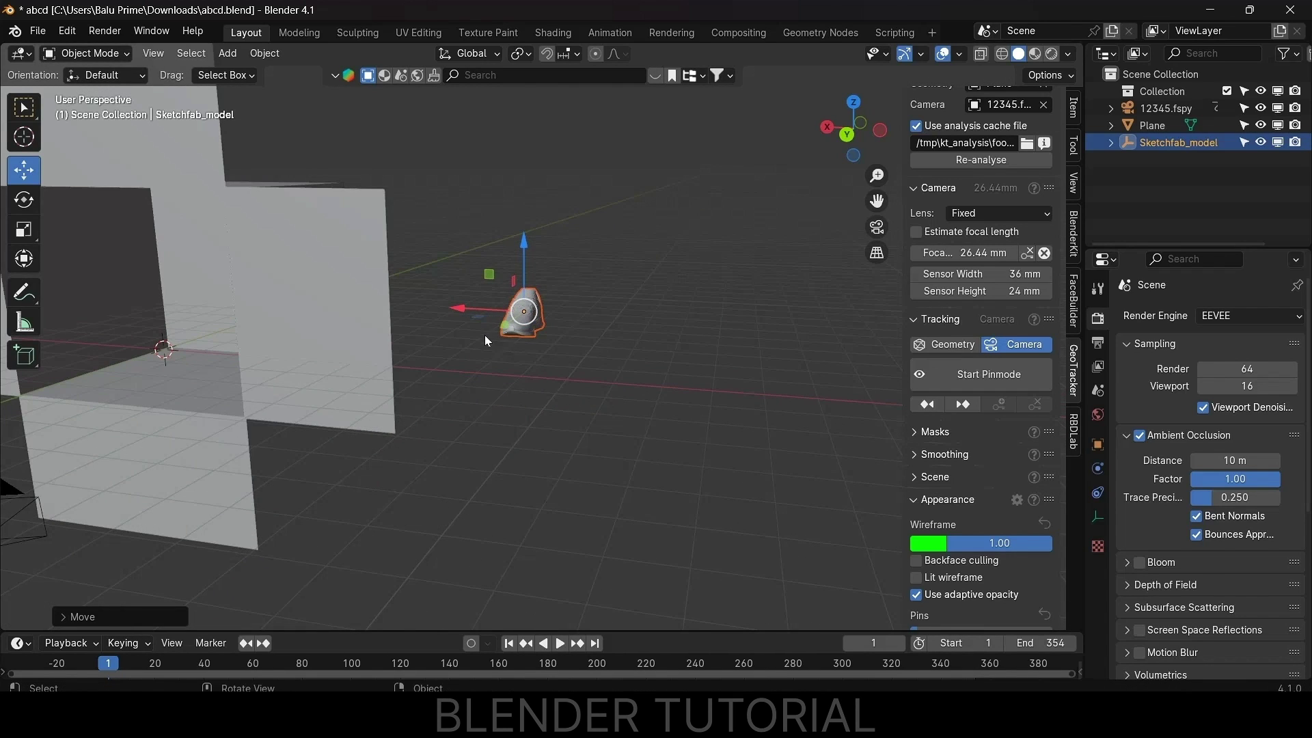
pyautogui.moveTo(485, 335); pyautogui.dragTo(506, 346, button='middle')
# - Snap the 3D cursor to the imported model's mesh and add a Cube empty there
pyautogui.click(521, 326)
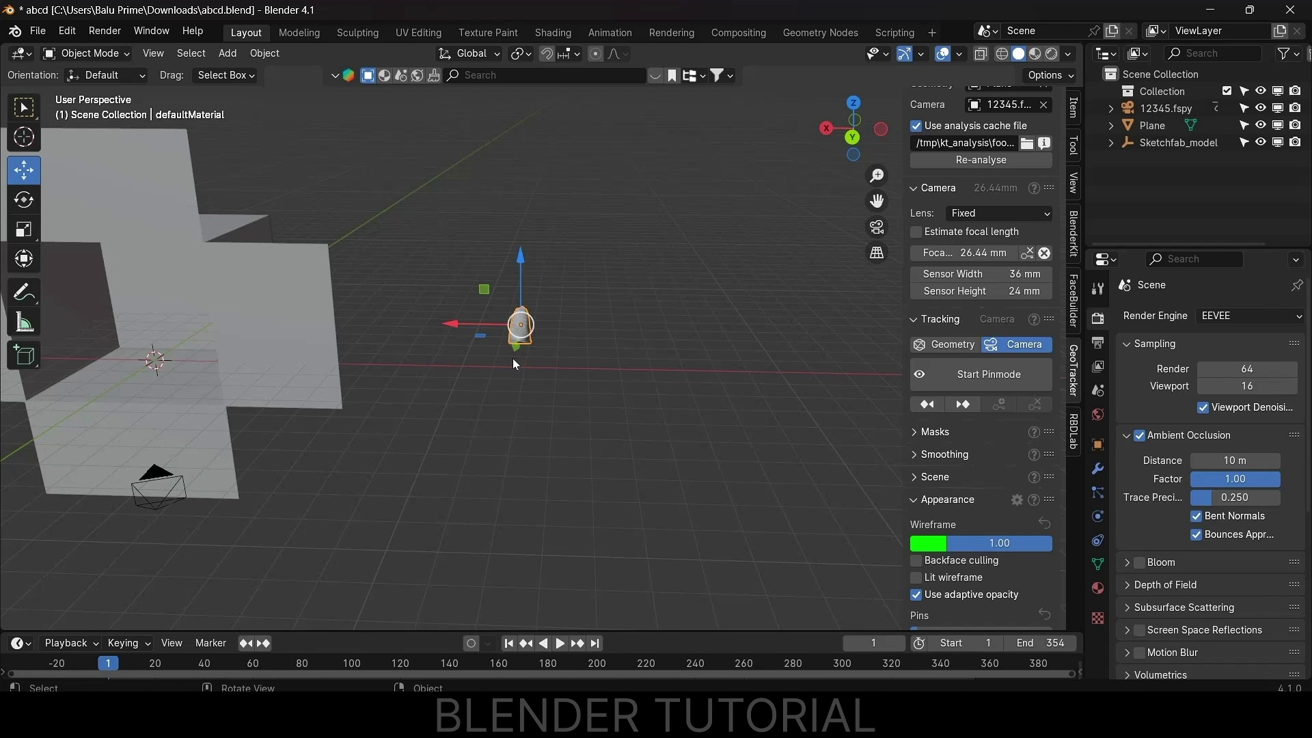
pyautogui.hotkey('shift', 's')
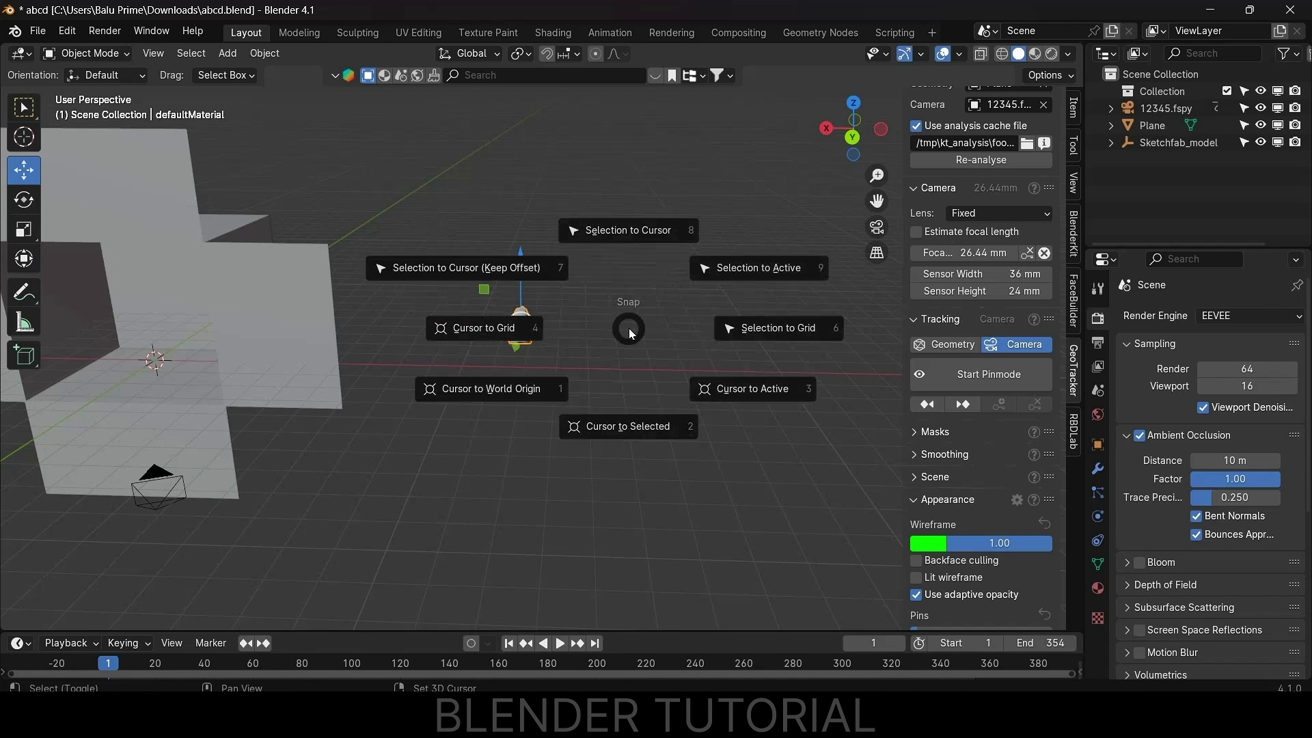
pyautogui.click(623, 428)
pyautogui.moveTo(614, 424); pyautogui.dragTo(532, 403, button='middle')
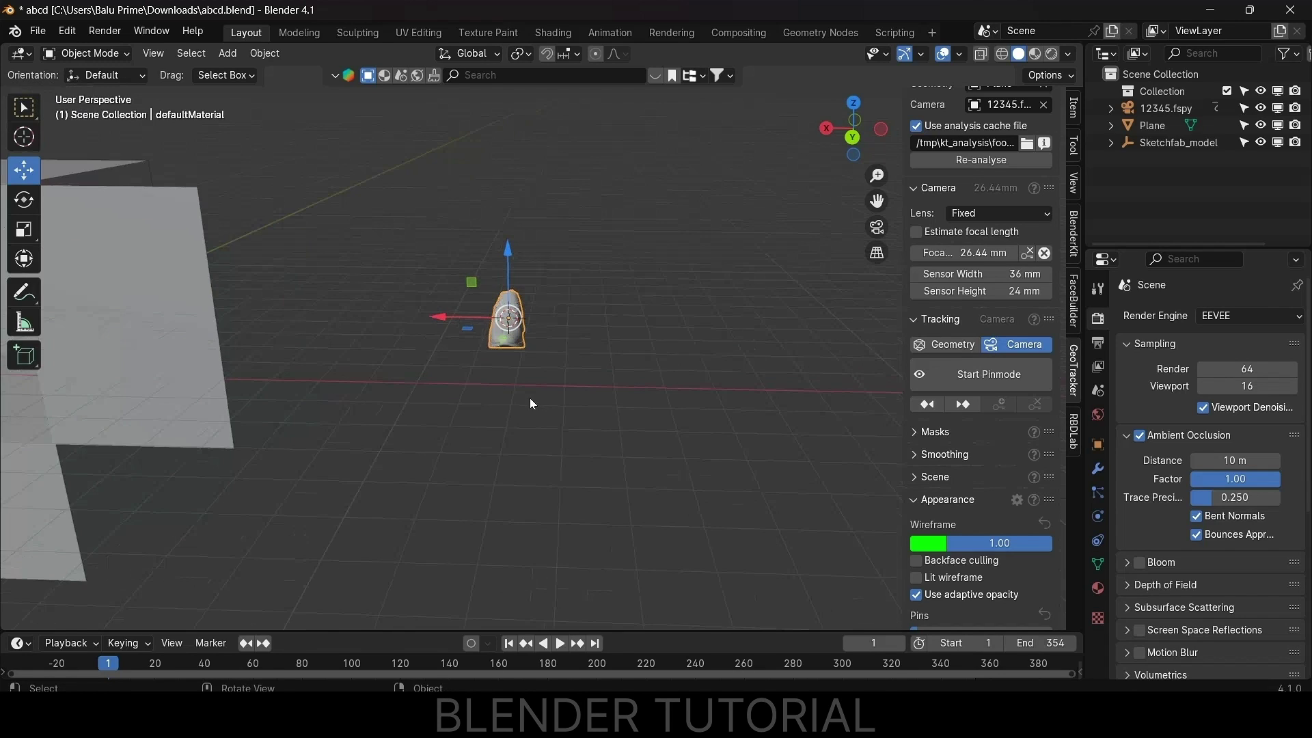
pyautogui.moveTo(585, 440); pyautogui.dragTo(595, 443, button='middle')
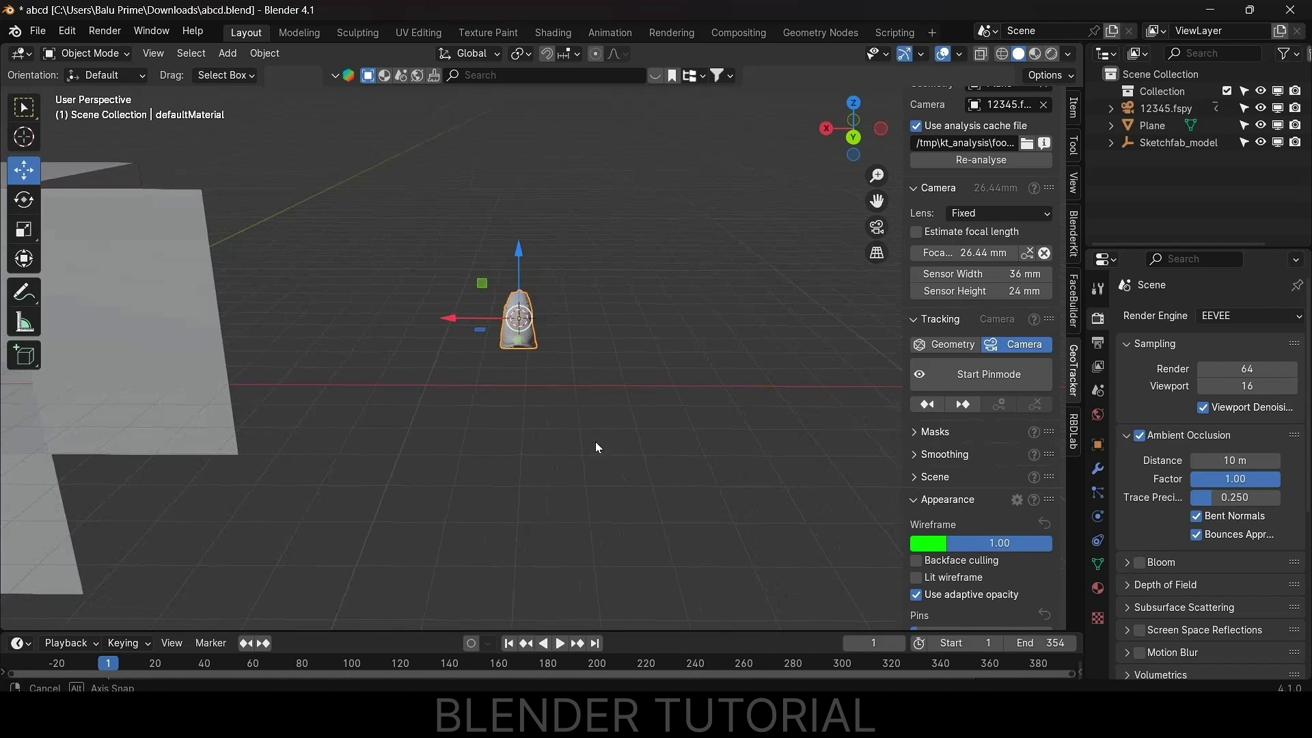
pyautogui.click(229, 54)
pyautogui.moveTo(273, 239)
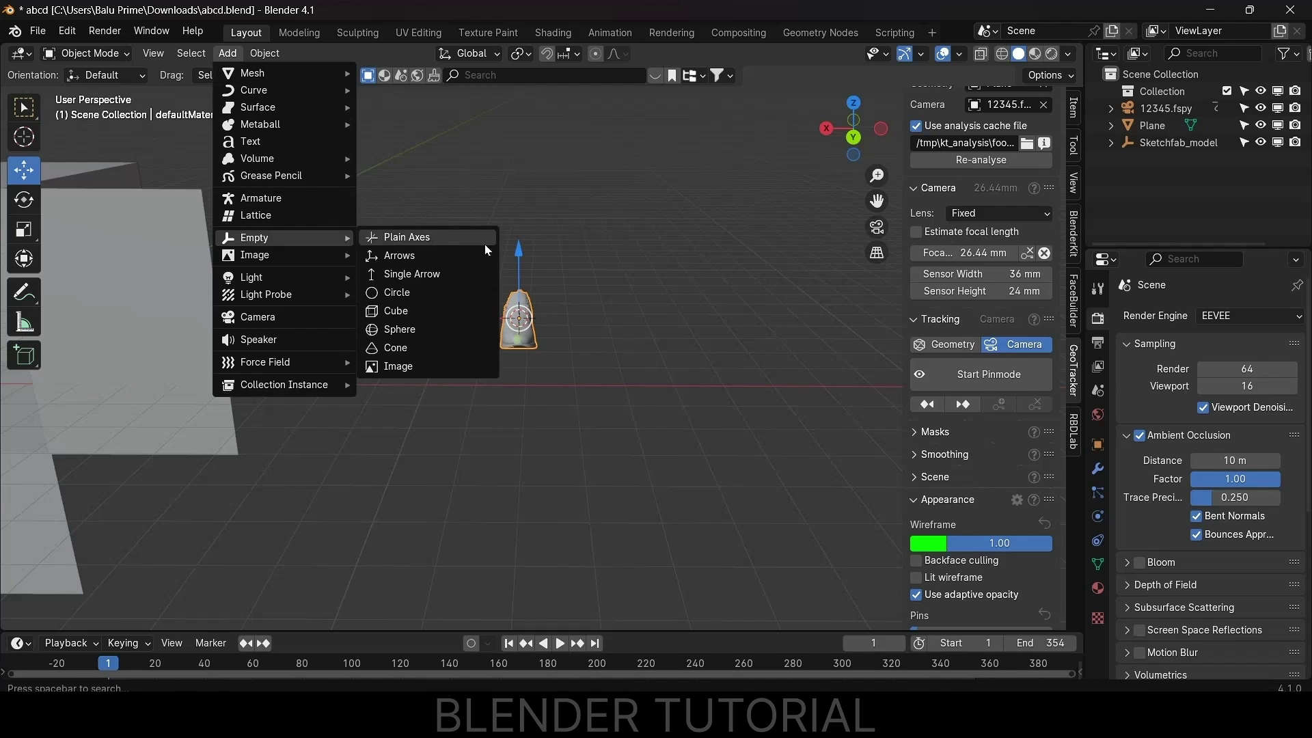
pyautogui.click(423, 311)
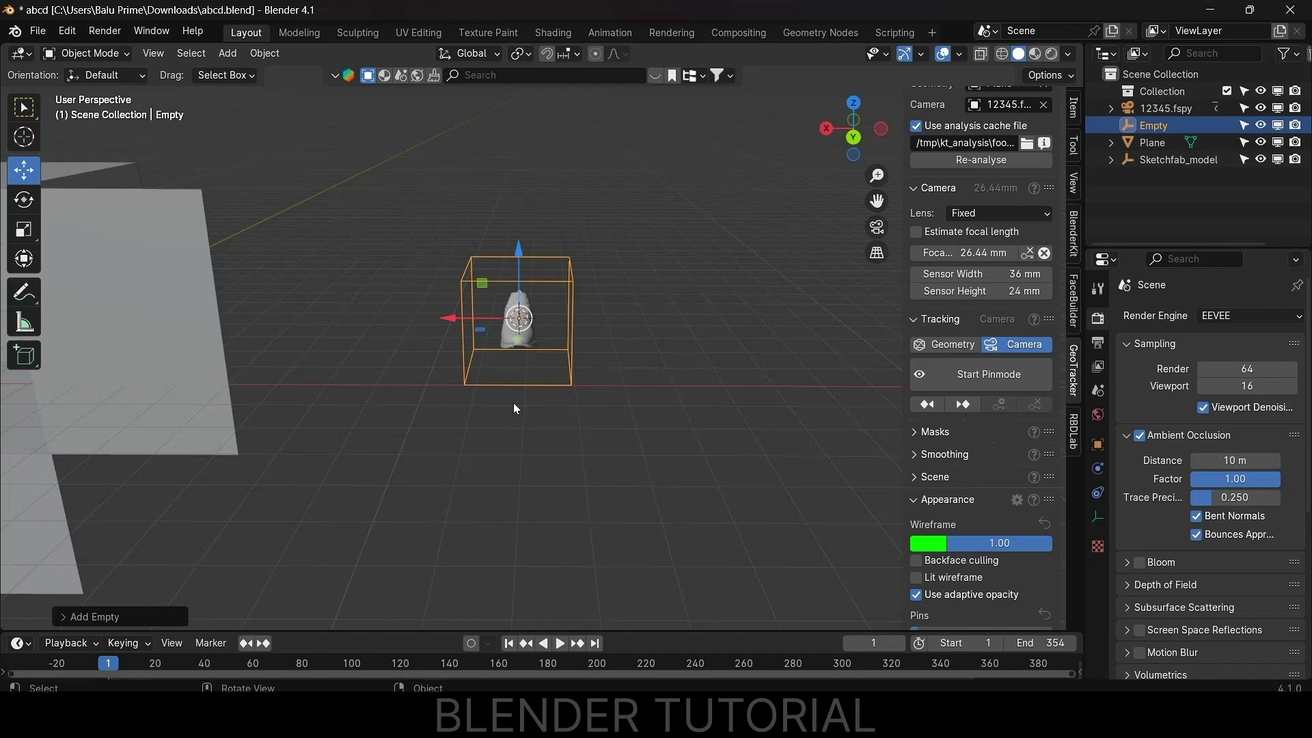
# - Parent the shoe mesh to the cube empty using Object (Keep Transform)
pyautogui.scroll(2, 514, 403)
pyautogui.click(696, 408)
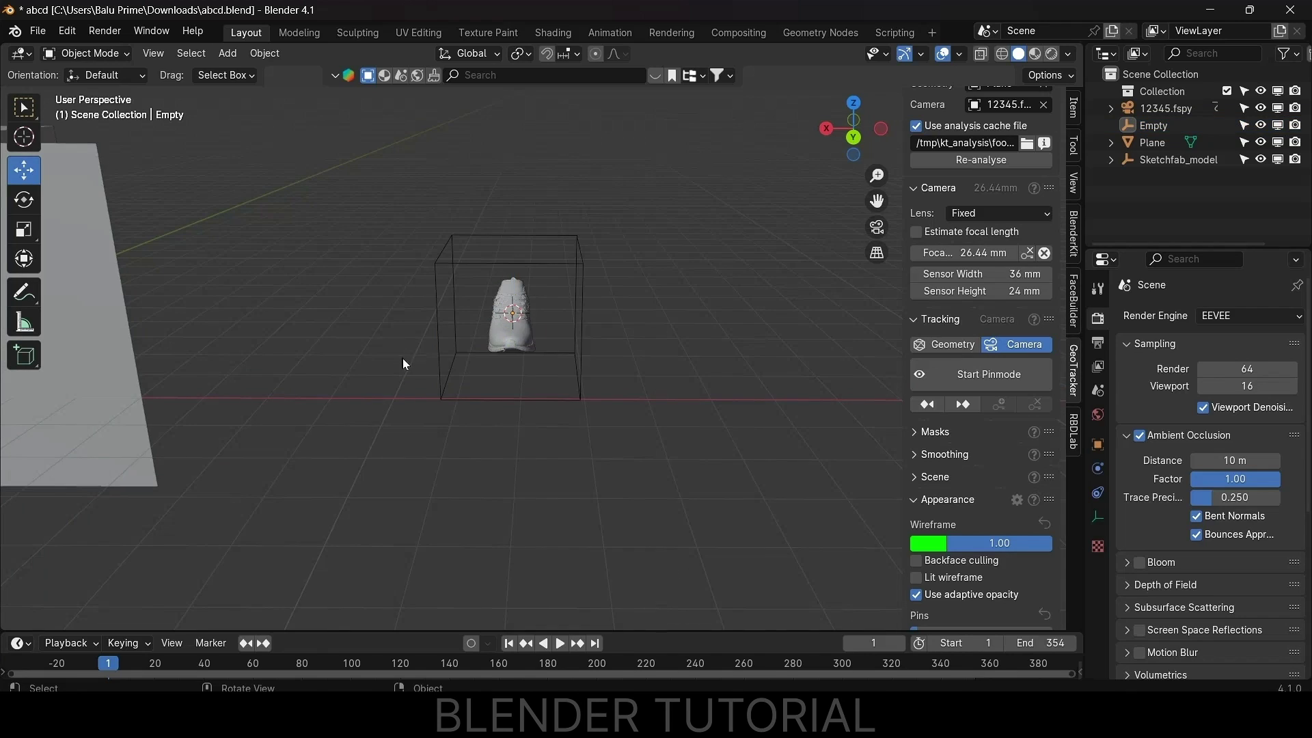
pyautogui.click(495, 346)
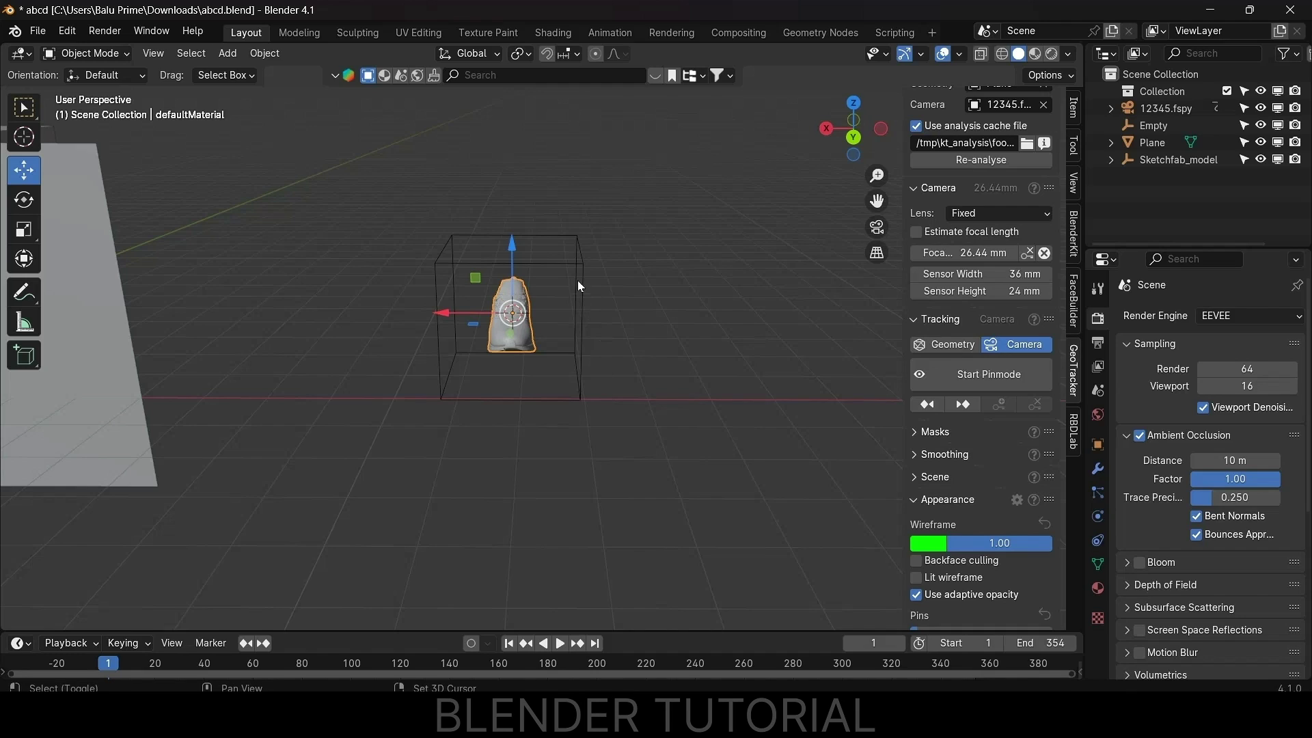
pyautogui.keyDown('shift'); pyautogui.click(578, 264); pyautogui.keyUp('shift')
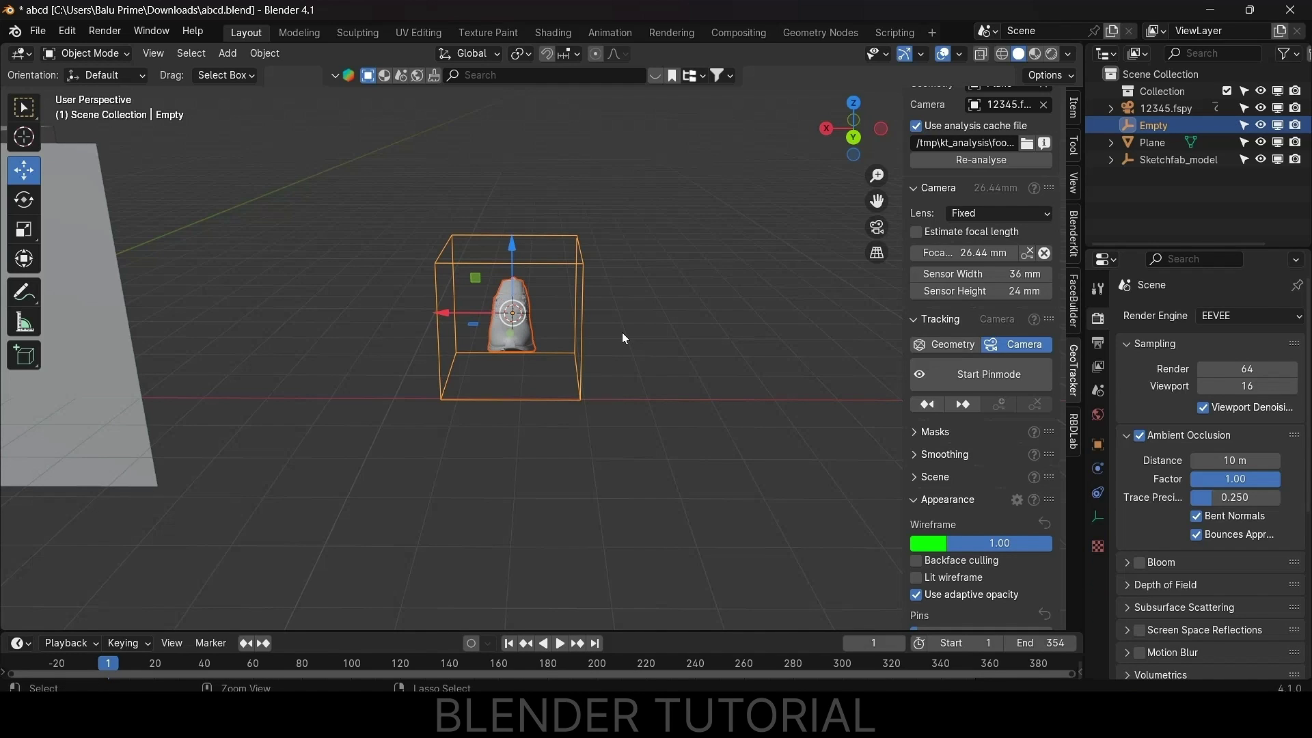
pyautogui.hotkey('ctrl', 'p')
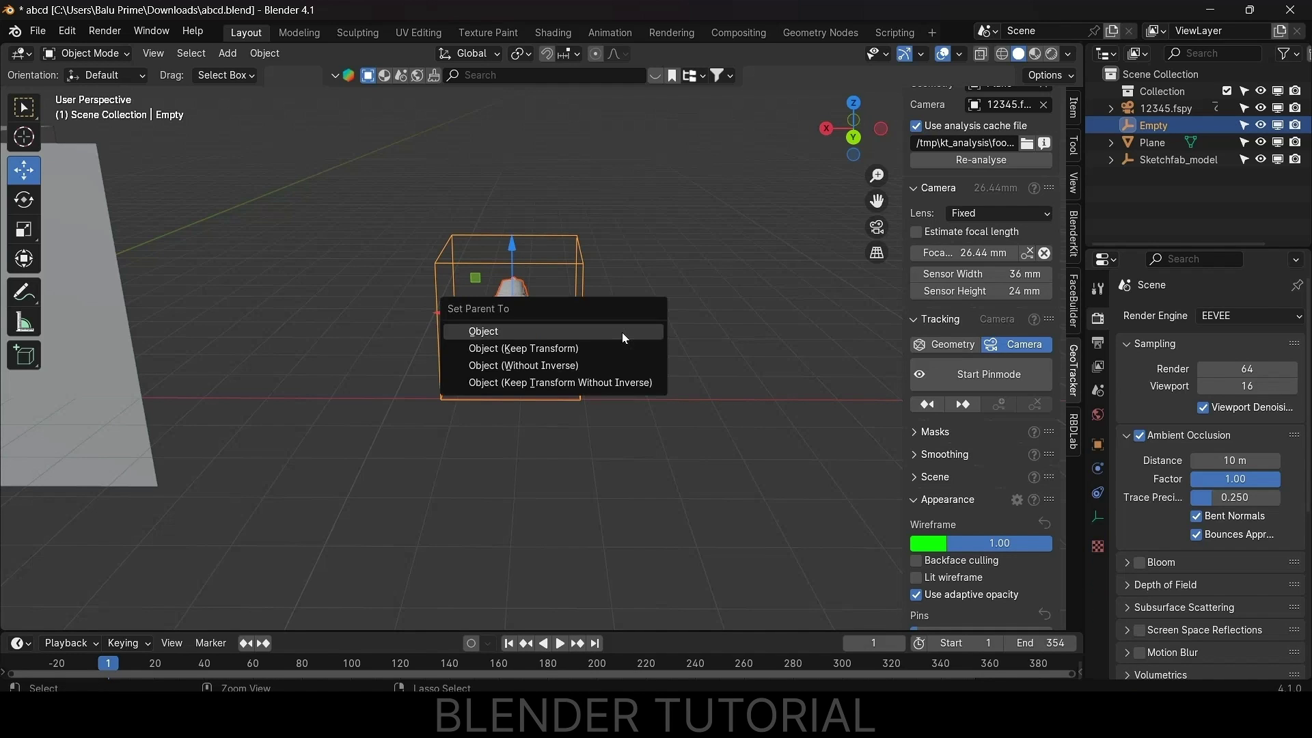
pyautogui.click(519, 350)
pyautogui.click(655, 379)
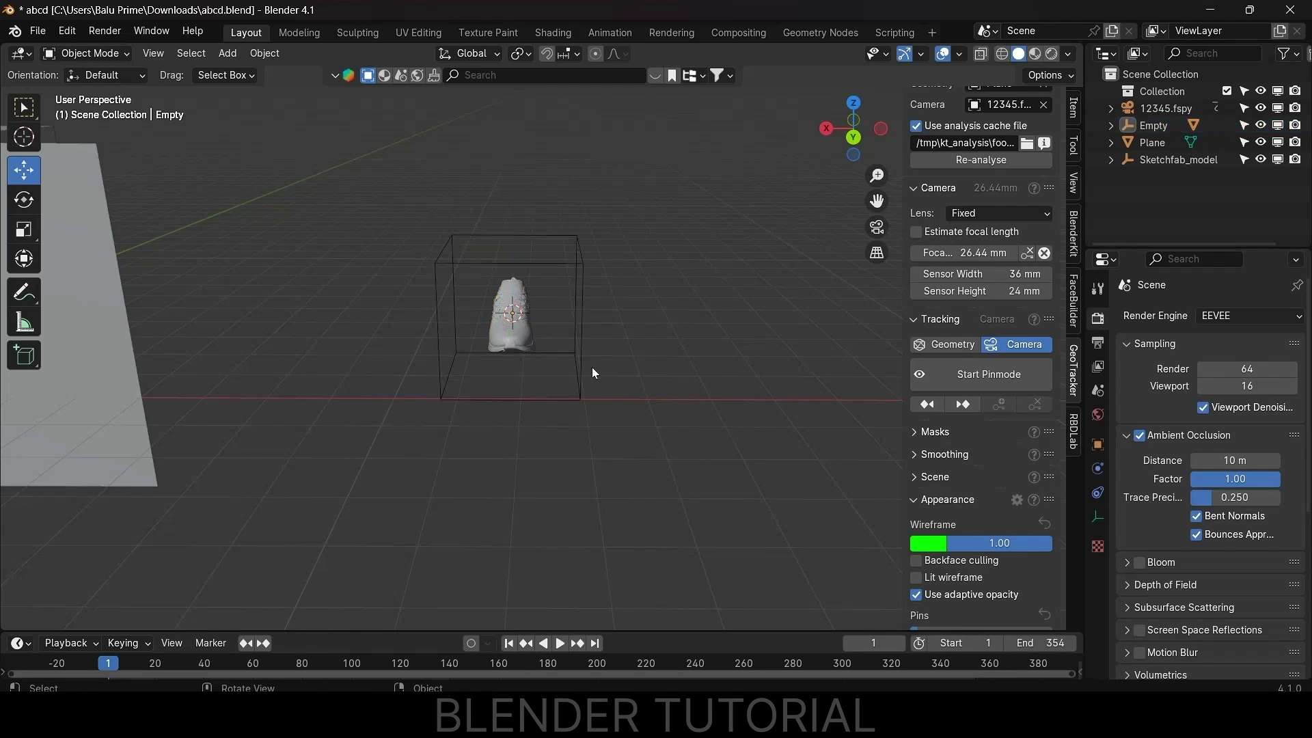
# - Scale the cube empty up uniformly to about 2.07 and rotate it to turn the shoe
pyautogui.click(581, 355)
pyautogui.click(617, 395)
pyautogui.click(582, 366)
pyautogui.press('s')
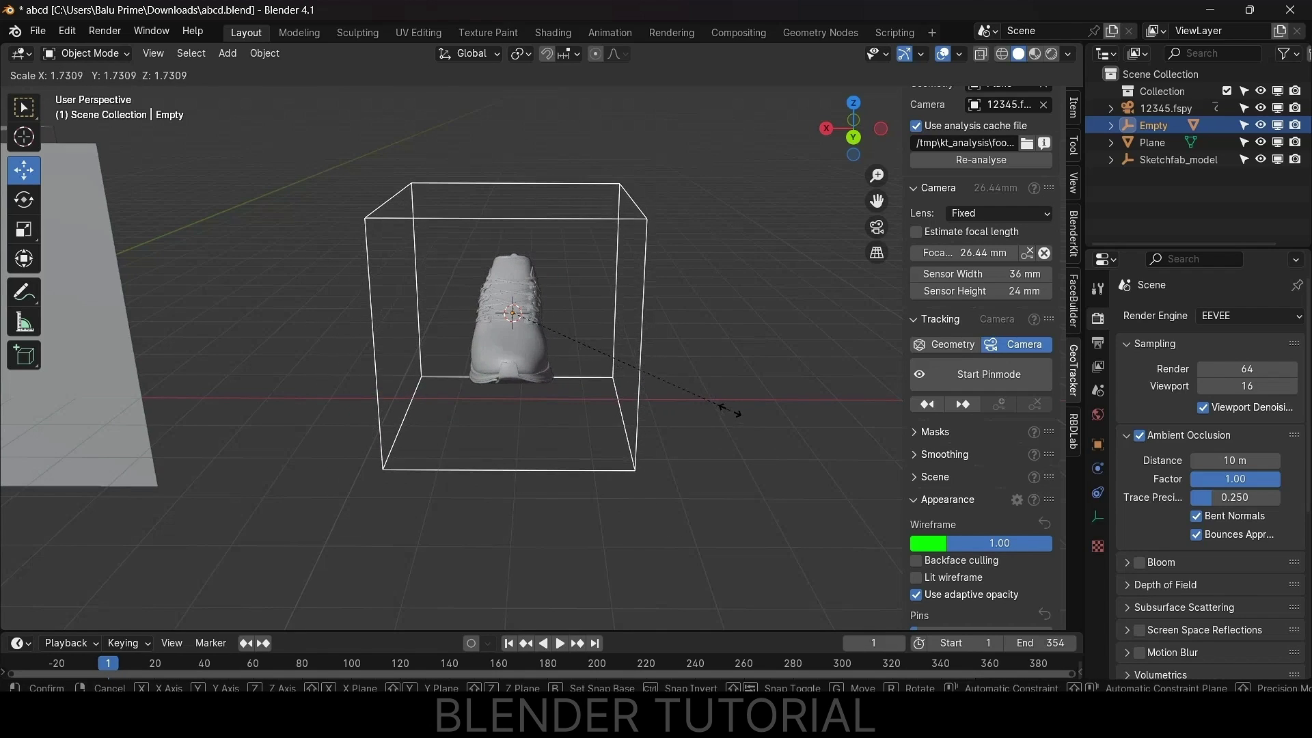
pyautogui.click(647, 395)
pyautogui.click(24, 200)
pyautogui.moveTo(537, 370); pyautogui.dragTo(493, 329)
# - Move the empty into the recessed facade box, rotate it to tilt the shoe, and centre it in the opening
pyautogui.scroll(-4, 547, 361)
pyautogui.moveTo(568, 372)
pyautogui.mouseDown(button='middle')
pyautogui.moveTo(516, 379)
pyautogui.moveTo(561, 367)
pyautogui.moveTo(578, 379)
pyautogui.moveTo(554, 374)
pyautogui.mouseUp(button='middle')
pyautogui.keyDown('shift'); pyautogui.moveTo(553, 374); pyautogui.dragTo(670, 393, button='middle'); pyautogui.keyUp('shift')
pyautogui.click(35, 171)
pyautogui.moveTo(655, 326); pyautogui.dragTo(217, 353)
pyautogui.moveTo(503, 389); pyautogui.dragTo(471, 373, button='middle')
pyautogui.click(26, 200)
pyautogui.moveTo(329, 345); pyautogui.dragTo(285, 358)
pyautogui.moveTo(472, 373); pyautogui.dragTo(434, 371, button='middle')
pyautogui.click(24, 171)
pyautogui.moveTo(352, 369); pyautogui.dragTo(338, 369)
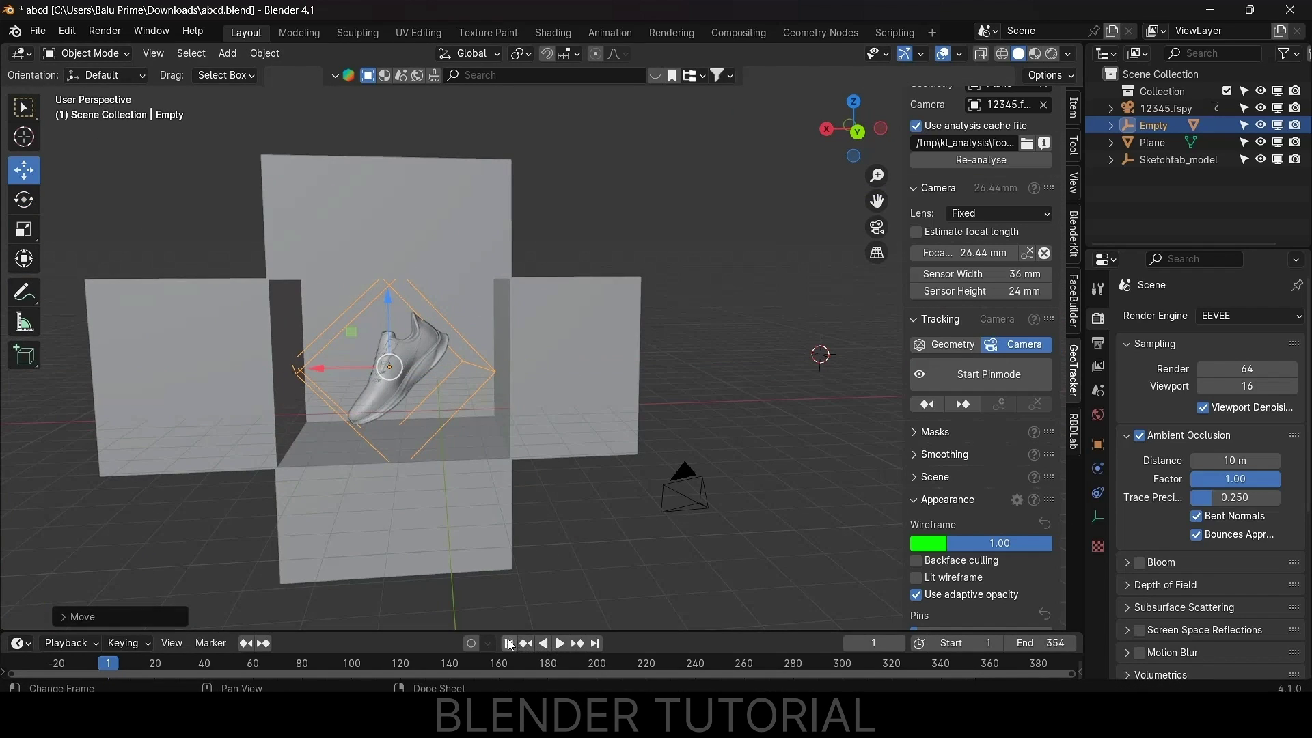
# - Keyframe the empty's location, rotation and scale at frame 1, show its object transforms, and enlarge the timeline
pyautogui.click(679, 319)
pyautogui.click(469, 346)
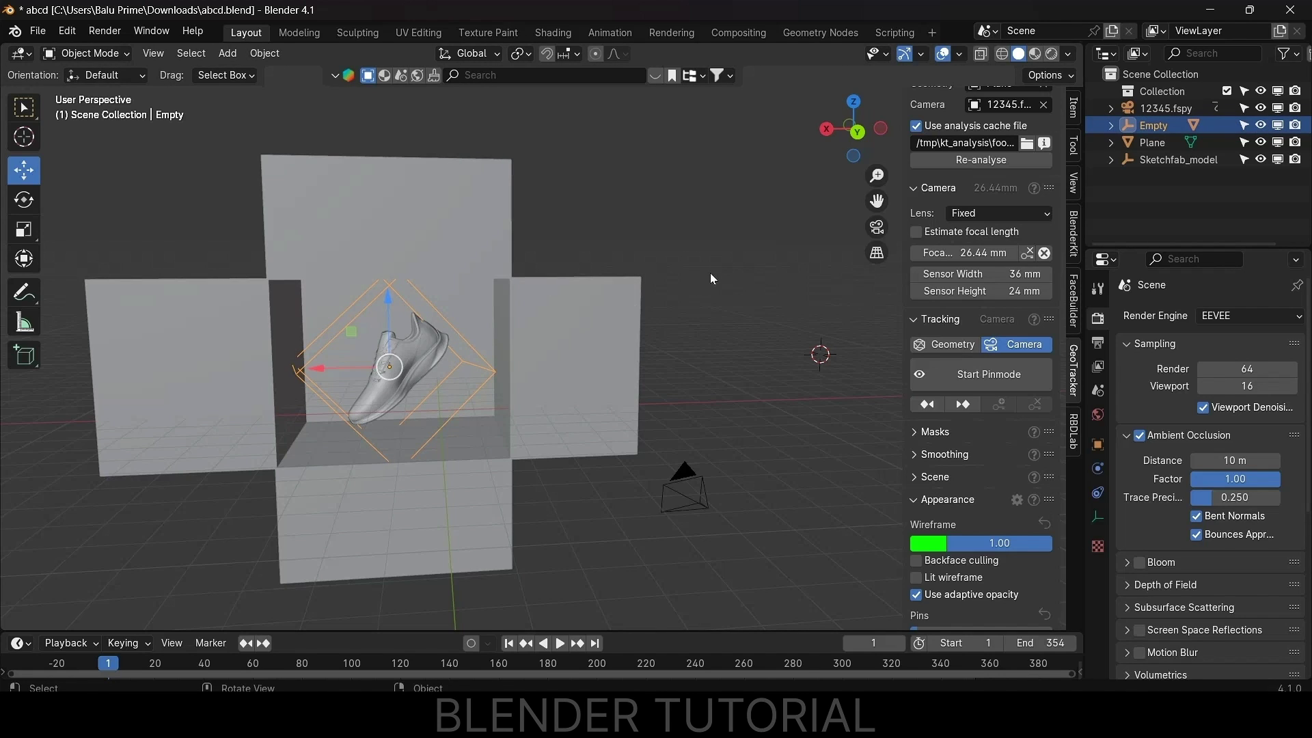
pyautogui.press('i')
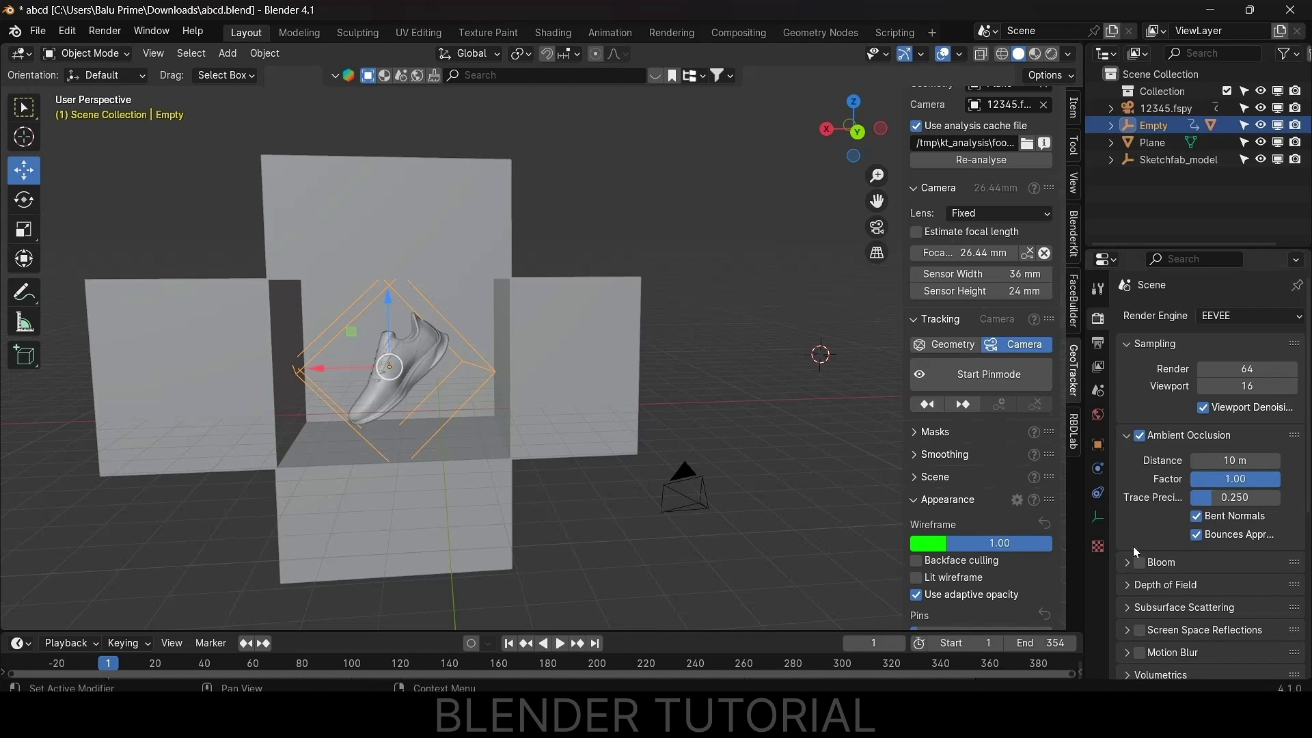
pyautogui.click(1098, 444)
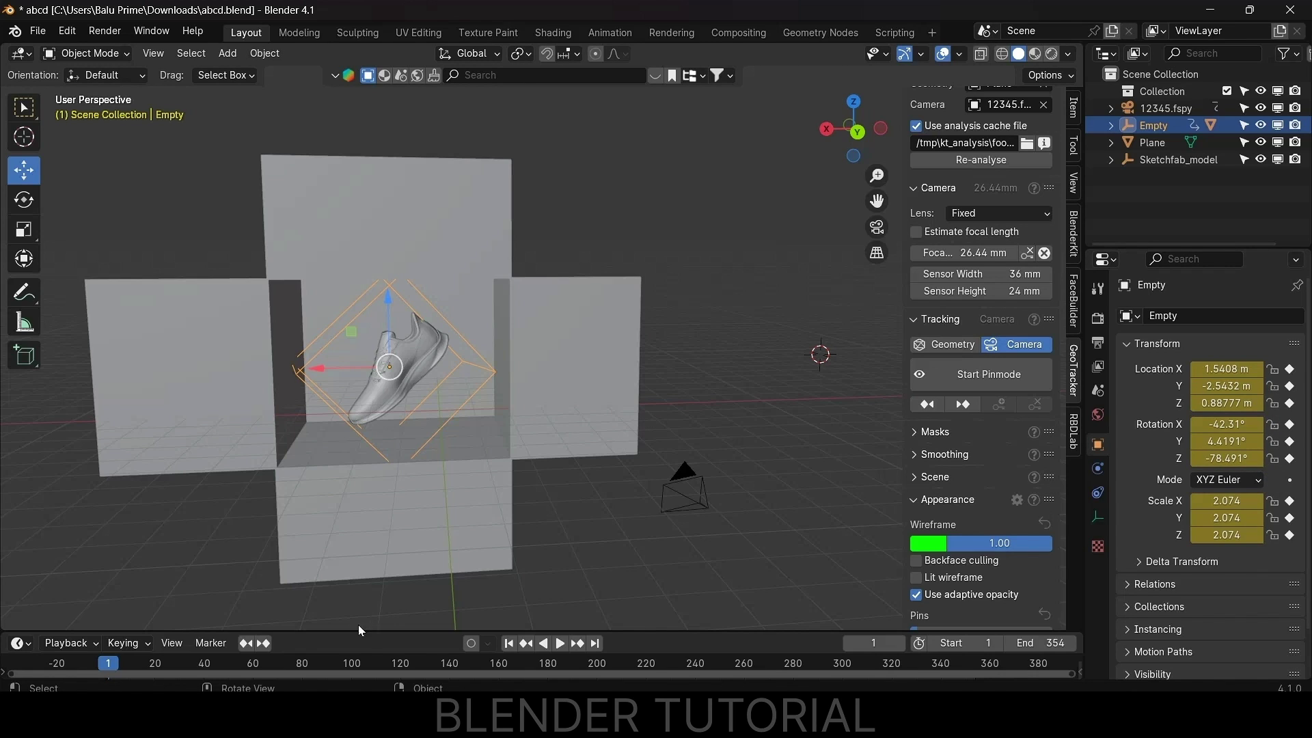
pyautogui.moveTo(407, 634); pyautogui.dragTo(355, 576)
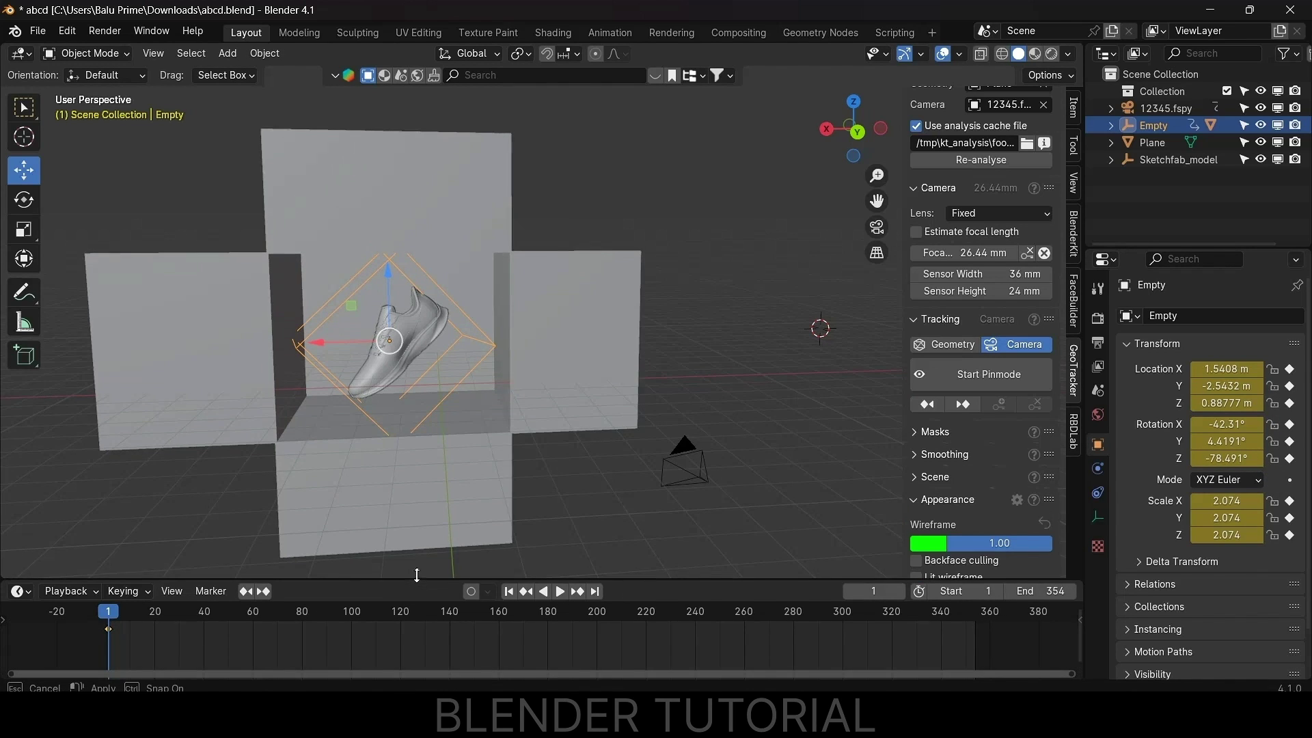
# - Keyframe the empty at frame 80 with the same transforms to hold the shoe's starting pose
pyautogui.click(301, 613)
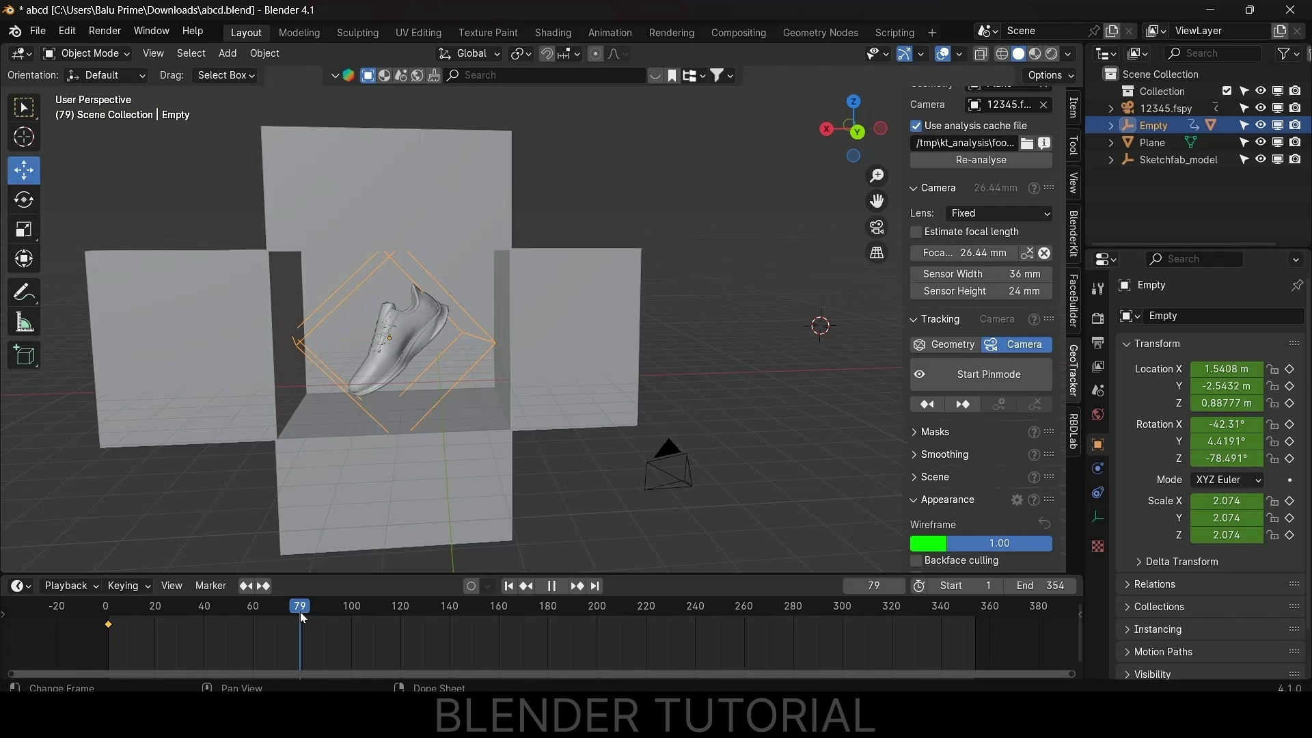
pyautogui.press('Right')
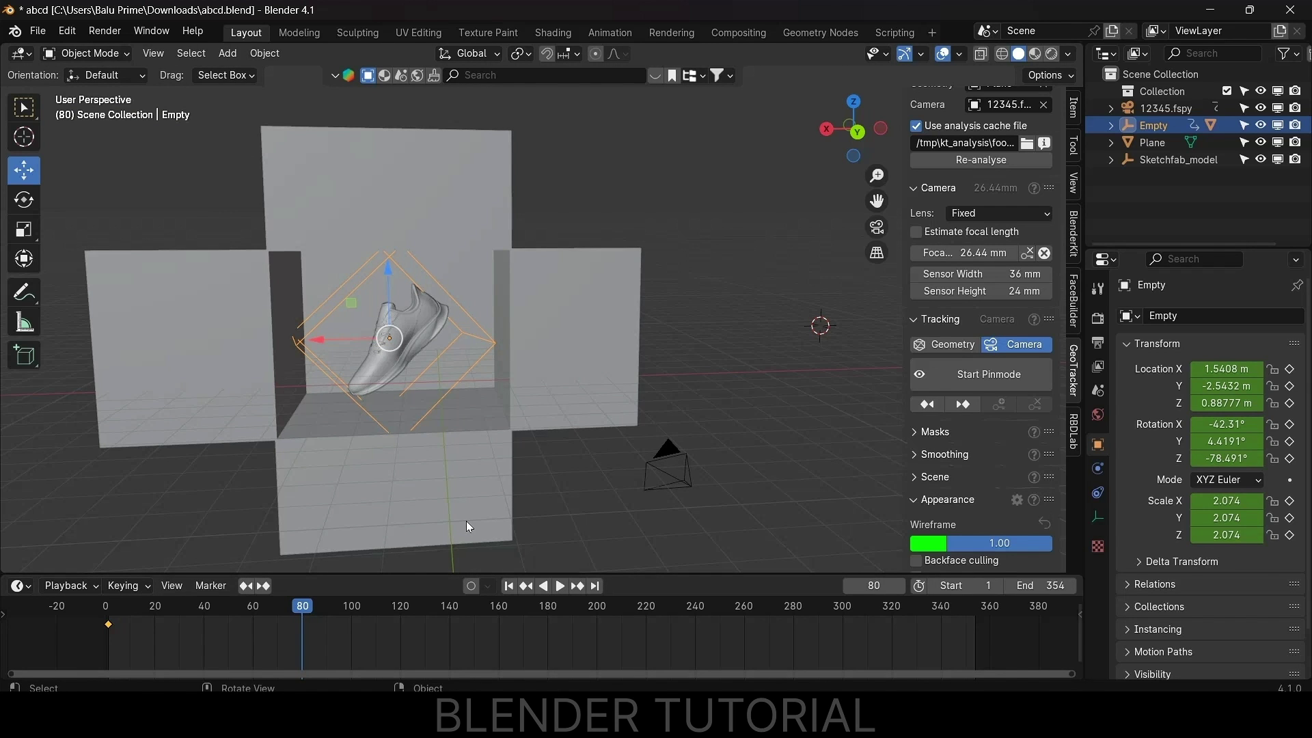
pyautogui.moveTo(399, 350); pyautogui.dragTo(580, 339, button='middle')
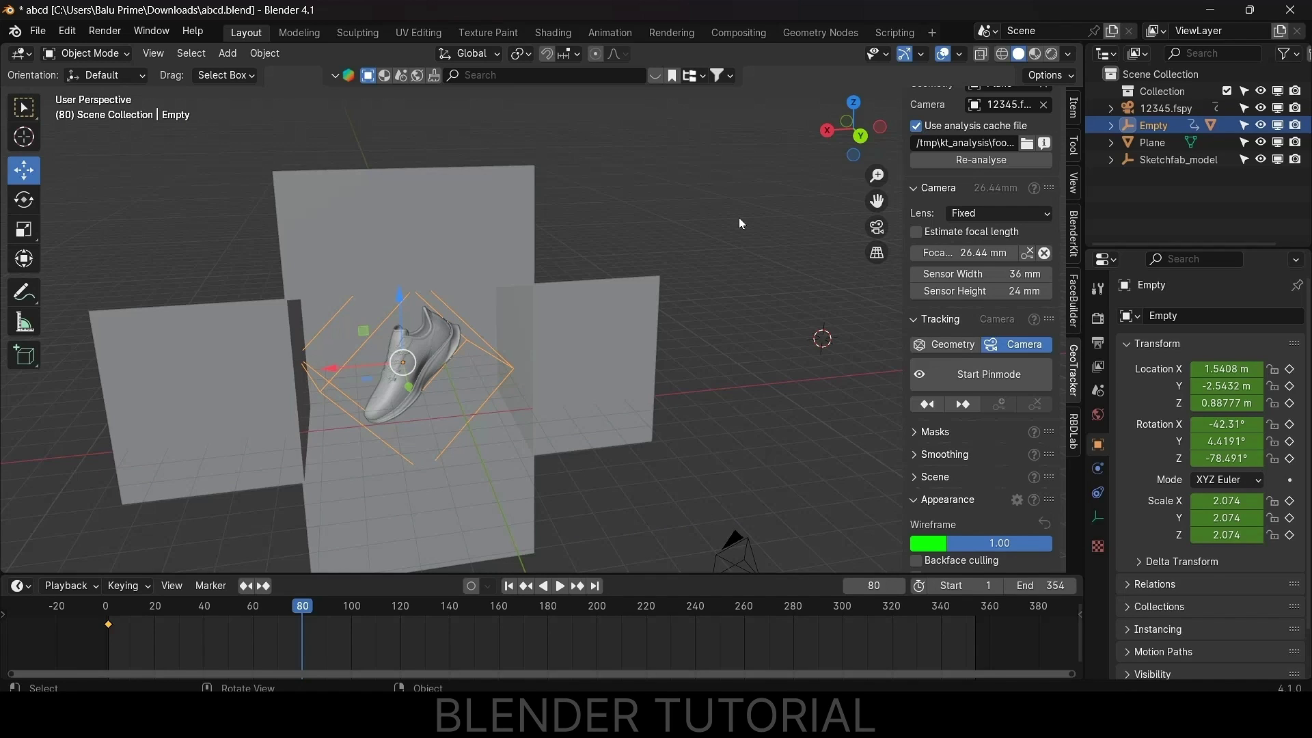
pyautogui.press('i')
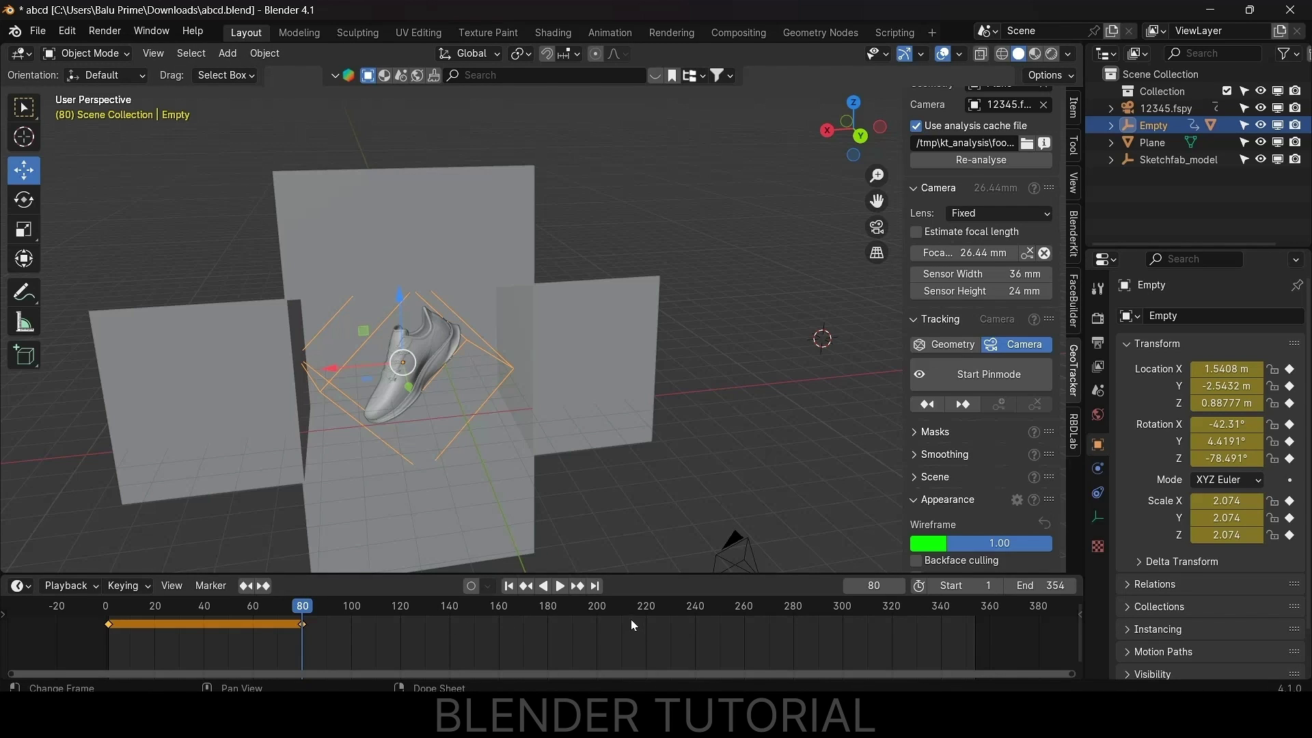
# - At frame 200, move the empty out of the box along Y, rotate it, and insert a keyframe
pyautogui.moveTo(445, 609); pyautogui.dragTo(597, 619)
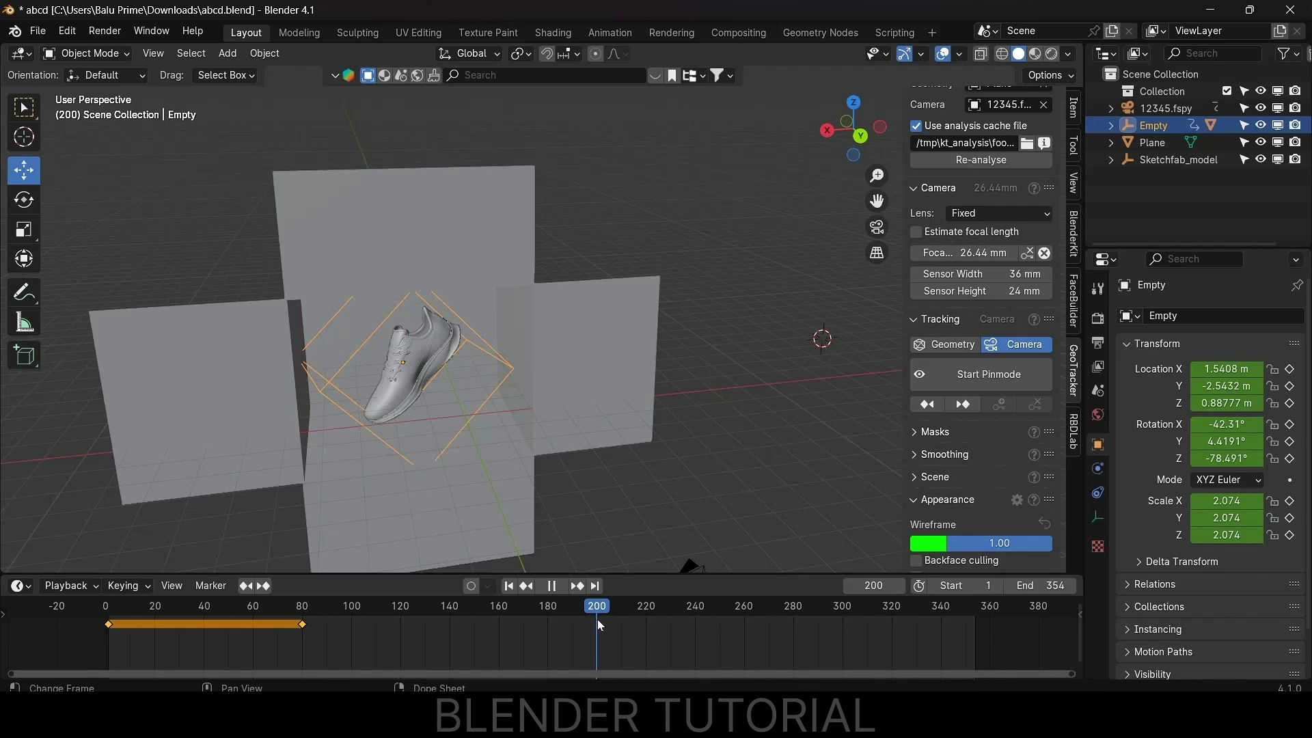
pyautogui.moveTo(441, 479); pyautogui.dragTo(536, 479, button='middle')
pyautogui.moveTo(510, 414); pyautogui.dragTo(675, 465)
pyautogui.moveTo(670, 472); pyautogui.dragTo(570, 467, button='middle')
pyautogui.click(24, 200)
pyautogui.moveTo(347, 388); pyautogui.dragTo(547, 396)
pyautogui.press('i')
# - At about frame 260, spin the empty further around and insert another keyframe
pyautogui.moveTo(604, 619); pyautogui.dragTo(742, 618)
pyautogui.moveTo(358, 395); pyautogui.dragTo(711, 410)
pyautogui.press('i')
# - Preview the shoe animation and retime the empty's last two keyframes to about frames 162 and 220
pyautogui.moveTo(770, 609)
pyautogui.mouseDown()
pyautogui.moveTo(797, 612)
pyautogui.moveTo(781, 613)
pyautogui.mouseUp()
pyautogui.press('space')
pyautogui.press('space')
pyautogui.moveTo(596, 624)
pyautogui.mouseDown()
pyautogui.moveTo(491, 621)
pyautogui.moveTo(503, 623)
pyautogui.mouseUp()
pyautogui.moveTo(763, 650)
pyautogui.mouseDown()
pyautogui.moveTo(720, 613)
pyautogui.moveTo(646, 624)
pyautogui.mouseUp()
pyautogui.moveTo(795, 613); pyautogui.dragTo(766, 614)
# - Past frame 220, move the empty back into the box, rotate it, keyframe this end pose, and check the playback
pyautogui.click(24, 170)
pyautogui.moveTo(472, 448); pyautogui.dragTo(571, 444, button='middle')
pyautogui.moveTo(749, 495); pyautogui.dragTo(587, 444)
pyautogui.click(24, 200)
pyautogui.moveTo(362, 345); pyautogui.dragTo(519, 369)
pyautogui.press('i')
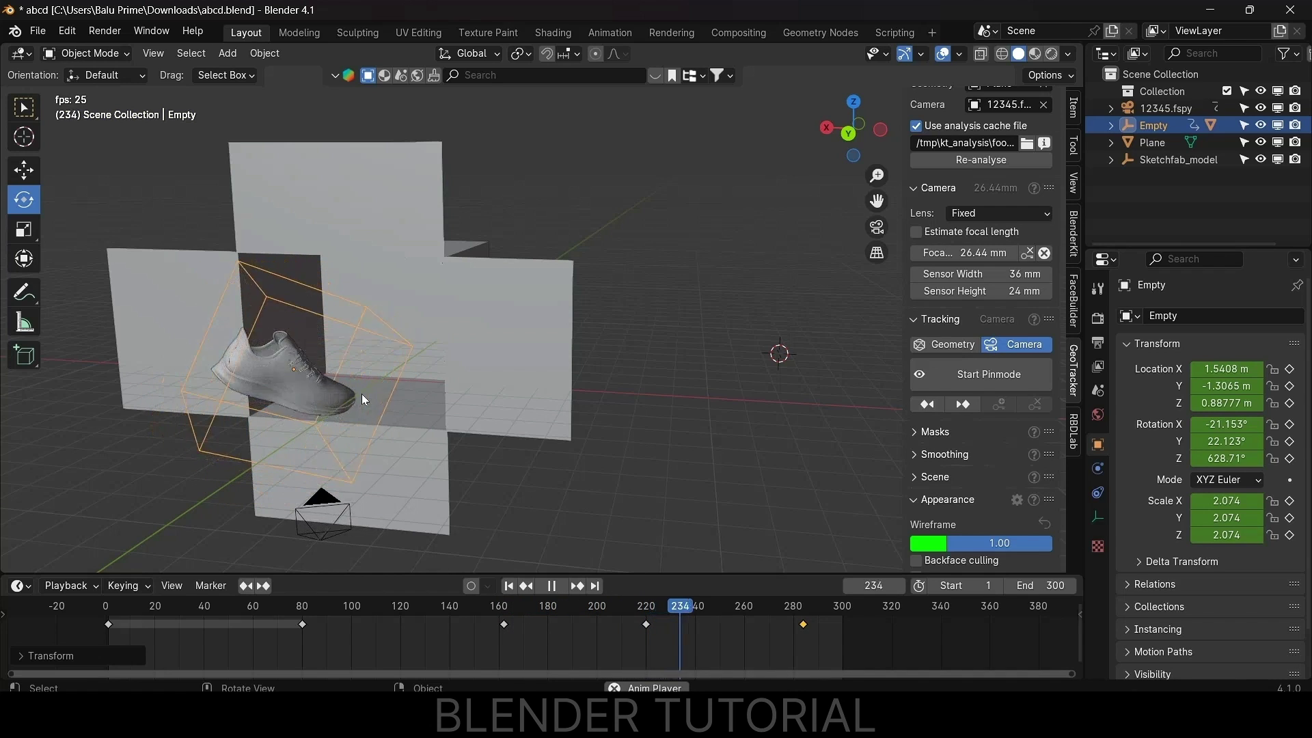
pyautogui.press('Escape')
# - Add a plane, move it along X to the recess opening, and rotate it 90° about X
pyautogui.scroll(-3, 516, 373)
pyautogui.click(227, 54)
pyautogui.moveTo(243, 71)
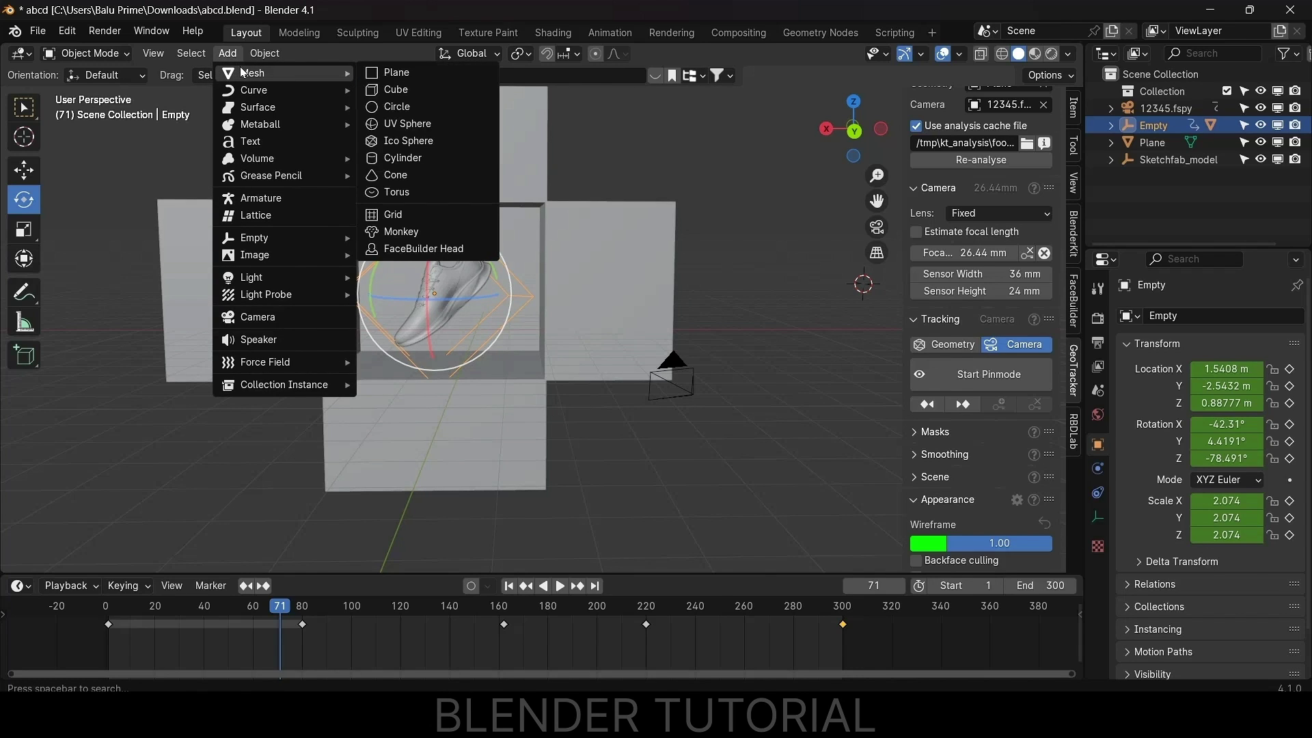
pyautogui.click(441, 72)
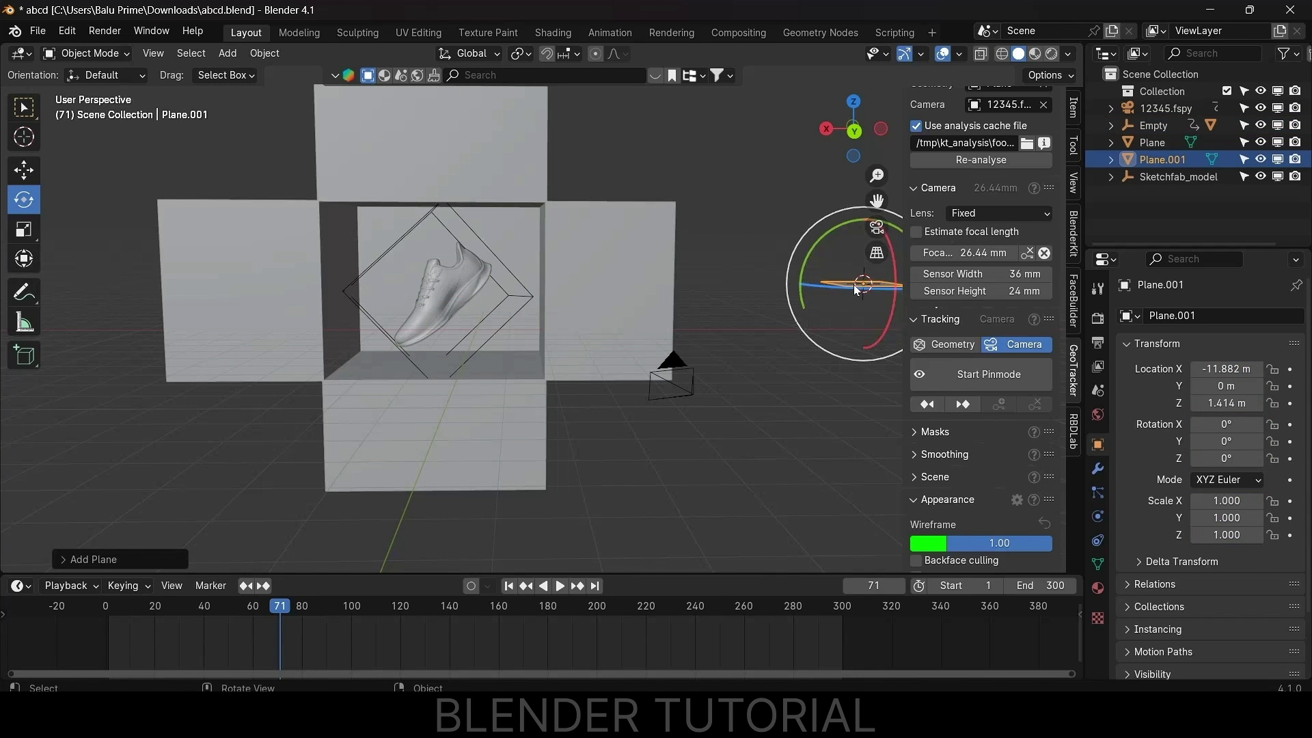
pyautogui.click(14, 172)
pyautogui.moveTo(822, 275); pyautogui.dragTo(386, 279)
pyautogui.write('gx90')
pyautogui.press('Return')
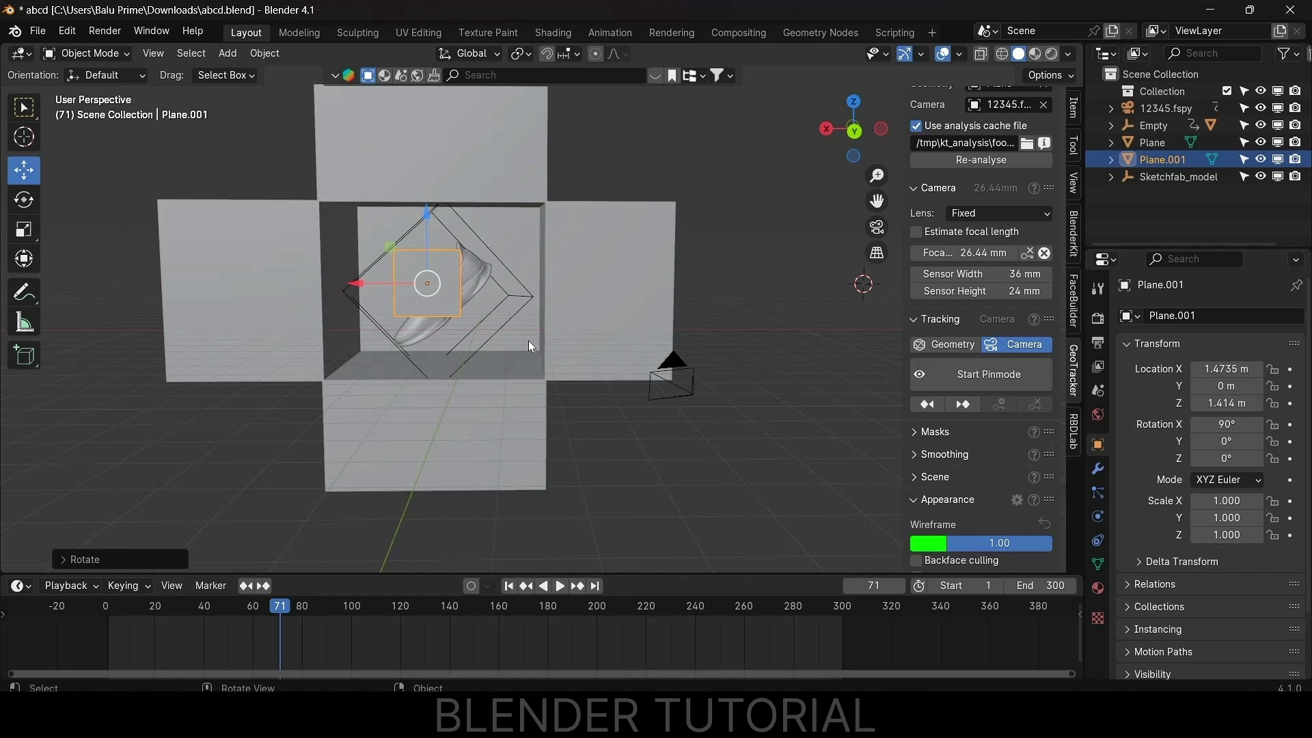
# - Scale the new plane to about 3.36 and position it at about X 1.31 m, Y -0.085 m to cover the opening
pyautogui.press('s')
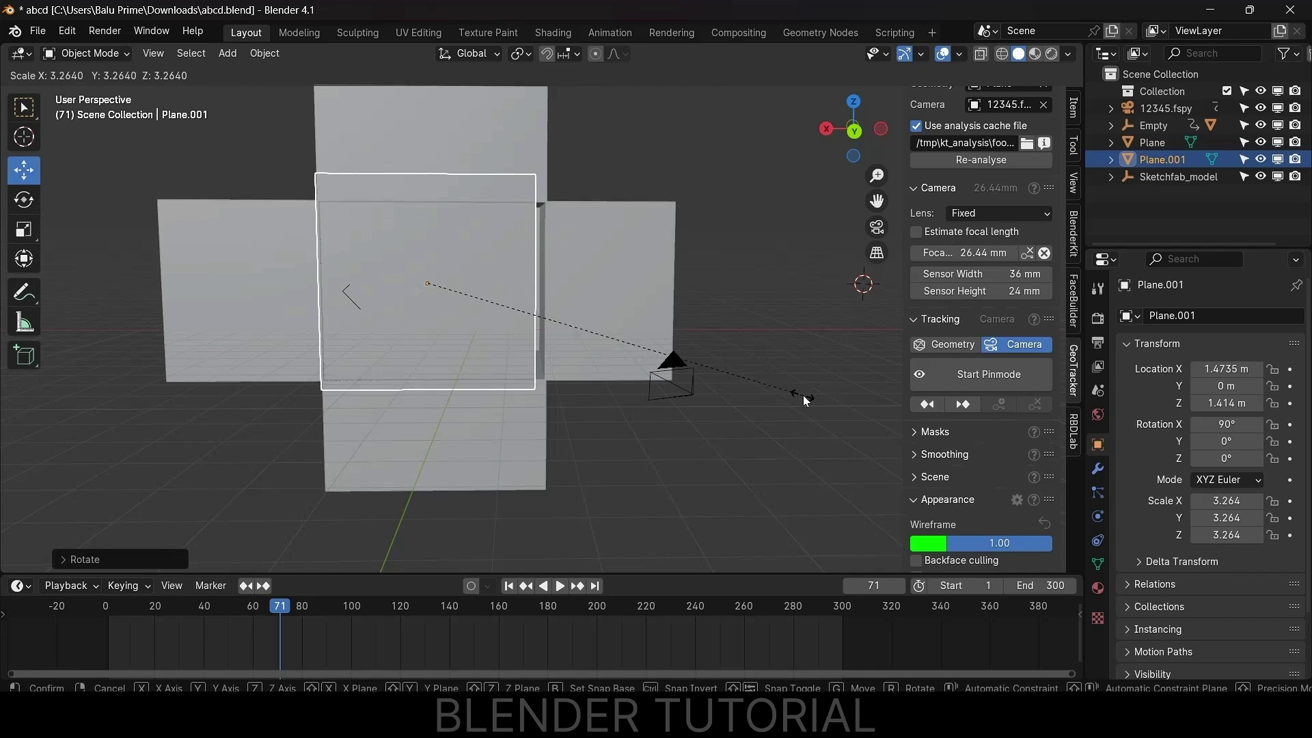
pyautogui.click(805, 399)
pyautogui.moveTo(370, 281); pyautogui.dragTo(410, 283)
pyautogui.press('s')
pyautogui.click(564, 403)
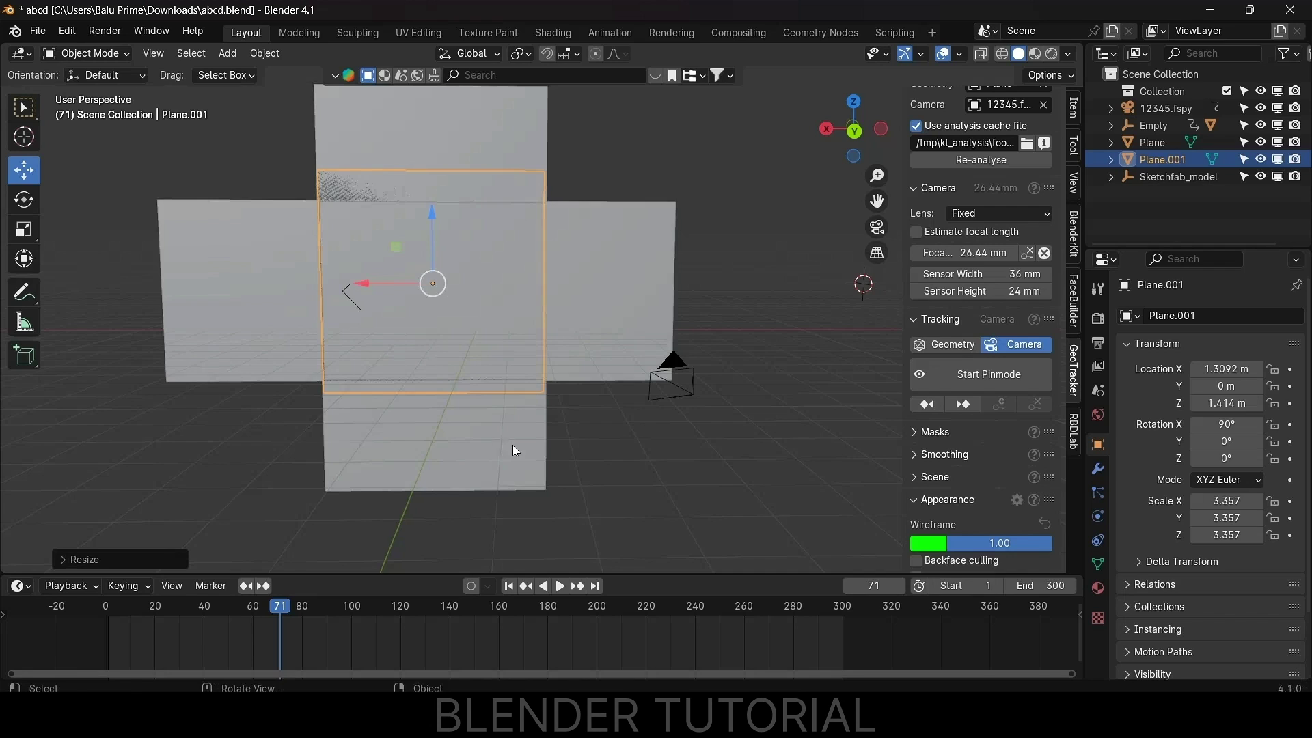
pyautogui.moveTo(509, 445); pyautogui.dragTo(637, 467, button='middle')
pyautogui.moveTo(698, 326); pyautogui.dragTo(700, 376)
pyautogui.moveTo(700, 375); pyautogui.dragTo(595, 424, button='middle')
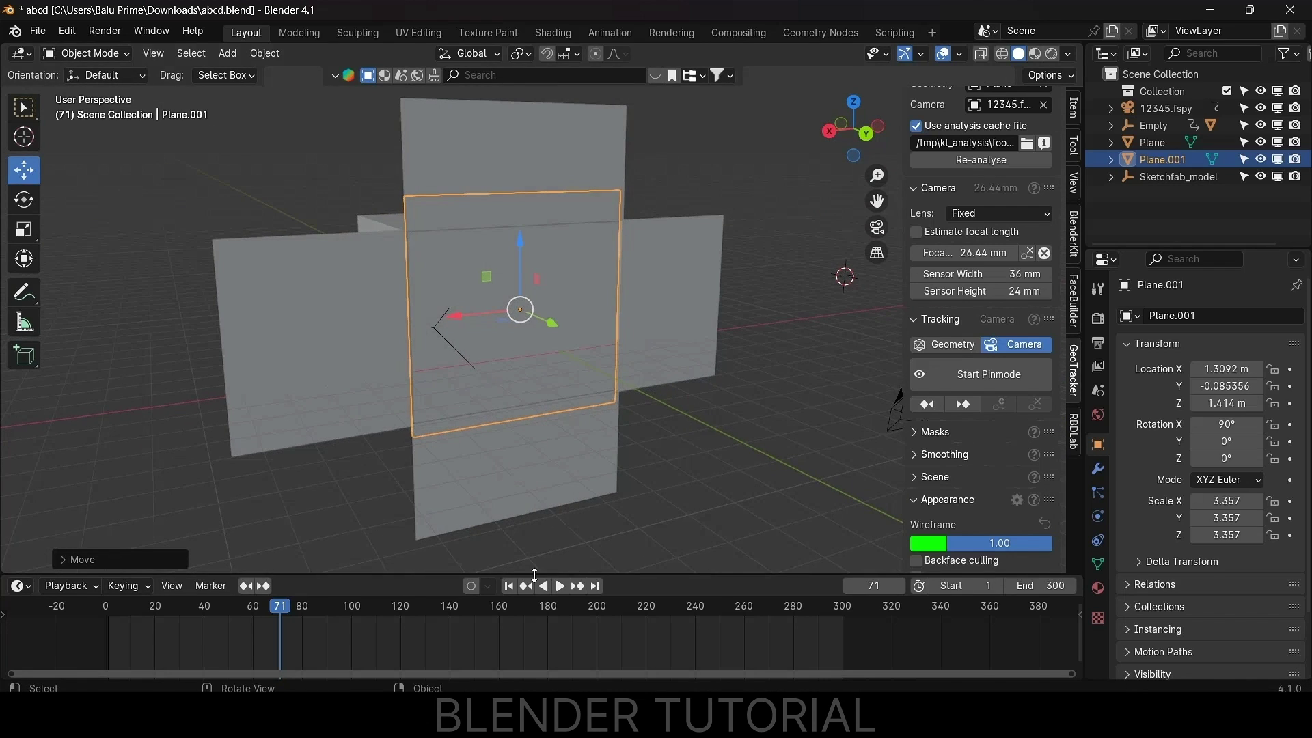
# - Keyframe the covering plane in its closed position at frame 1 and again at frame 20
pyautogui.click(508, 586)
pyautogui.moveTo(693, 467); pyautogui.dragTo(662, 448, button='middle')
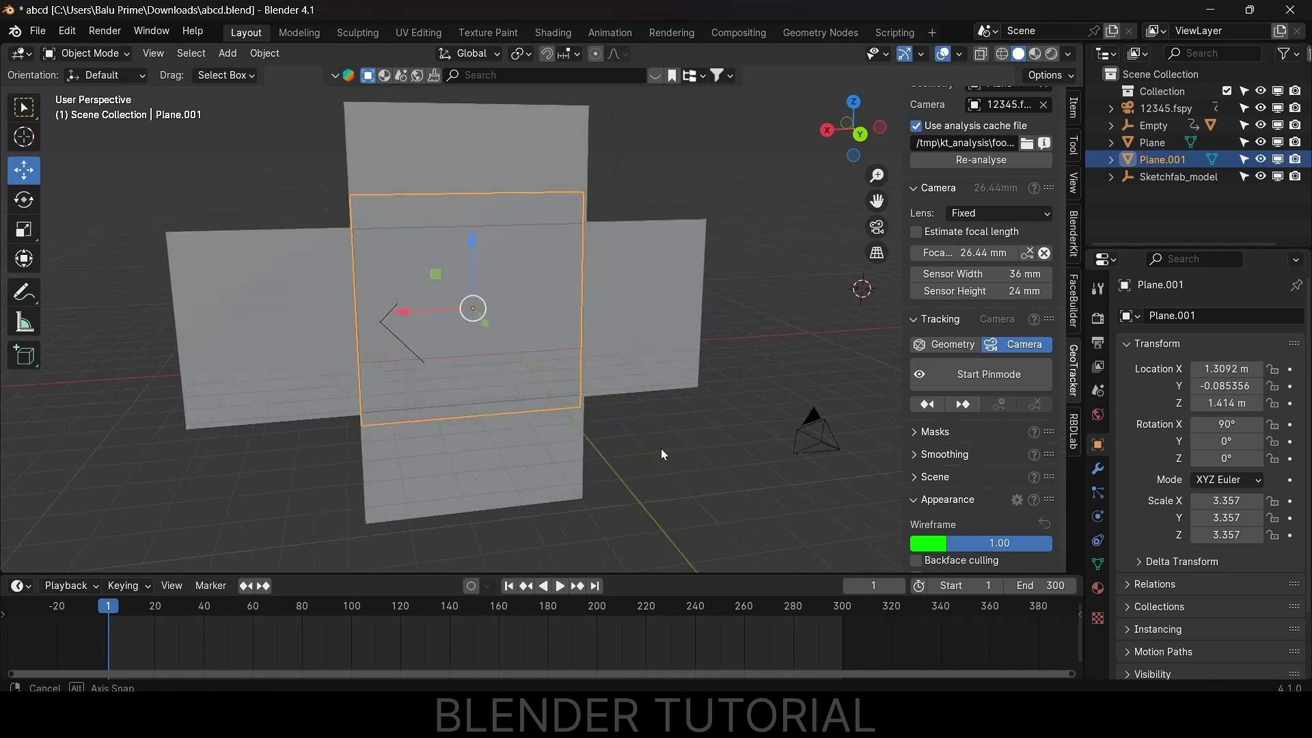
pyautogui.press('i')
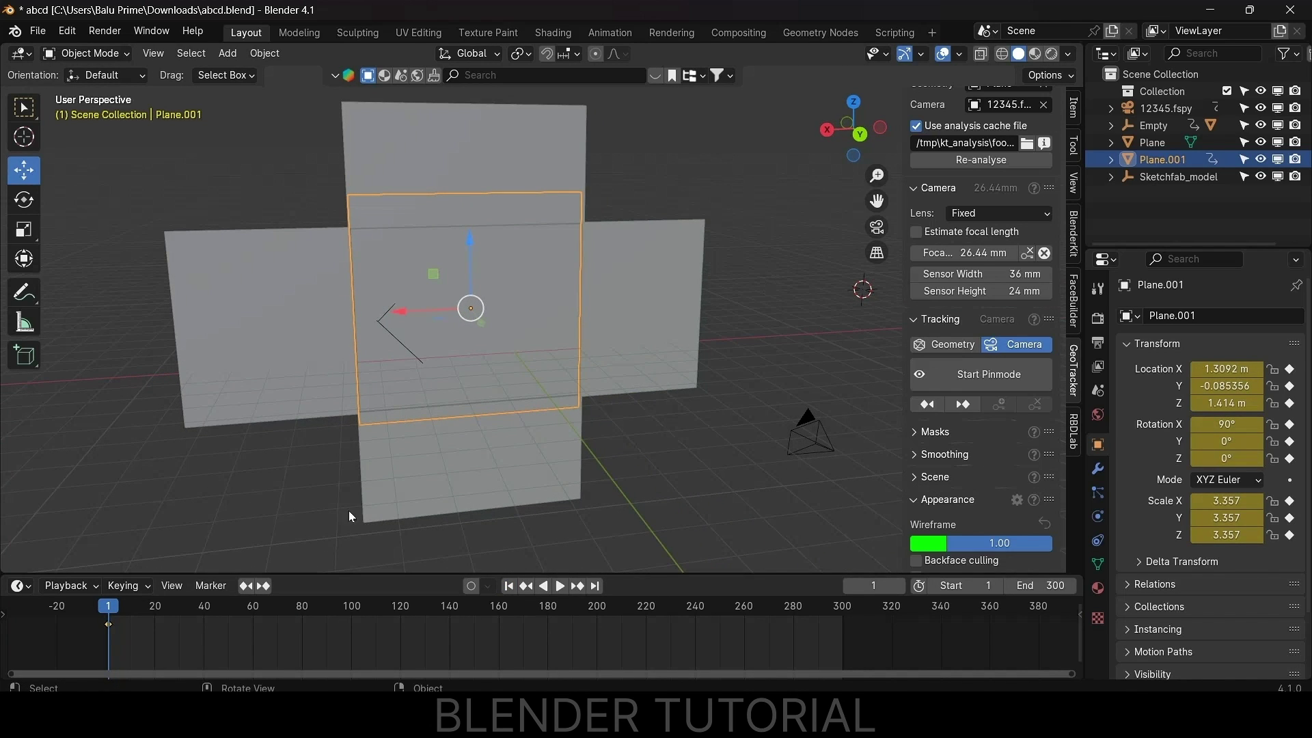
pyautogui.moveTo(134, 610); pyautogui.dragTo(156, 610)
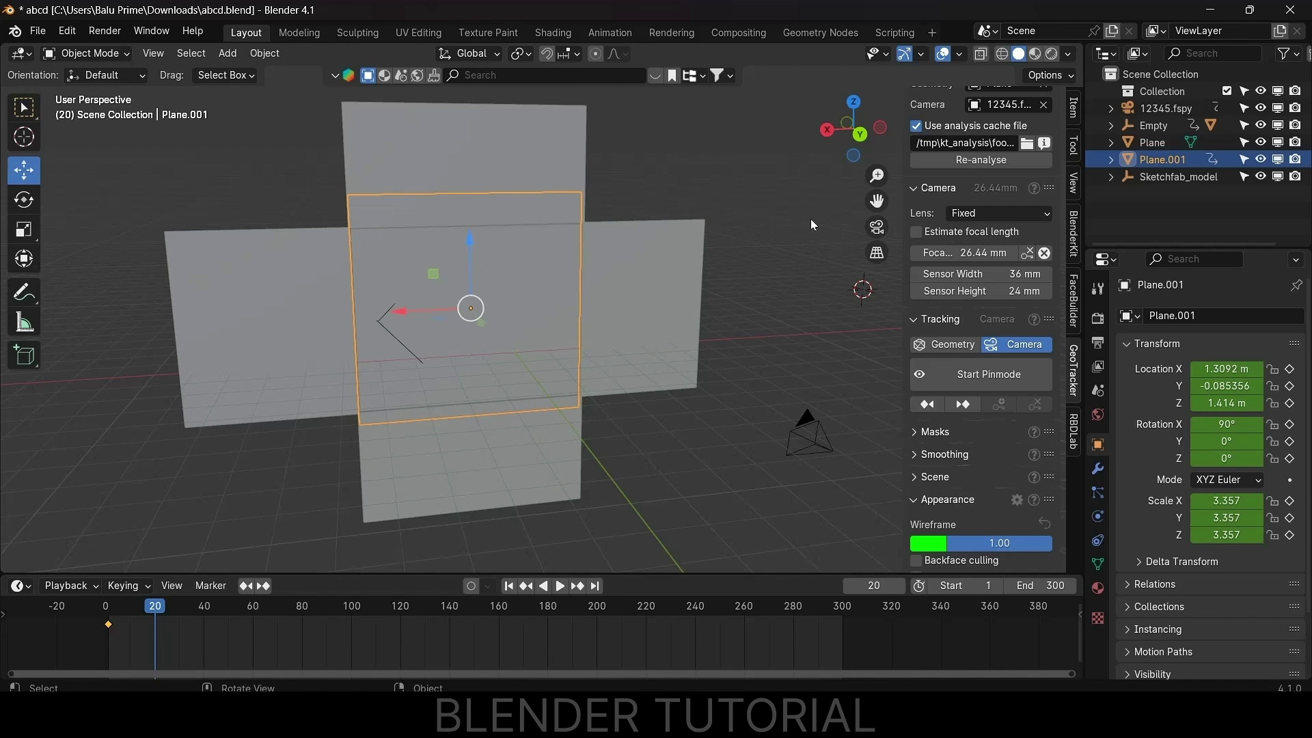
pyautogui.press('i')
# - At frame 39, lower the covering plane along Z to about -5.66 m and keyframe it to uncover the shoe
pyautogui.press('space')
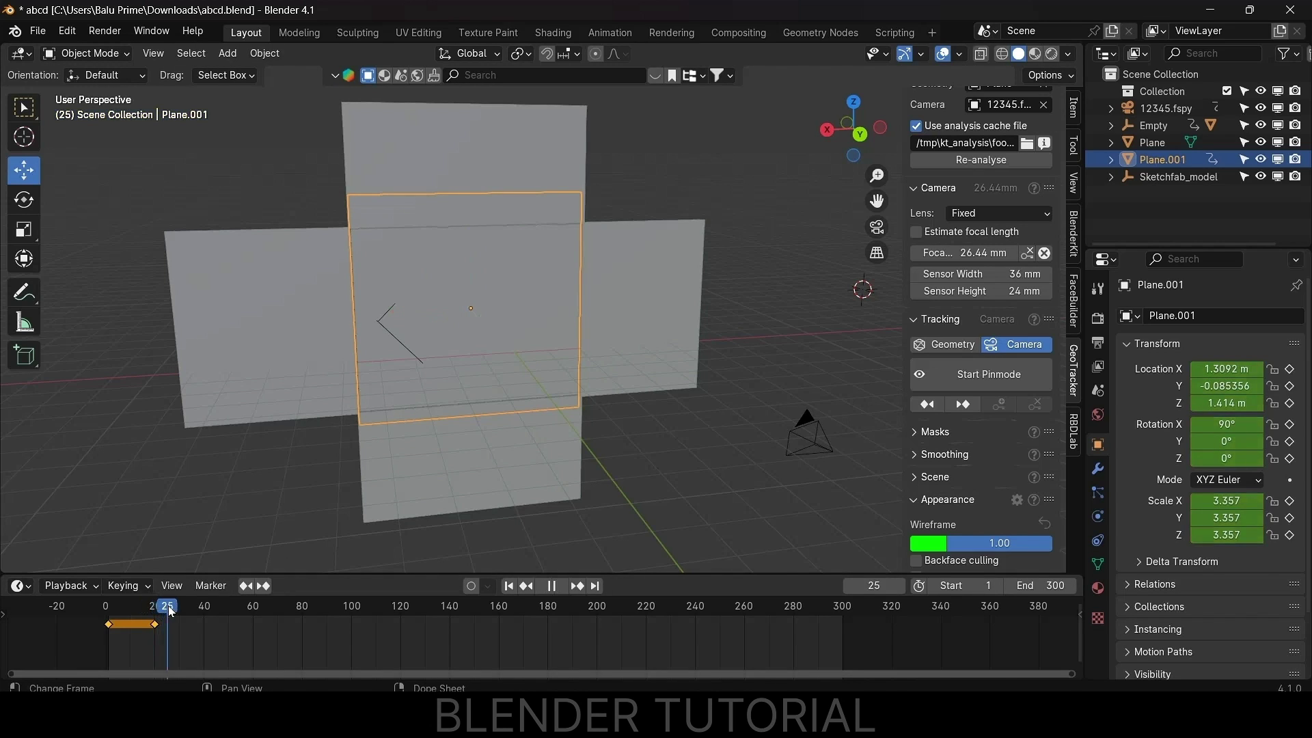
pyautogui.moveTo(201, 615); pyautogui.dragTo(203, 616)
pyautogui.moveTo(474, 248); pyautogui.dragTo(513, 460)
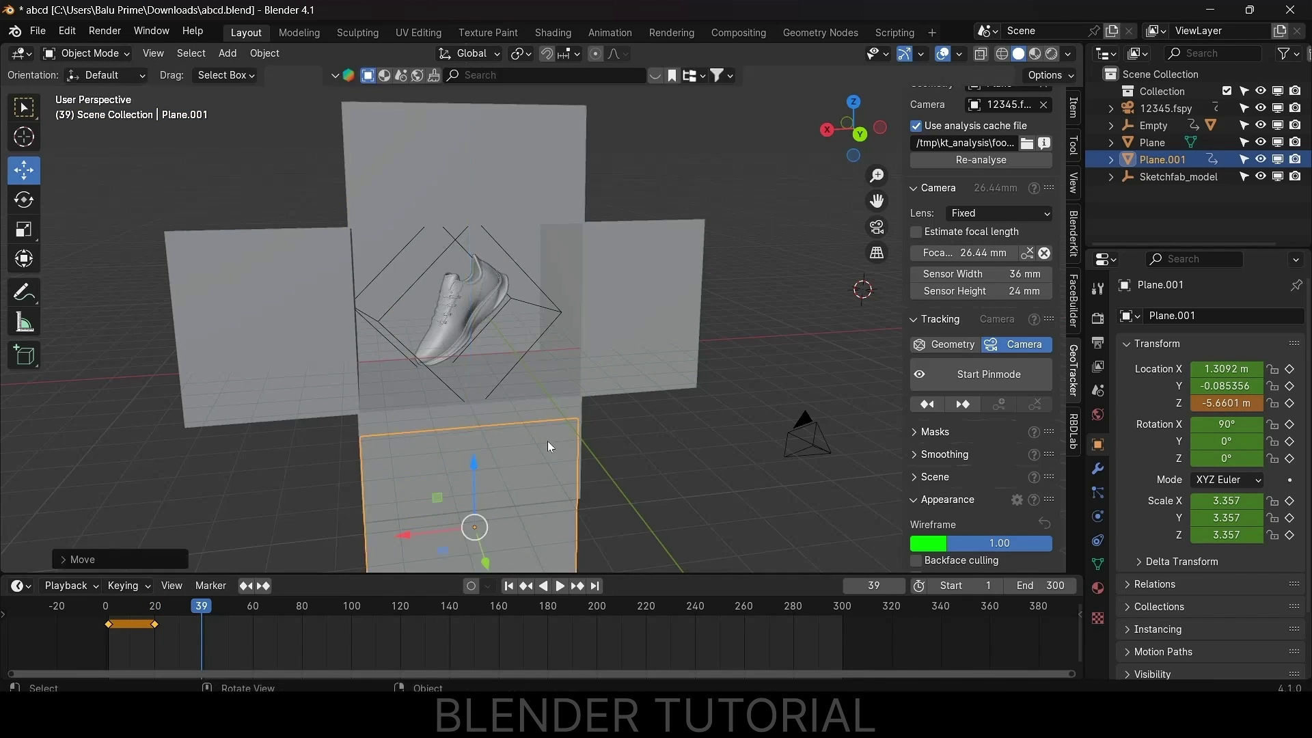
pyautogui.press('i')
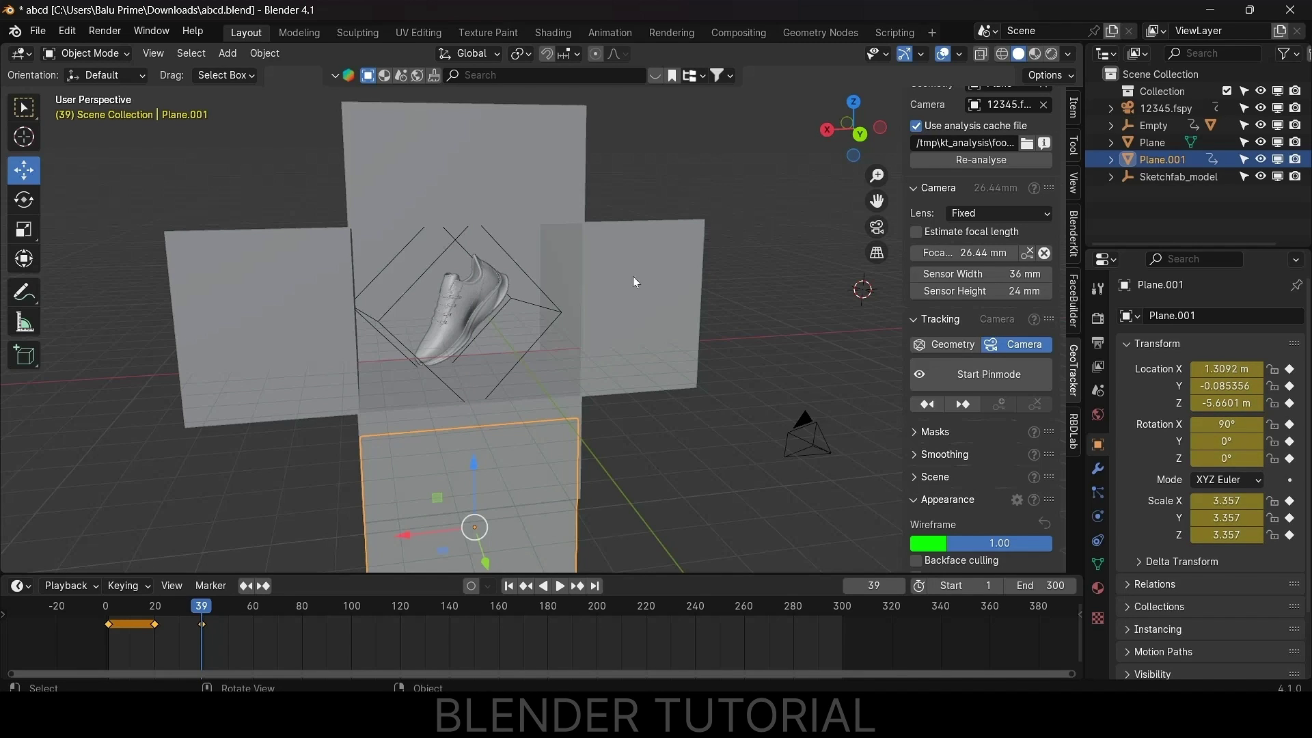
# - At frame 48, add a second plane, move it along X to about 1.45 m, and rotate it 90° about X
pyautogui.moveTo(221, 612); pyautogui.dragTo(208, 612, button='middle')
pyautogui.moveTo(189, 609)
pyautogui.mouseDown()
pyautogui.moveTo(121, 609)
pyautogui.moveTo(277, 625)
pyautogui.moveTo(506, 617)
pyautogui.moveTo(211, 623)
pyautogui.mouseUp()
pyautogui.click(226, 54)
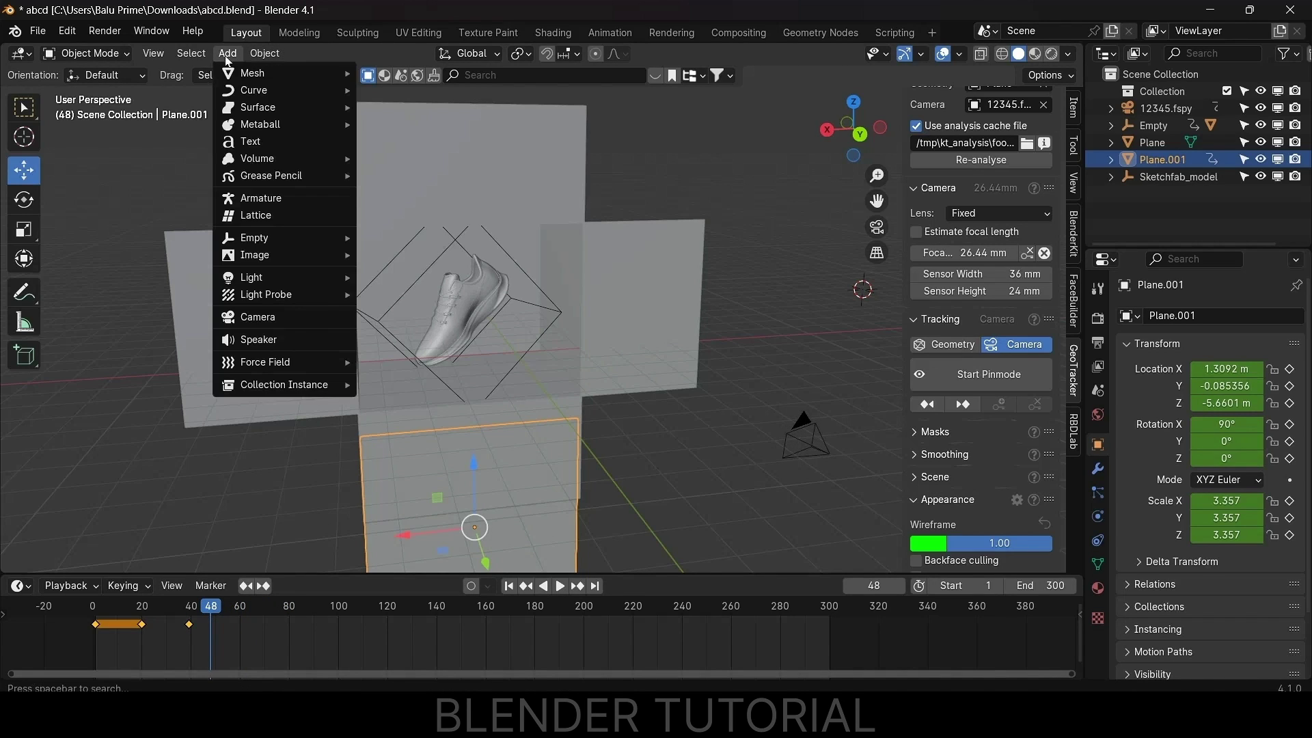
pyautogui.moveTo(287, 73)
pyautogui.click(393, 74)
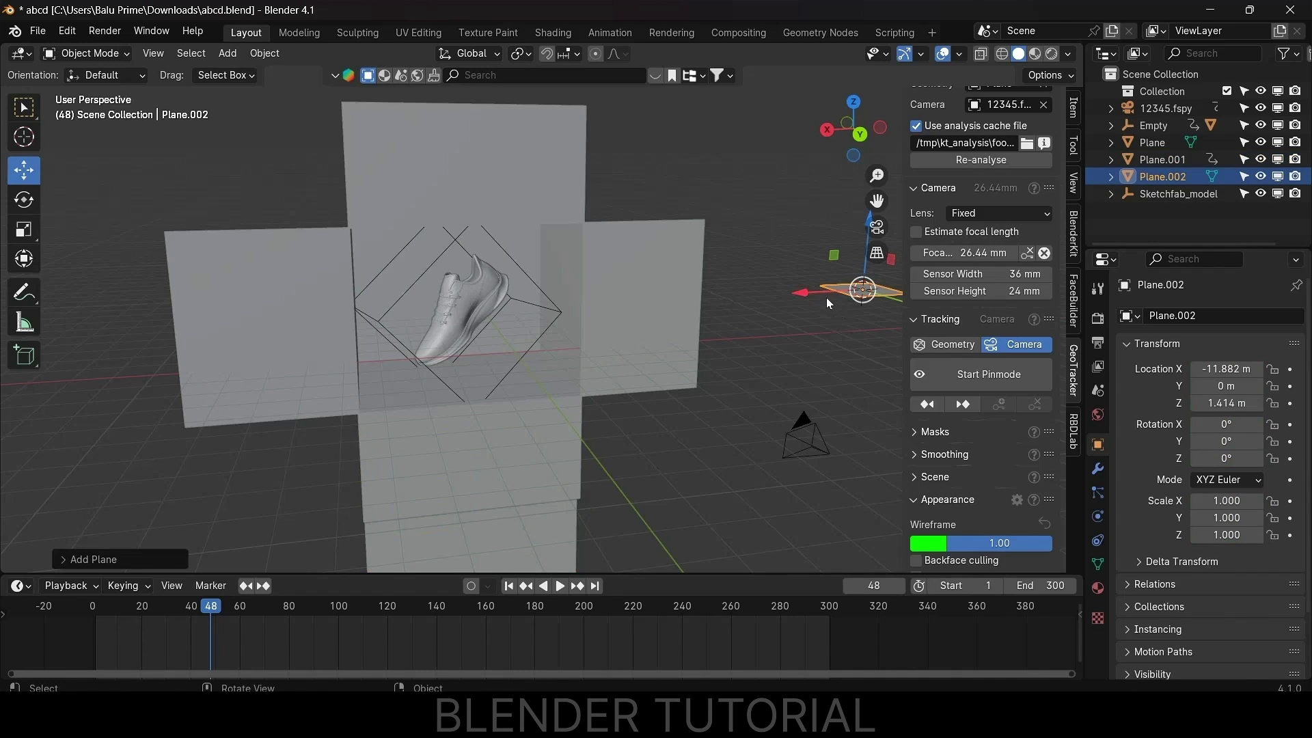
pyautogui.press('g')
pyautogui.press('x')
pyautogui.click(666, 371)
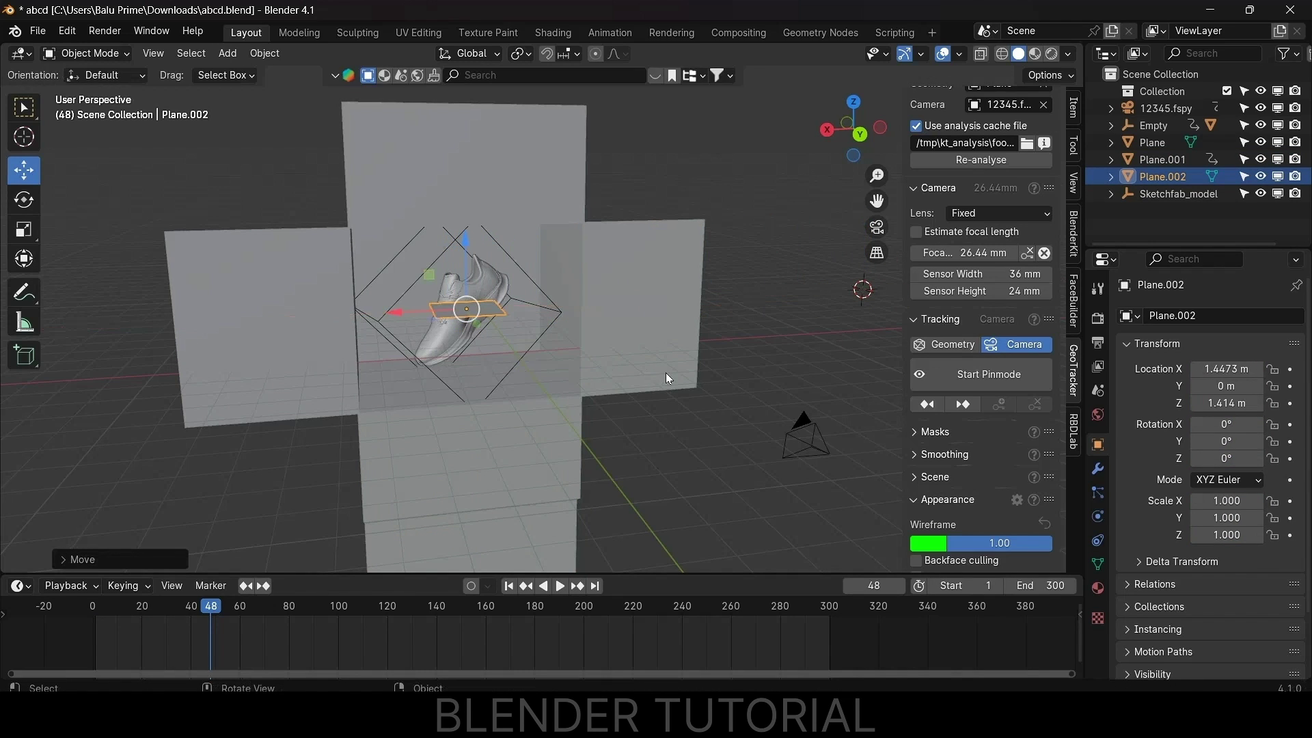
pyautogui.write('rx90')
pyautogui.press('Return')
# - Scale the second plane to about 1.64 by 2.70 and place it at about X 2.88 m, Y -0.19 m over half the opening
pyautogui.press('s')
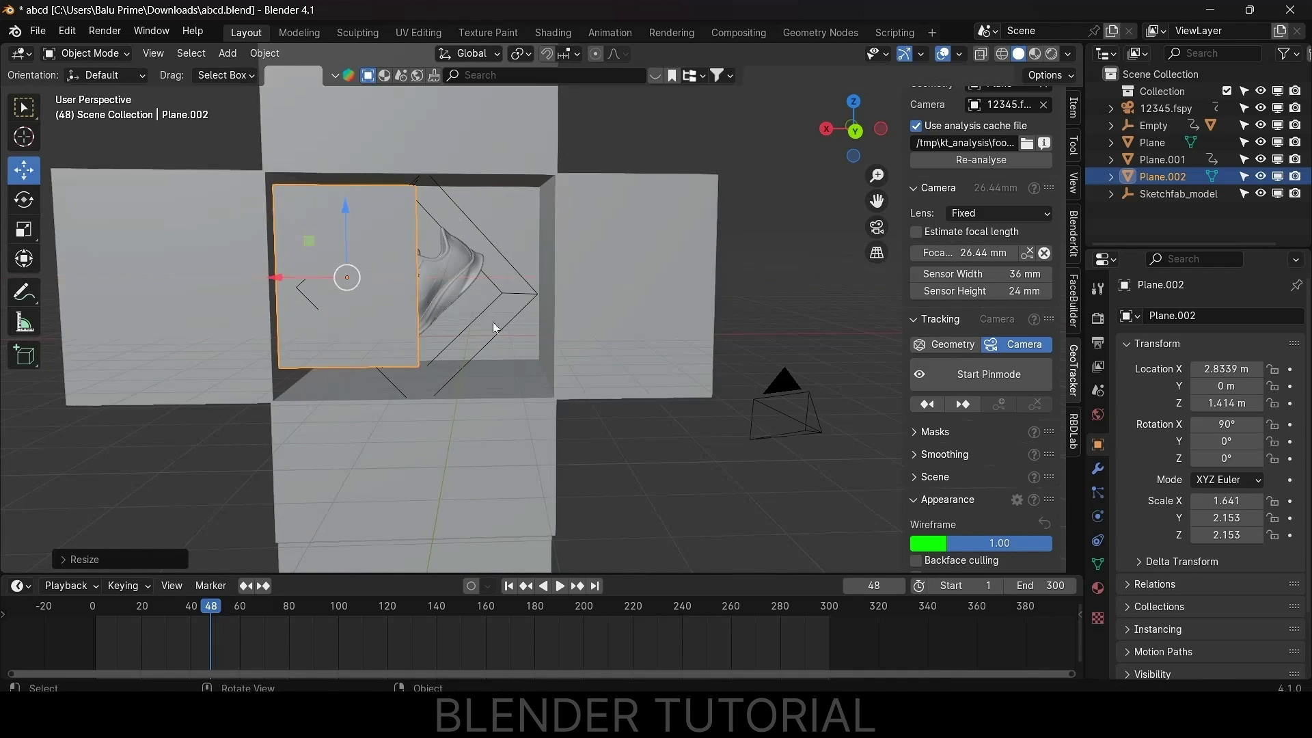
pyautogui.click(514, 314)
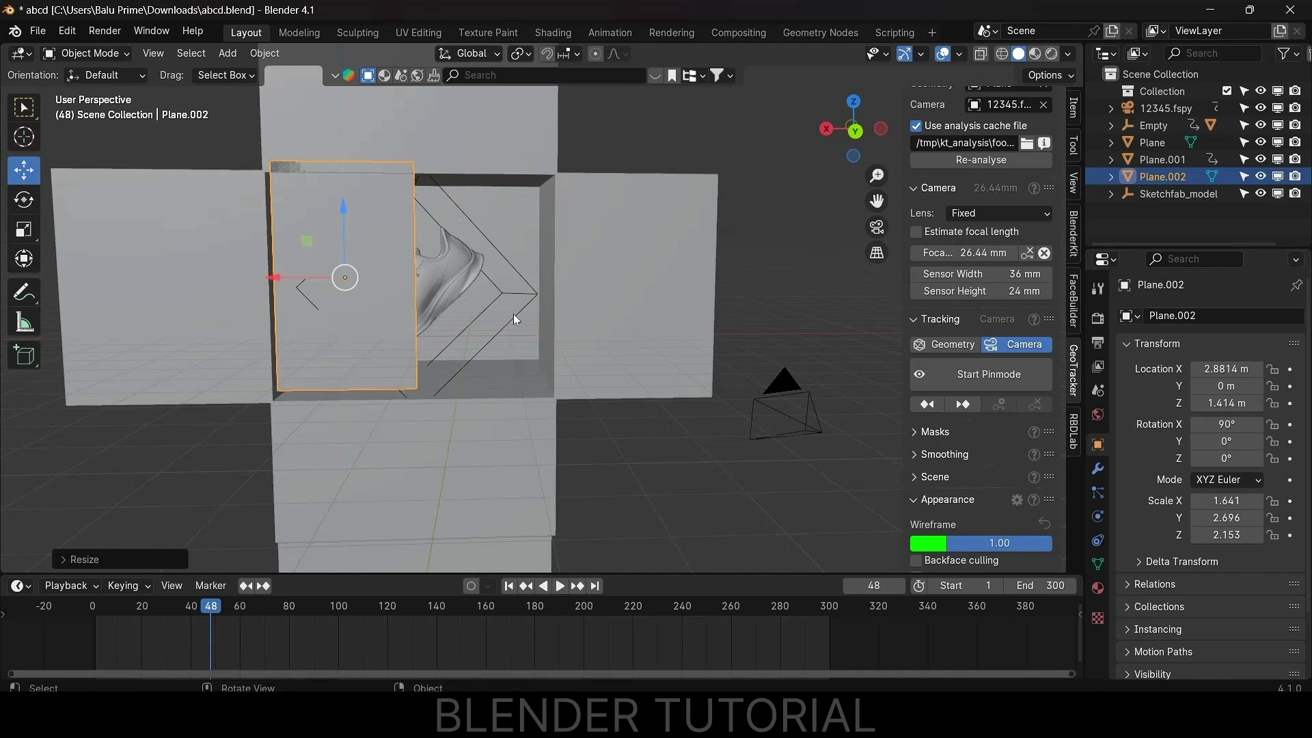
pyautogui.press('g')
pyautogui.press('y')
pyautogui.click(444, 260)
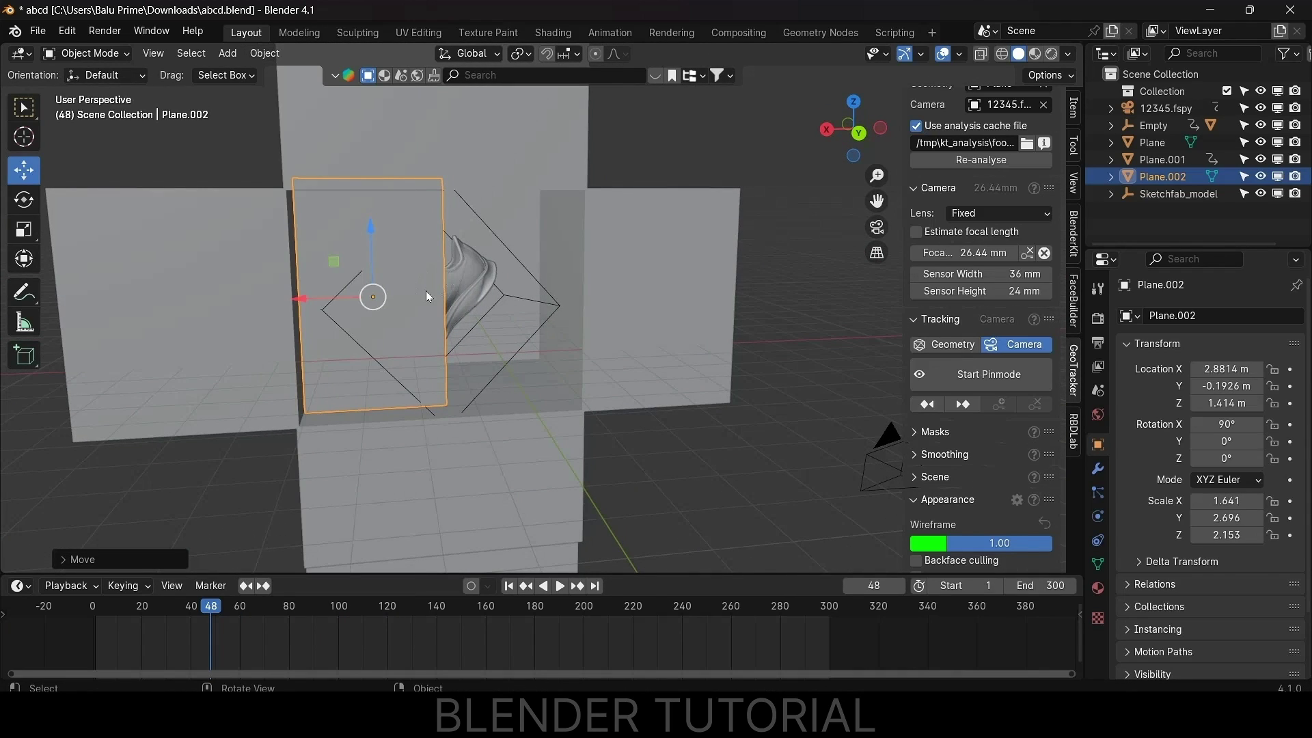
# - Apply the second plane's scale so that all its scale values become 1.000
pyautogui.moveTo(426, 290); pyautogui.dragTo(515, 316, button='middle')
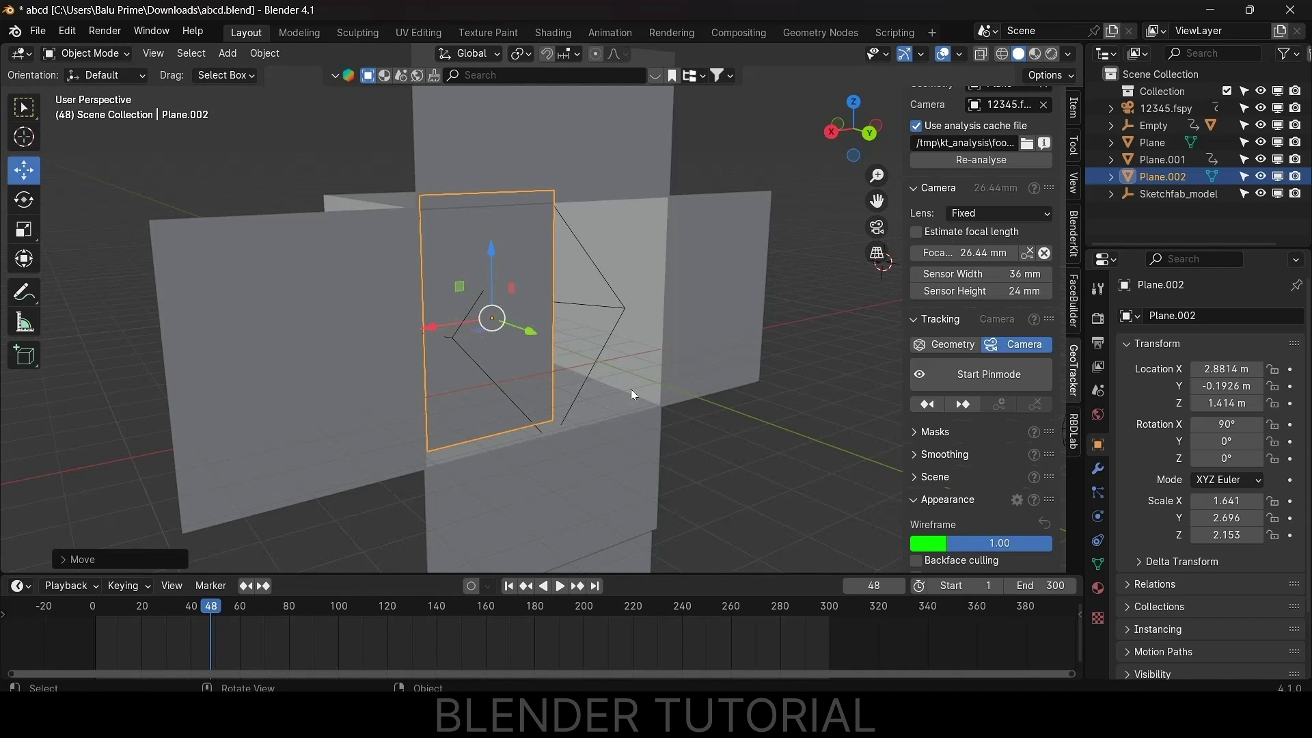
pyautogui.click(270, 55)
pyautogui.moveTo(329, 140)
pyautogui.click(469, 174)
pyautogui.moveTo(469, 175); pyautogui.dragTo(477, 342, button='middle')
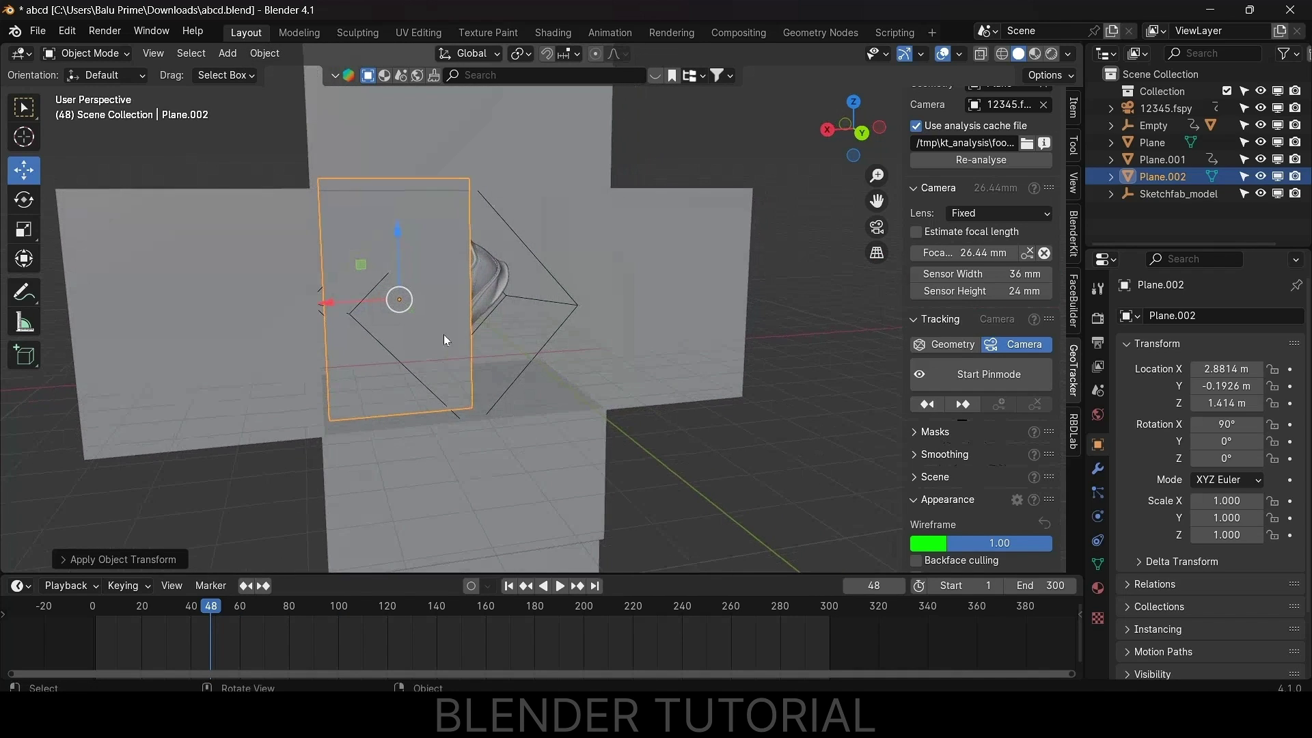
# - Subdivide the second plane's mesh with 50 cuts and return to Object Mode
pyautogui.press('Tab')
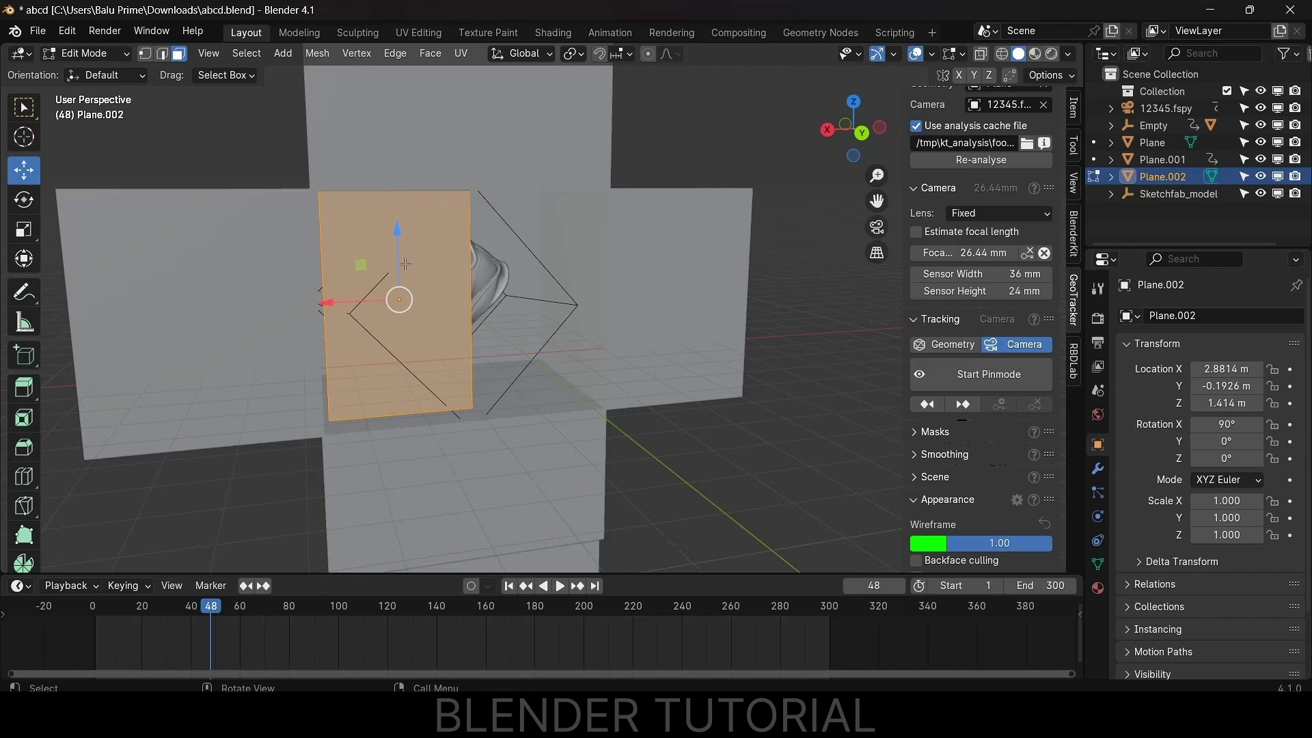
pyautogui.rightClick(436, 223)
pyautogui.click(436, 223)
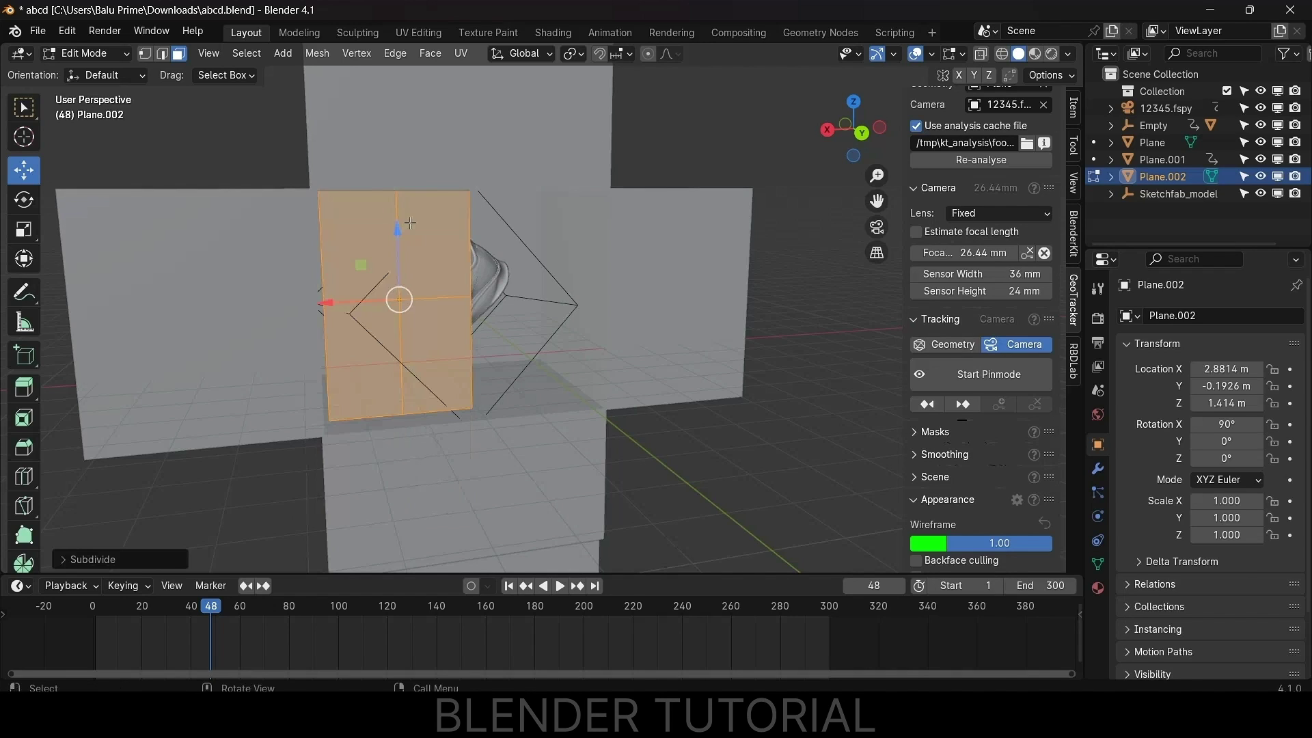
pyautogui.click(58, 560)
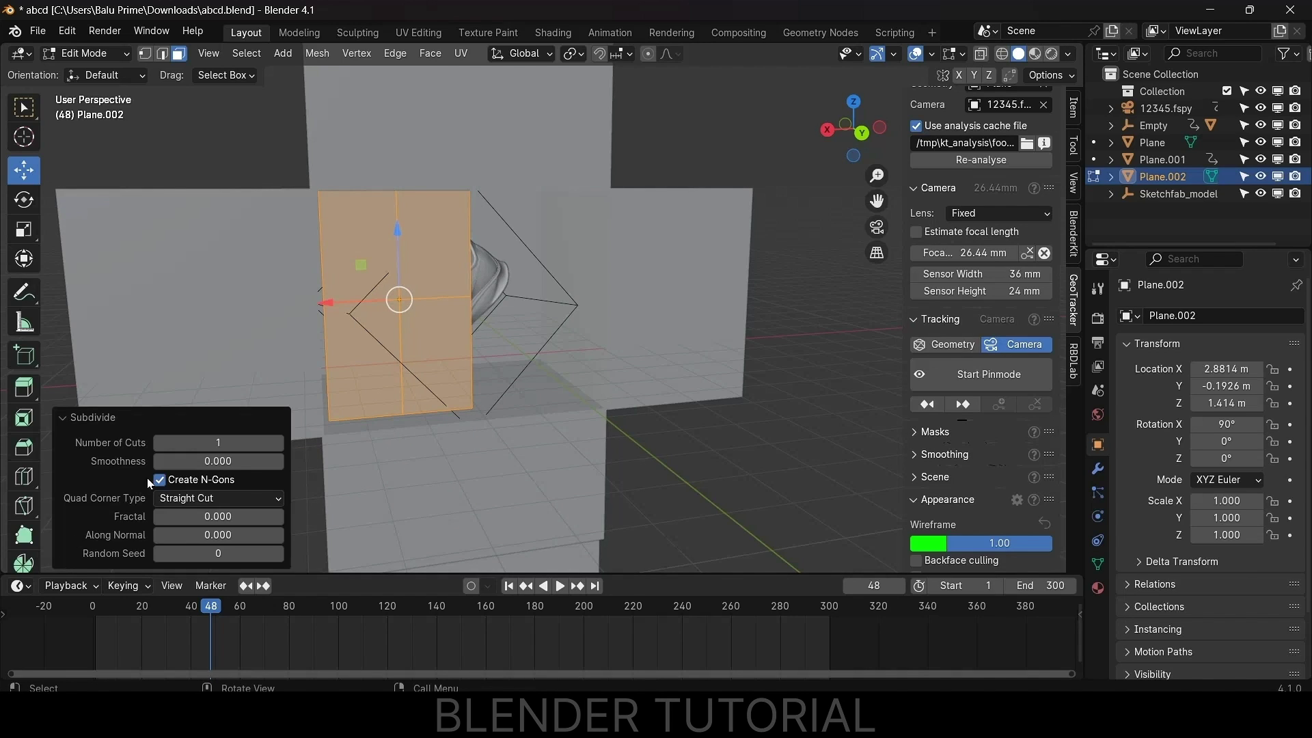
pyautogui.write('5')
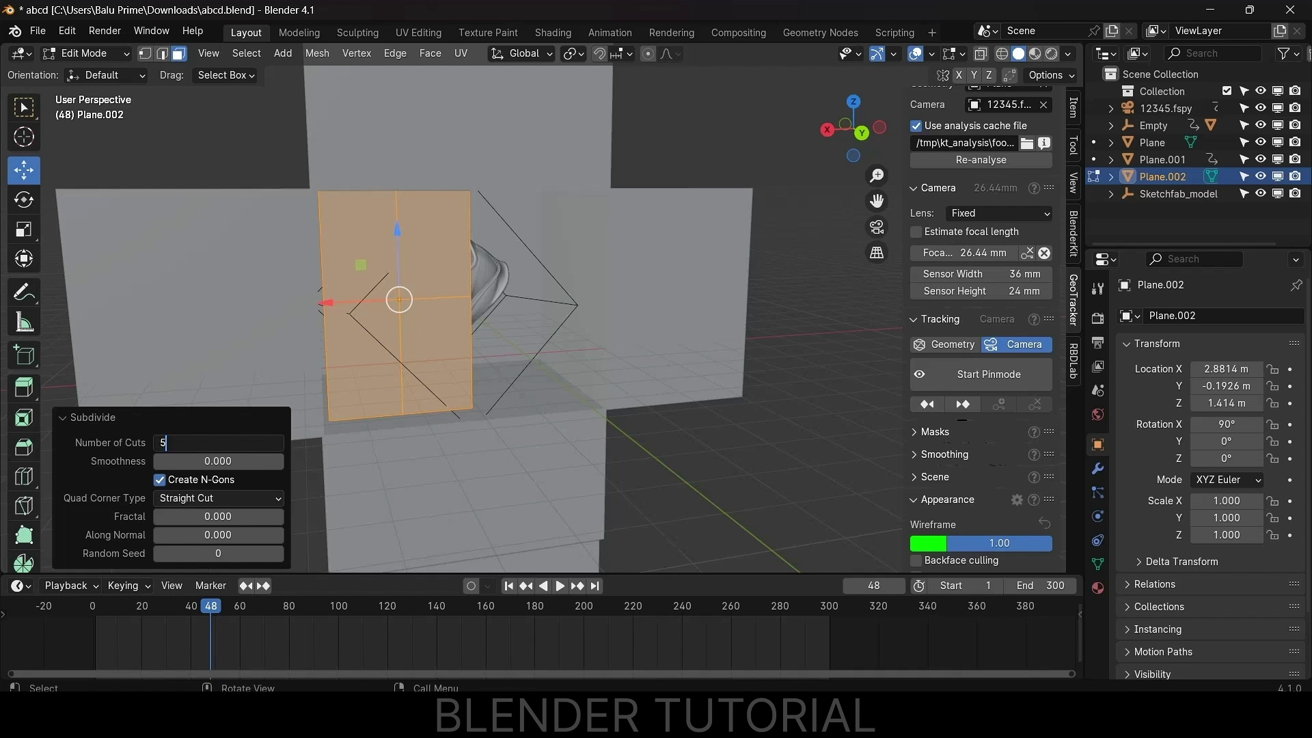
pyautogui.write('0')
pyautogui.press('Return')
pyautogui.scroll(6, 454, 320)
pyautogui.keyDown('shift'); pyautogui.moveTo(455, 320); pyautogui.dragTo(600, 389, button='middle'); pyautogui.keyUp('shift')
pyautogui.scroll(2, 601, 389)
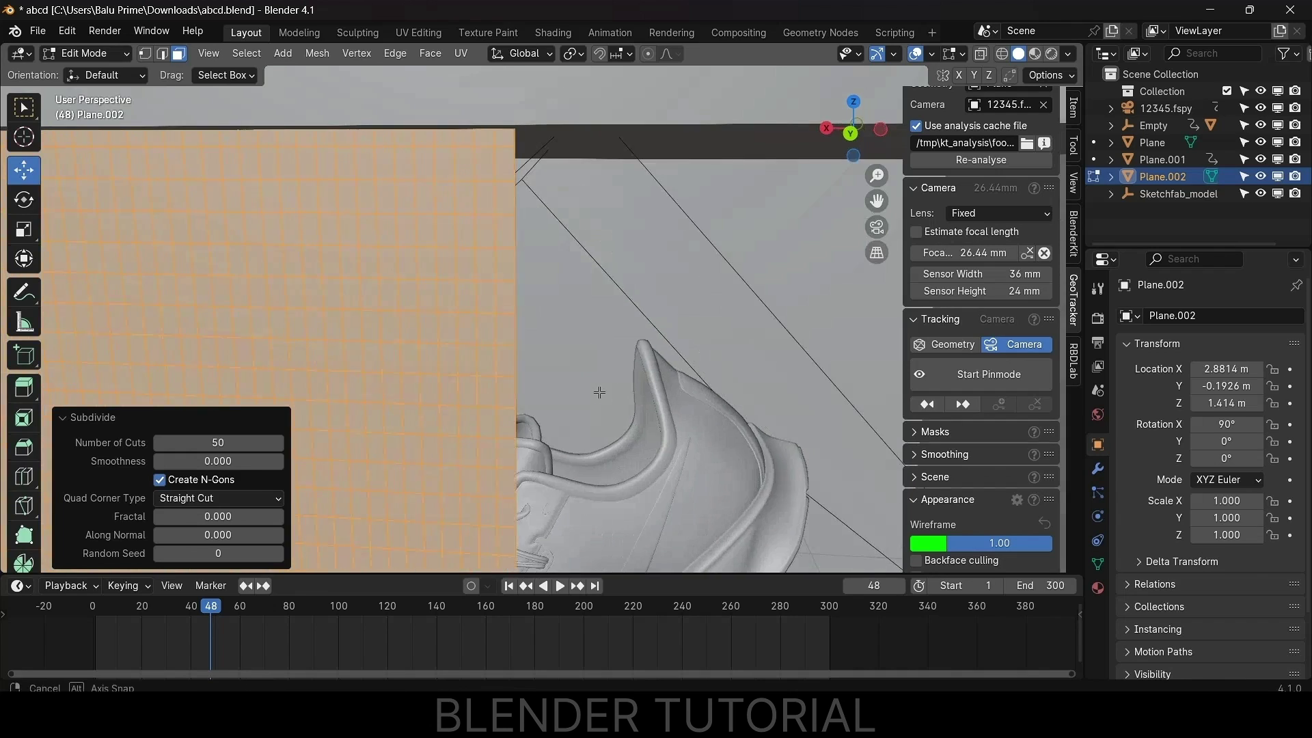
pyautogui.scroll(-6, 577, 309)
pyautogui.press('Tab')
pyautogui.scroll(-3, 574, 306)
pyautogui.moveTo(574, 305); pyautogui.dragTo(621, 320, button='middle')
pyautogui.scroll(1, 668, 372)
pyautogui.keyDown('shift'); pyautogui.moveTo(668, 371); pyautogui.dragTo(568, 299, button='middle'); pyautogui.keyUp('shift')
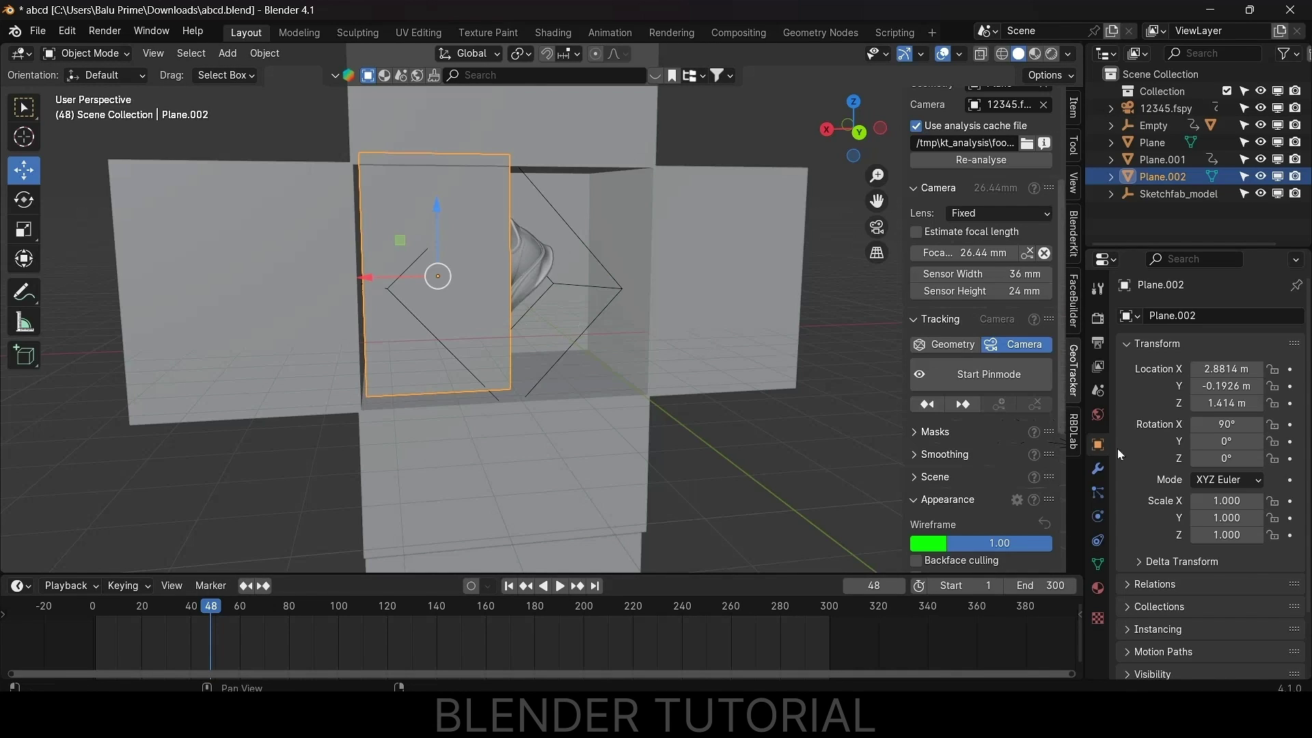
# - At frame 1, add Cloth physics to the subdivided second plane
pyautogui.click(1097, 515)
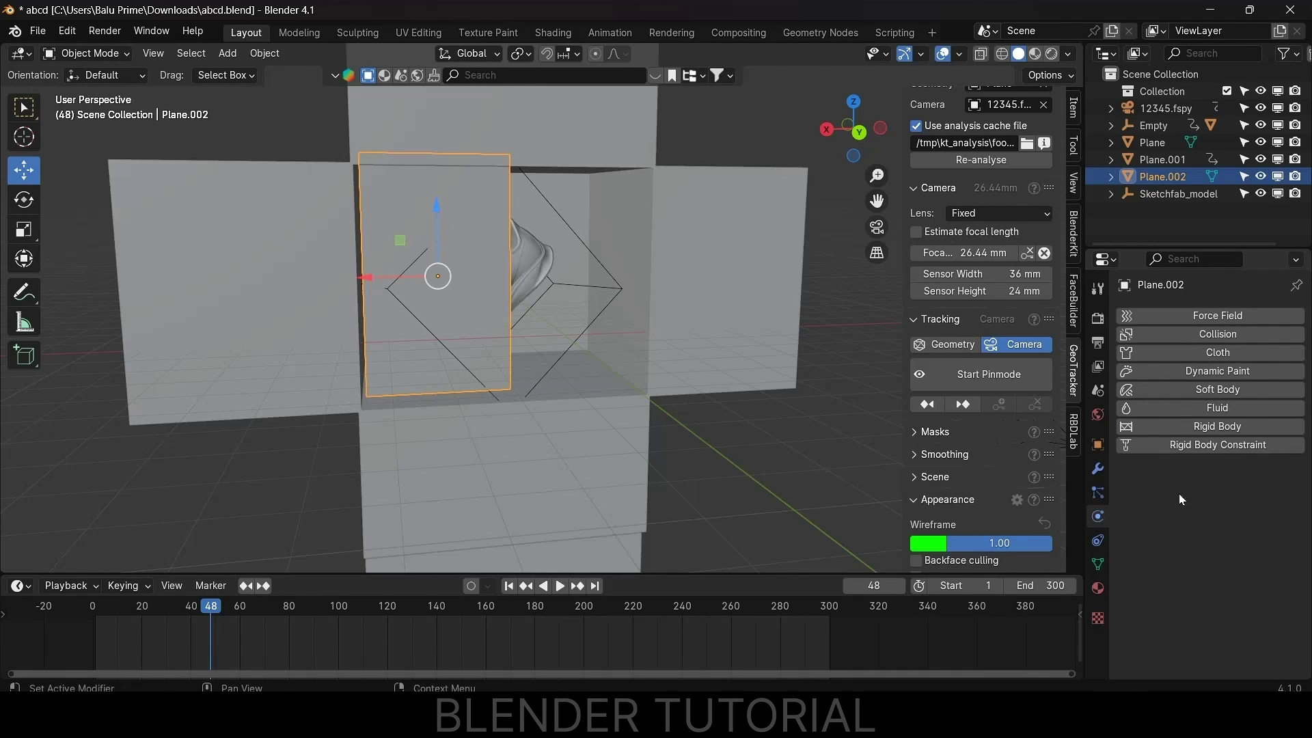
pyautogui.click(510, 587)
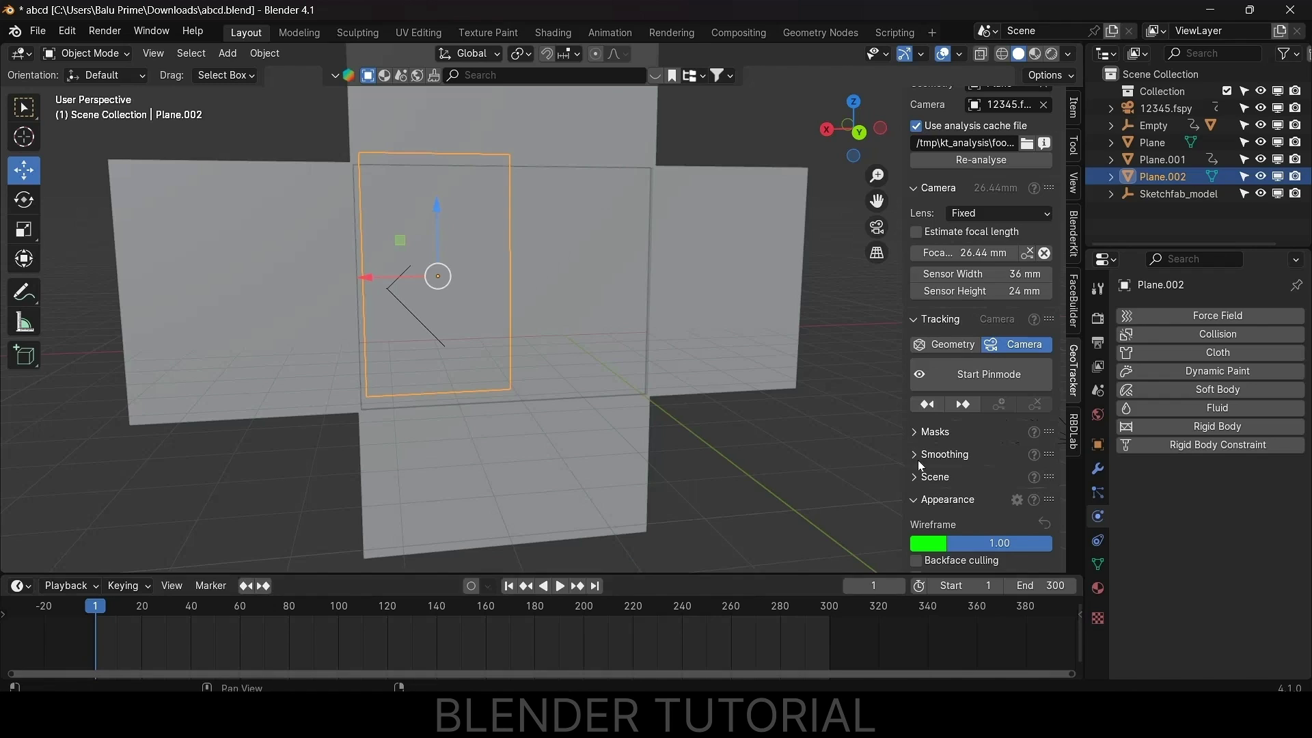
pyautogui.click(1211, 352)
pyautogui.scroll(-6, 1172, 501)
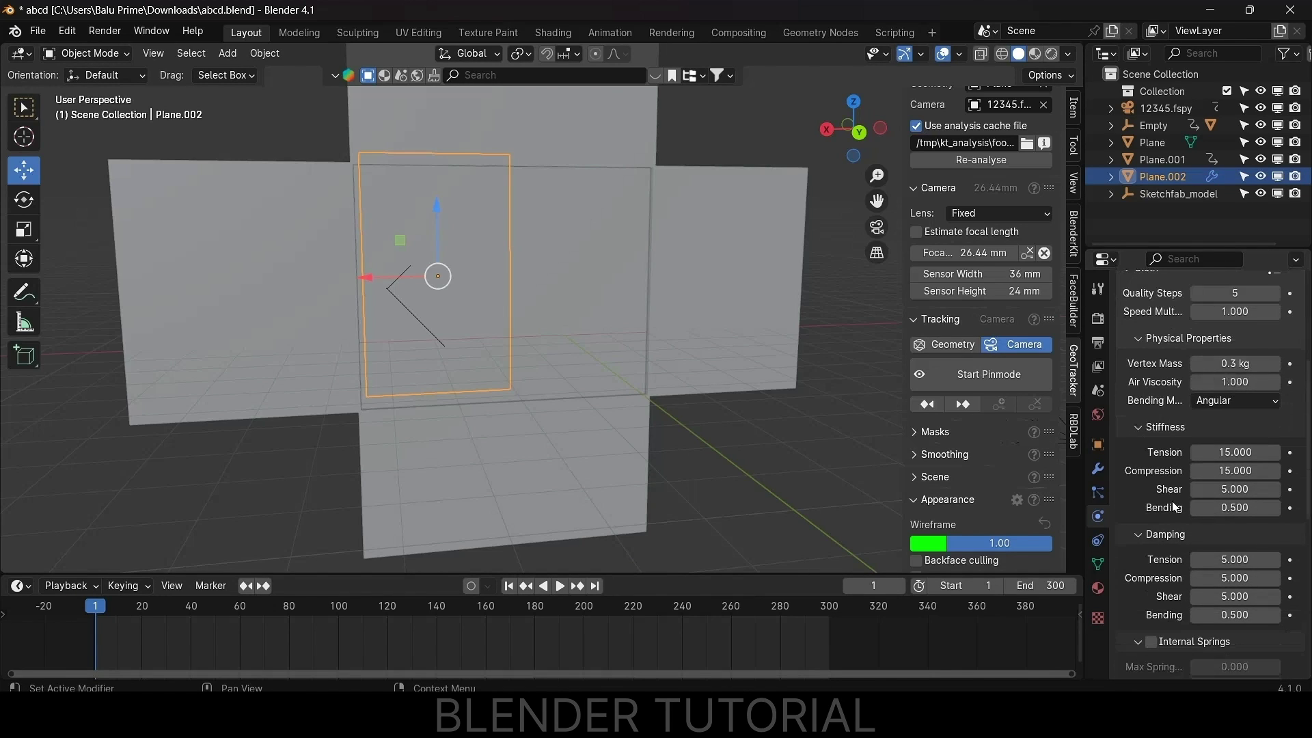
# - Hide the full covering plane in the viewport, play the cloth simulation, and return to frame 1
pyautogui.click(602, 267)
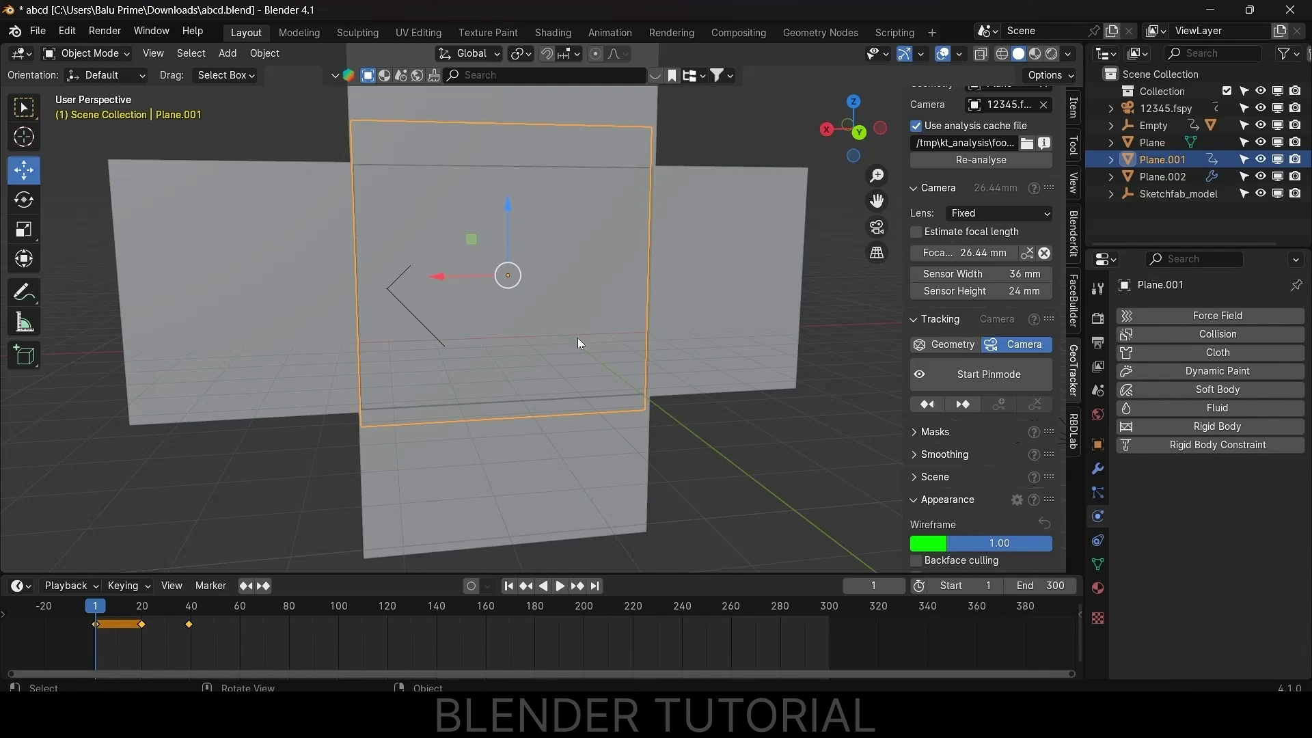
pyautogui.click(1261, 160)
pyautogui.press('space')
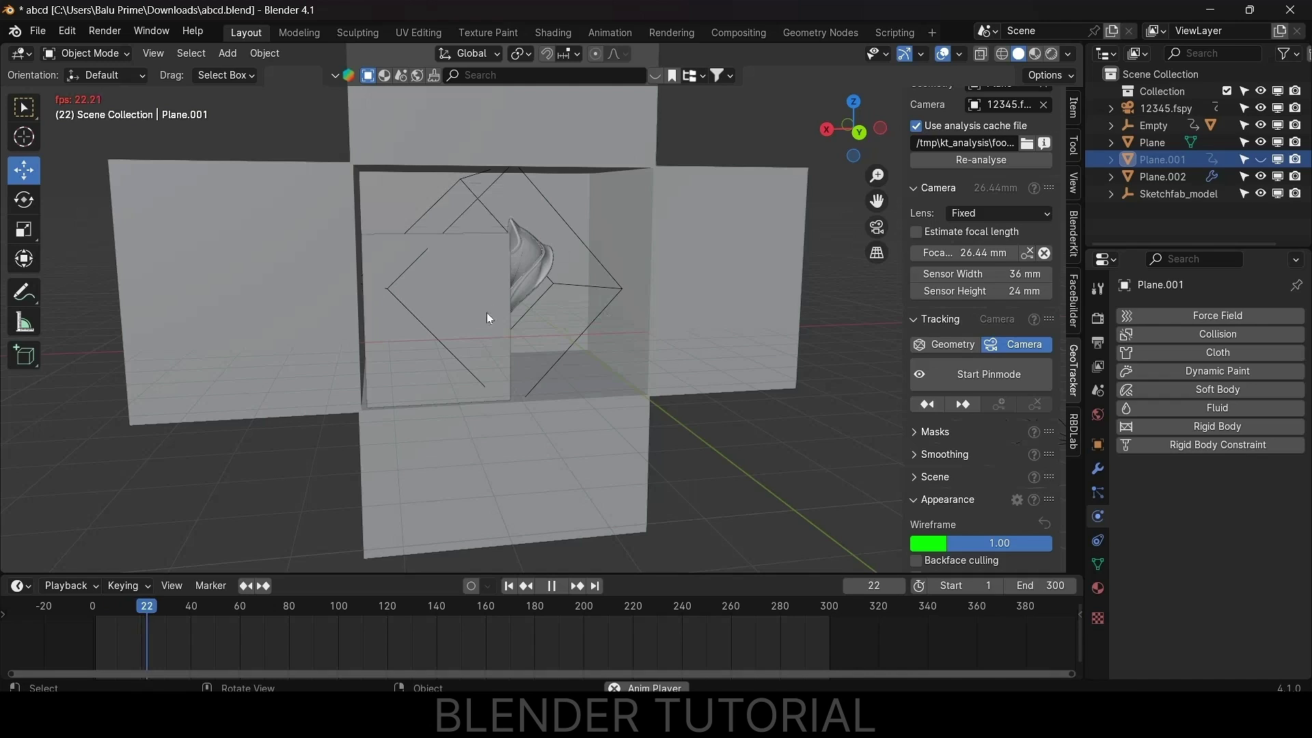
pyautogui.press('space')
pyautogui.click(510, 588)
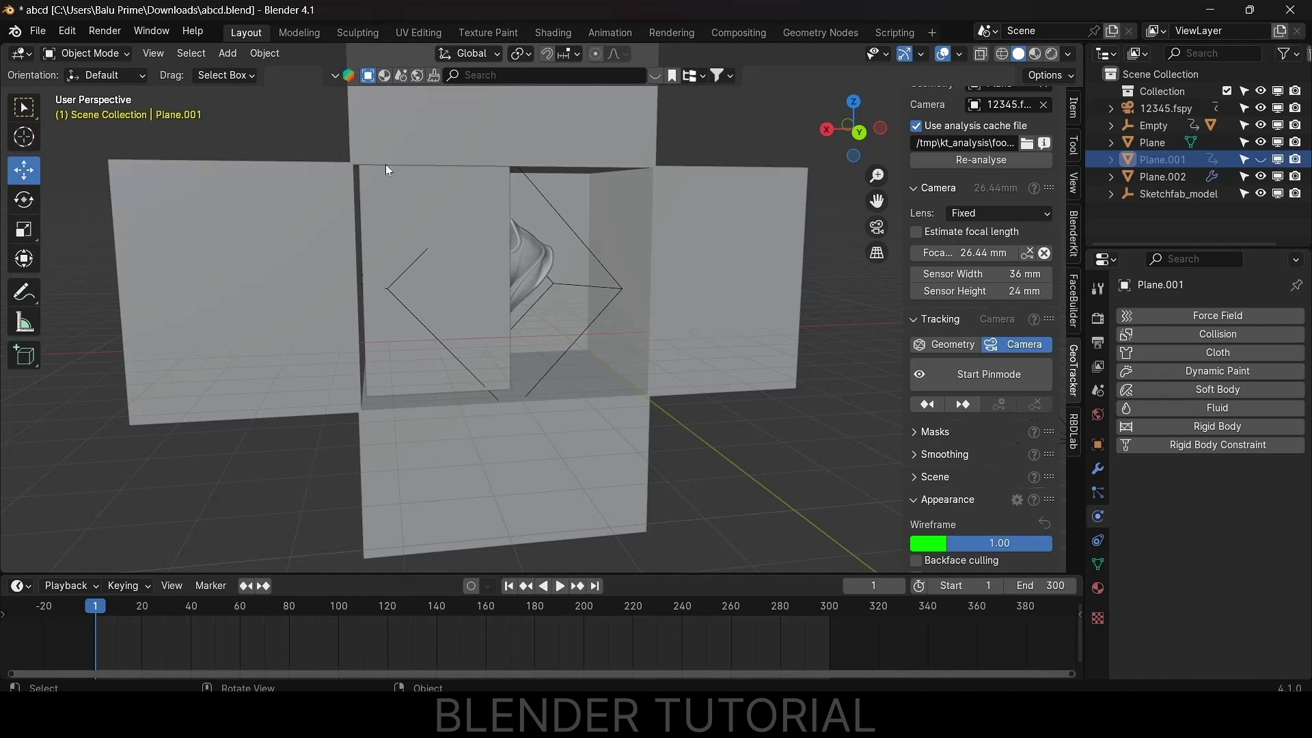
# - In vertex mode on the cloth plane, select five small, spaced vertex clusters along its top edge
pyautogui.moveTo(415, 294); pyautogui.dragTo(577, 388, button='middle')
pyautogui.scroll(4, 432, 291)
pyautogui.click(439, 283)
pyautogui.scroll(-2, 461, 323)
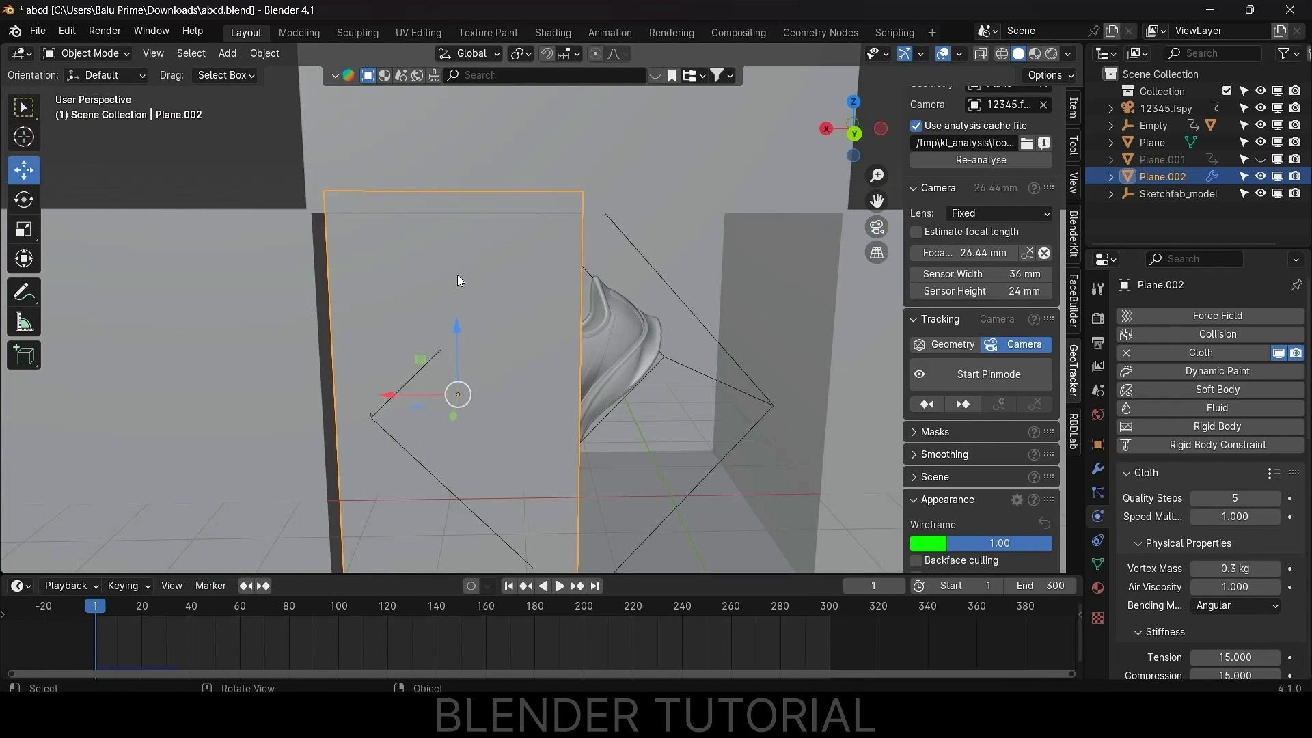
pyautogui.press('Tab')
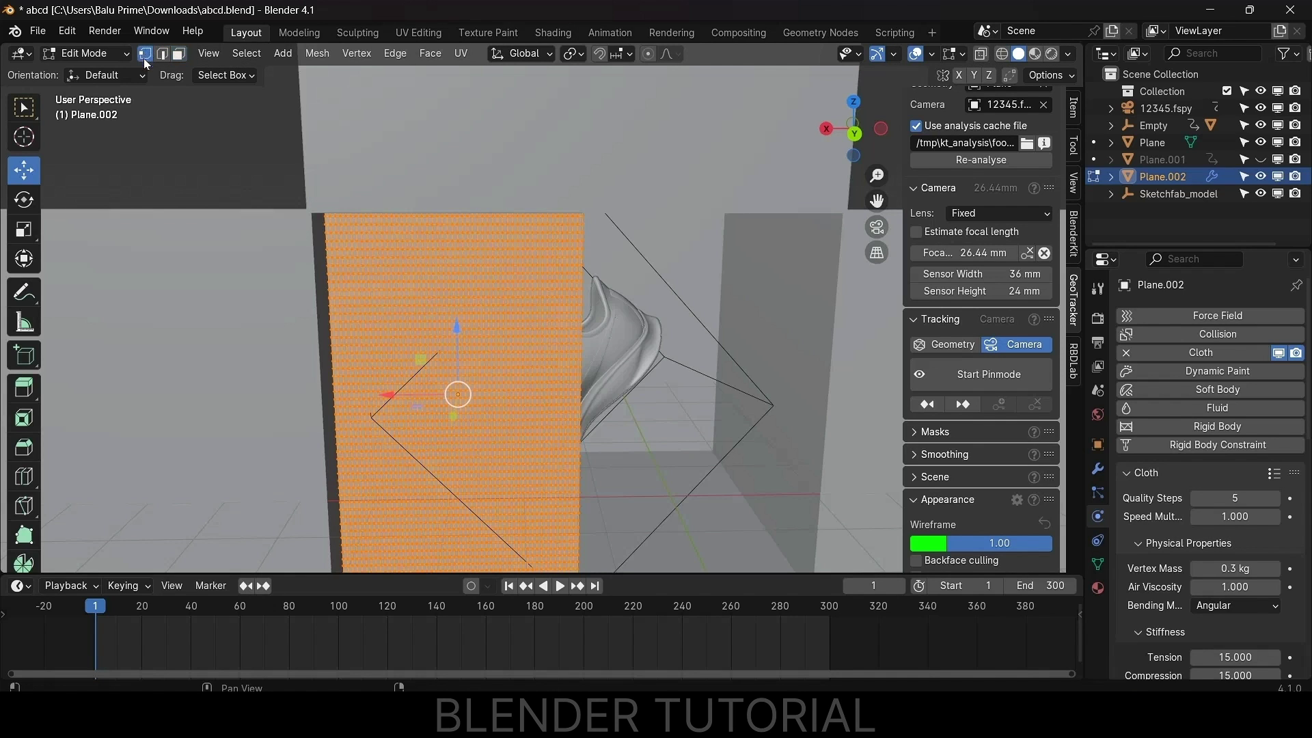
pyautogui.moveTo(506, 306); pyautogui.dragTo(506, 289, button='middle')
pyautogui.keyDown('shift'); pyautogui.moveTo(501, 232); pyautogui.dragTo(499, 316, button='middle'); pyautogui.keyUp('shift')
pyautogui.scroll(3, 499, 317)
pyautogui.keyDown('shift'); pyautogui.moveTo(408, 321); pyautogui.dragTo(498, 325, button='middle'); pyautogui.keyUp('shift')
pyautogui.moveTo(163, 186); pyautogui.dragTo(237, 252)
pyautogui.keyDown('shift'); pyautogui.moveTo(304, 215); pyautogui.dragTo(351, 253); pyautogui.keyUp('shift')
pyautogui.keyDown('shift'); pyautogui.moveTo(459, 223); pyautogui.dragTo(486, 253); pyautogui.keyUp('shift')
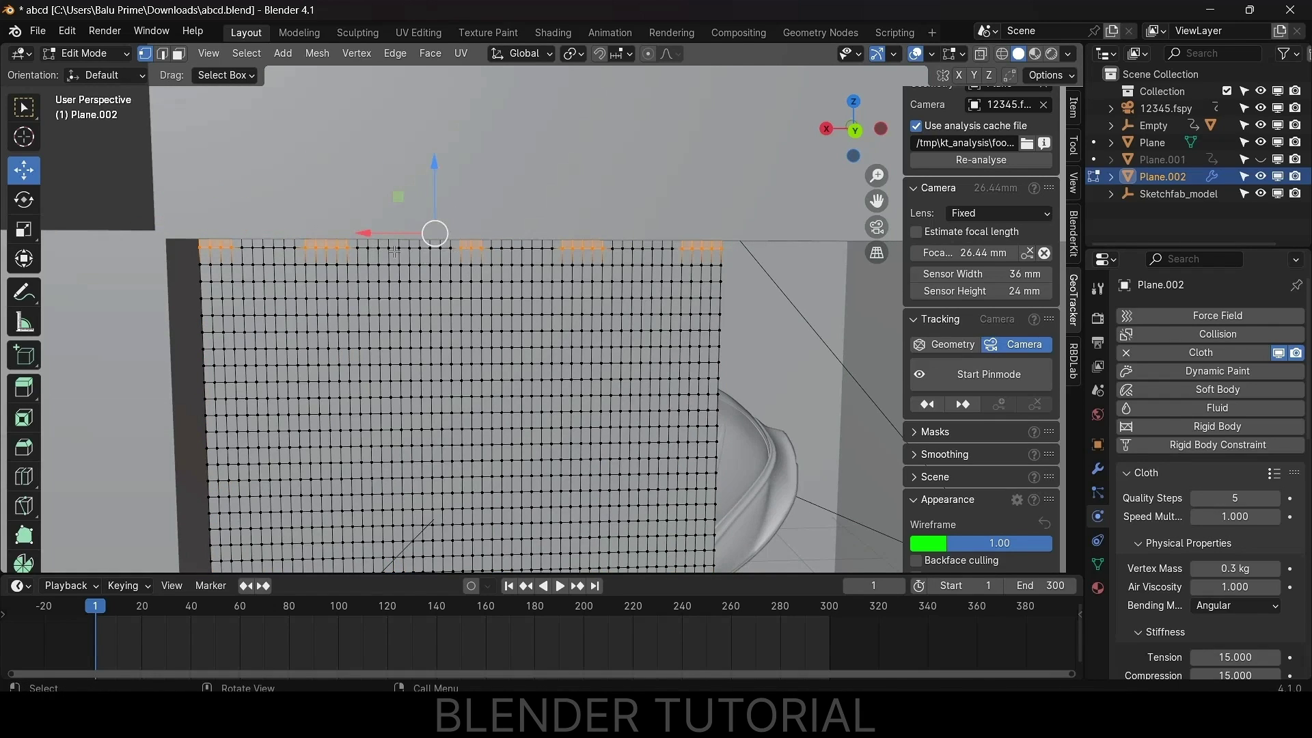
pyautogui.scroll(-4, 541, 283)
pyautogui.moveTo(540, 282); pyautogui.dragTo(496, 234, button='middle')
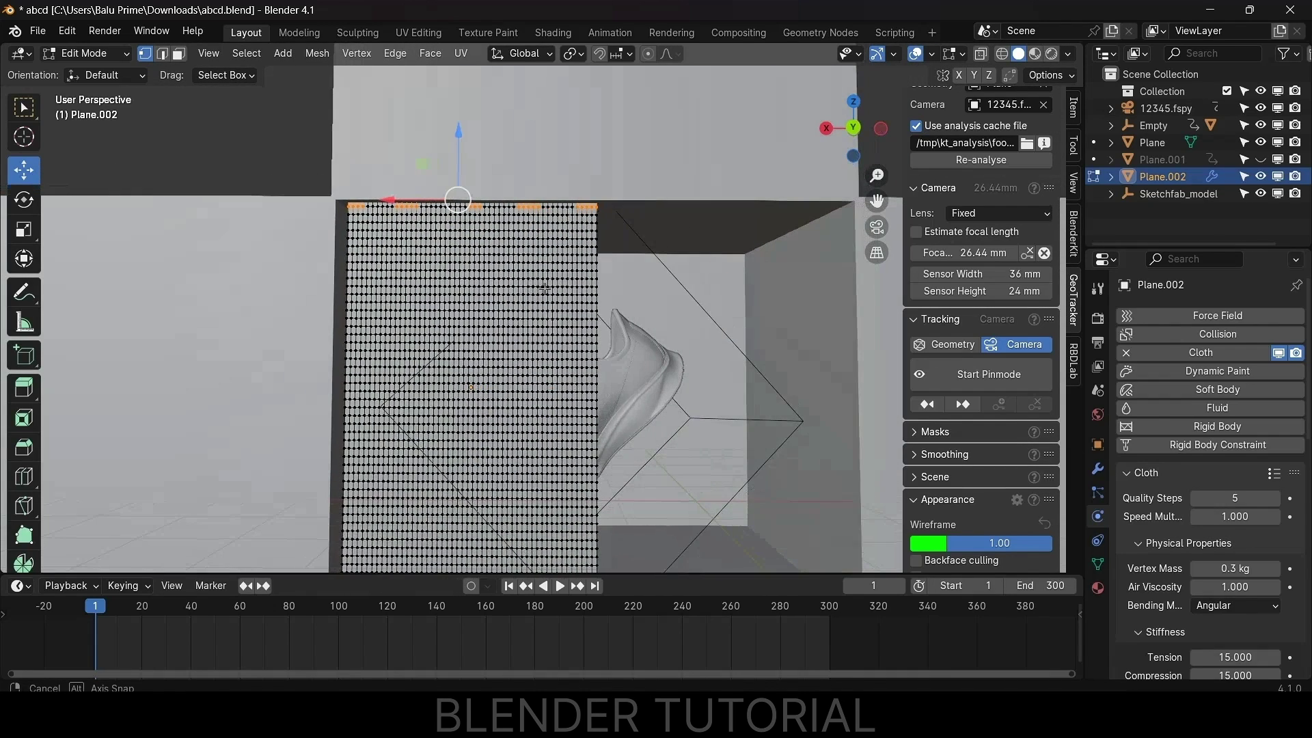
# - Create a vertex group named pins for the selected top-edge vertices
pyautogui.click(1097, 566)
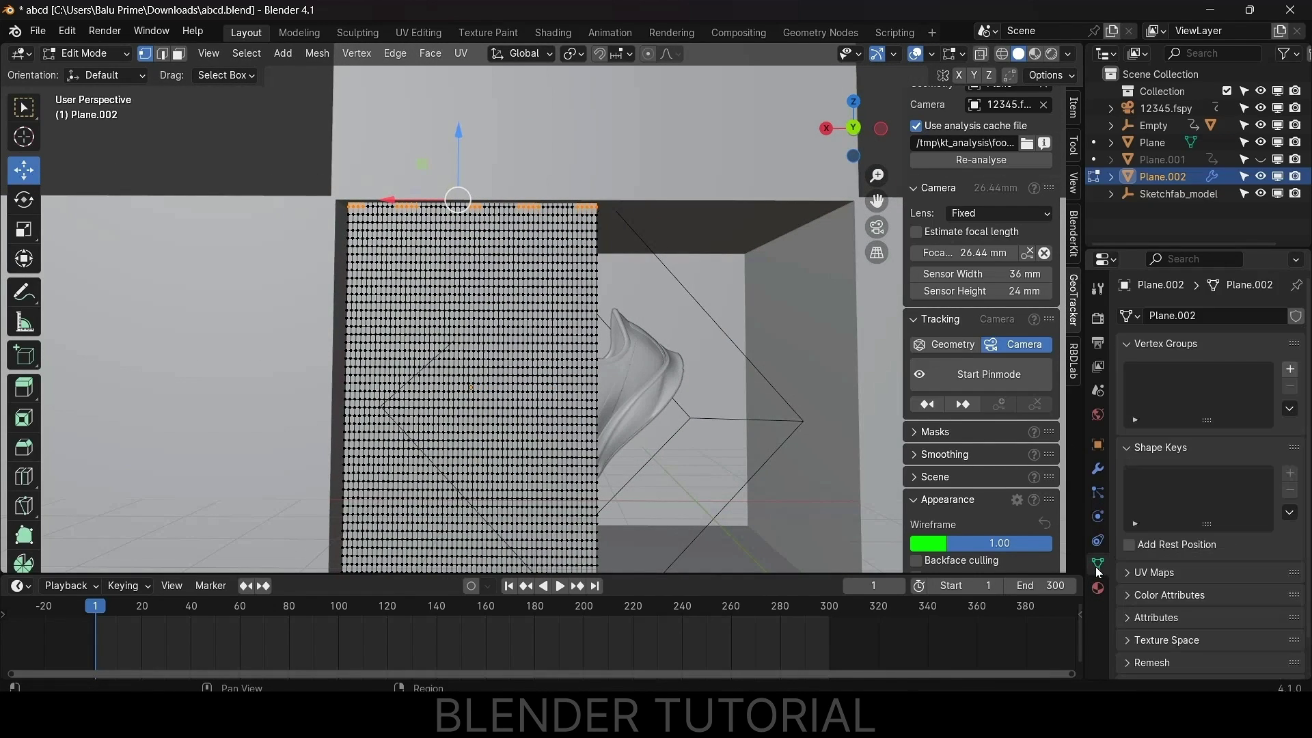
pyautogui.click(1290, 369)
pyautogui.doubleClick(1189, 374)
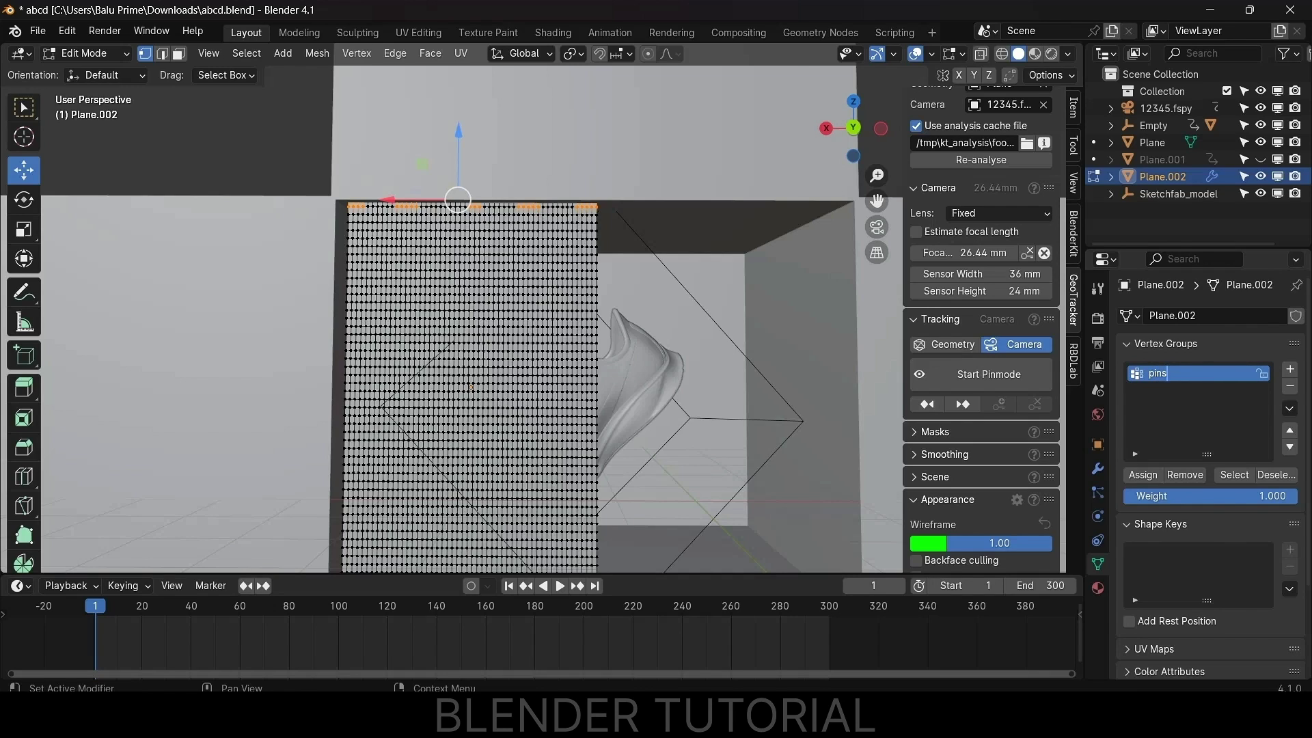
pyautogui.press('Return')
# - Set pins as the cloth's Pin Group in its Shape settings and return to Object Mode
pyautogui.click(1098, 516)
pyautogui.scroll(-15, 1170, 535)
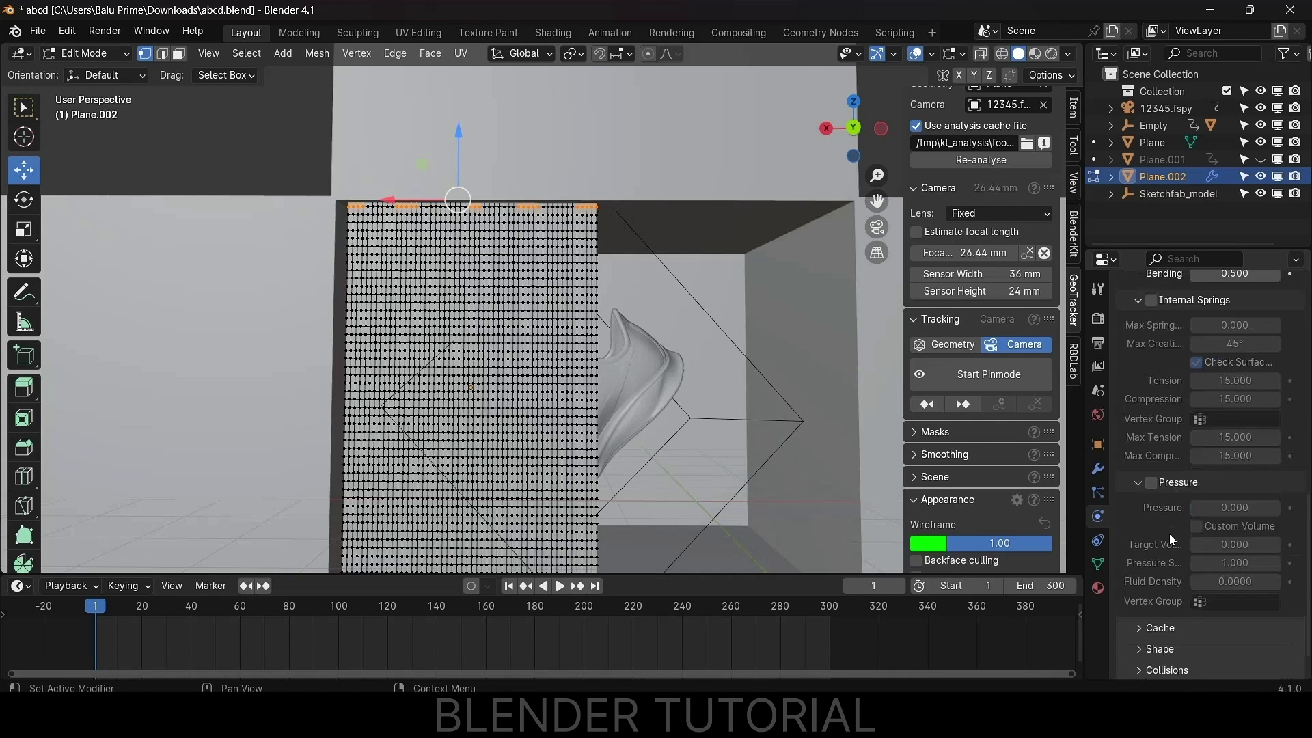
pyautogui.click(1138, 606)
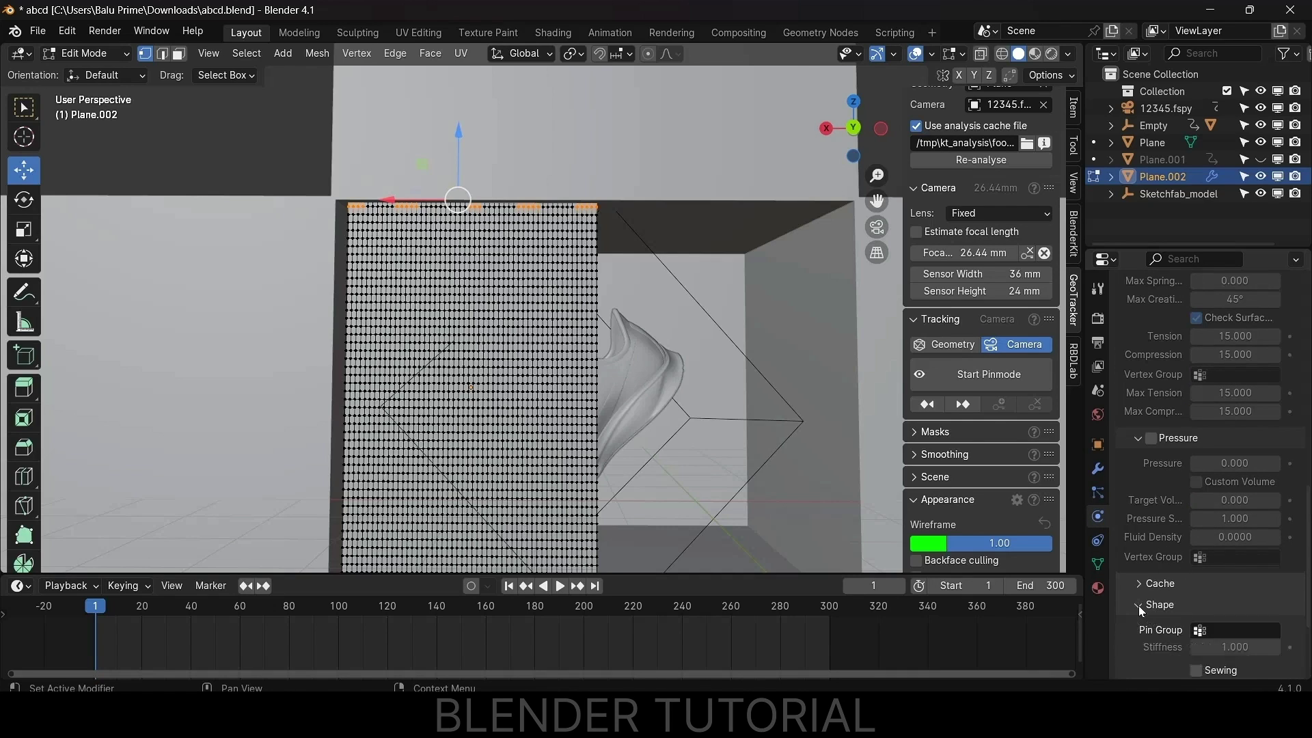
pyautogui.scroll(-4, 1139, 605)
pyautogui.click(1238, 502)
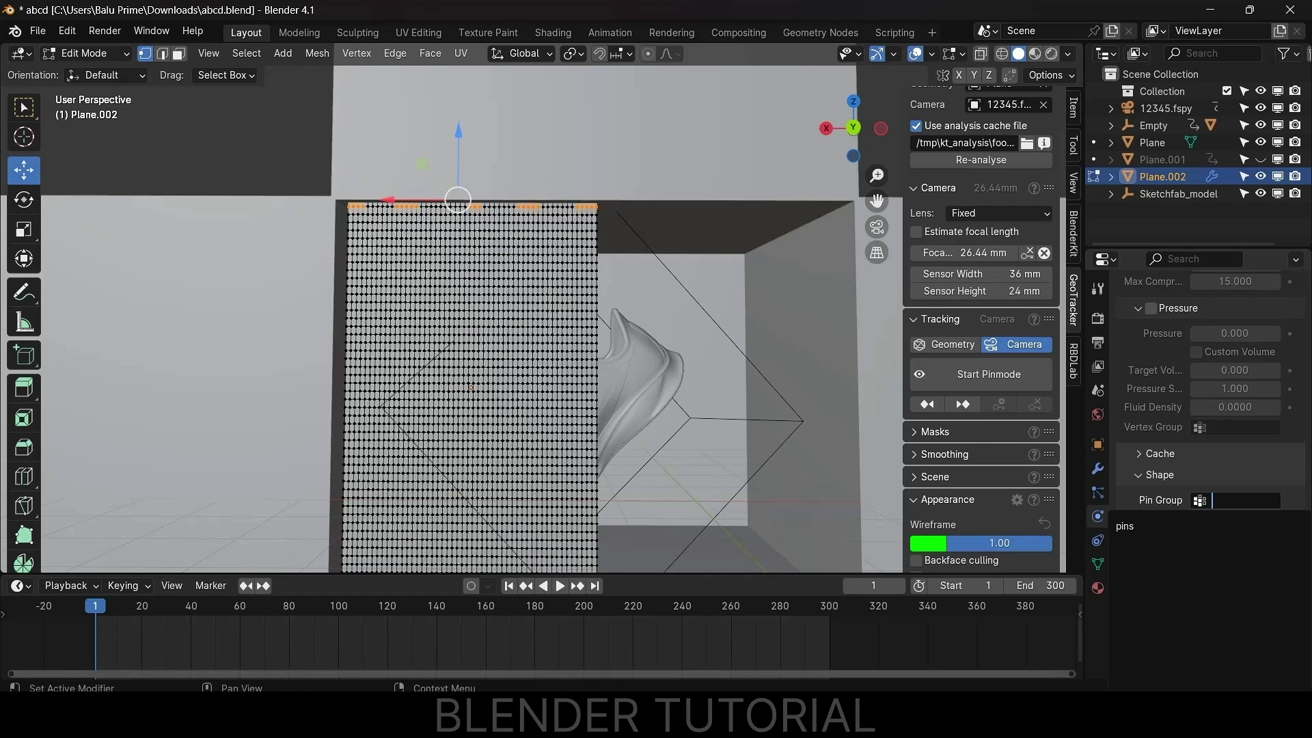
pyautogui.click(1147, 526)
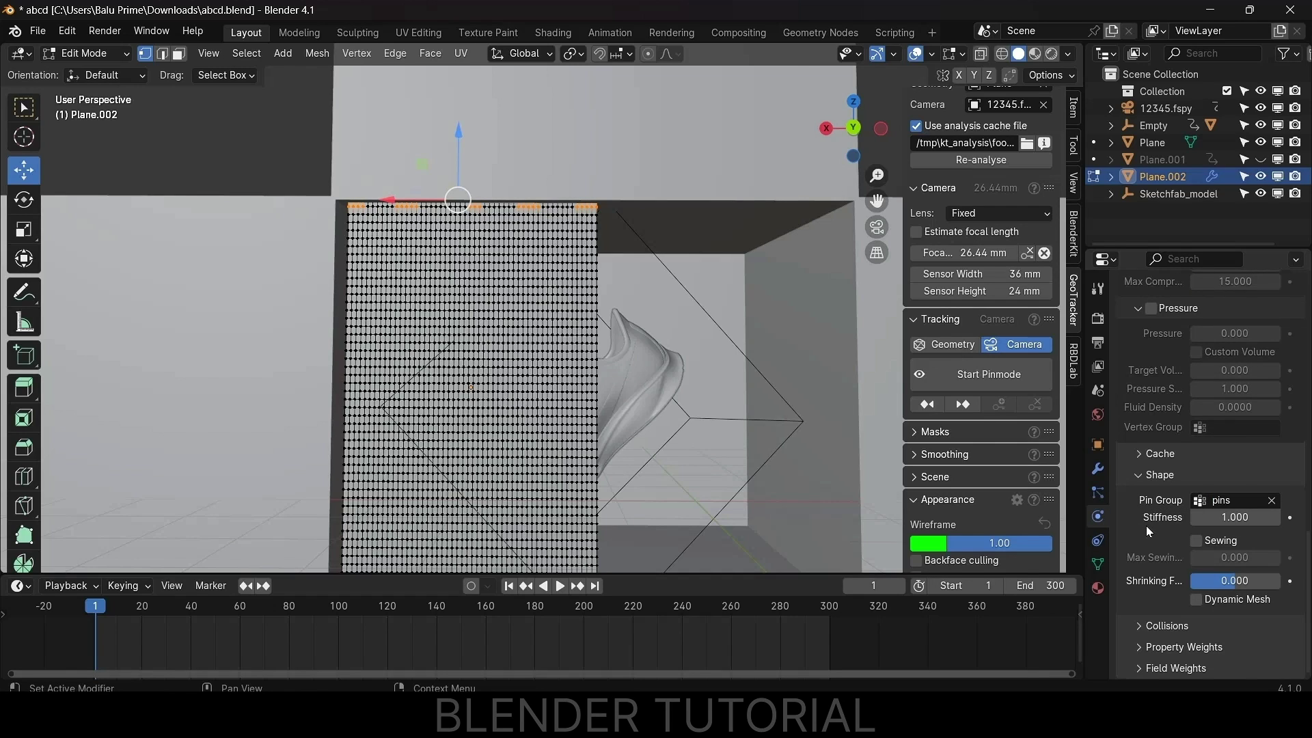
pyautogui.press('Tab')
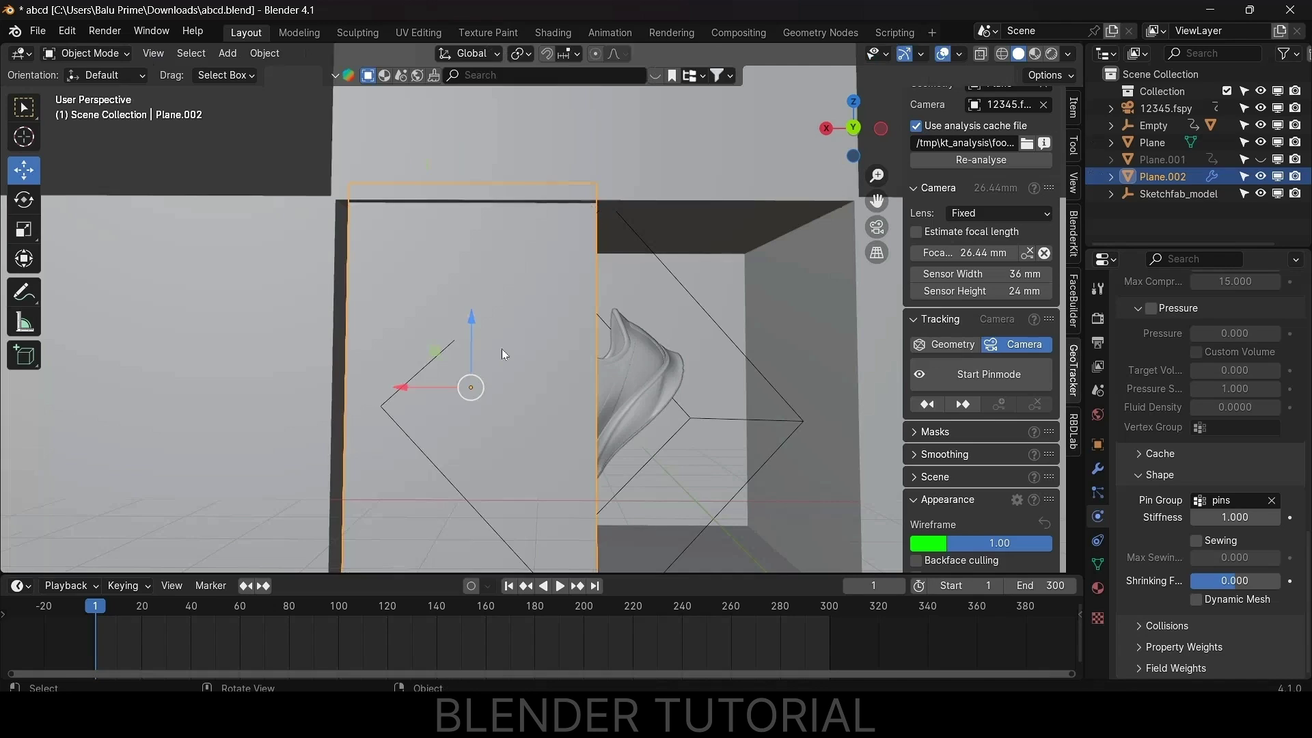
# - Play the simulation to check how the pinned cloth panel hangs, and return to frame 1
pyautogui.press('space')
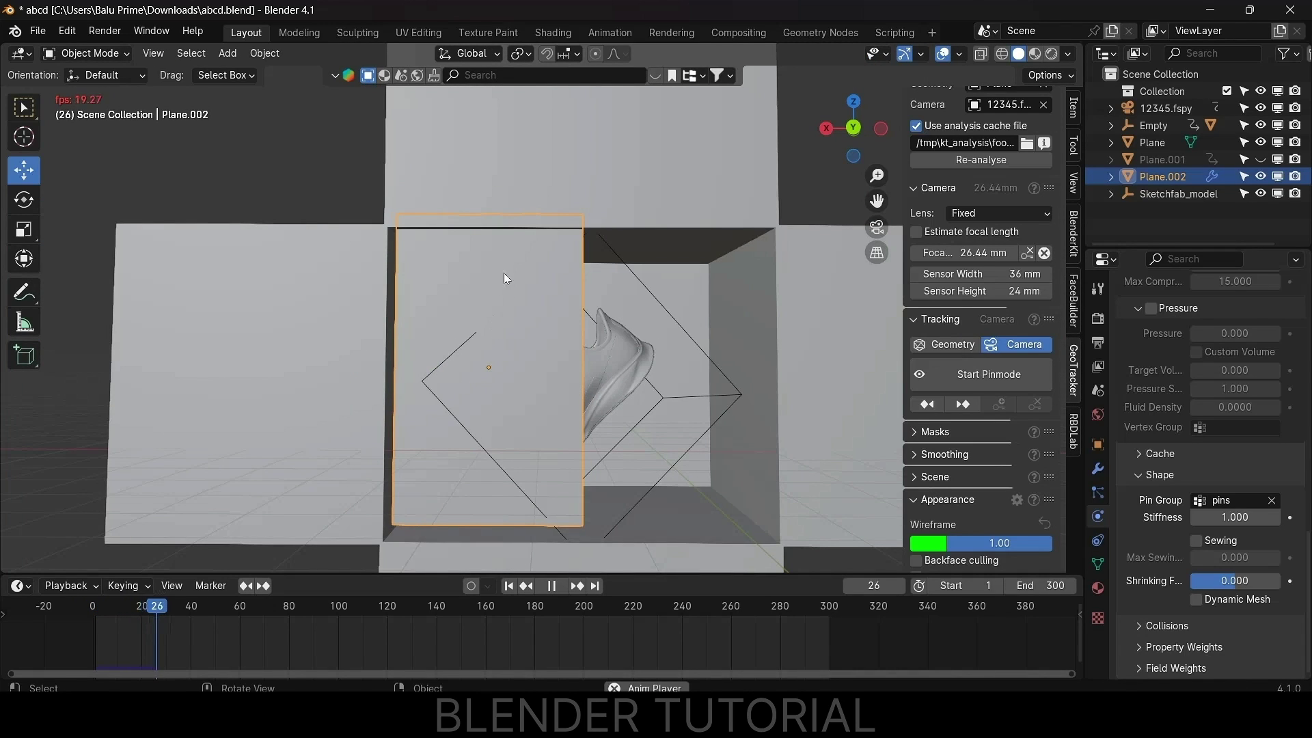
pyautogui.press('space')
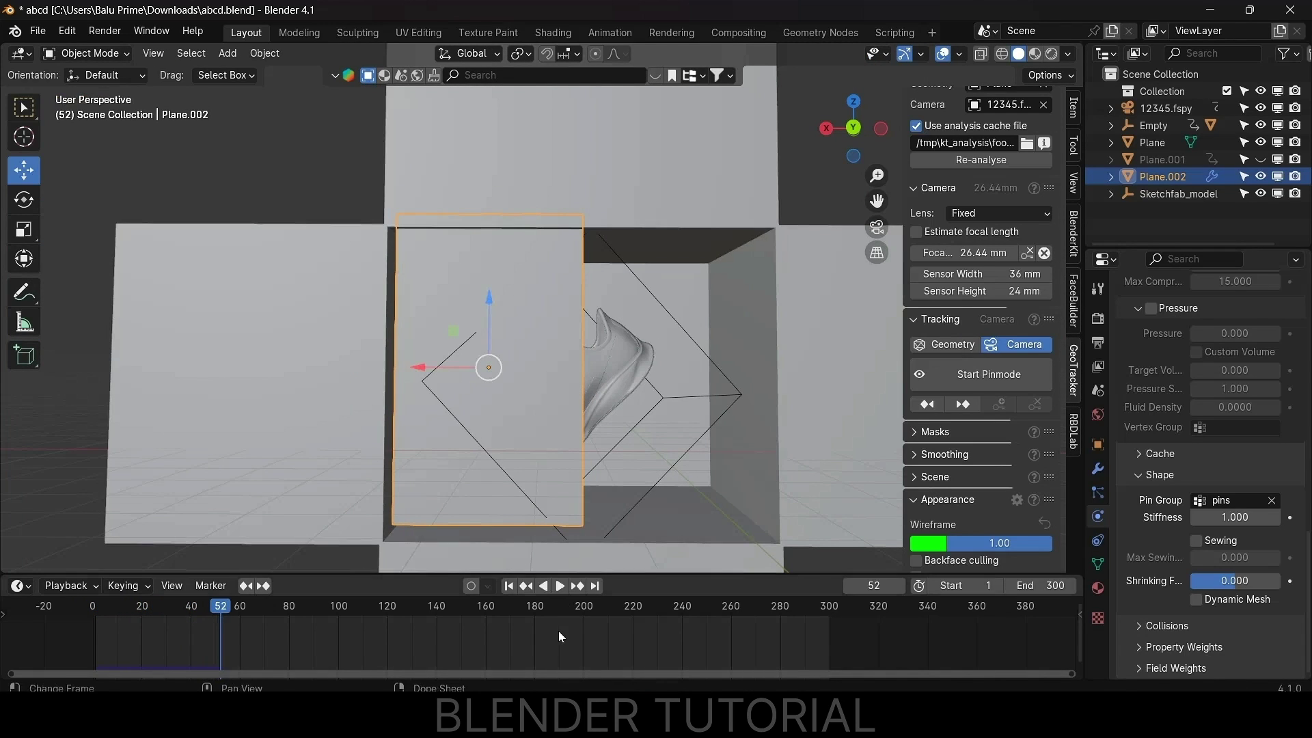
pyautogui.click(509, 586)
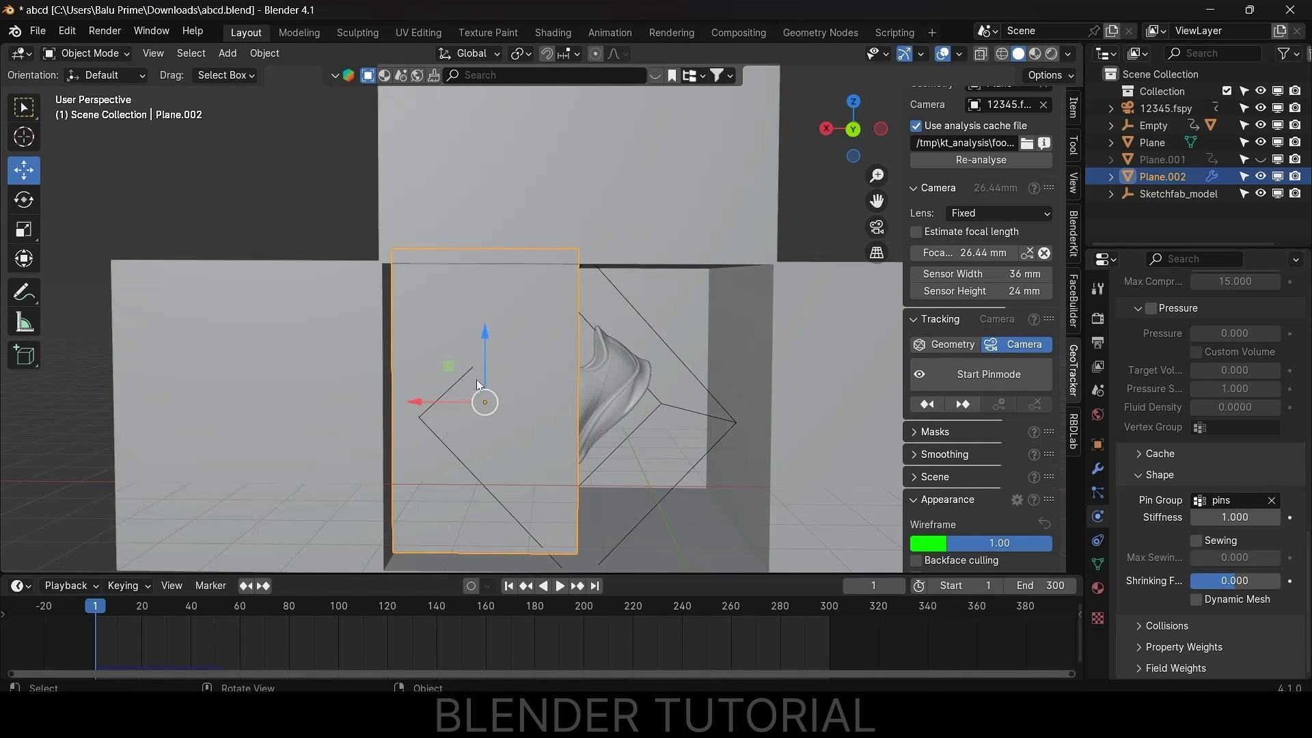
# - Duplicate the pinned cloth panel and move the copy -3.3154 m along X to cover the other half of the opening
pyautogui.hotkey('shift', 'd')
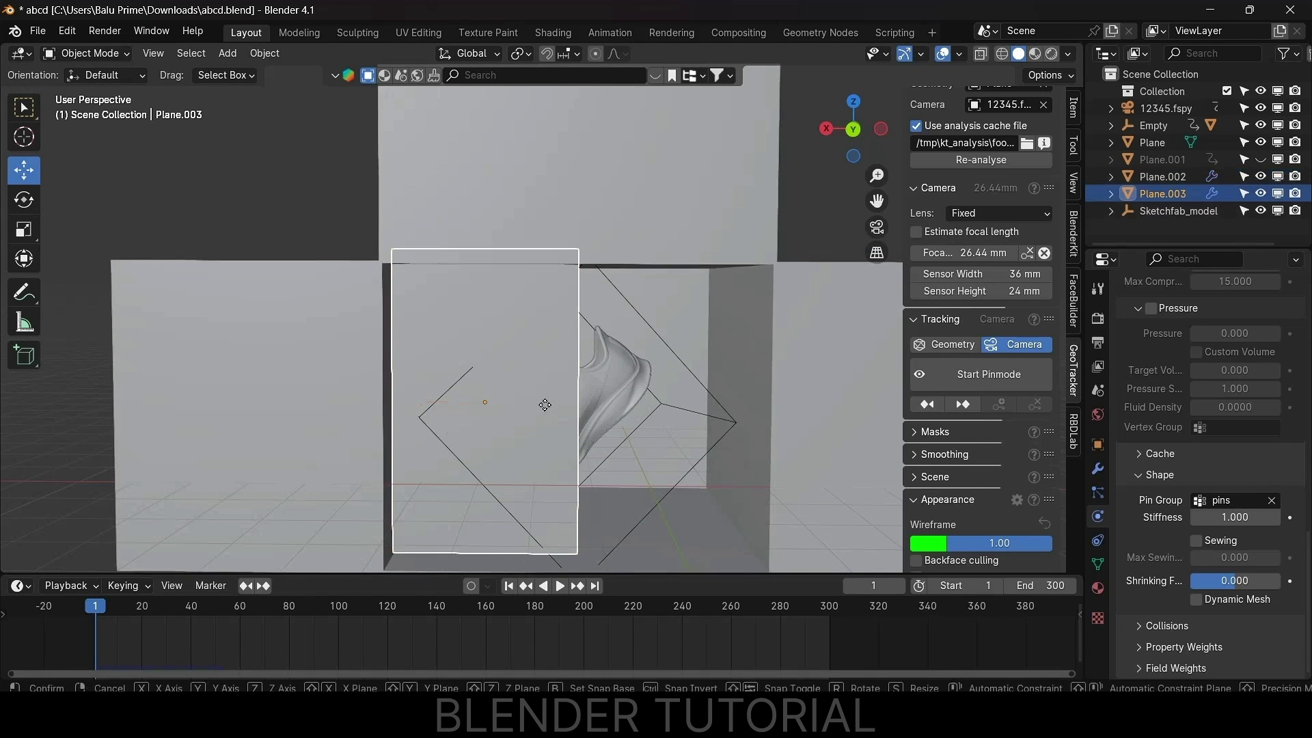
pyautogui.press('x')
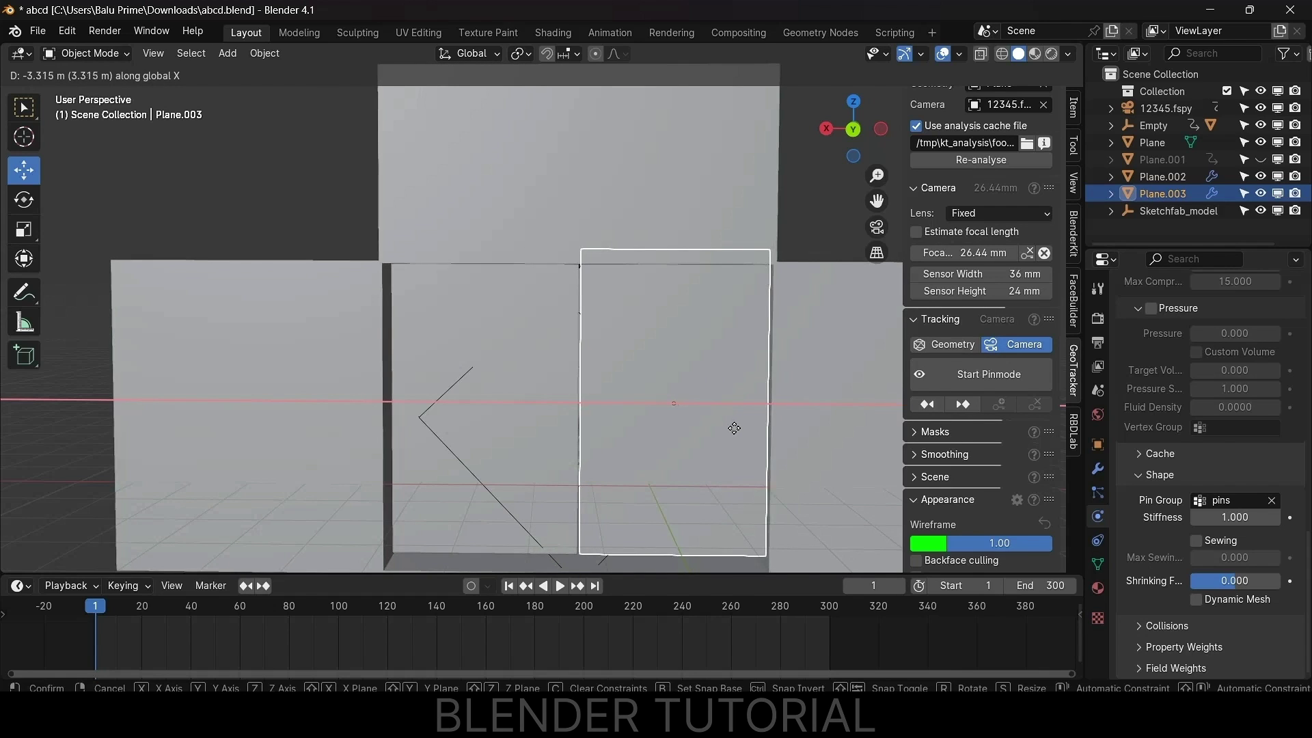
pyautogui.click(734, 428)
pyautogui.moveTo(714, 448); pyautogui.dragTo(752, 465, button='middle')
# - Play the animation with both cloth panels to check the shoe's passage through them, and return to frame 1
pyautogui.press('space')
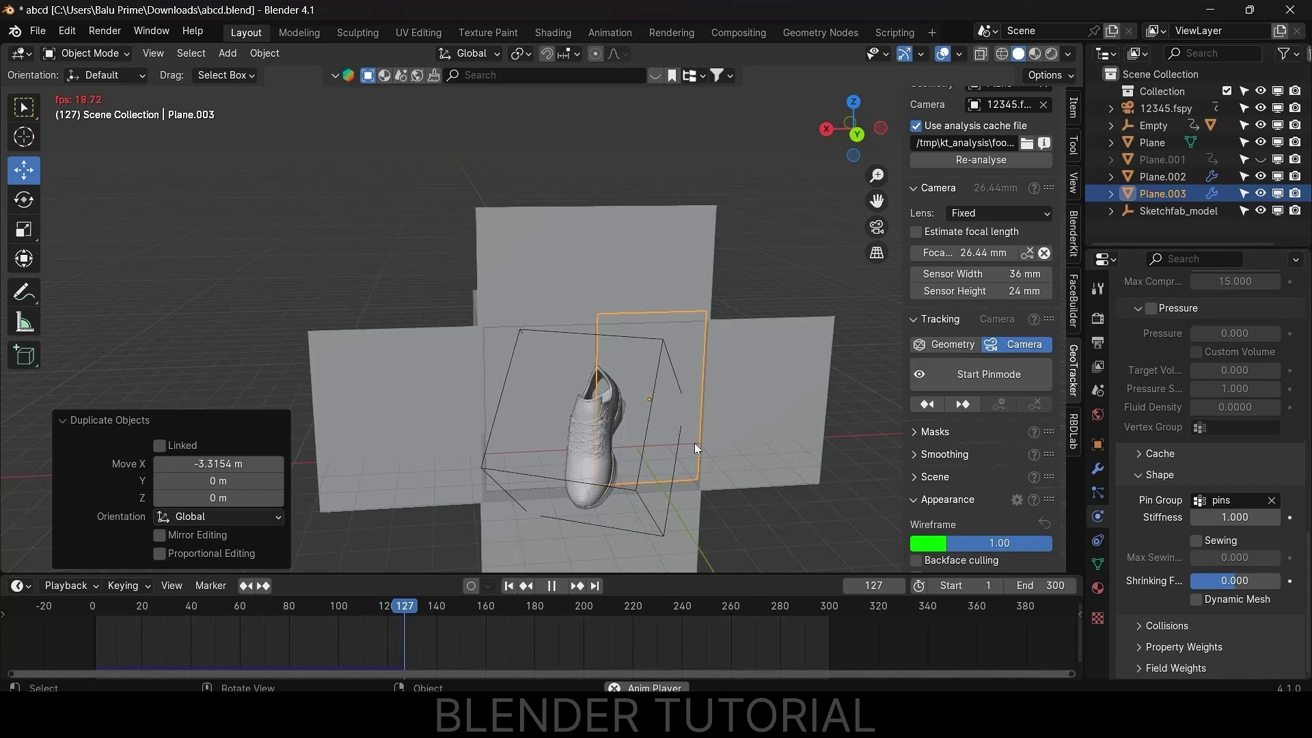
pyautogui.press('space')
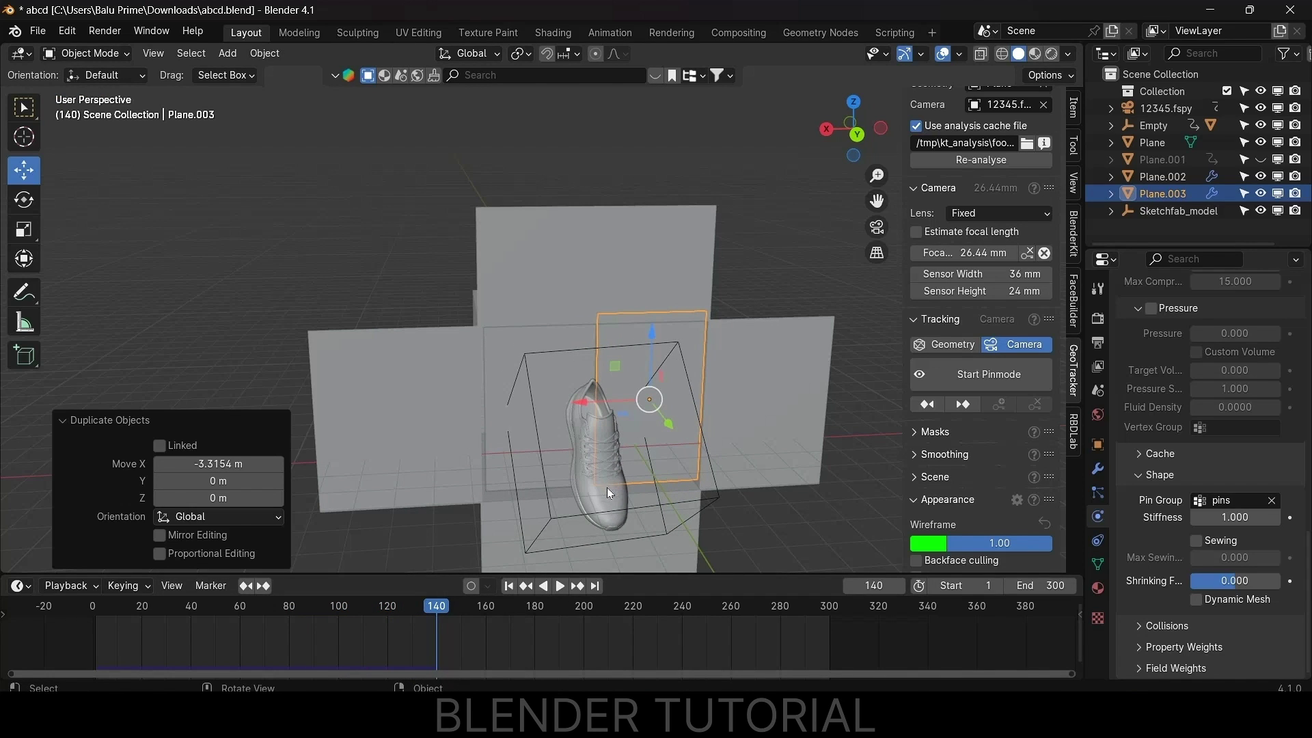
pyautogui.click(509, 586)
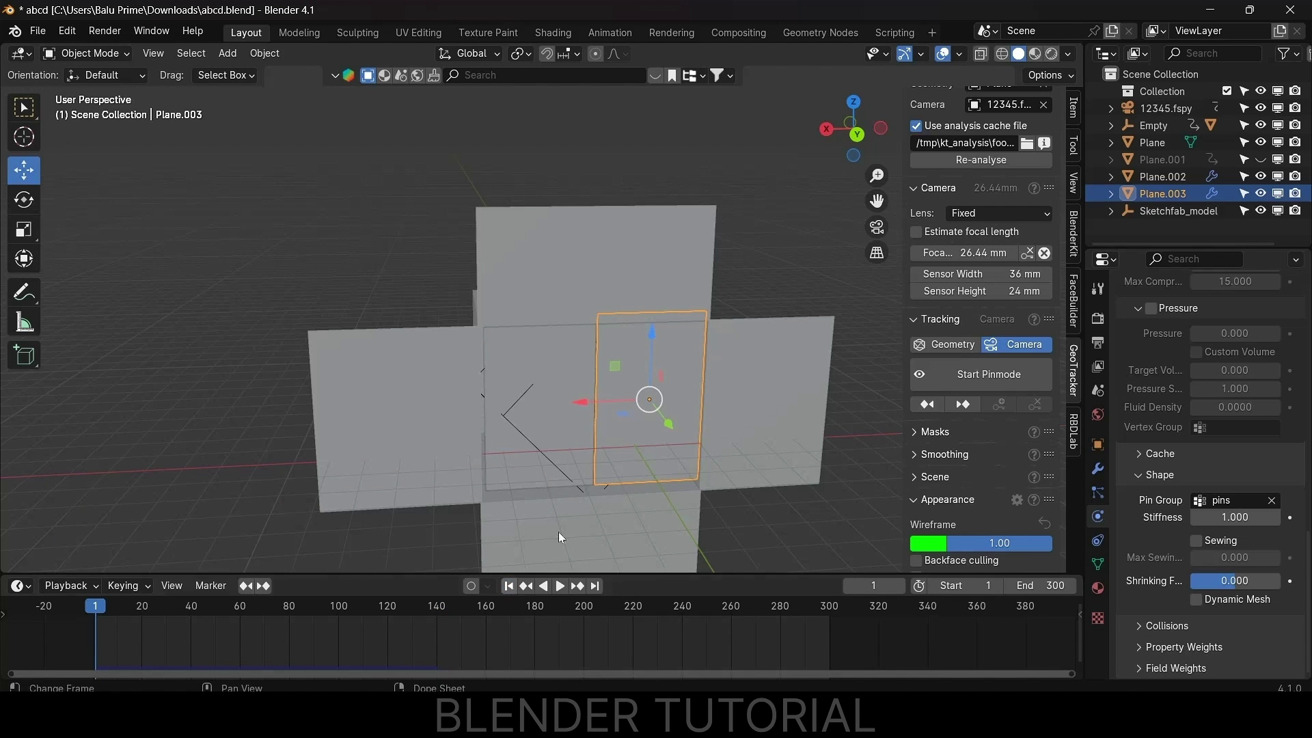
# - Select the shoe mesh behind the cloth panels and add Collision physics to it
pyautogui.moveTo(637, 477); pyautogui.dragTo(606, 472, button='middle')
pyautogui.scroll(4, 605, 483)
pyautogui.scroll(5, 605, 475)
pyautogui.keyDown('shift'); pyautogui.moveTo(608, 460); pyautogui.dragTo(592, 354); pyautogui.keyUp('shift')
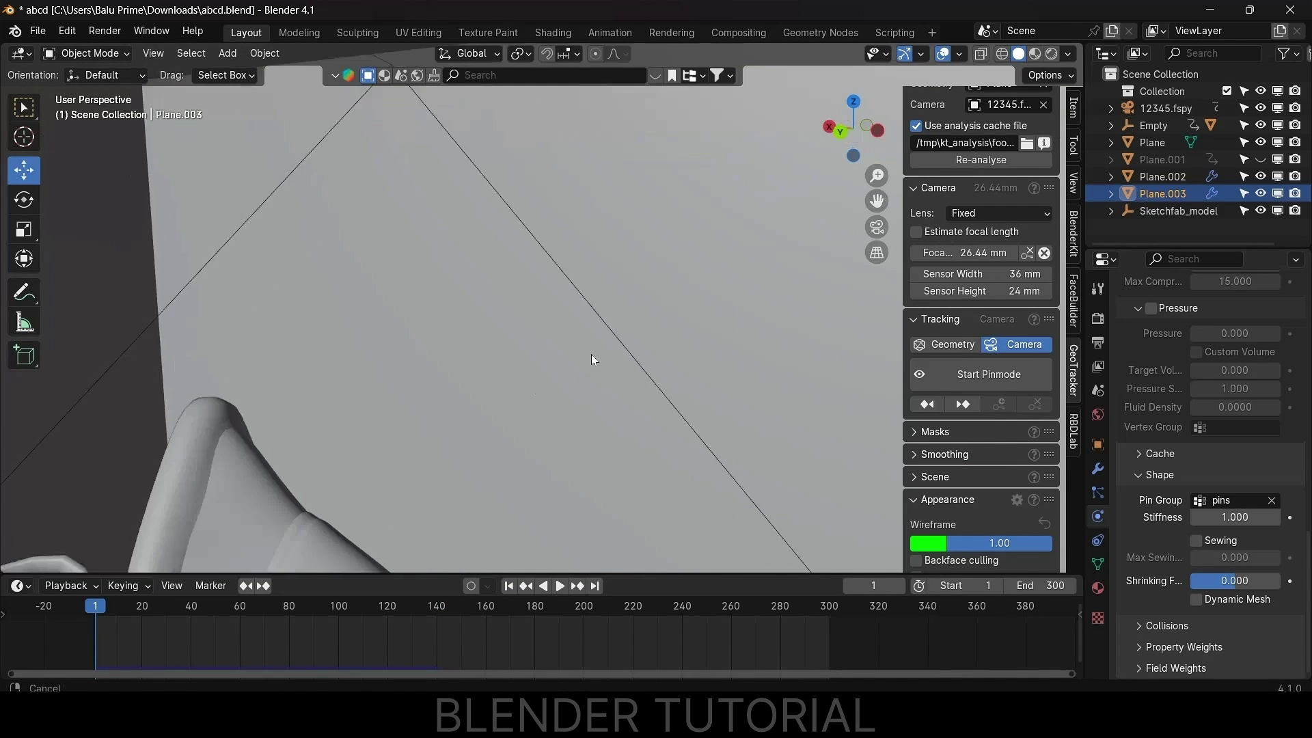
pyautogui.keyDown('shift'); pyautogui.moveTo(592, 354); pyautogui.dragTo(588, 277, button='middle'); pyautogui.keyUp('shift')
pyautogui.click(372, 372)
pyautogui.scroll(-9, 508, 372)
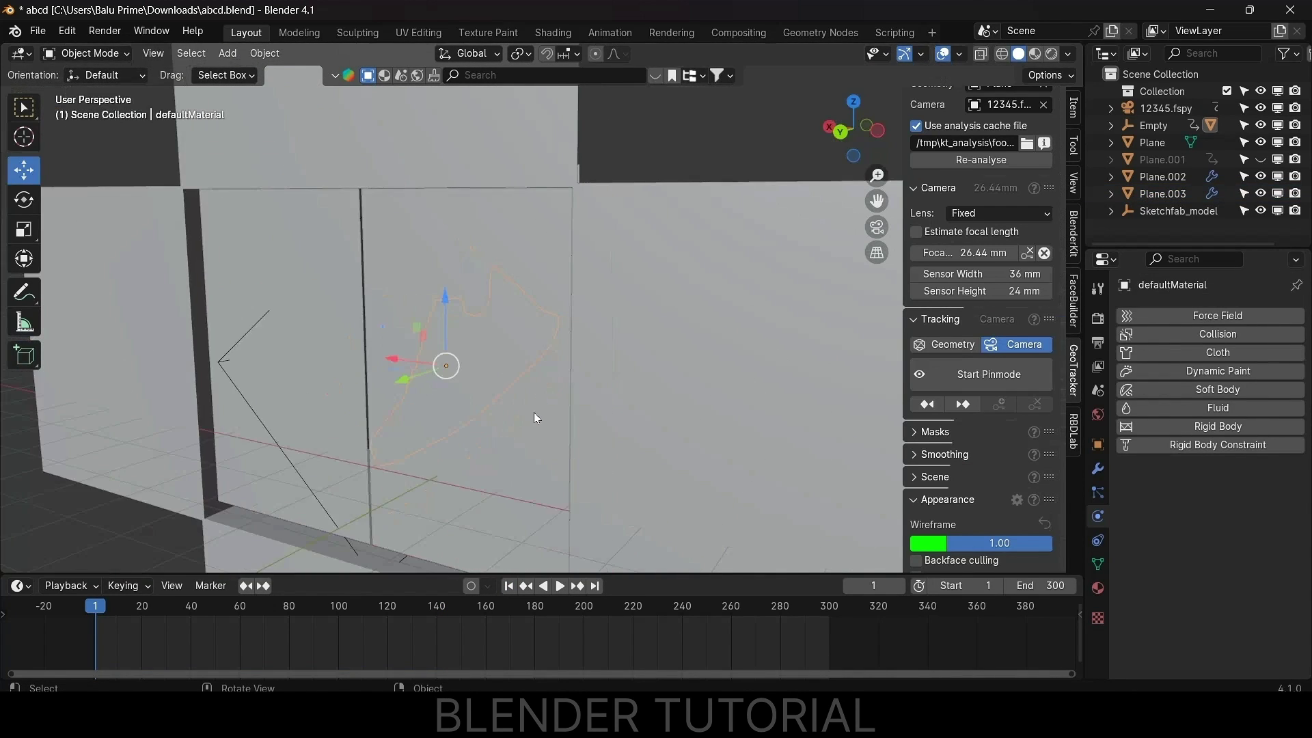
pyautogui.scroll(1, 511, 406)
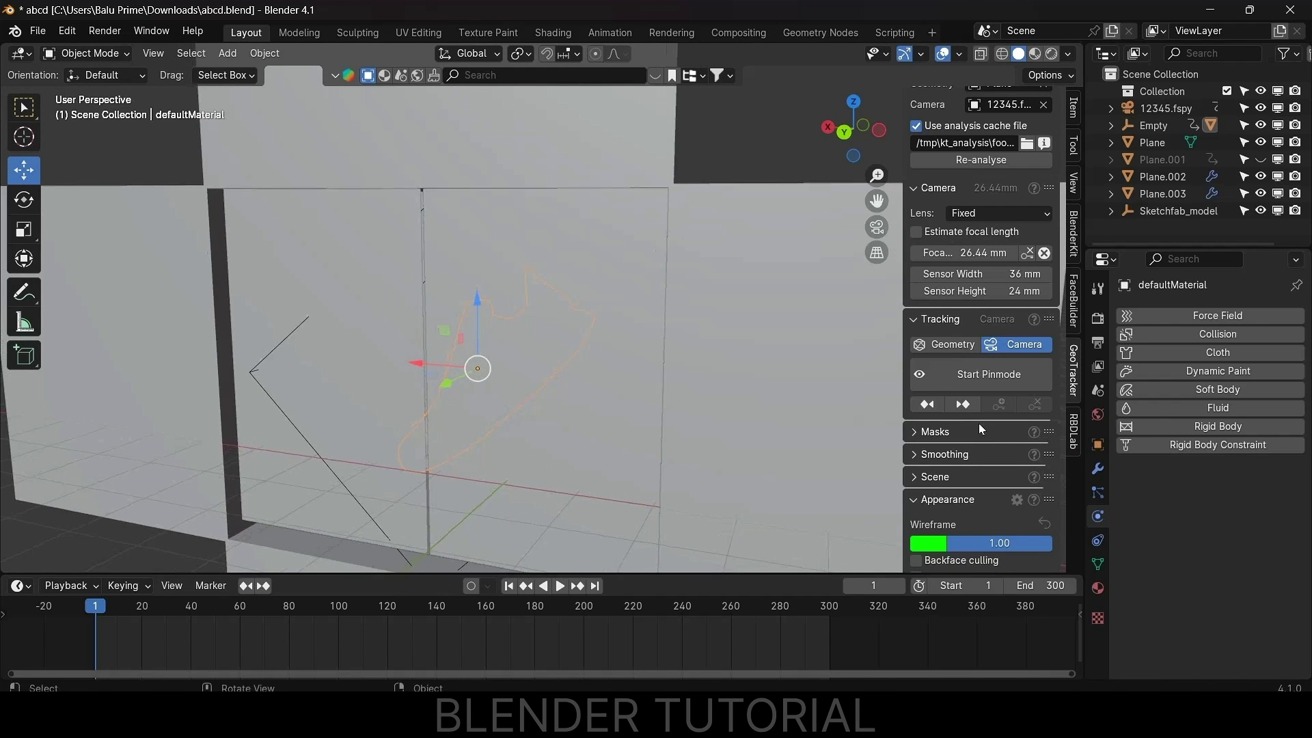
pyautogui.click(1216, 335)
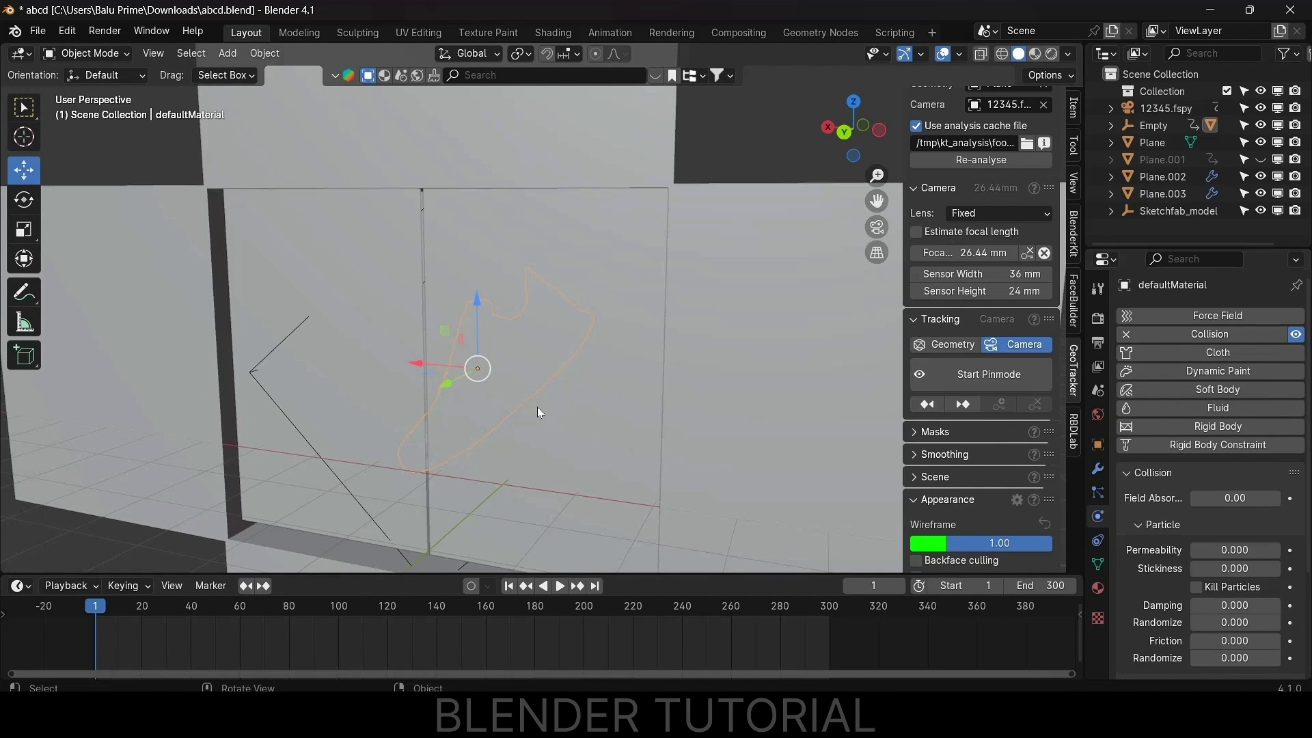
pyautogui.scroll(-4, 538, 407)
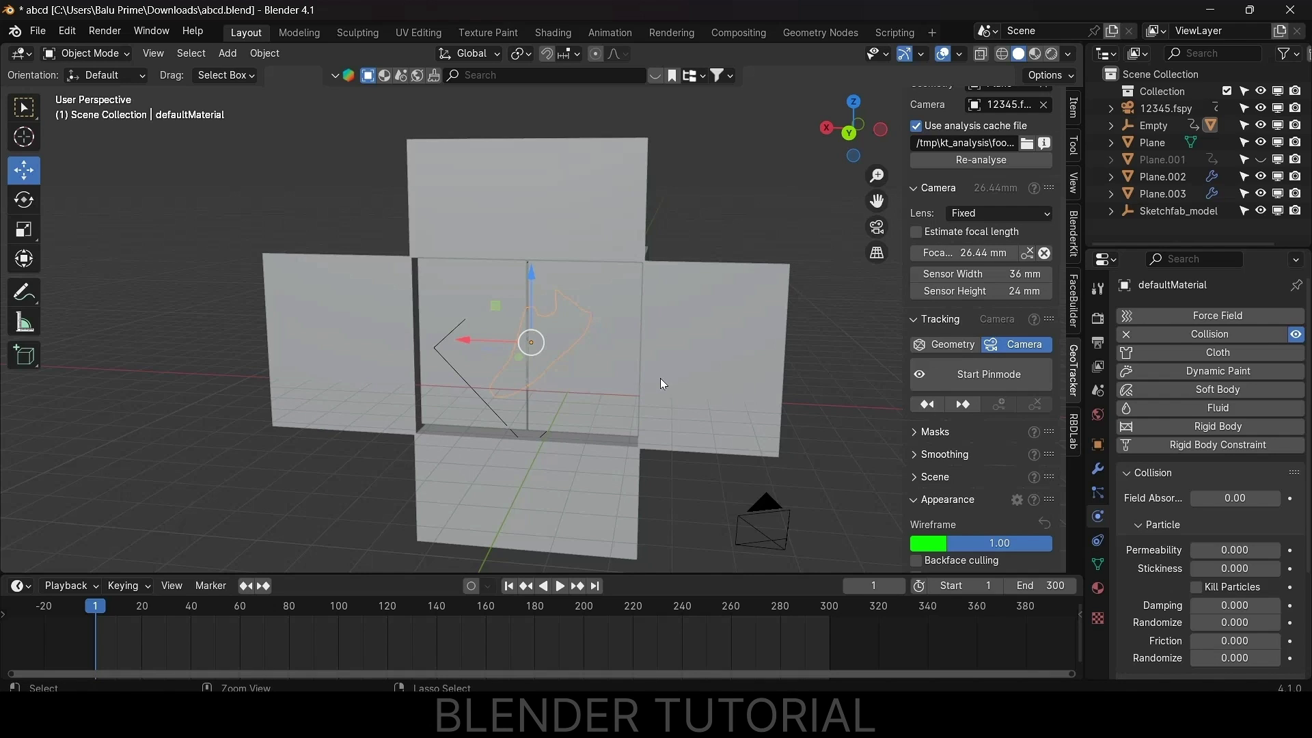
# - Save the file and play the simulation to check how the shoe pushes through the cloth panels, stopping mid-passage
pyautogui.hotkey('ctrl', 's')
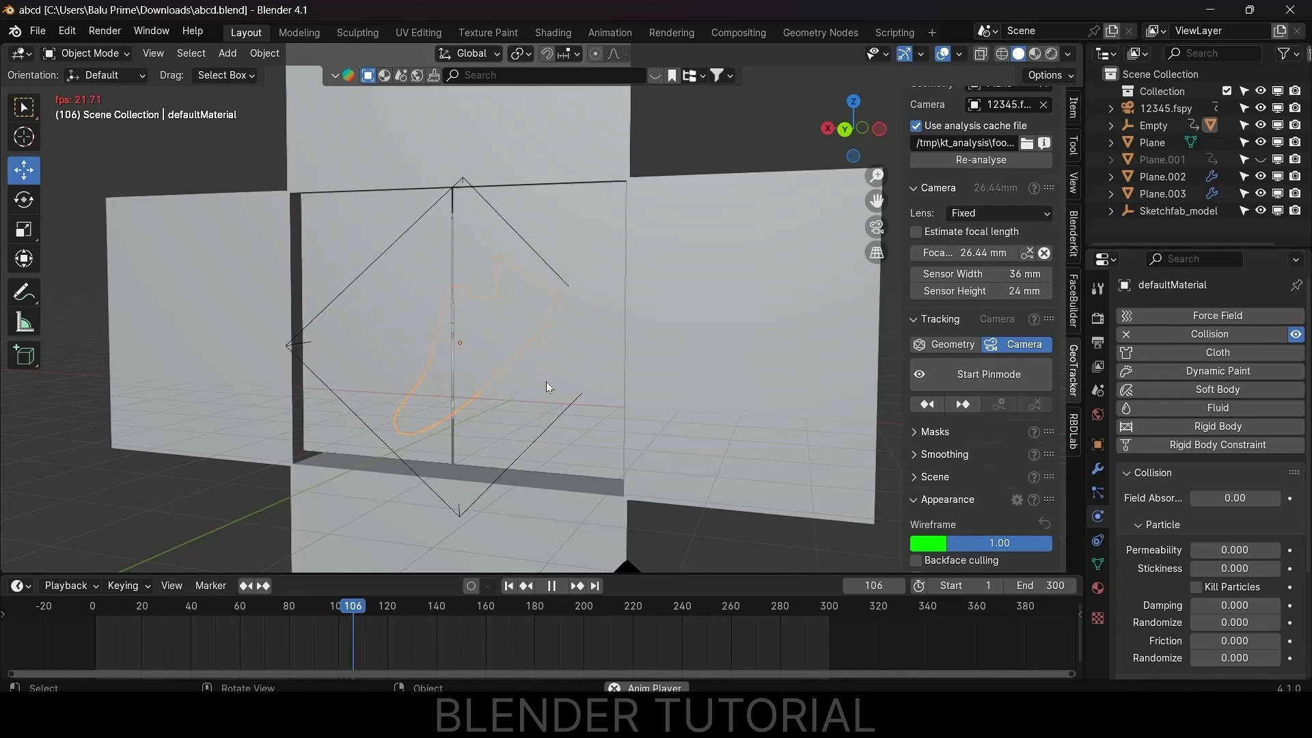
pyautogui.press('space')
pyautogui.scroll(2, 449, 425)
pyautogui.moveTo(449, 425); pyautogui.dragTo(530, 434, button='middle')
pyautogui.scroll(-2, 488, 422)
pyautogui.scroll(3, 488, 444)
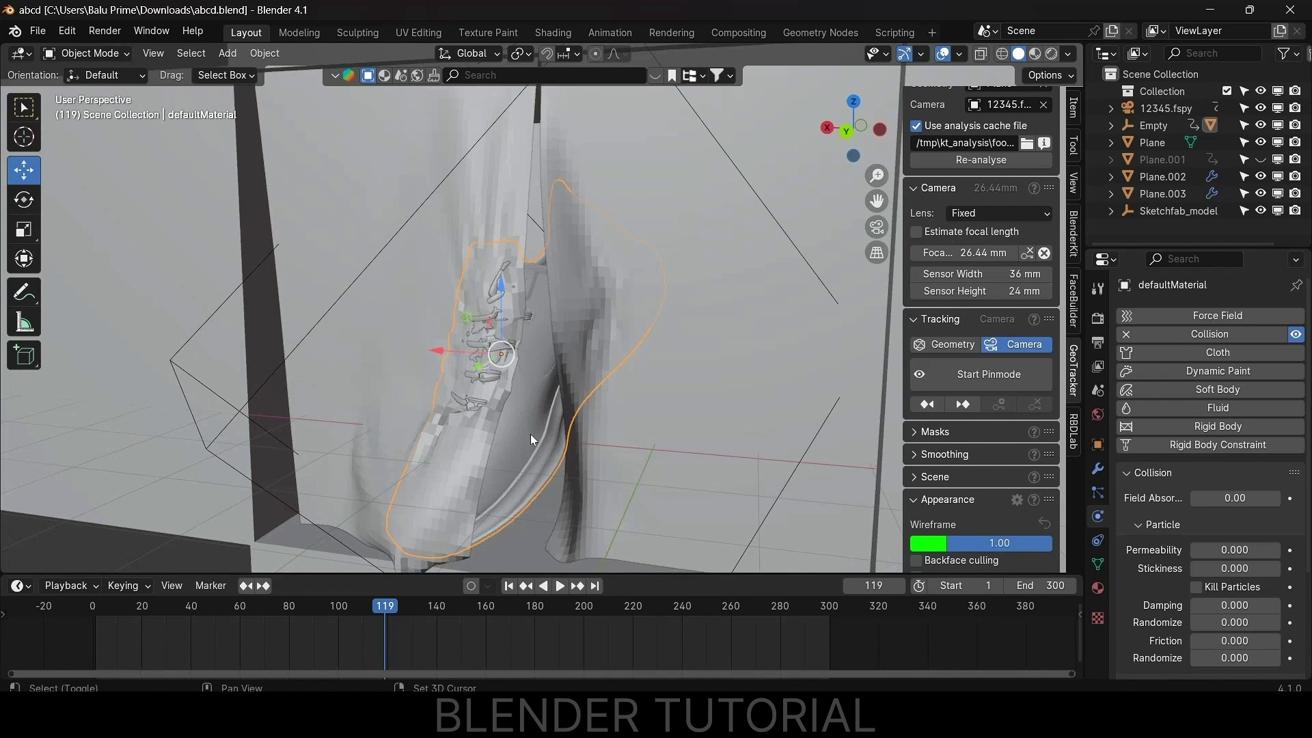
# - Apply Shade Smooth to both cloth panels, Plane.002 and Plane.003
pyautogui.click(393, 301)
pyautogui.rightClick(369, 166)
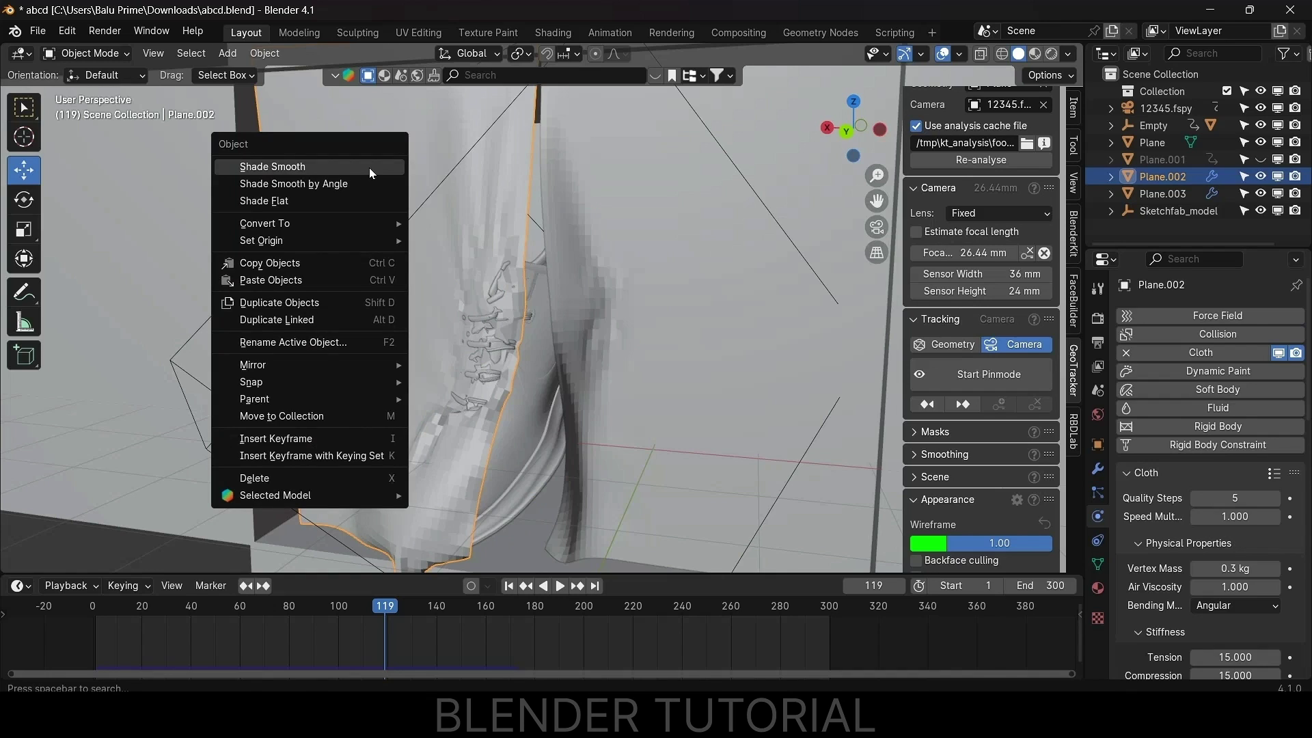
pyautogui.click(329, 167)
pyautogui.click(756, 276)
pyautogui.rightClick(663, 201)
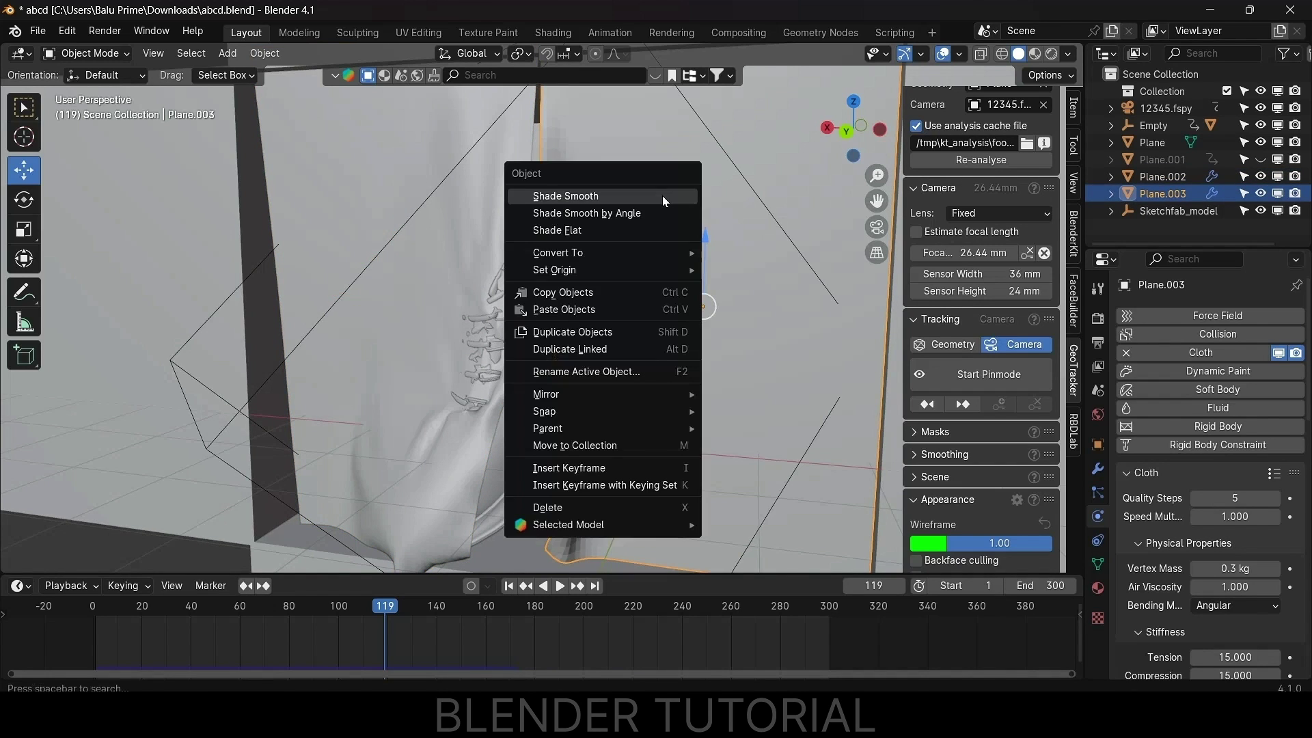
pyautogui.click(663, 195)
pyautogui.scroll(-2, 712, 309)
pyautogui.keyDown('shift'); pyautogui.moveTo(712, 309); pyautogui.dragTo(696, 290, button='middle'); pyautogui.keyUp('shift')
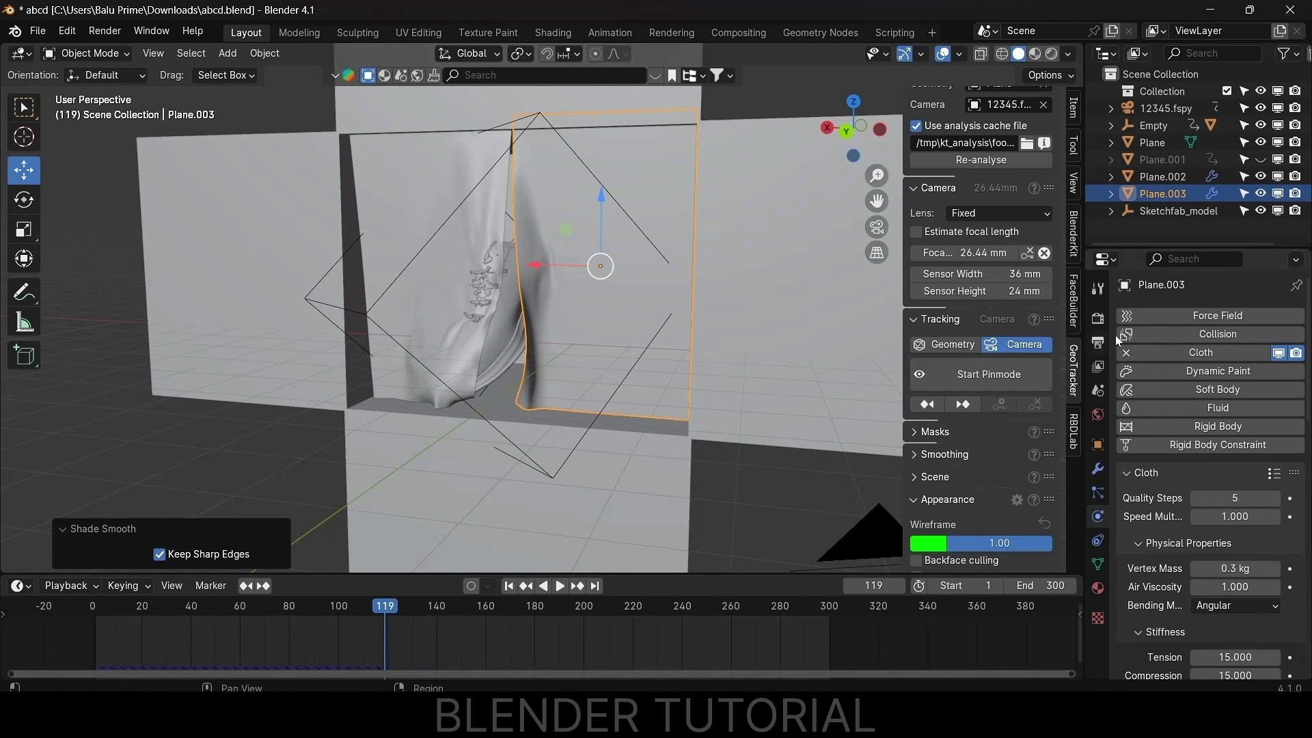
# - Enable Self Collisions in the cloth settings of both panels, Plane.003 and Plane.002
pyautogui.scroll(-12, 1158, 511)
pyautogui.scroll(-4, 1159, 511)
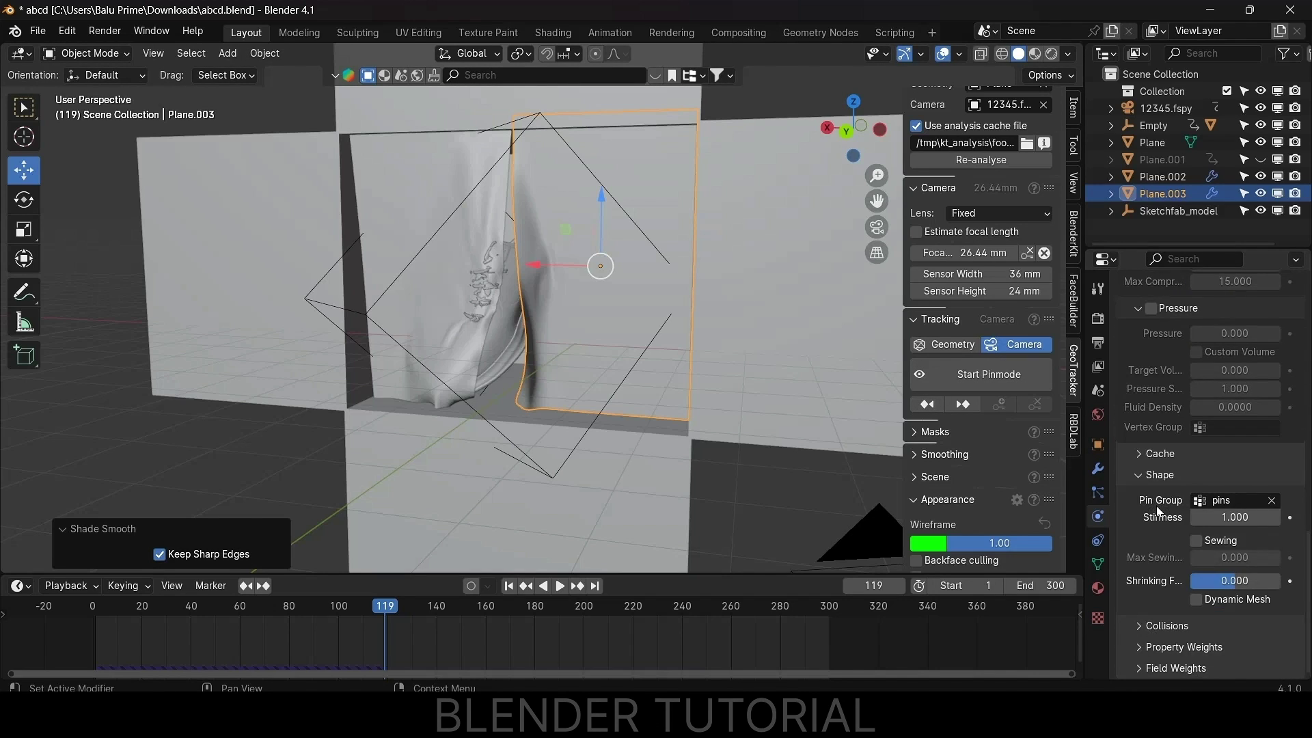
pyautogui.click(1140, 626)
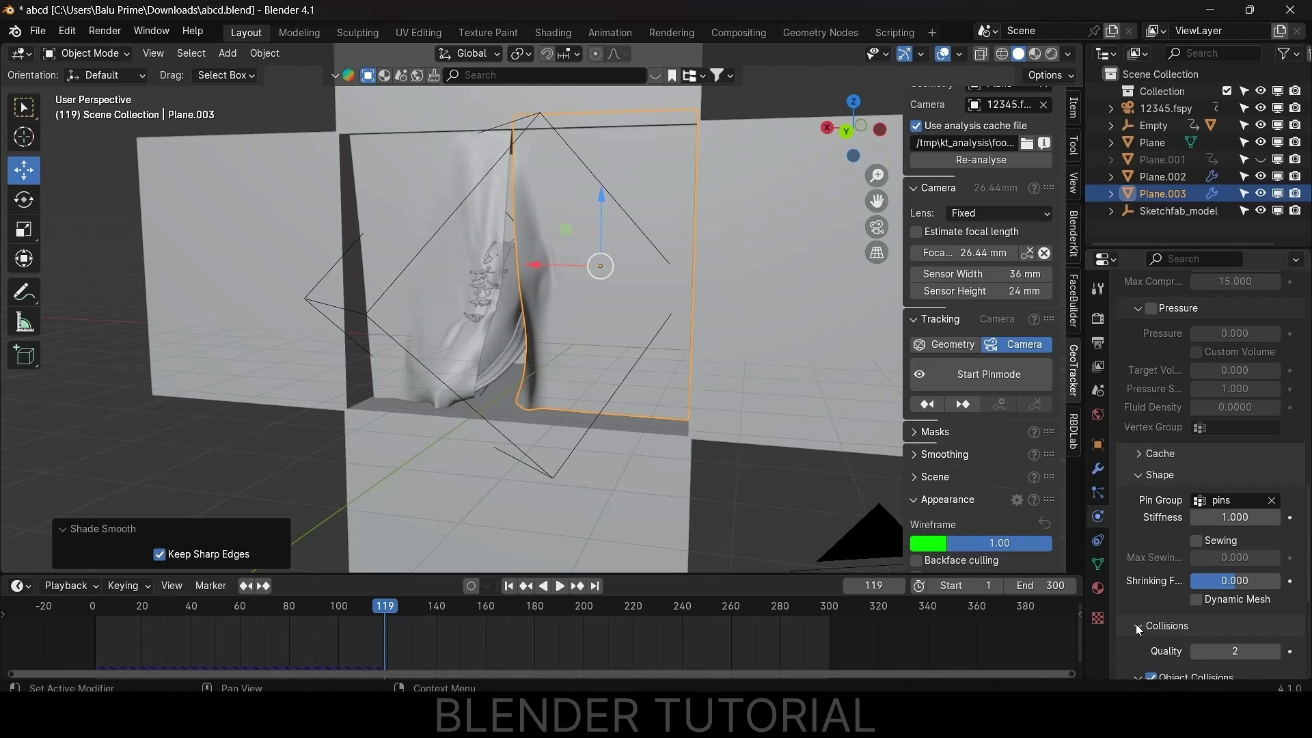
pyautogui.scroll(-7, 1196, 615)
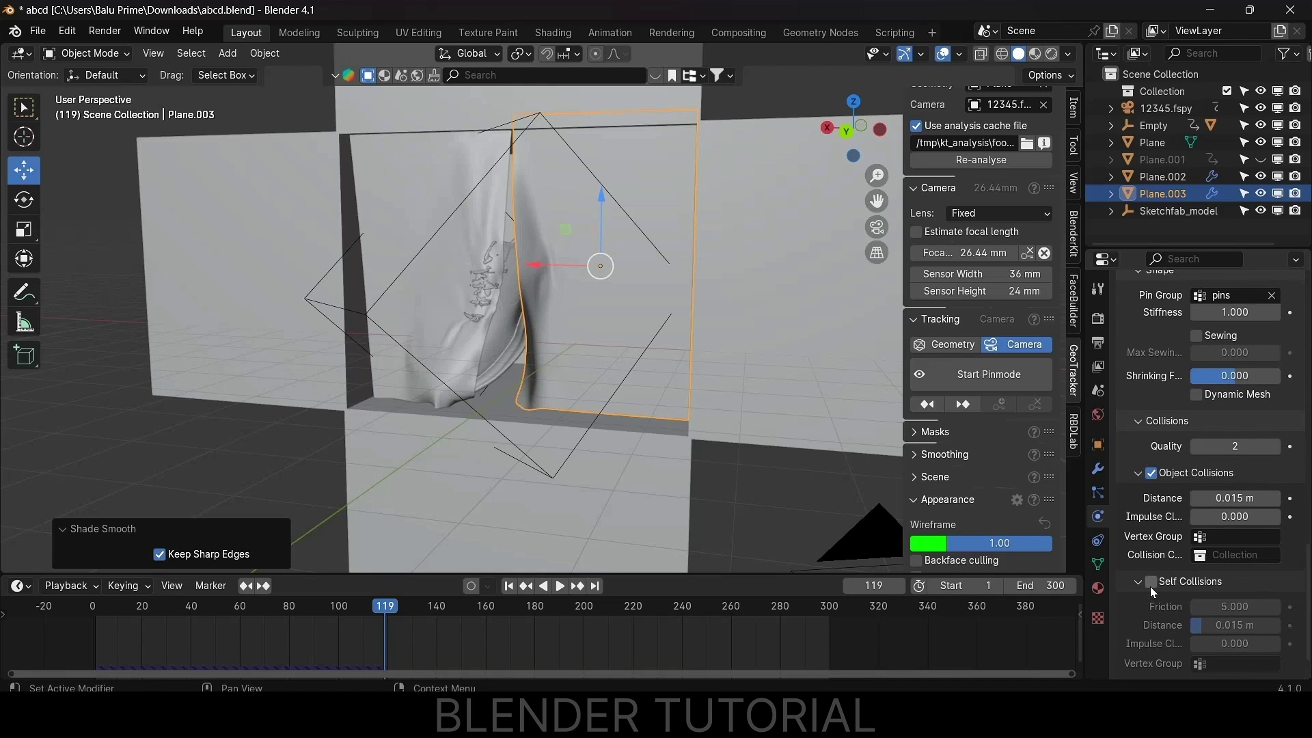
pyautogui.click(1152, 583)
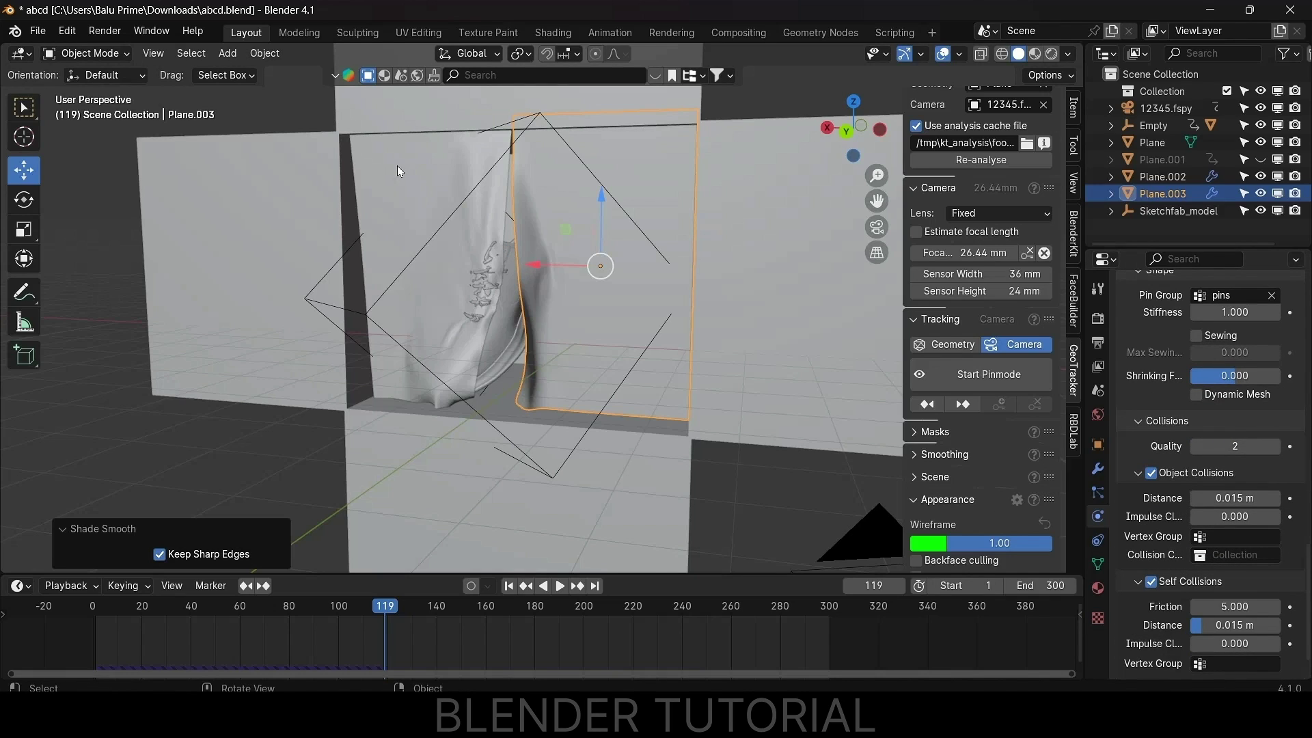
pyautogui.click(398, 171)
pyautogui.click(1152, 583)
# - Set the cloth cache's simulation end to frame 300 for both Plane.002 and Plane.003
pyautogui.scroll(10, 1155, 578)
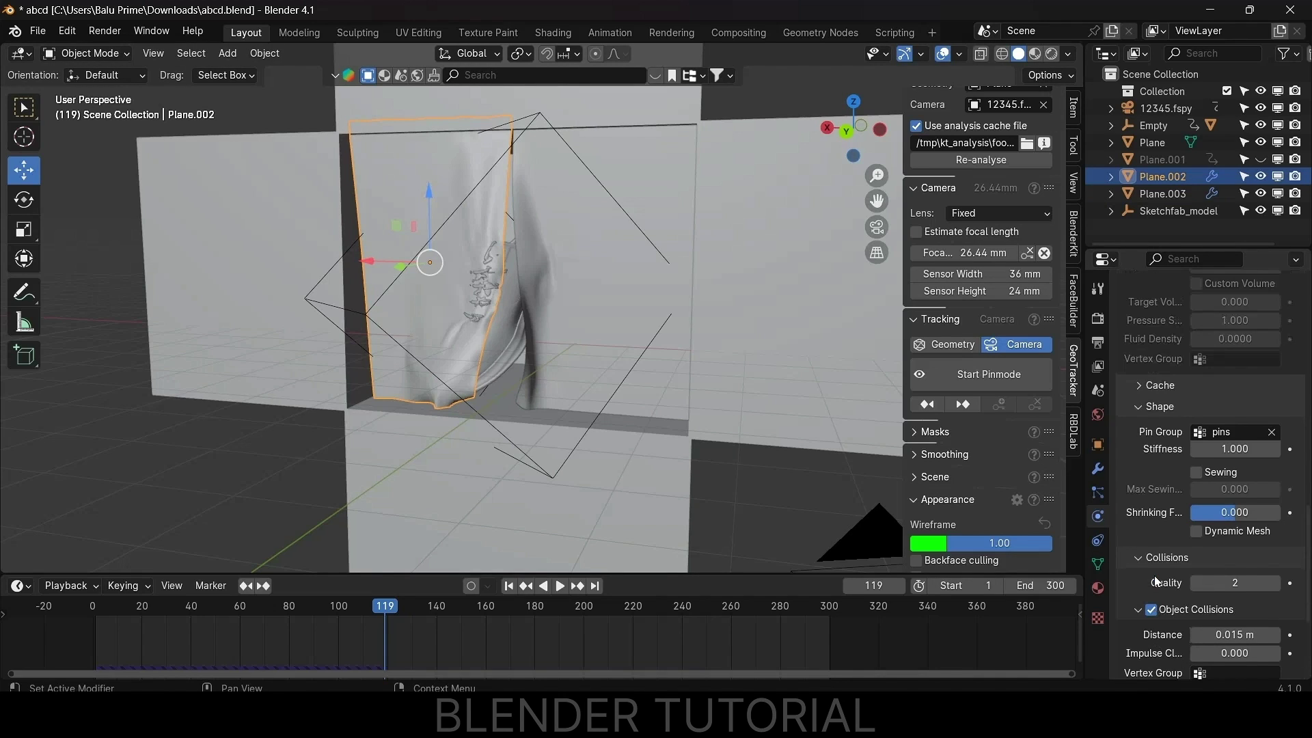
pyautogui.click(1141, 558)
pyautogui.scroll(-4, 1142, 562)
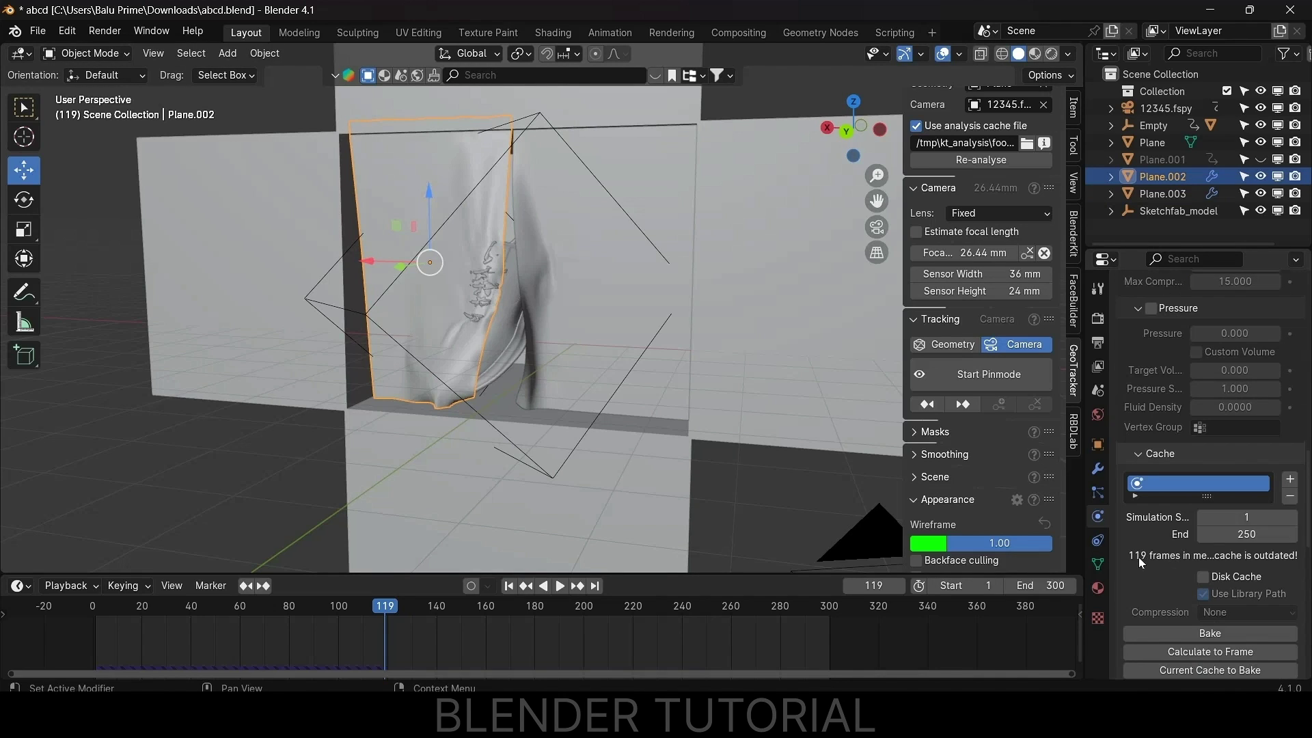
pyautogui.click(1224, 534)
pyautogui.write('300')
pyautogui.press('Return')
pyautogui.click(642, 192)
pyautogui.click(1246, 534)
pyautogui.write('300')
pyautogui.press('Return')
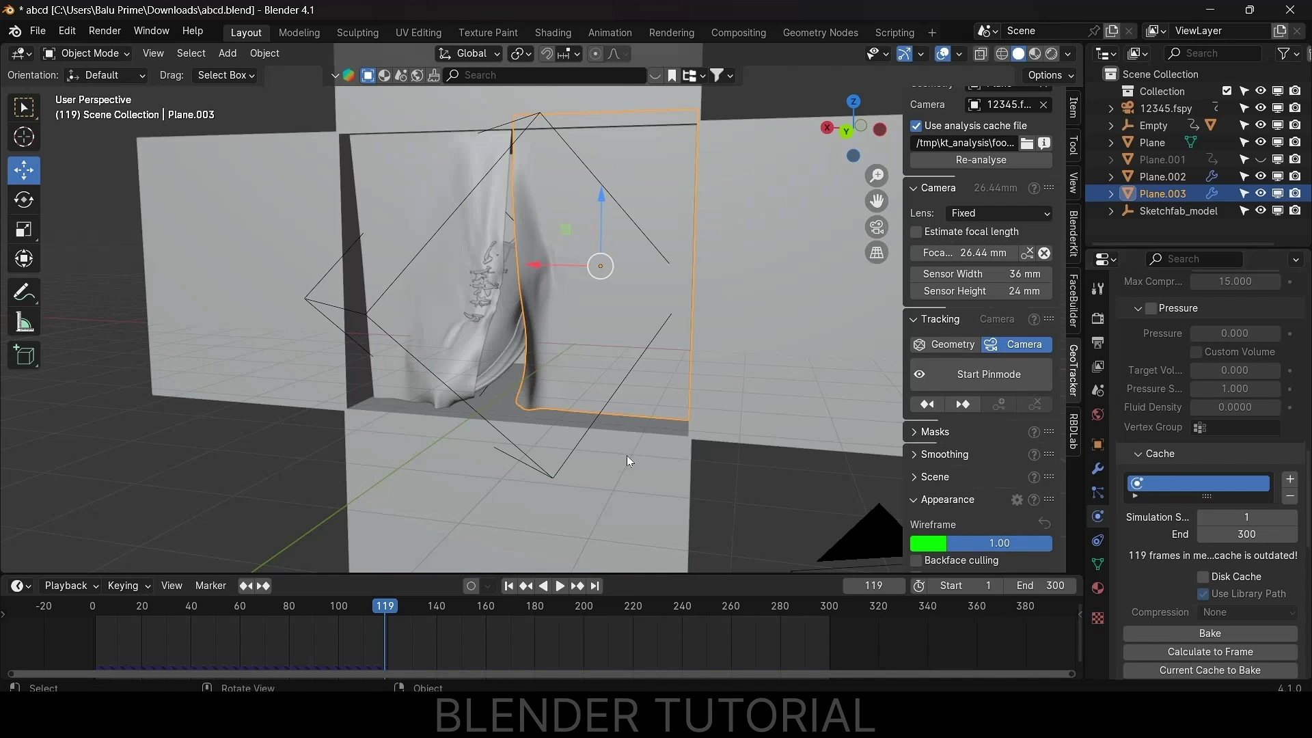
# - Raise the cloth Collisions Quality to 5 for both Plane.002 and Plane.003
pyautogui.scroll(-3, 608, 396)
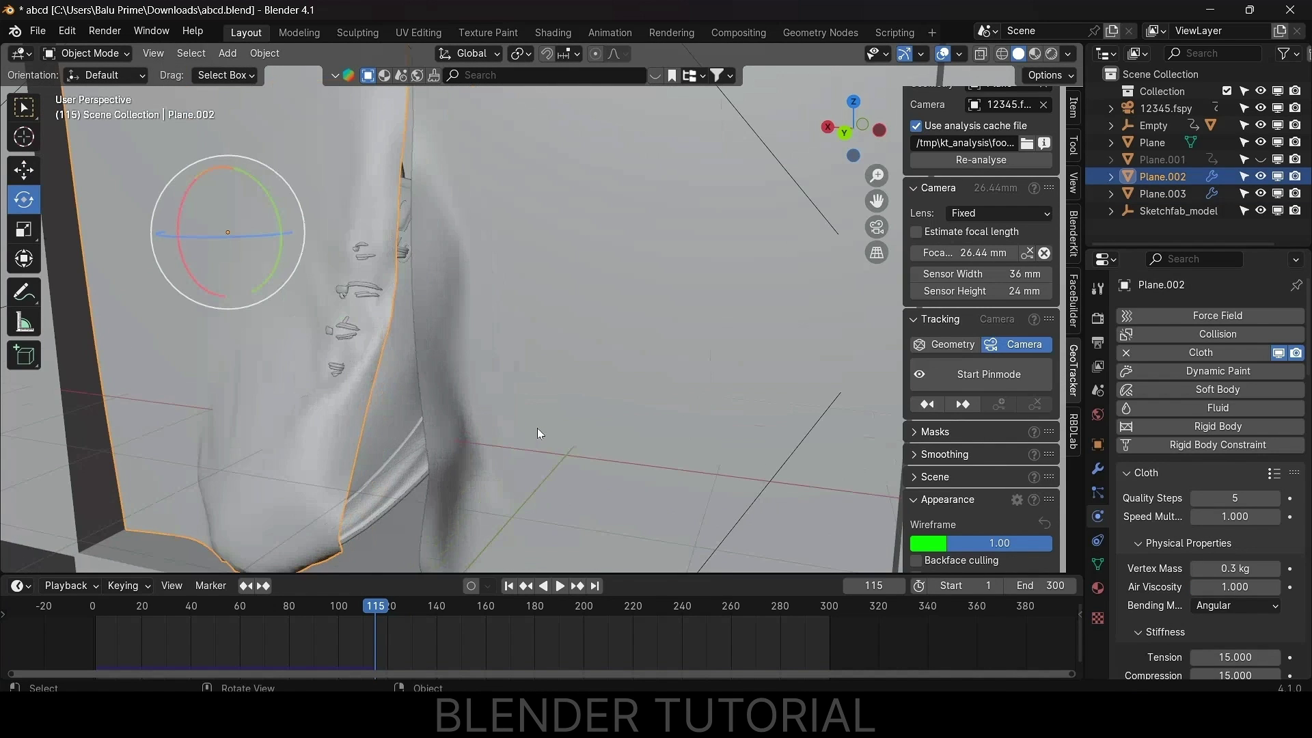
pyautogui.scroll(2, 537, 427)
pyautogui.moveTo(552, 351)
pyautogui.mouseDown(button='middle')
pyautogui.moveTo(560, 384)
pyautogui.moveTo(564, 356)
pyautogui.mouseUp(button='middle')
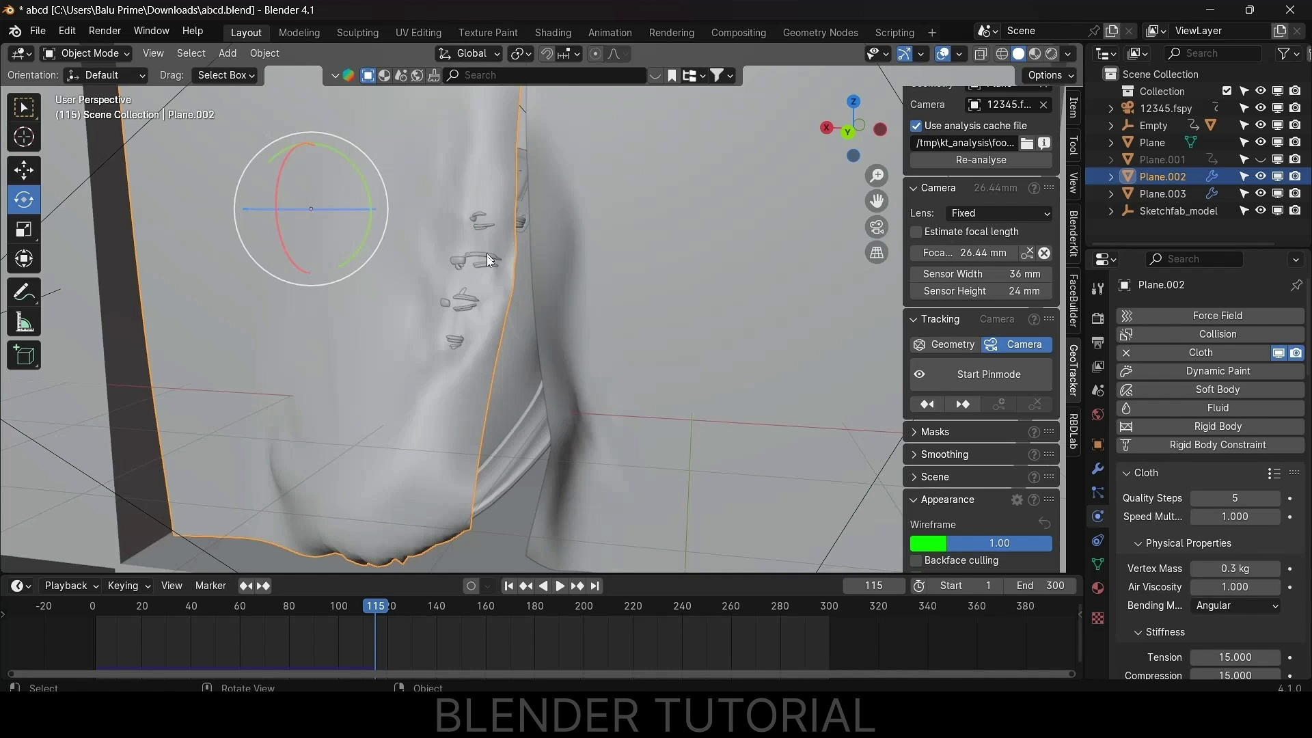
pyautogui.scroll(-4, 507, 341)
pyautogui.moveTo(572, 356)
pyautogui.mouseDown(button='middle')
pyautogui.moveTo(544, 363)
pyautogui.moveTo(575, 359)
pyautogui.mouseUp(button='middle')
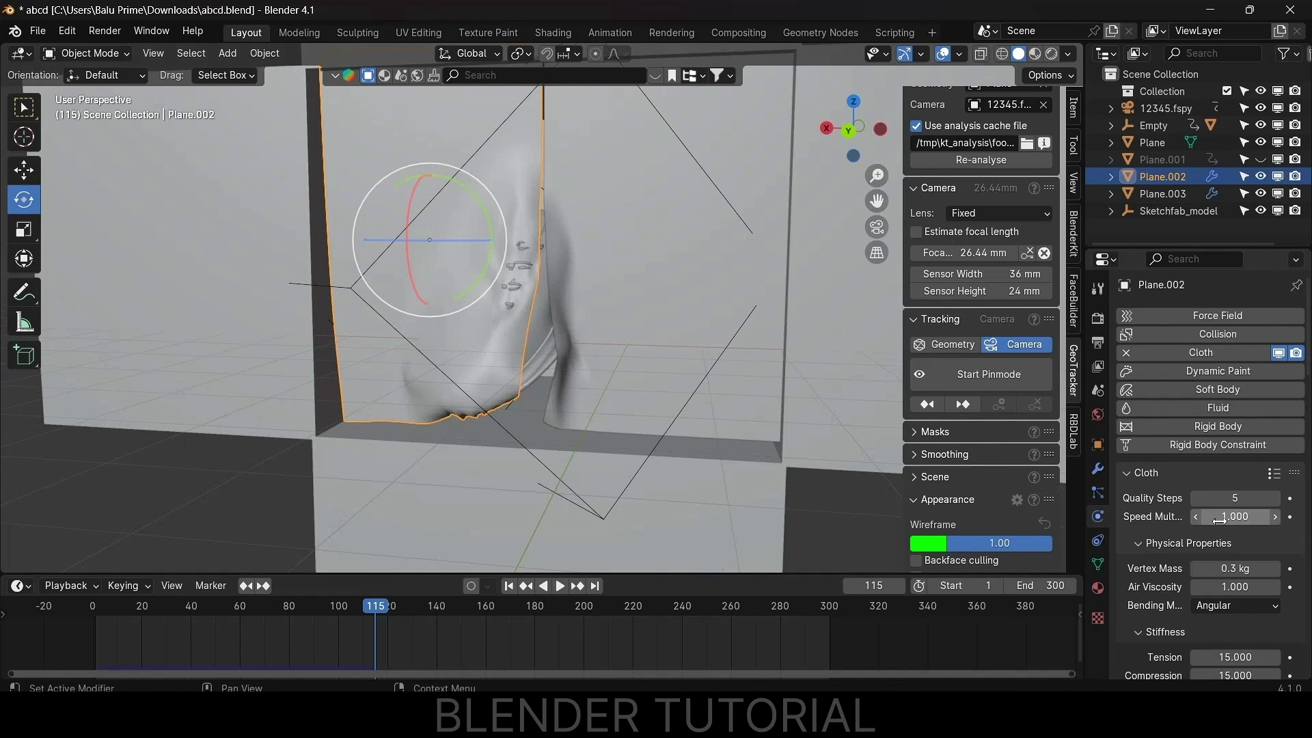
pyautogui.scroll(-15, 1181, 522)
pyautogui.scroll(-12, 1180, 523)
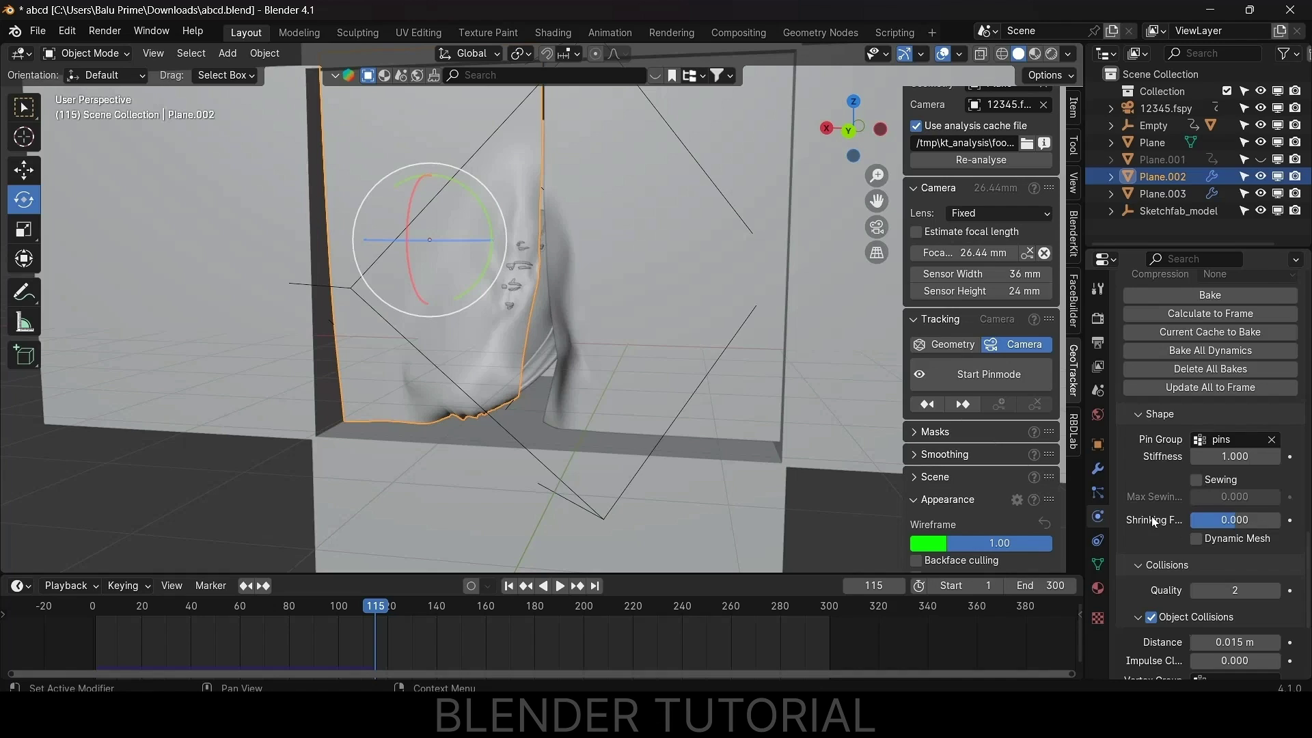
pyautogui.scroll(-6, 1151, 515)
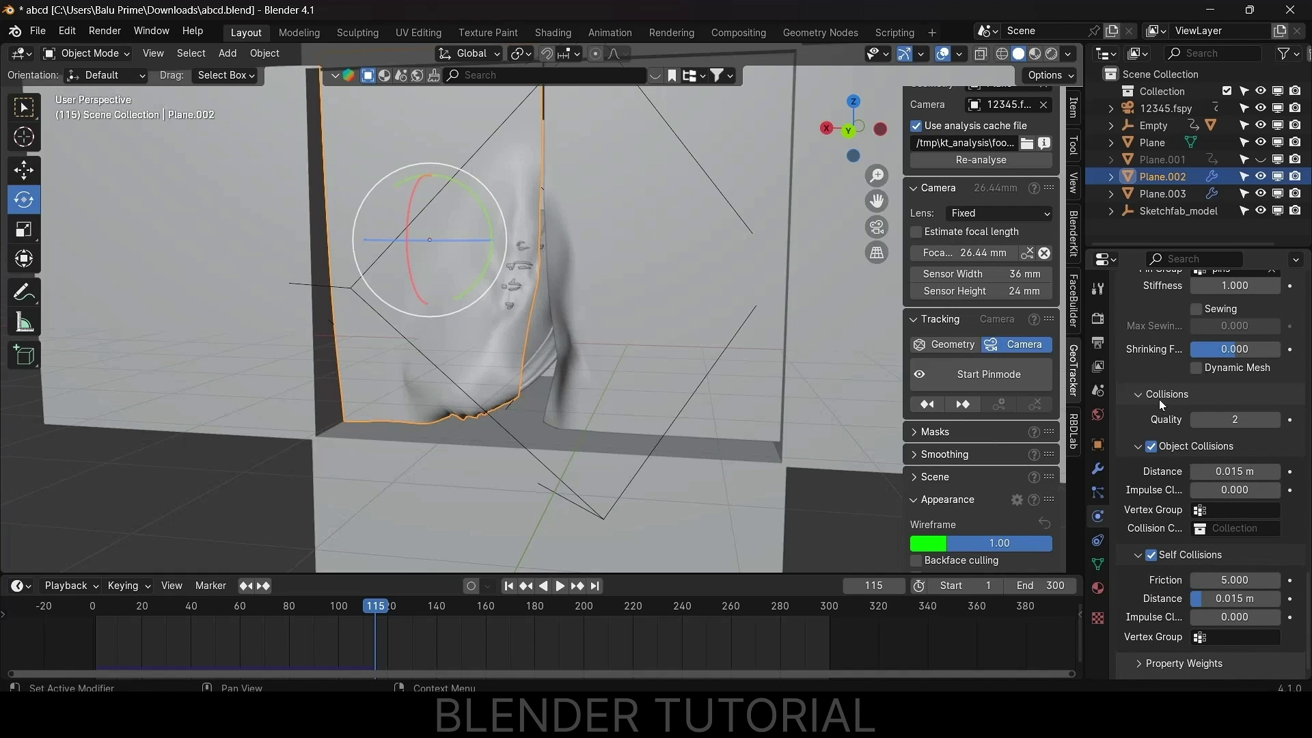
pyautogui.click(1234, 420)
pyautogui.write('5')
pyautogui.press('Return')
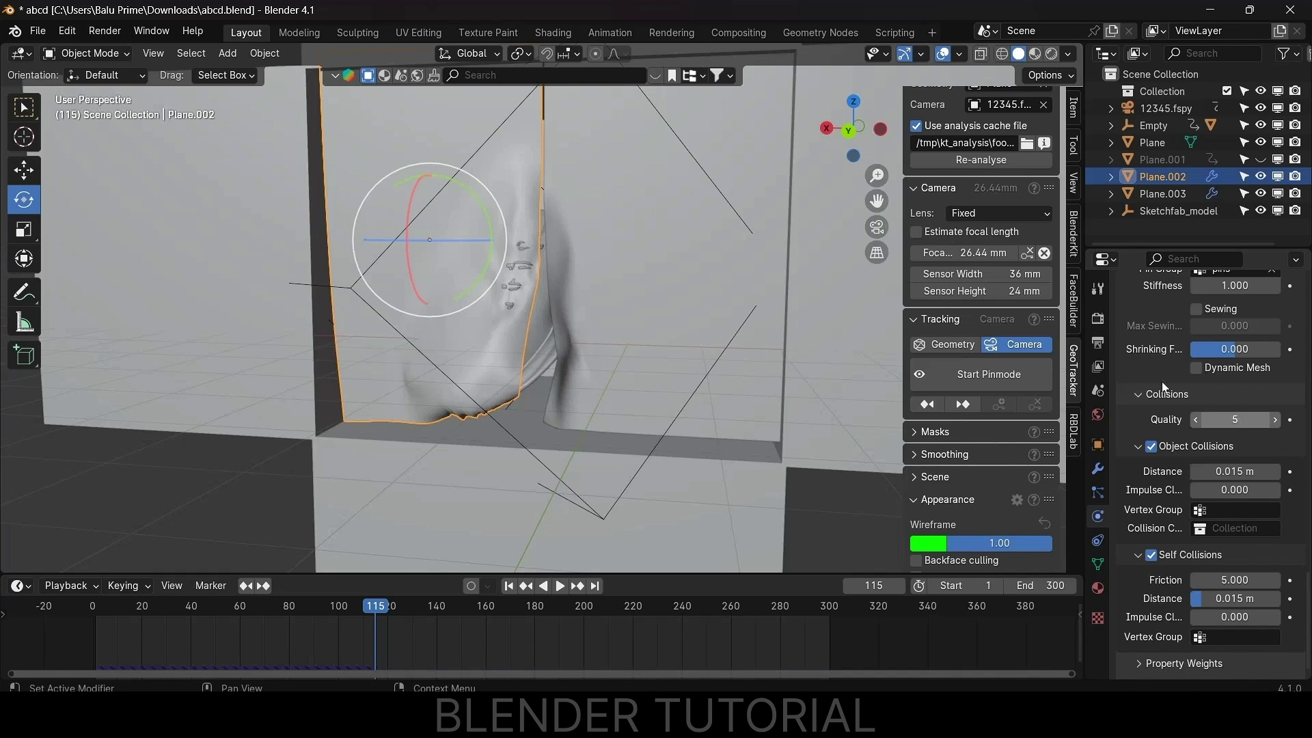
pyautogui.click(675, 364)
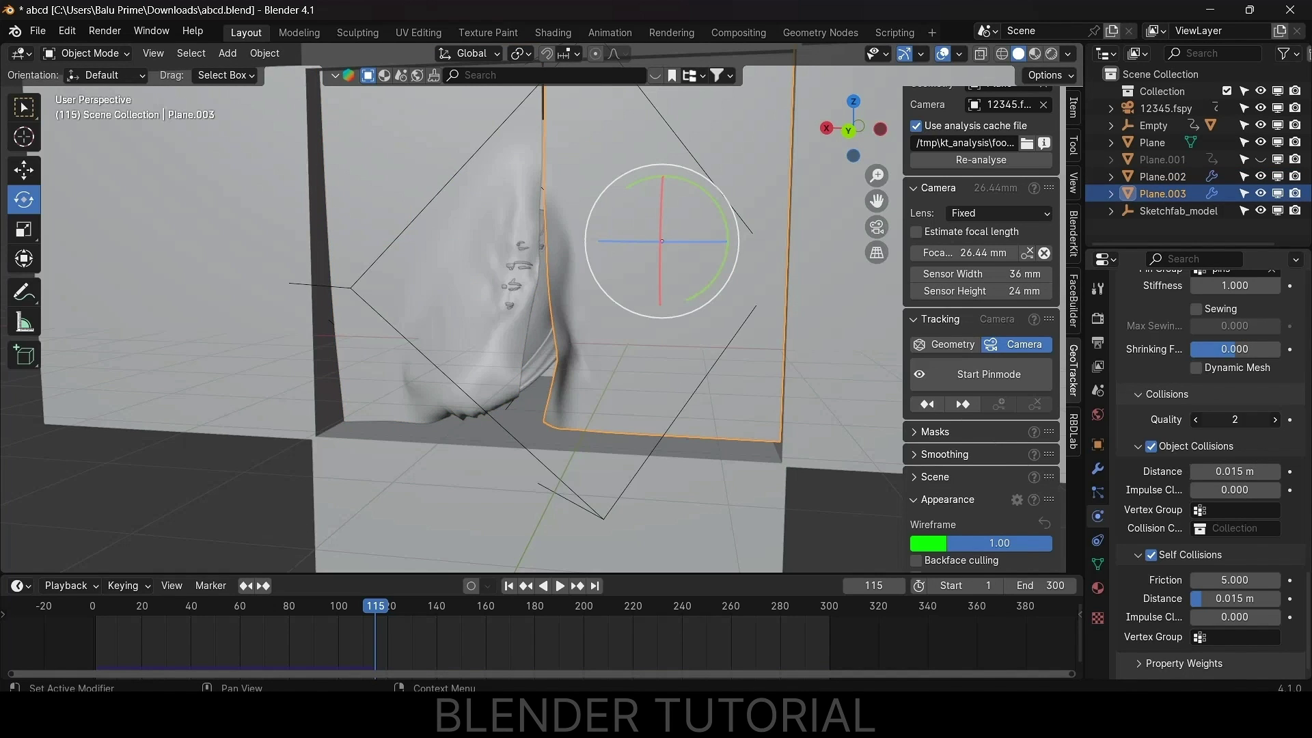
pyautogui.write('5')
pyautogui.press('Return')
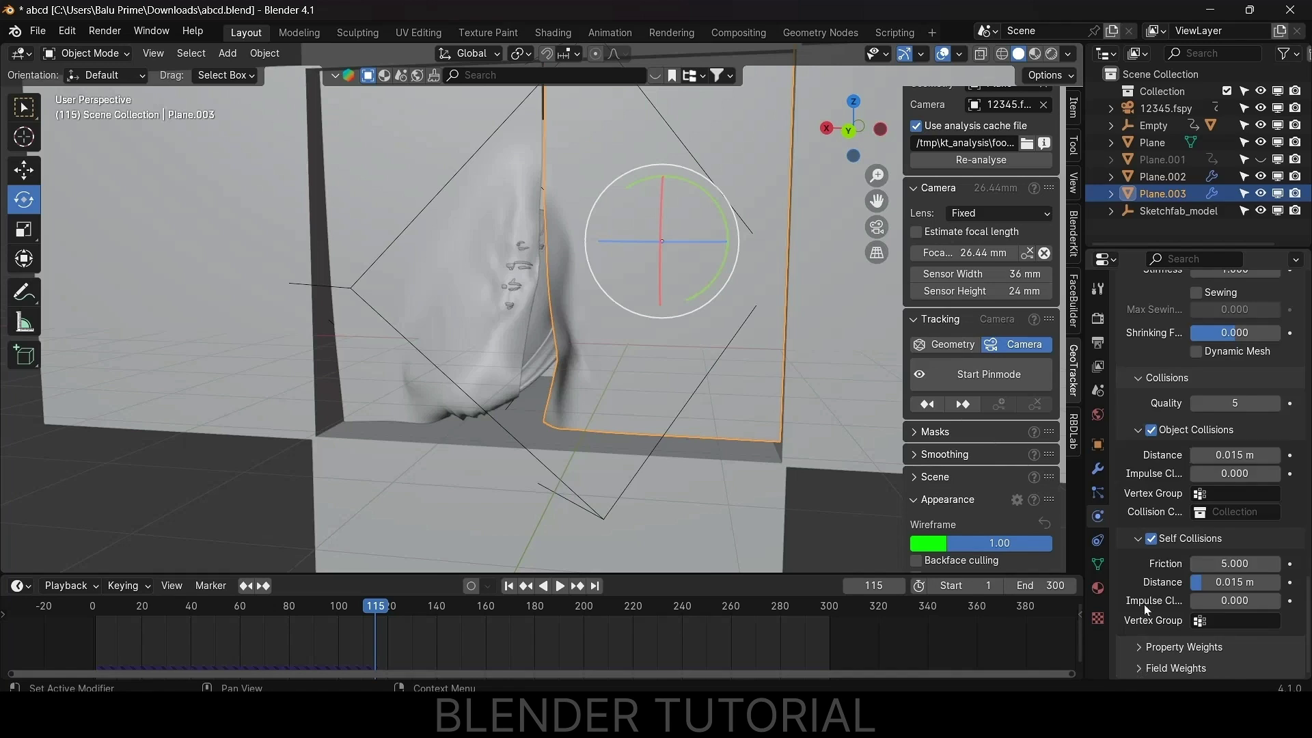
# - Set the cloth Quality Steps of Plane.003 to 20
pyautogui.scroll(15, 1171, 512)
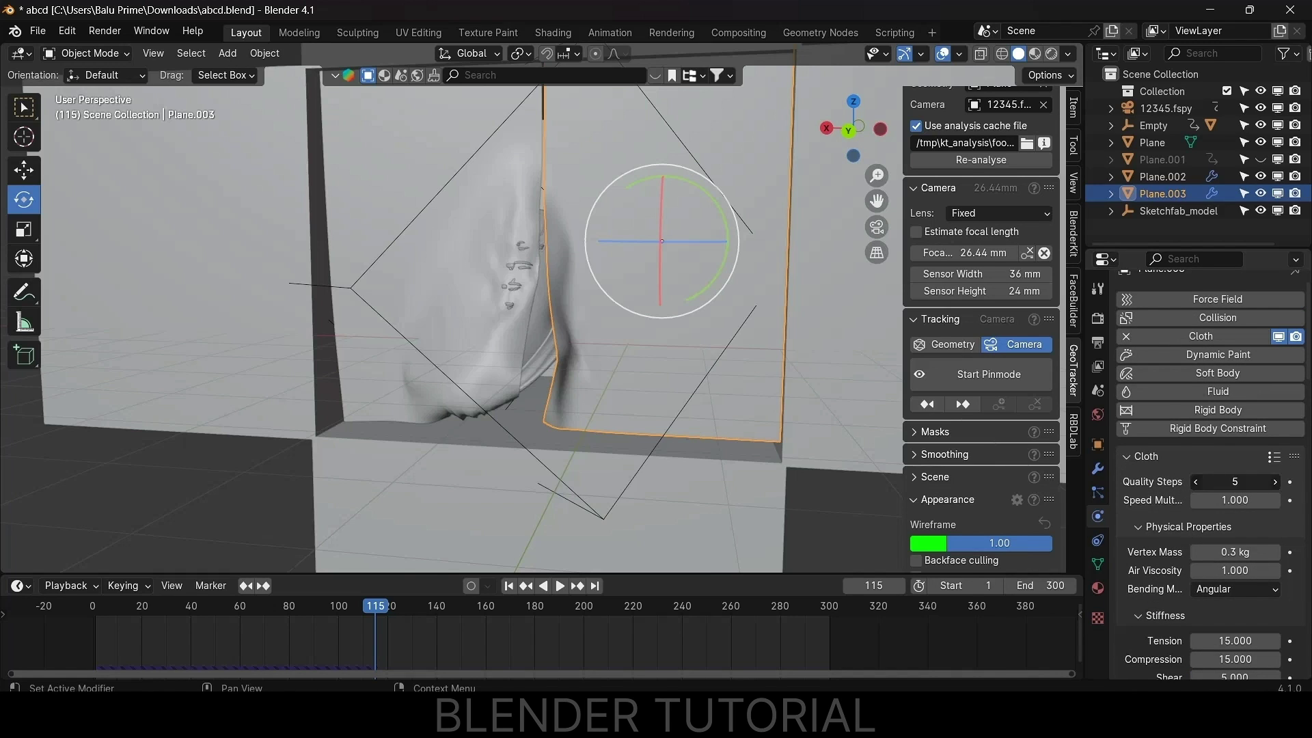
pyautogui.write('20')
pyautogui.press('Return')
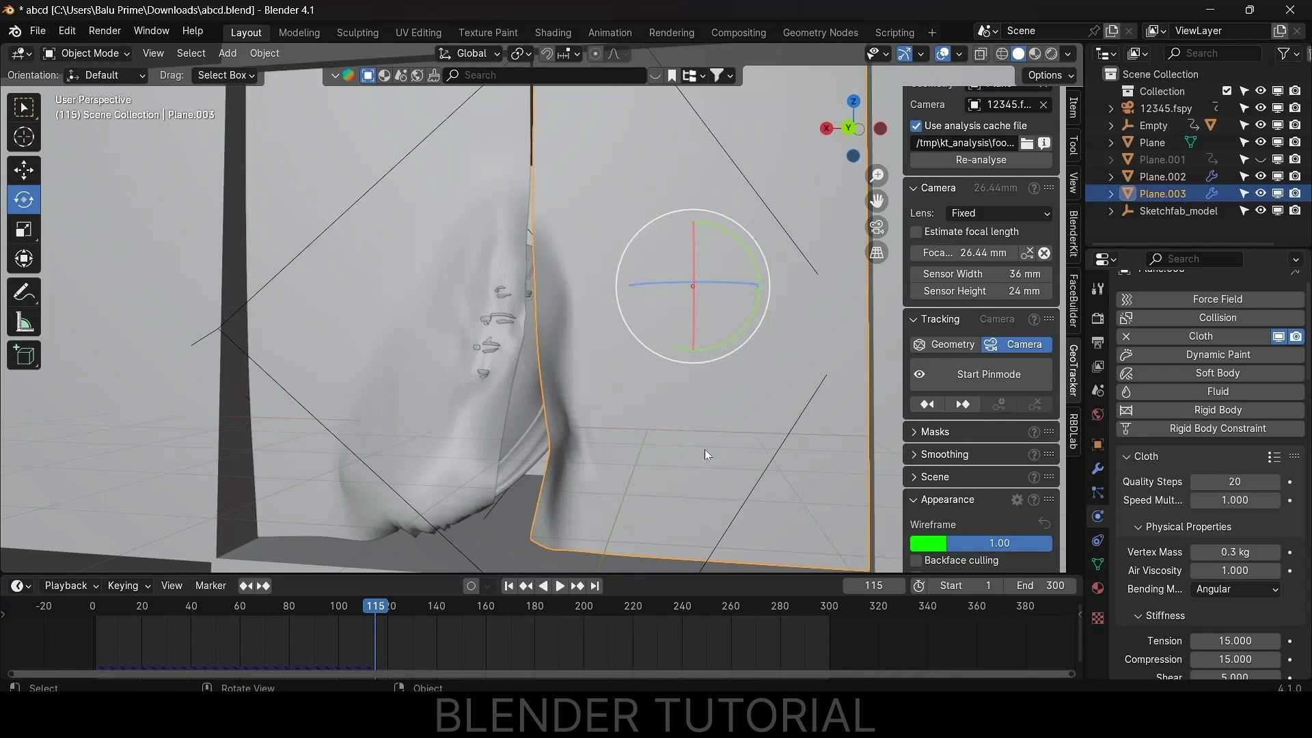
# - Return the animation to frame 1 and show the scene in Material Preview shading
pyautogui.click(507, 587)
pyautogui.scroll(-3, 587, 424)
pyautogui.moveTo(586, 424); pyautogui.dragTo(610, 431, button='middle')
pyautogui.click(1034, 53)
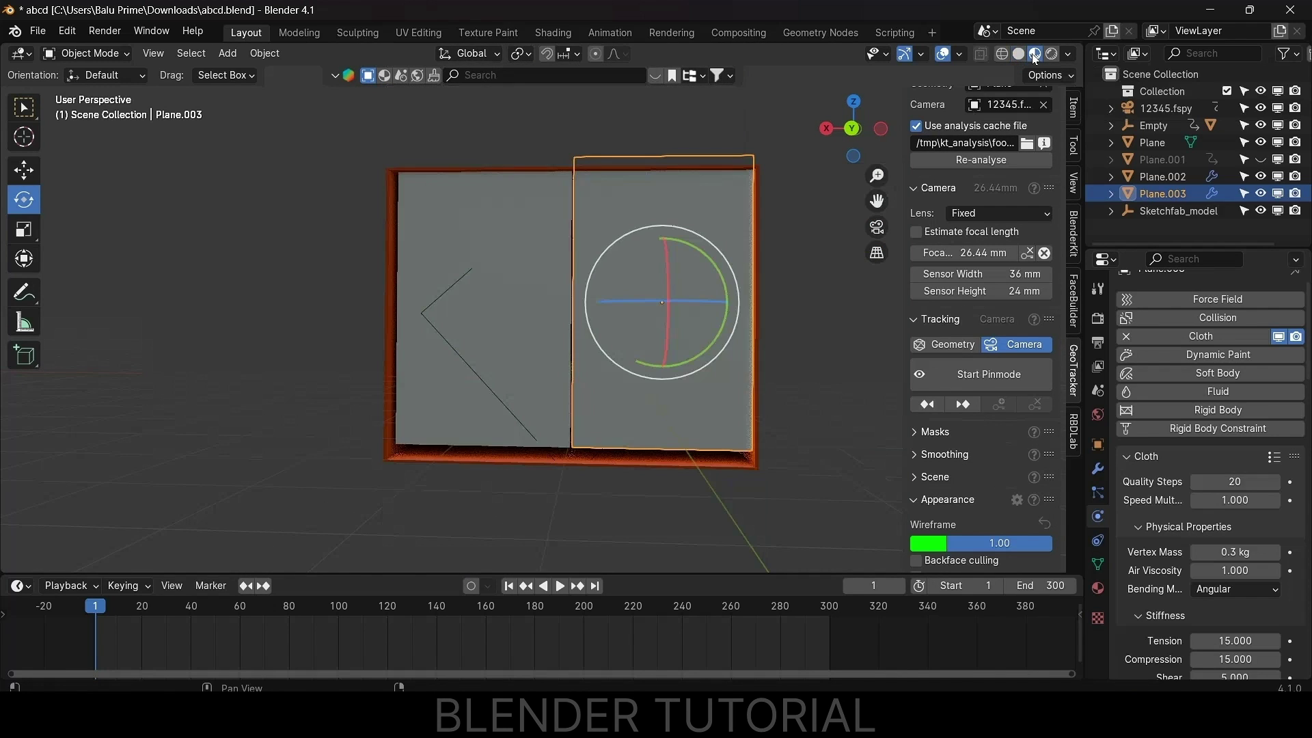
pyautogui.moveTo(577, 398); pyautogui.dragTo(514, 403, button='middle')
pyautogui.scroll(2, 573, 436)
pyautogui.scroll(-1, 570, 440)
# - Create a new material on the cloth panel Plane.002
pyautogui.click(499, 290)
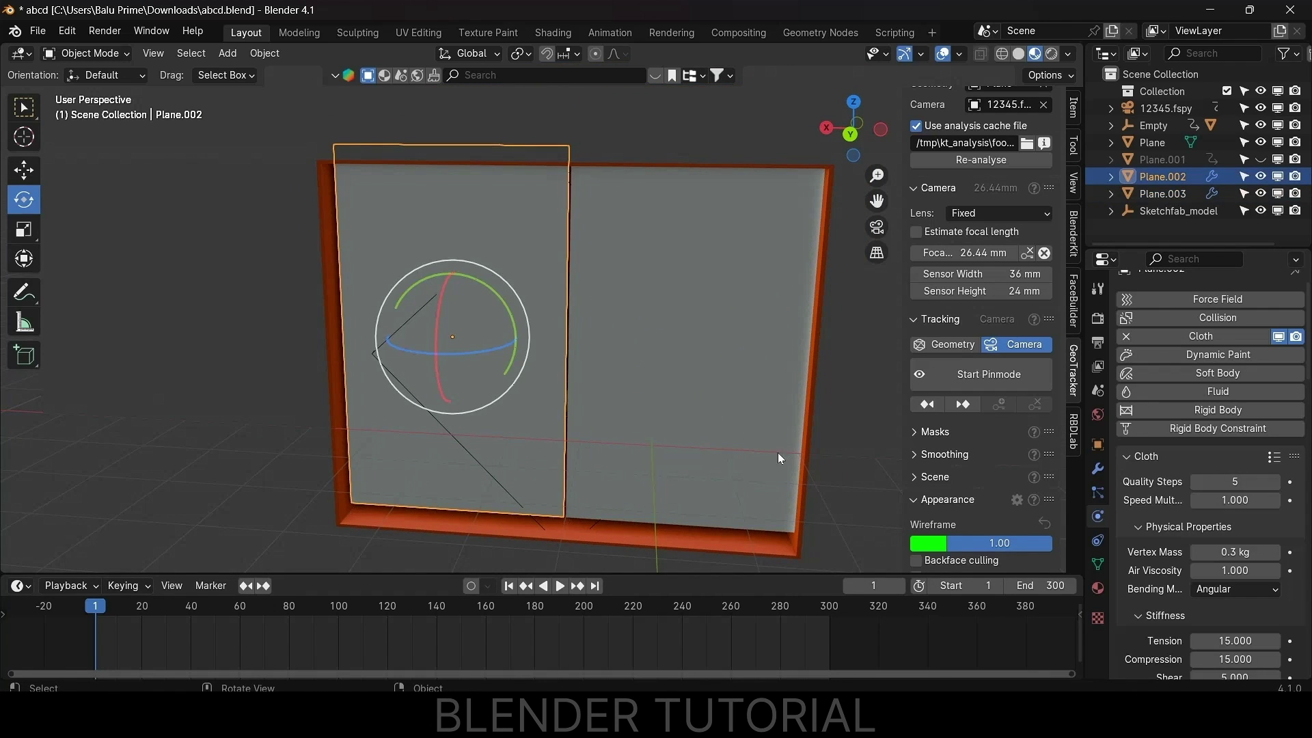
pyautogui.click(1098, 589)
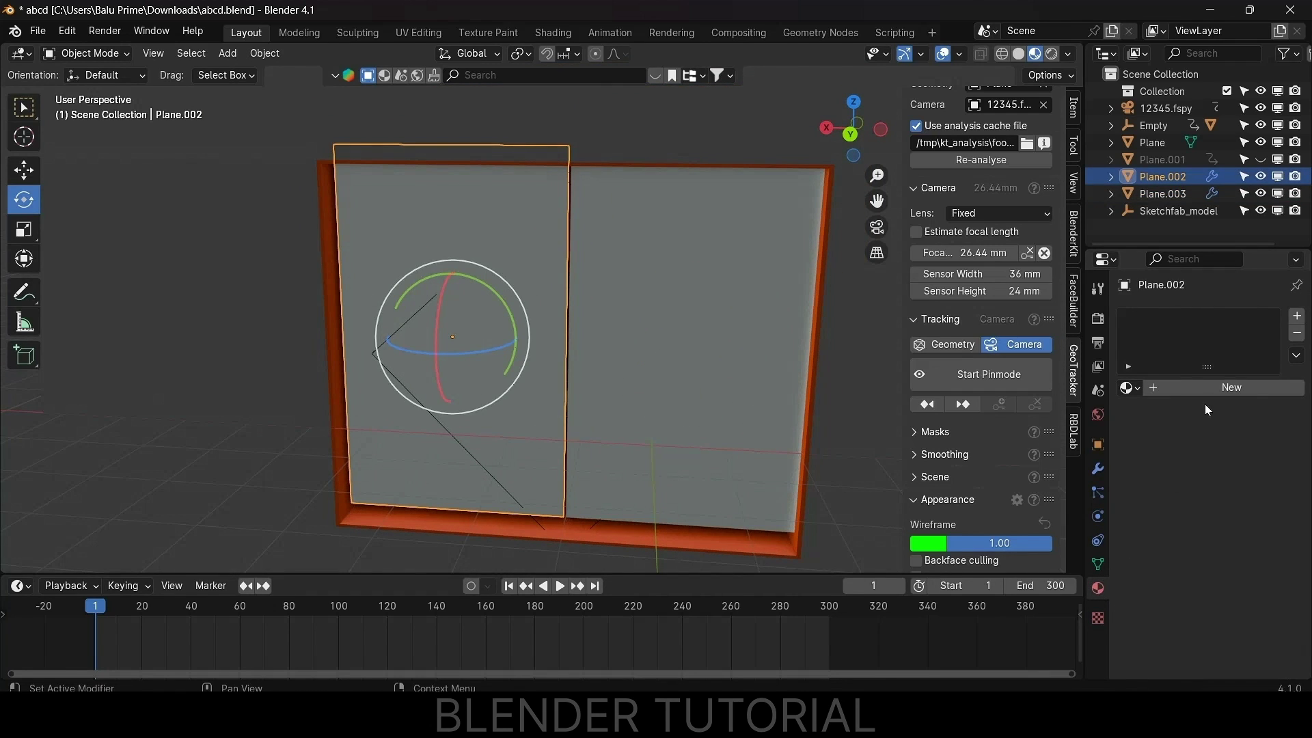
pyautogui.click(1215, 389)
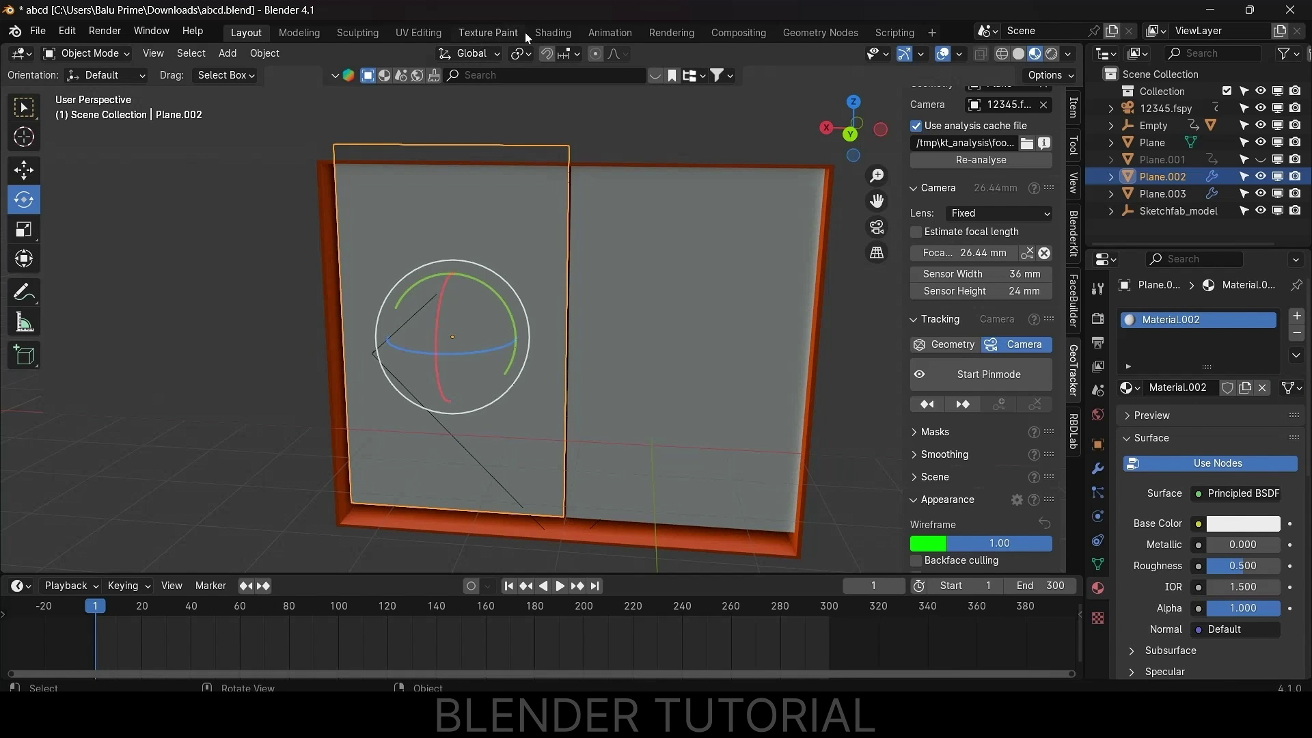
# - Switch to the Shading workspace and select the Principled BSDF node of the panel's new material
pyautogui.click(562, 33)
pyautogui.moveTo(597, 255); pyautogui.dragTo(645, 272, button='middle')
pyautogui.scroll(1, 654, 289)
pyautogui.moveTo(425, 531); pyautogui.dragTo(488, 654, button='middle')
pyautogui.click(548, 523)
pyautogui.click(644, 509)
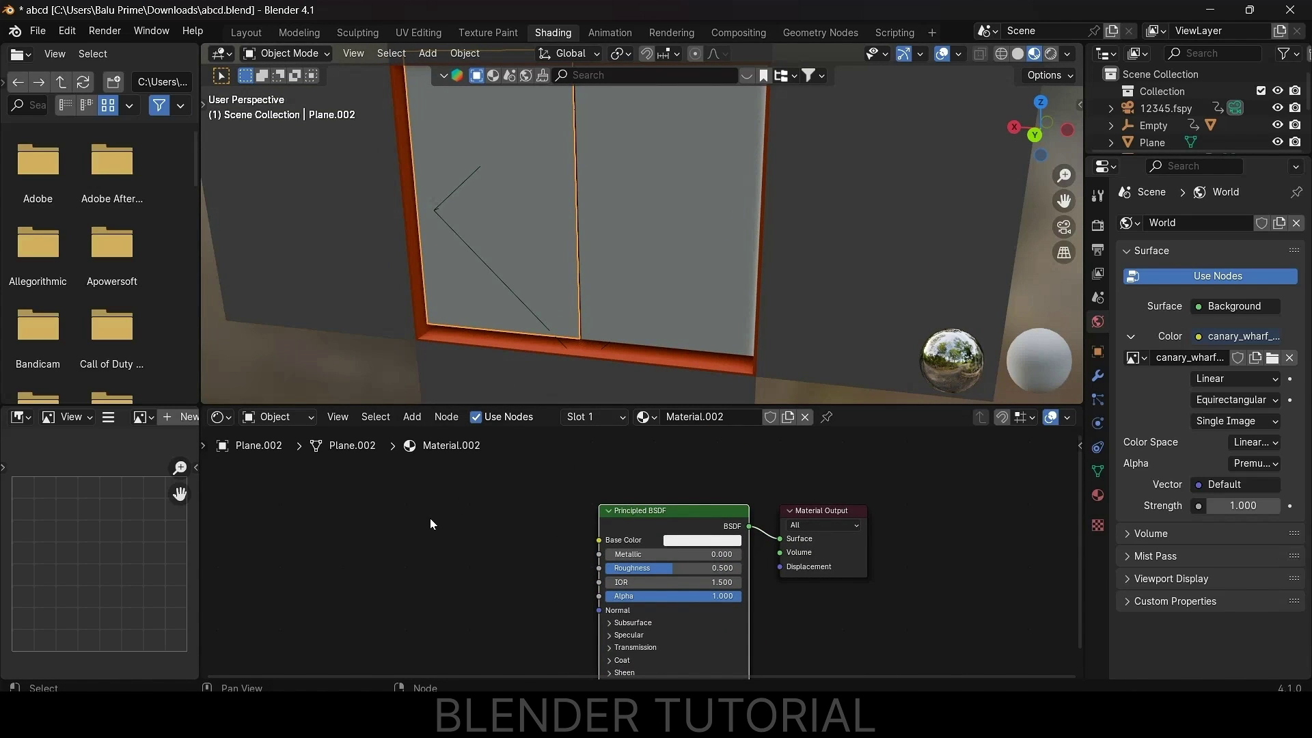
# - Enable the Node Wrangler add-on and save the preferences
pyautogui.click(66, 34)
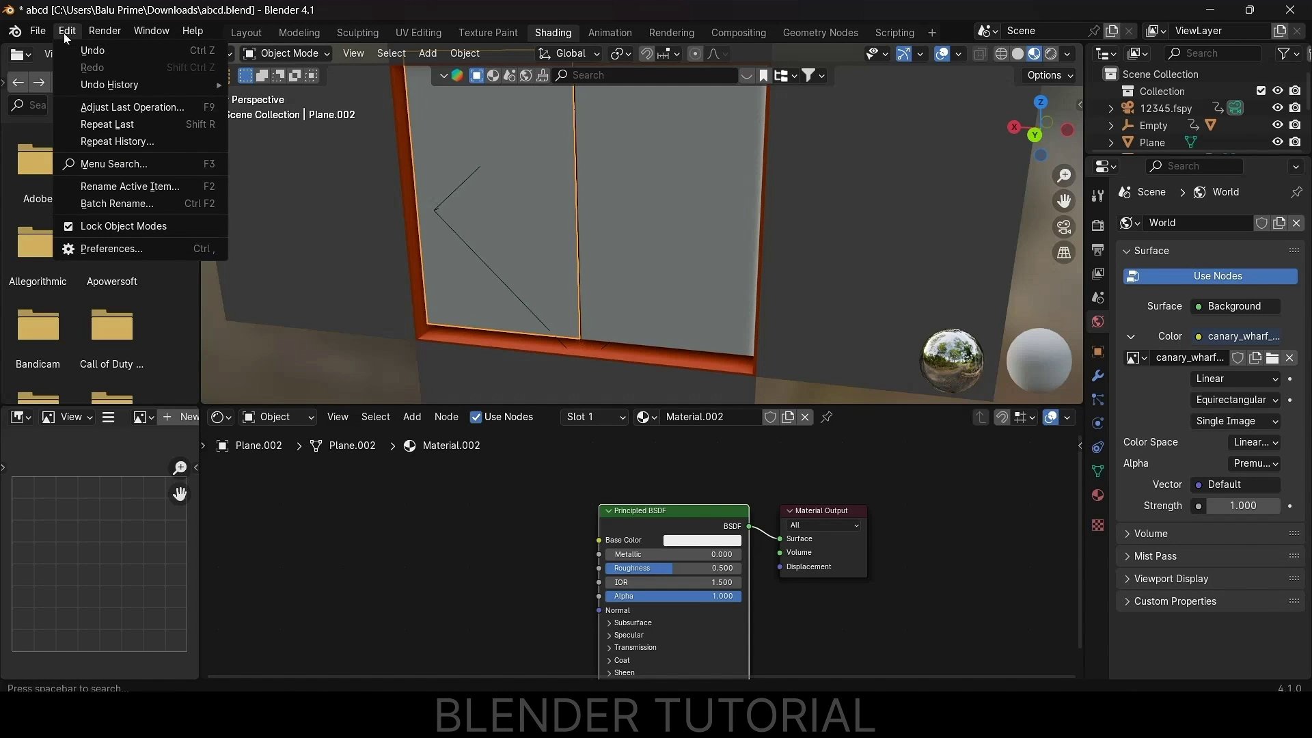
pyautogui.click(109, 249)
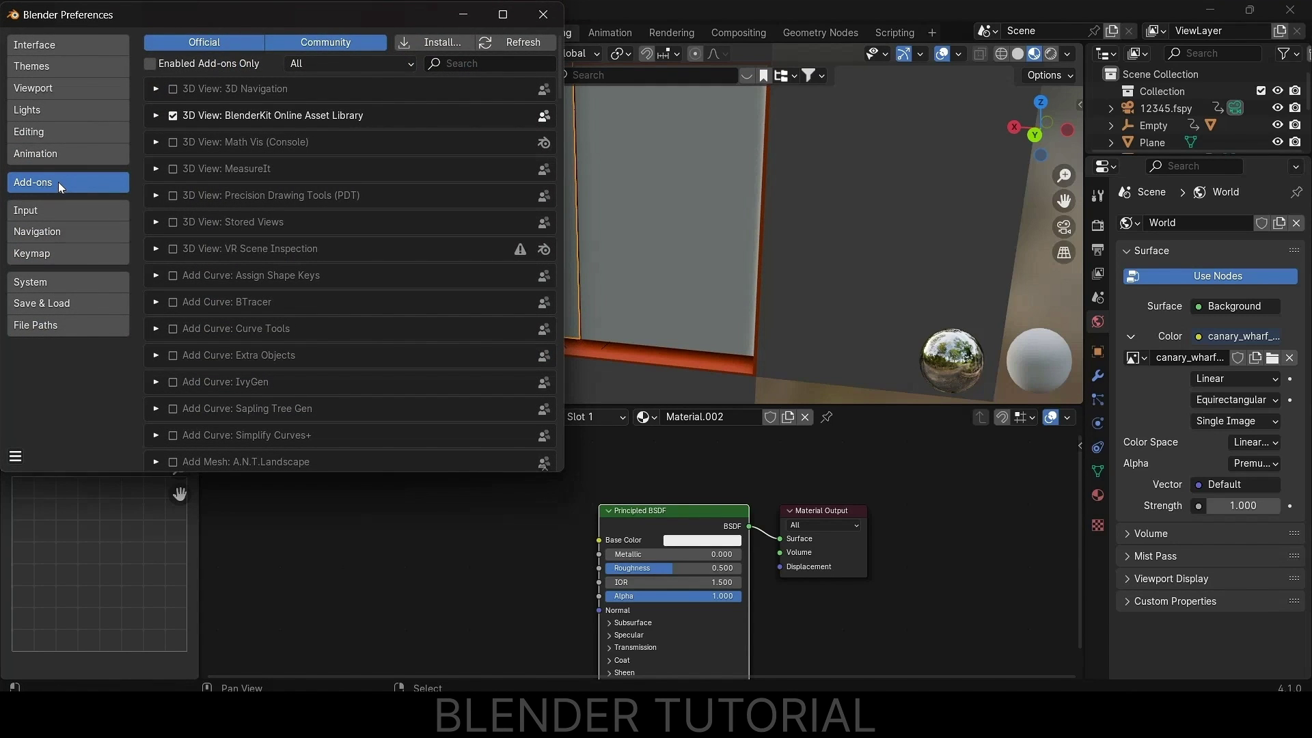
pyautogui.click(470, 64)
pyautogui.write('node')
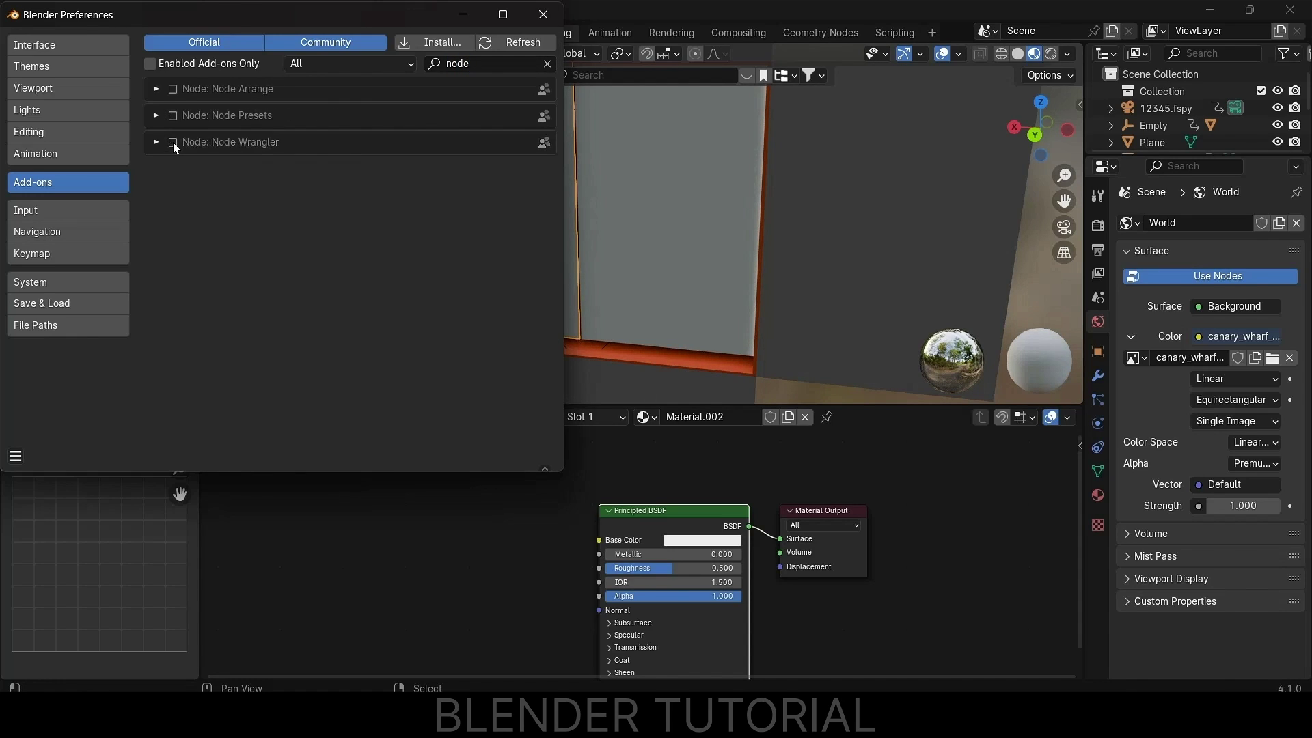
pyautogui.click(16, 456)
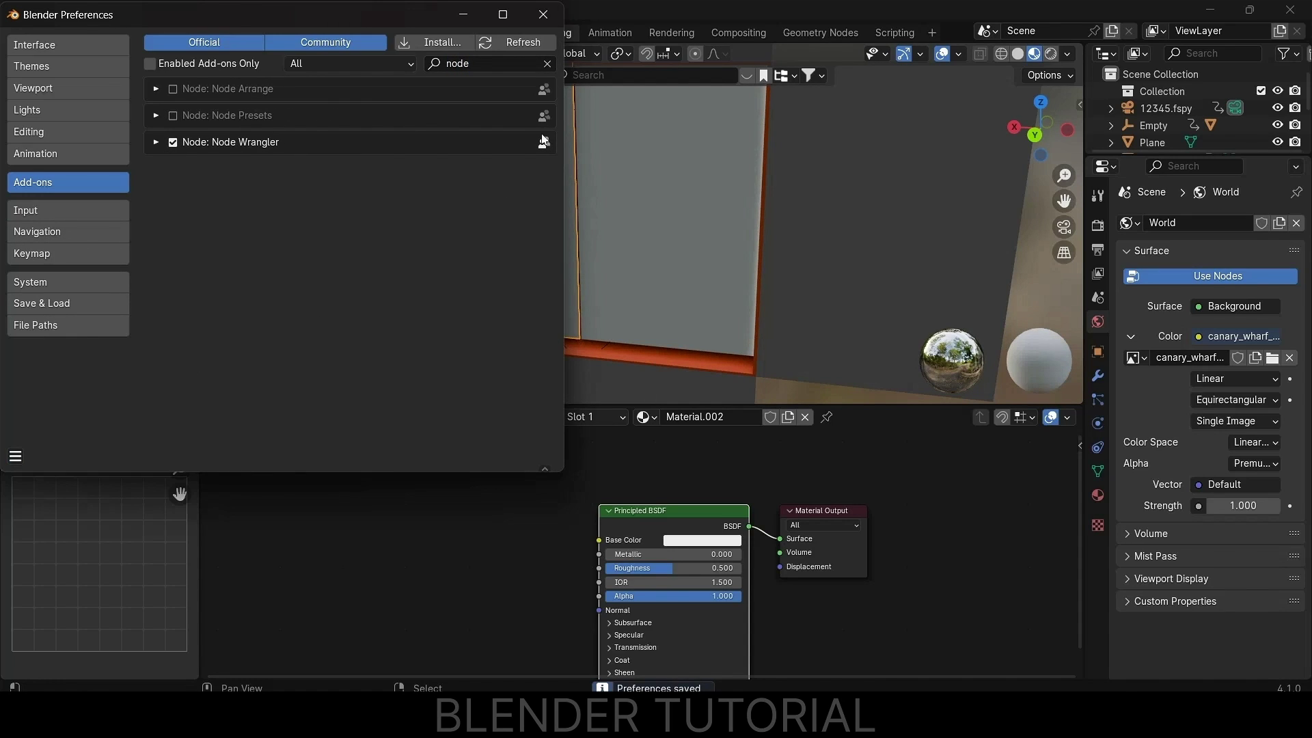
pyautogui.click(544, 14)
# - Add an image texture with mapping and texture coordinate nodes to the Principled BSDF and load nike.jpg into it
pyautogui.click(639, 512)
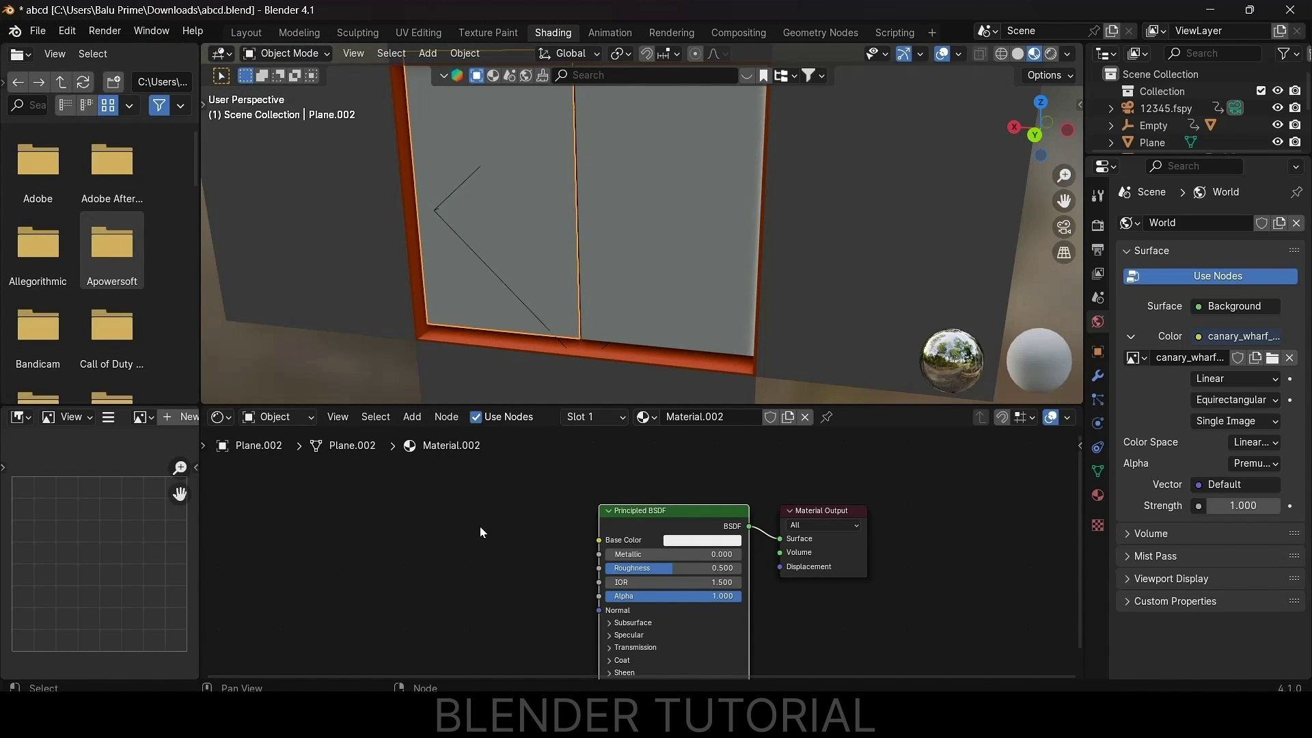
pyautogui.hotkey('ctrl', 't')
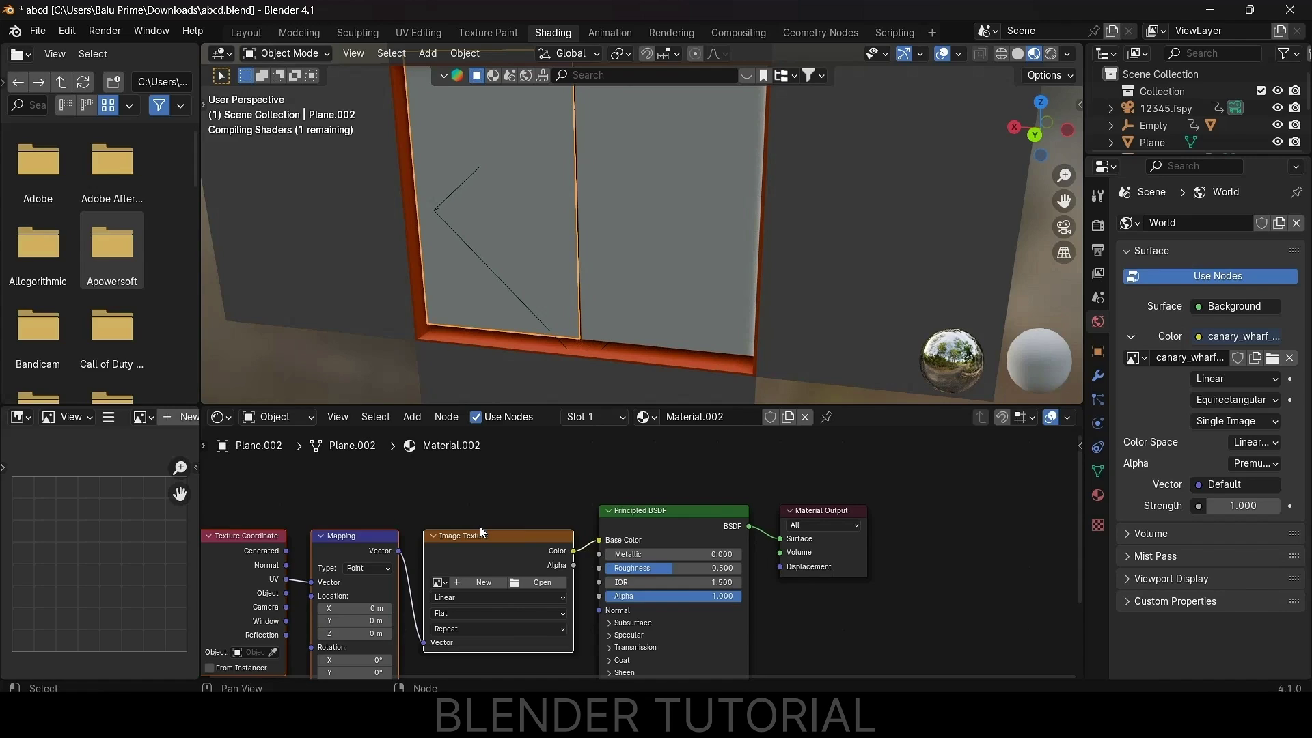
pyautogui.click(527, 583)
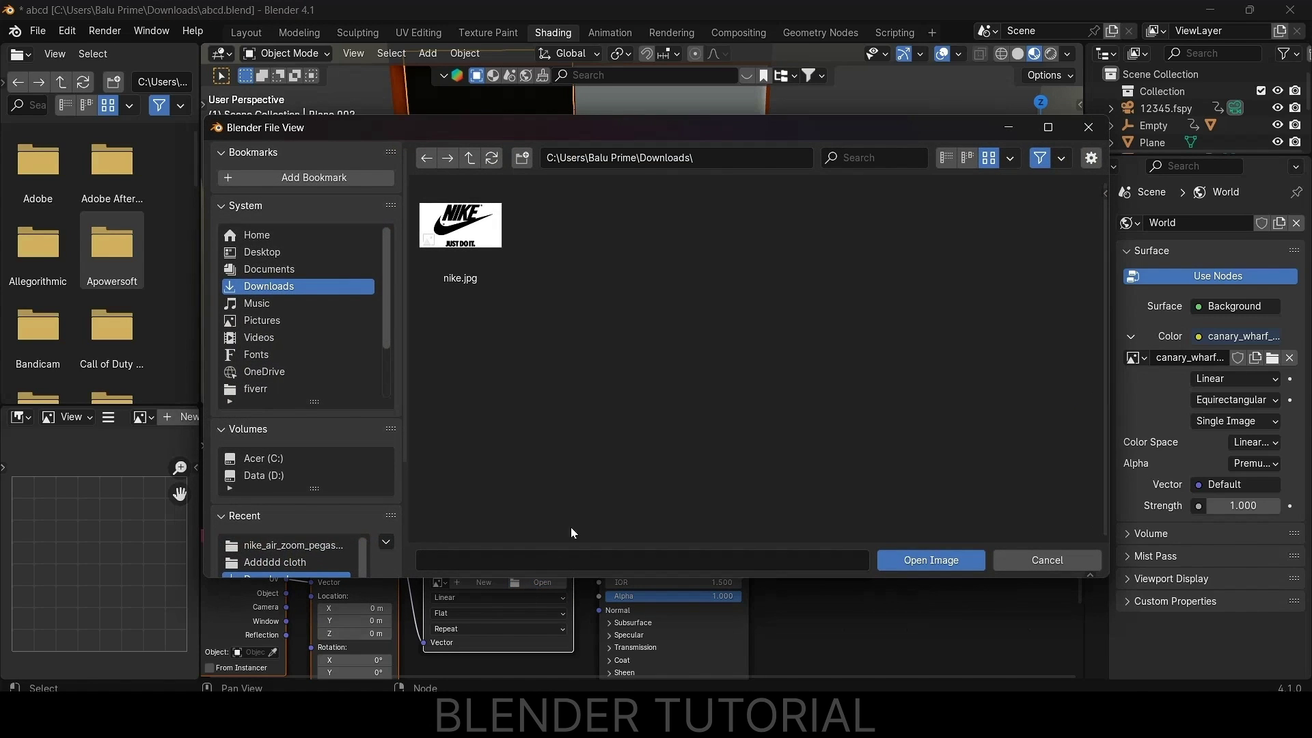
pyautogui.click(474, 241)
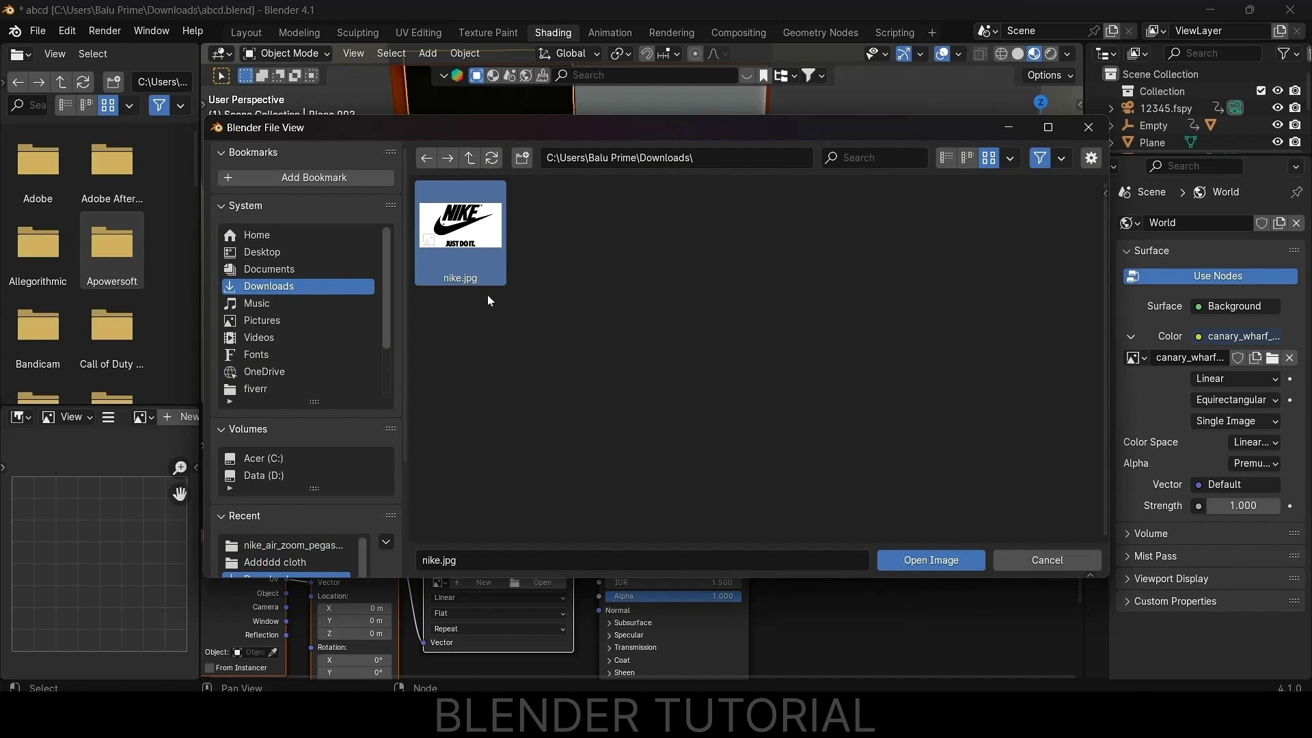
pyautogui.click(913, 555)
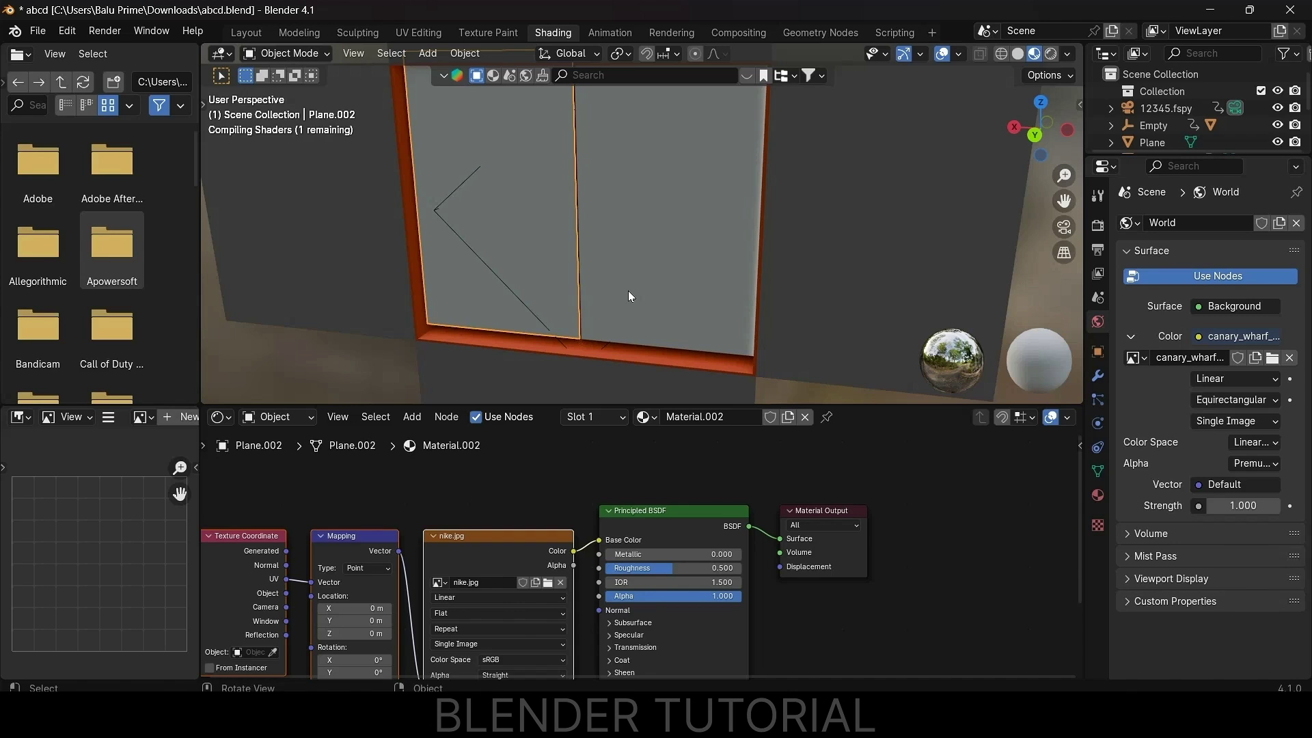
# - Set the logo texture's Mapping rotation to 180° on Z and 180° on X
pyautogui.moveTo(607, 266)
pyautogui.mouseDown(button='middle')
pyautogui.moveTo(637, 273)
pyautogui.moveTo(639, 243)
pyautogui.moveTo(611, 279)
pyautogui.mouseUp(button='middle')
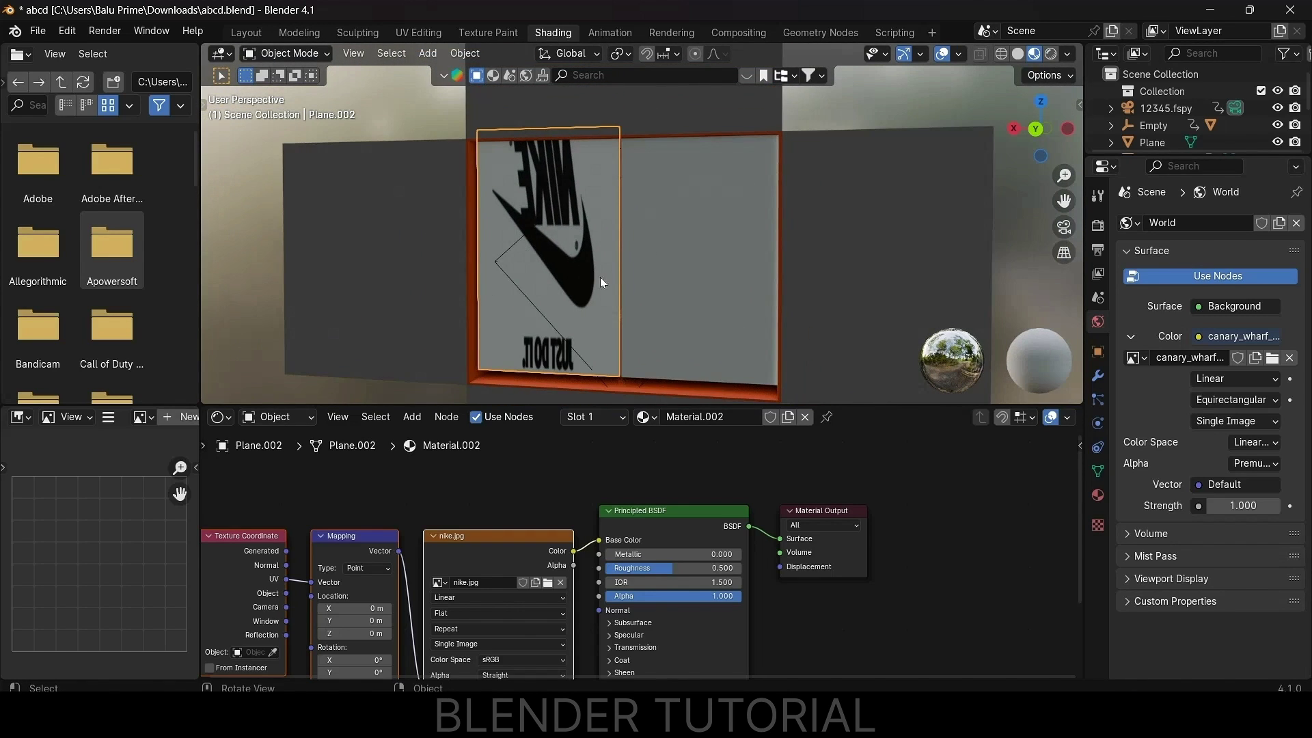
pyautogui.moveTo(458, 477); pyautogui.dragTo(718, 662, button='middle')
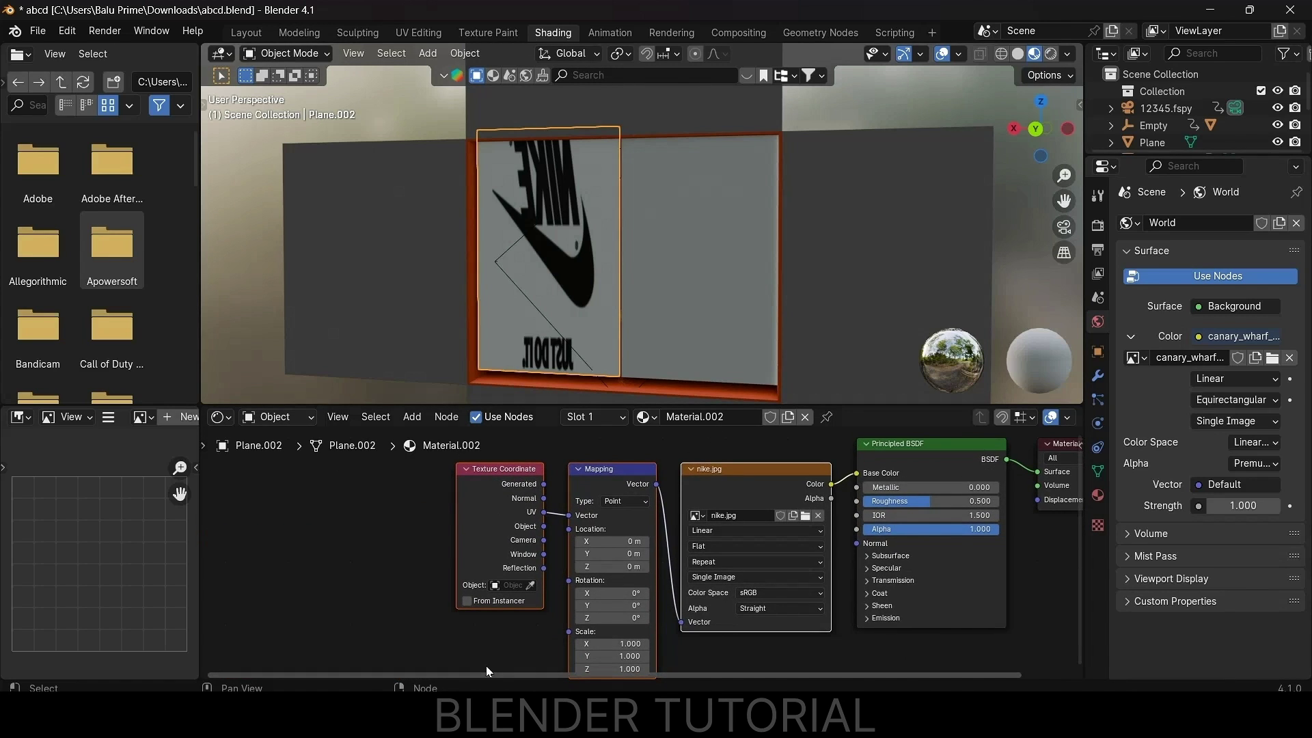
pyautogui.scroll(3, 495, 655)
pyautogui.moveTo(498, 658); pyautogui.dragTo(429, 557, button='middle')
pyautogui.moveTo(526, 543); pyautogui.dragTo(694, 542)
pyautogui.click(523, 546)
pyautogui.write('180')
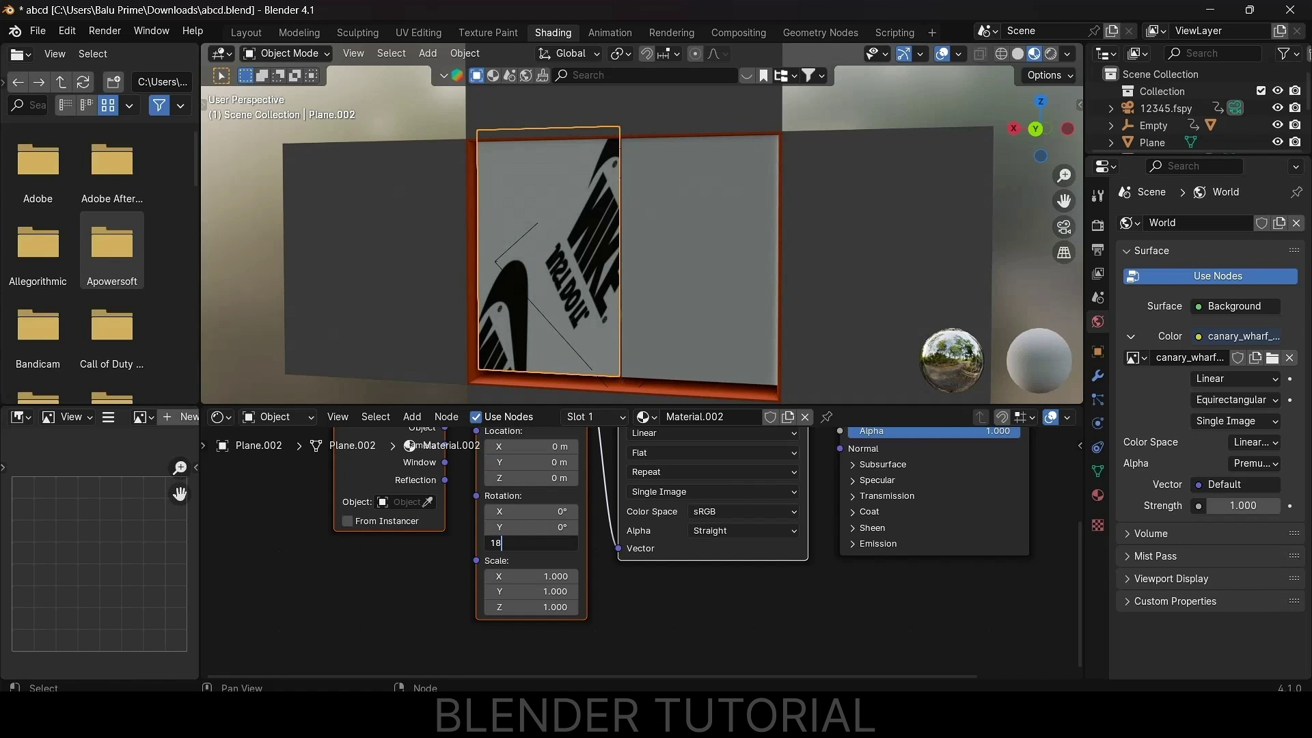
pyautogui.press('Return')
pyautogui.moveTo(527, 512); pyautogui.dragTo(795, 512)
pyautogui.click(510, 512)
pyautogui.write('180')
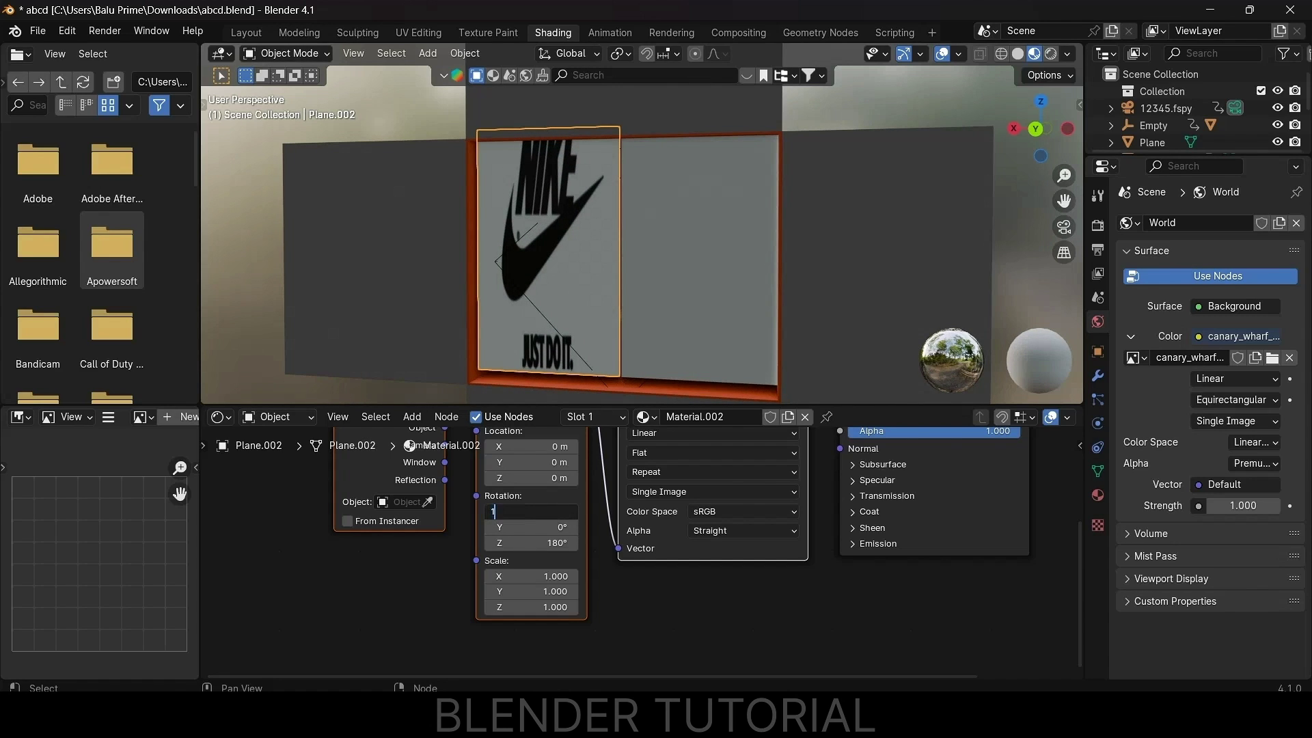
pyautogui.press('Return')
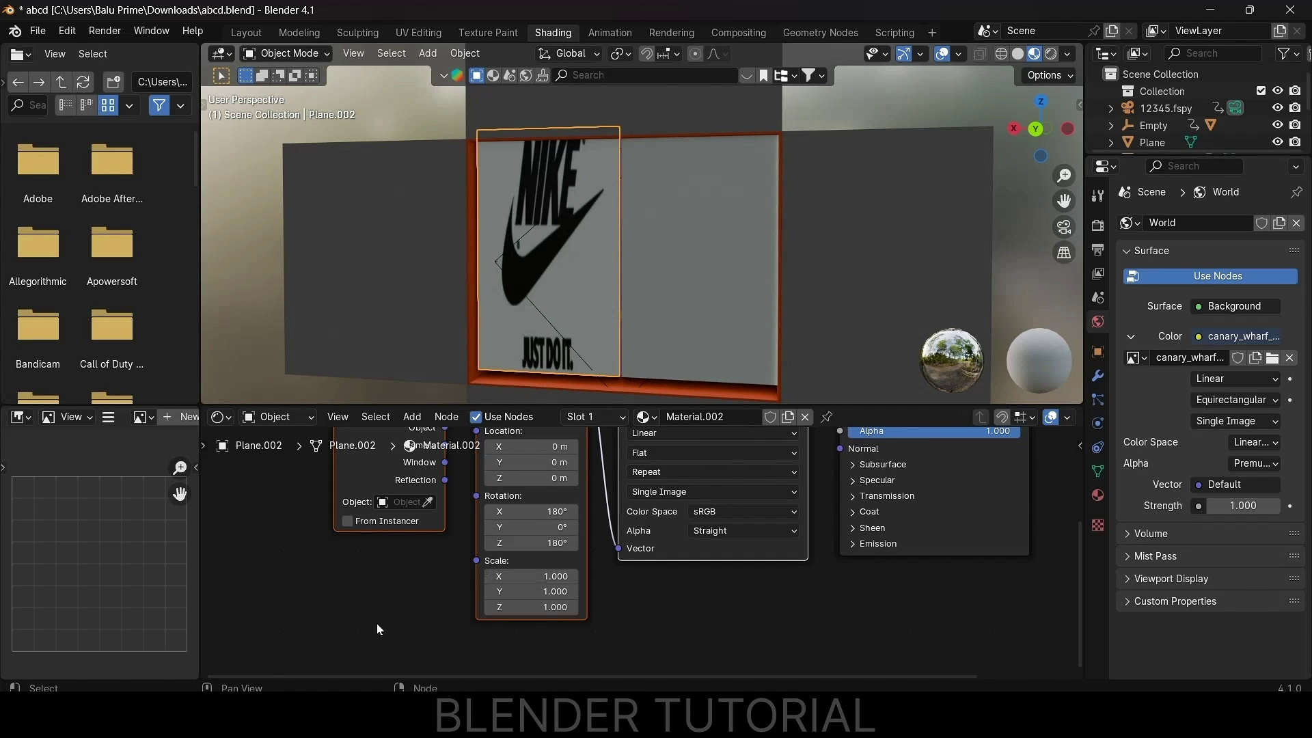
# - Set the texture's Mapping scale to X 0.8 and Y 2, and its location to X -0.07 m and Y 0.28 m
pyautogui.click(535, 593)
pyautogui.write('2')
pyautogui.press('Return')
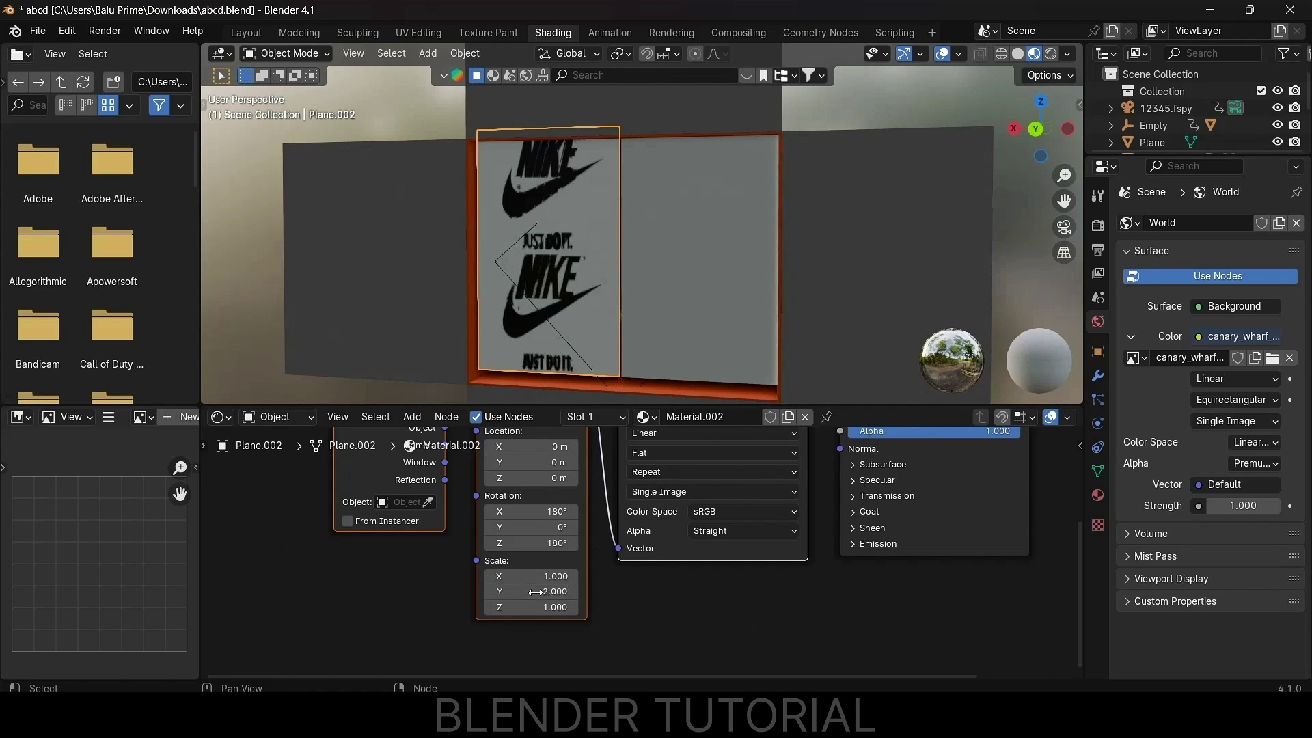
pyautogui.moveTo(536, 577)
pyautogui.mouseDown()
pyautogui.moveTo(563, 577)
pyautogui.moveTo(522, 577)
pyautogui.mouseUp()
pyautogui.moveTo(535, 462); pyautogui.dragTo(555, 463)
pyautogui.moveTo(535, 447)
pyautogui.mouseDown()
pyautogui.moveTo(548, 447)
pyautogui.moveTo(530, 447)
pyautogui.mouseUp()
pyautogui.moveTo(593, 253); pyautogui.dragTo(581, 250, button='middle')
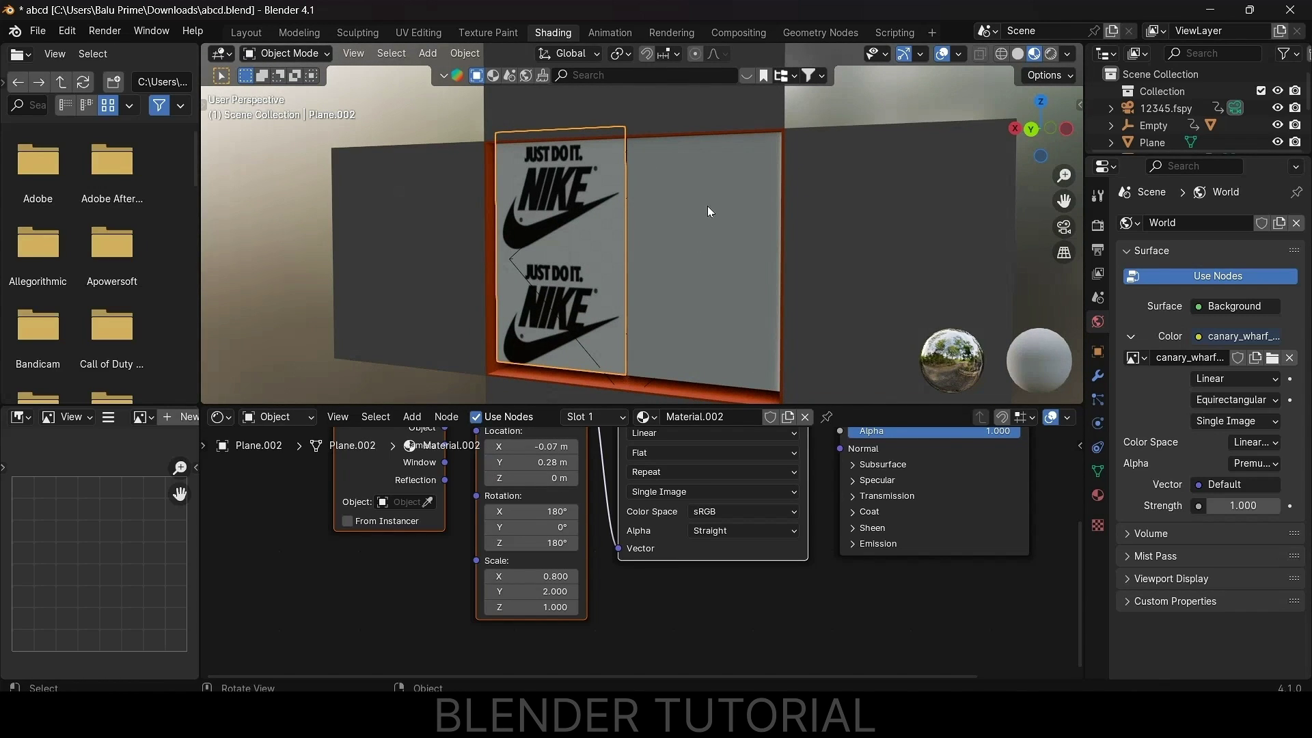
# - Copy the logo material from Plane.002 to the neighbouring cloth panel Plane.003
pyautogui.click(676, 238)
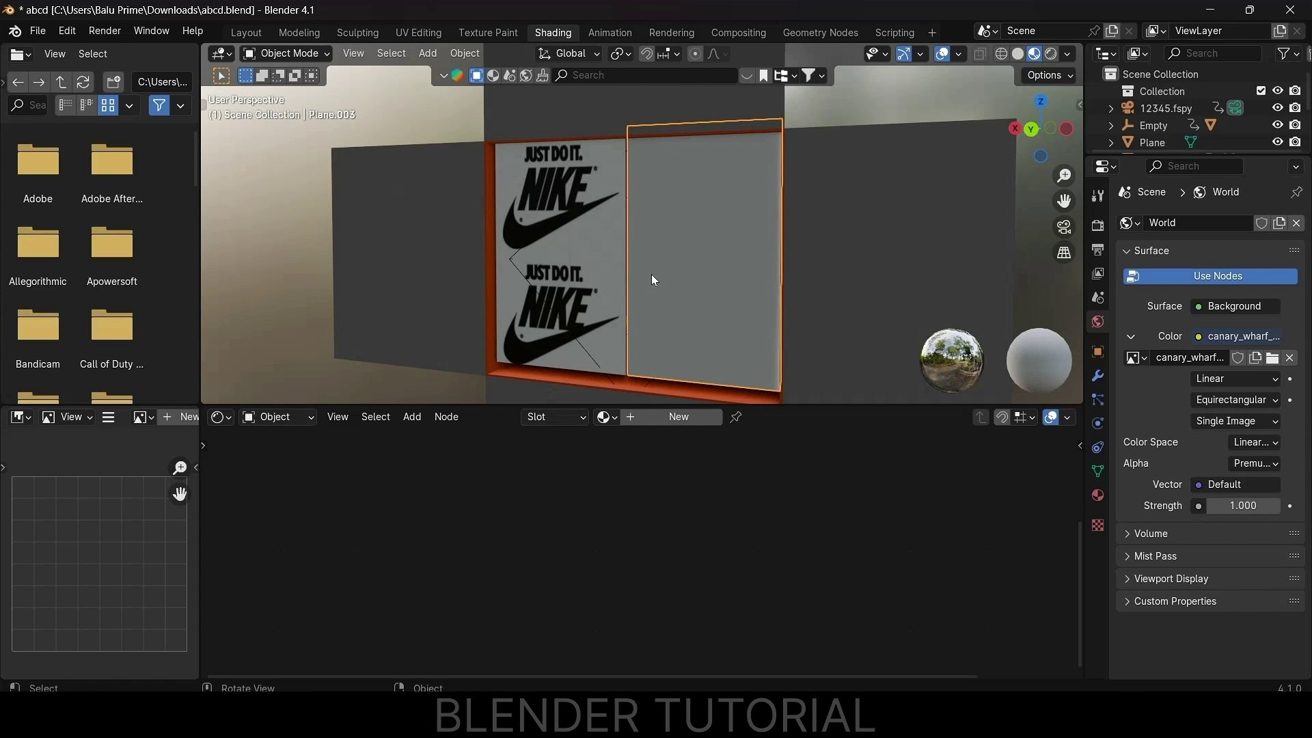
pyautogui.keyDown('shift'); pyautogui.click(588, 228); pyautogui.keyUp('shift')
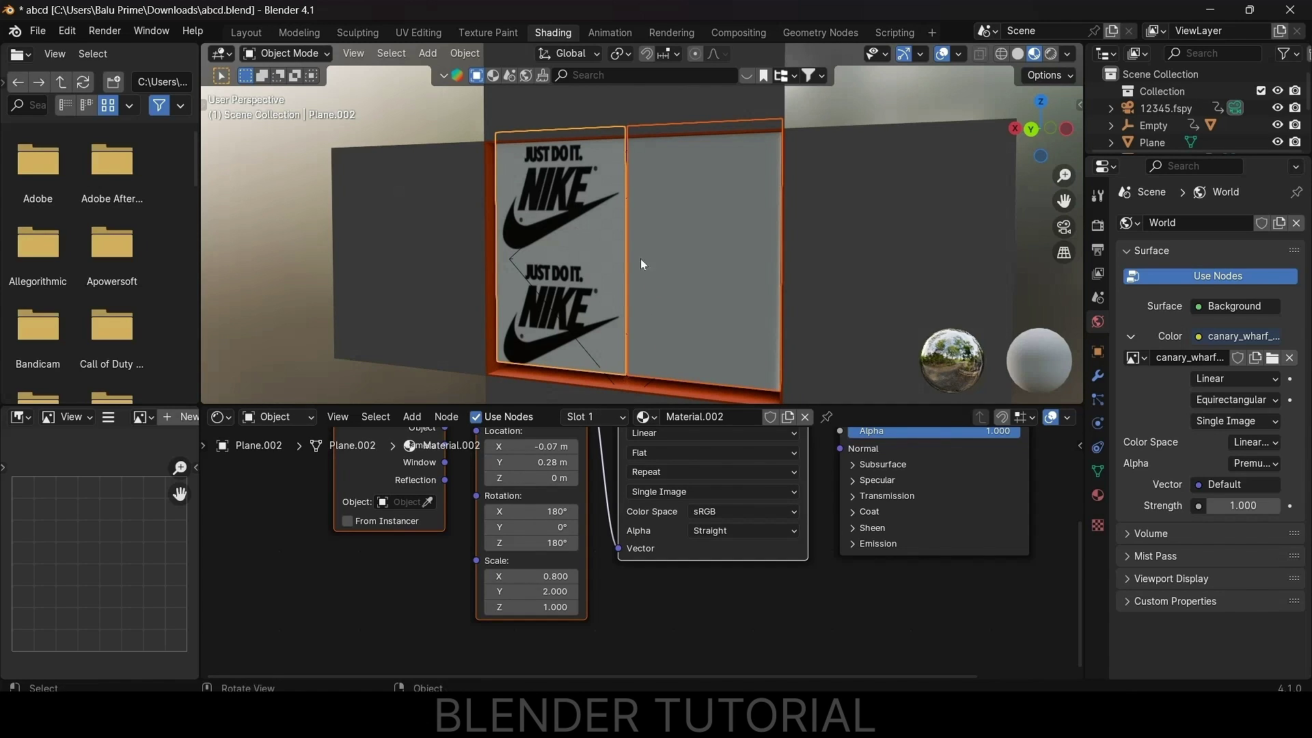
pyautogui.click(1099, 494)
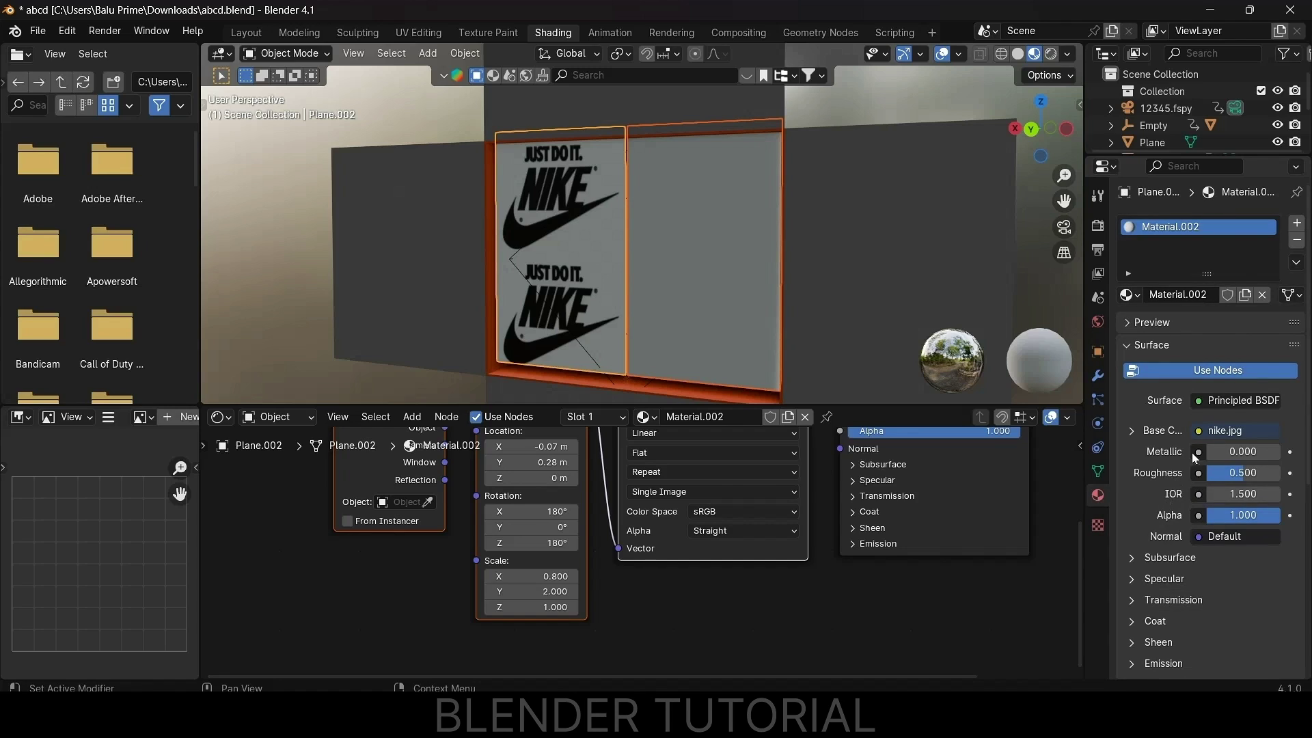
pyautogui.click(1296, 264)
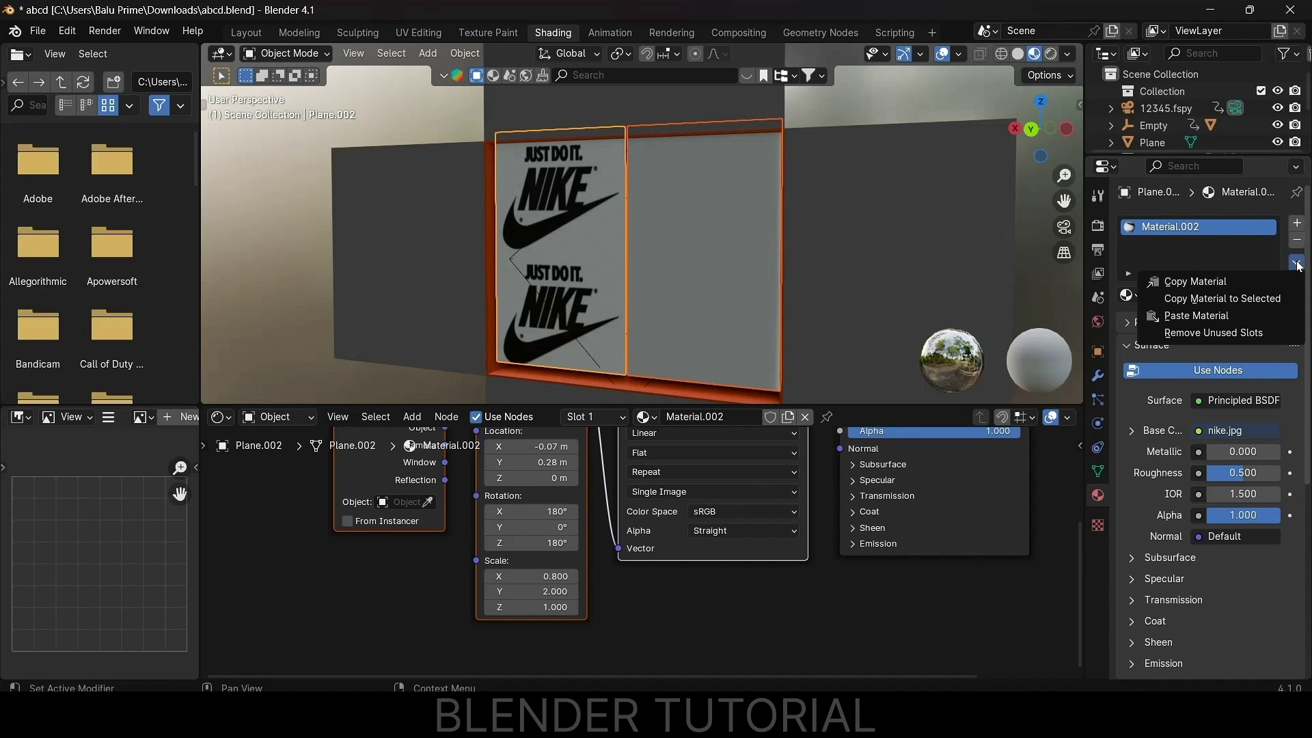
pyautogui.click(1208, 297)
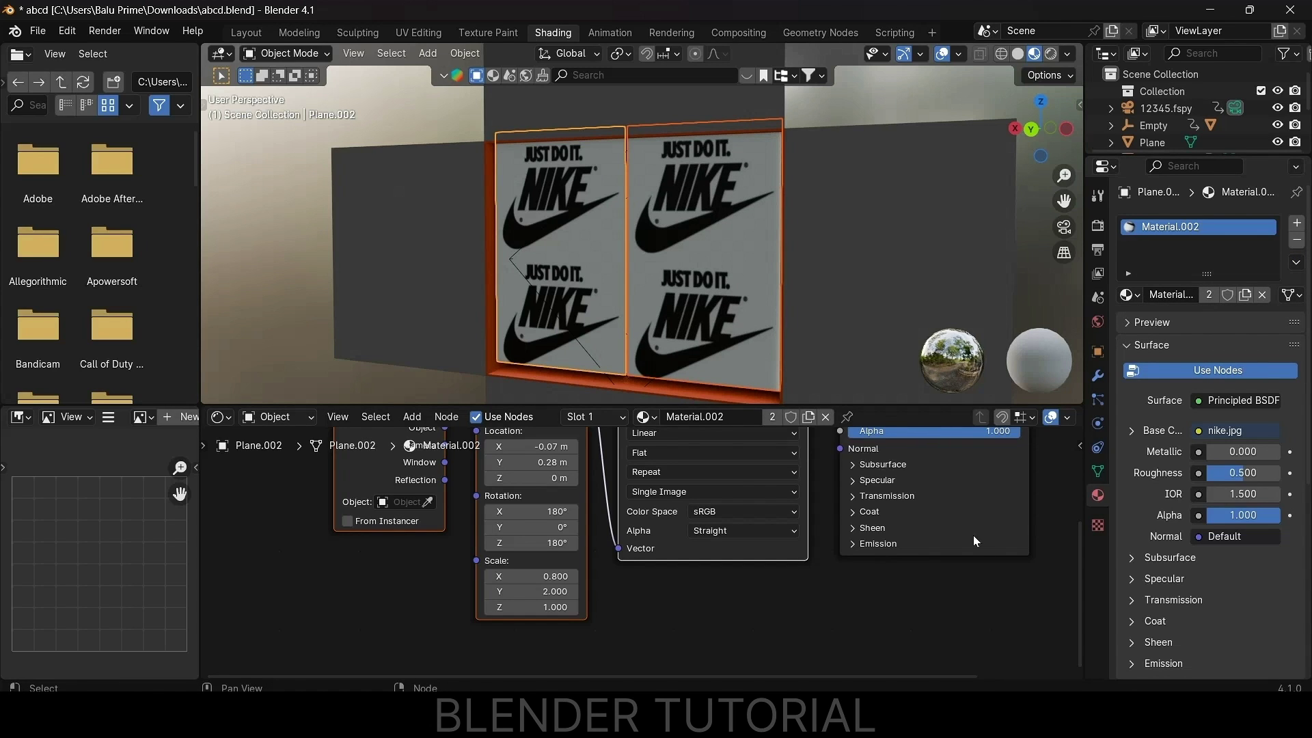
# - Set the shared logo material's Metallic to 0.477 and Roughness to 0.775
pyautogui.scroll(1, 1028, 589)
pyautogui.scroll(-1, 1022, 613)
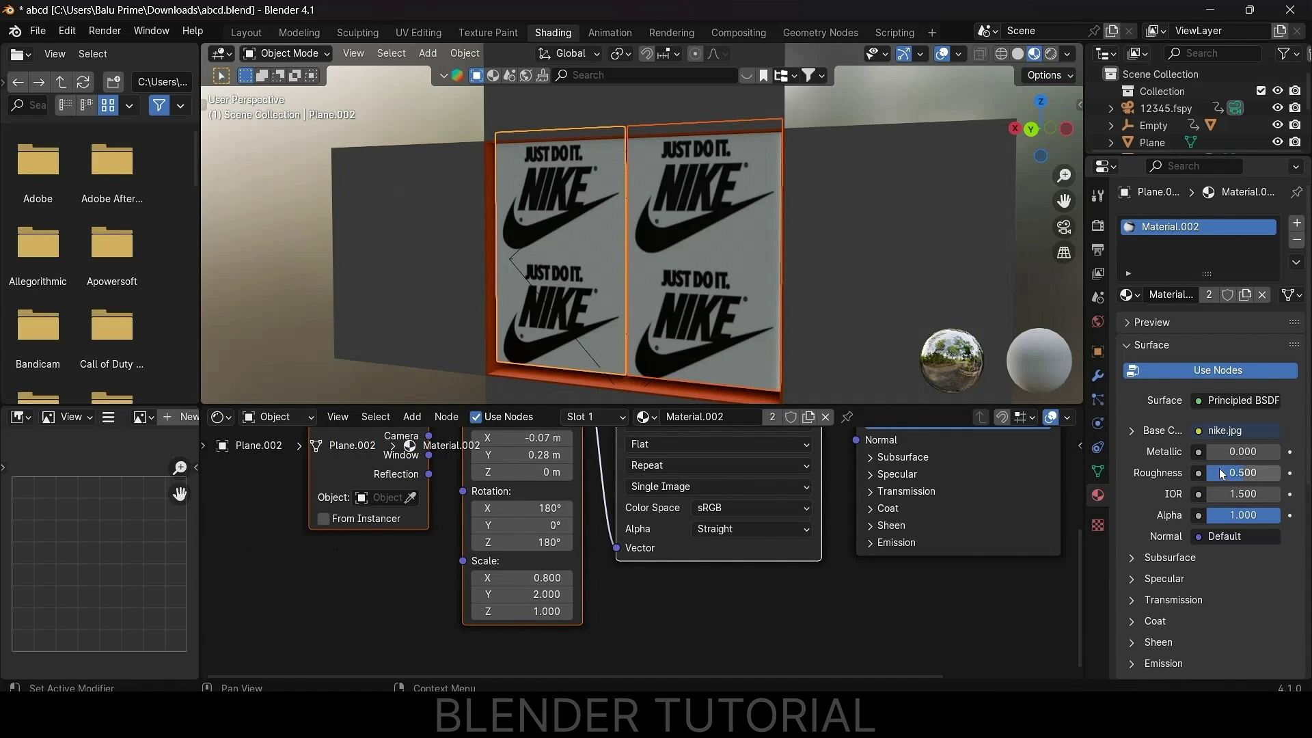
pyautogui.moveTo(1235, 457); pyautogui.dragTo(1278, 473)
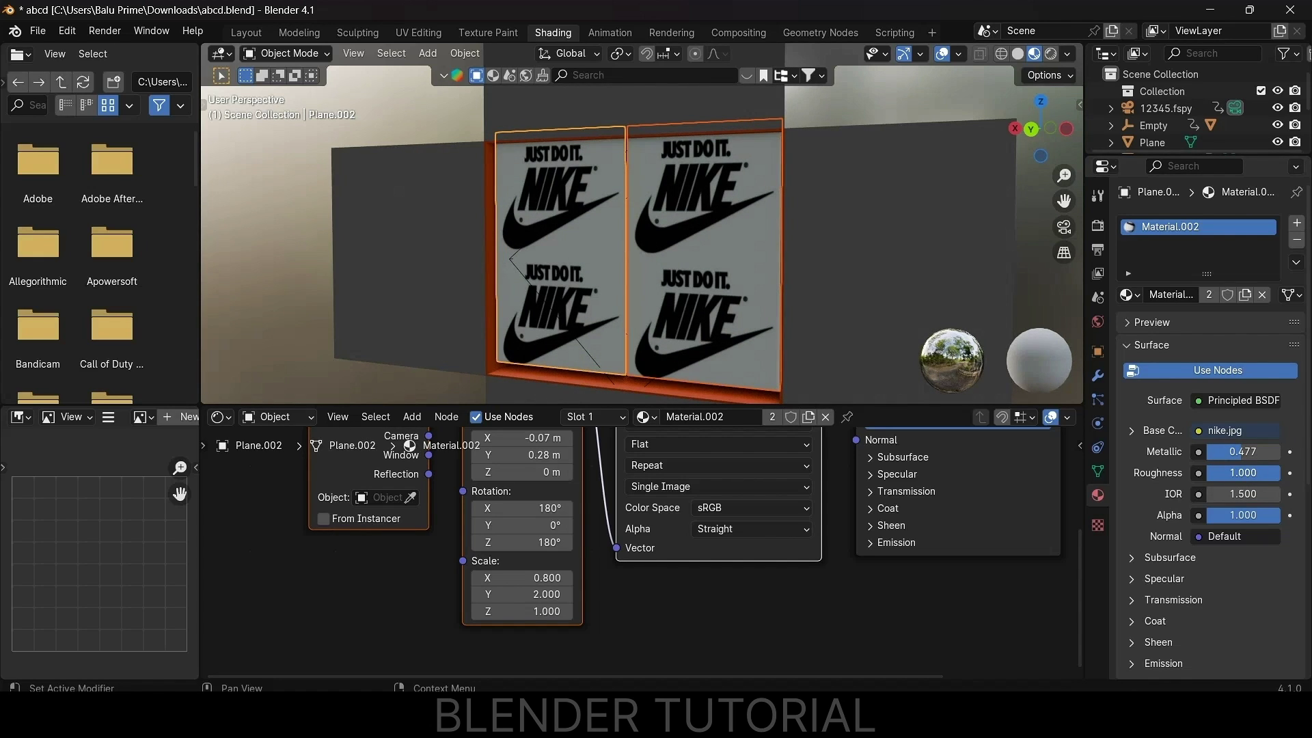
pyautogui.moveTo(1255, 474); pyautogui.dragTo(1264, 473)
# - Save the file from the Layout workspace and show the scene in Rendered shading through the camera
pyautogui.click(233, 29)
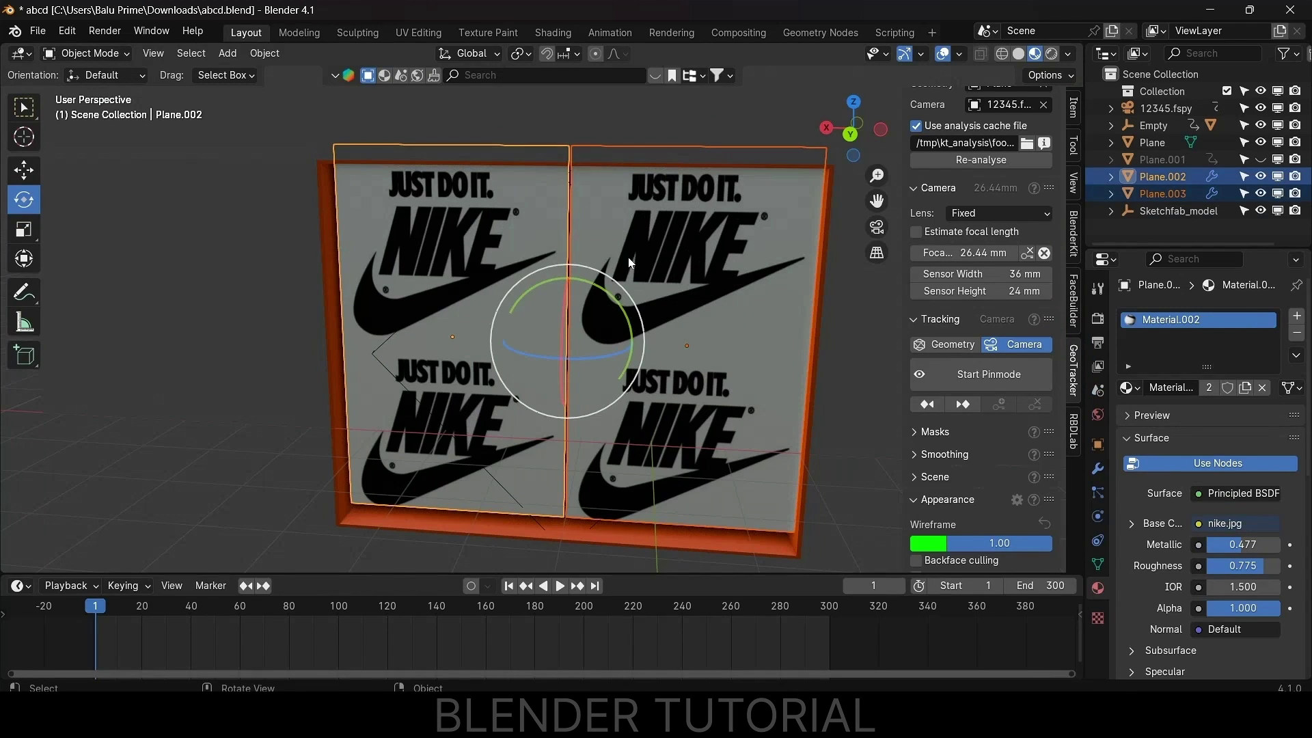
pyautogui.hotkey('ctrl', 's')
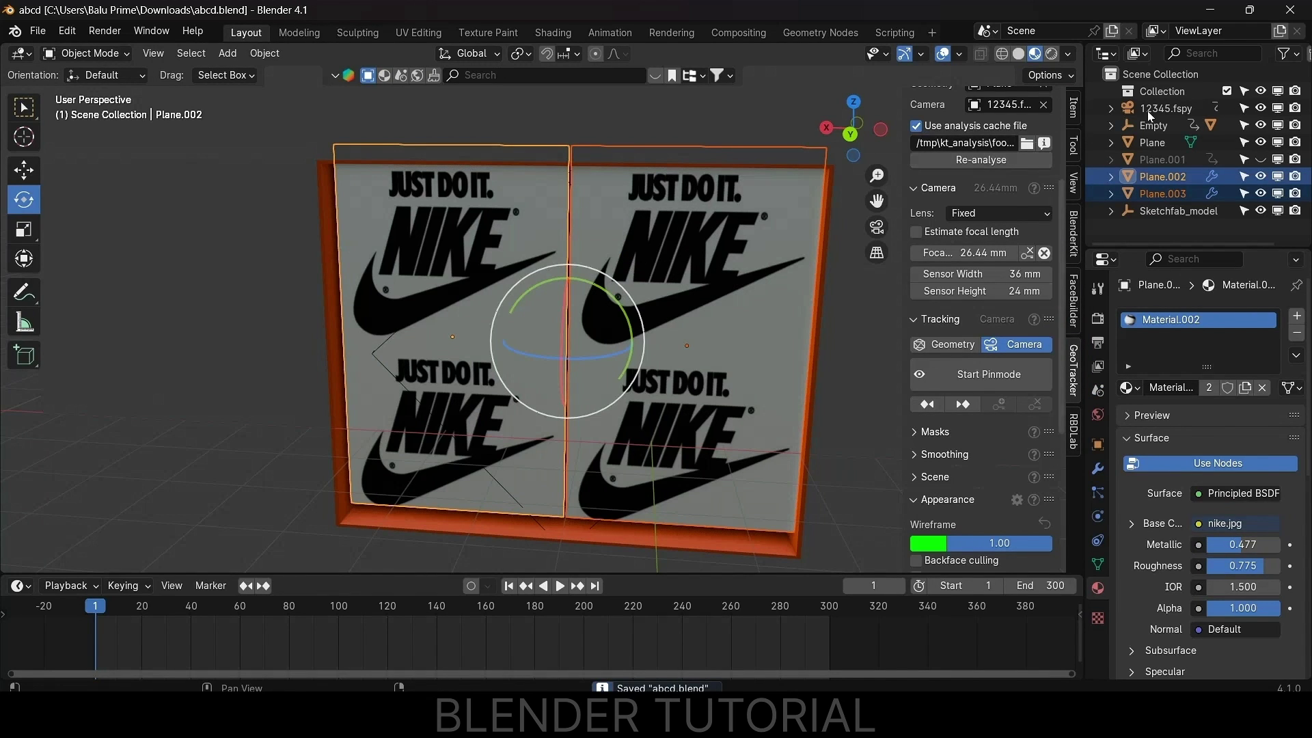
pyautogui.click(1051, 54)
pyautogui.press('KP_0')
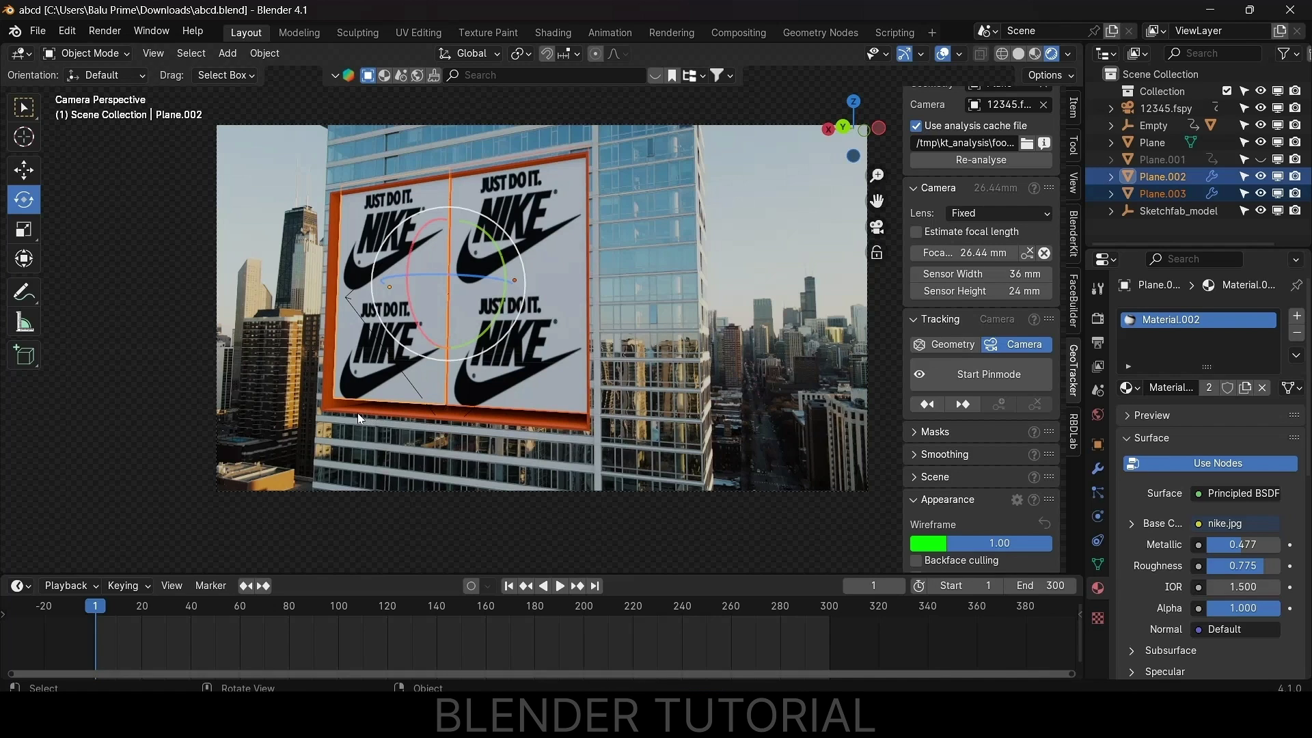
# - Search the BlenderKit materials for metal and replace the facade box's orange Material.001 with the Metal material
pyautogui.click(331, 413)
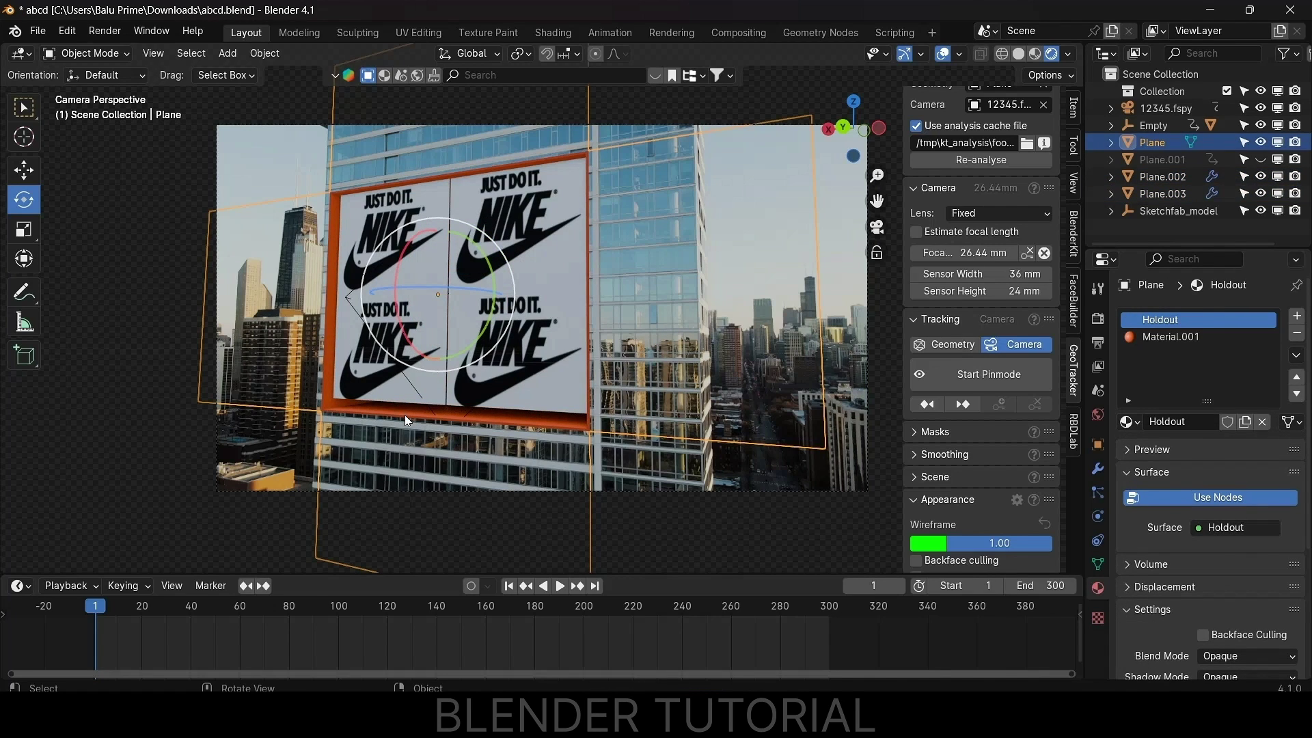
pyautogui.click(1162, 342)
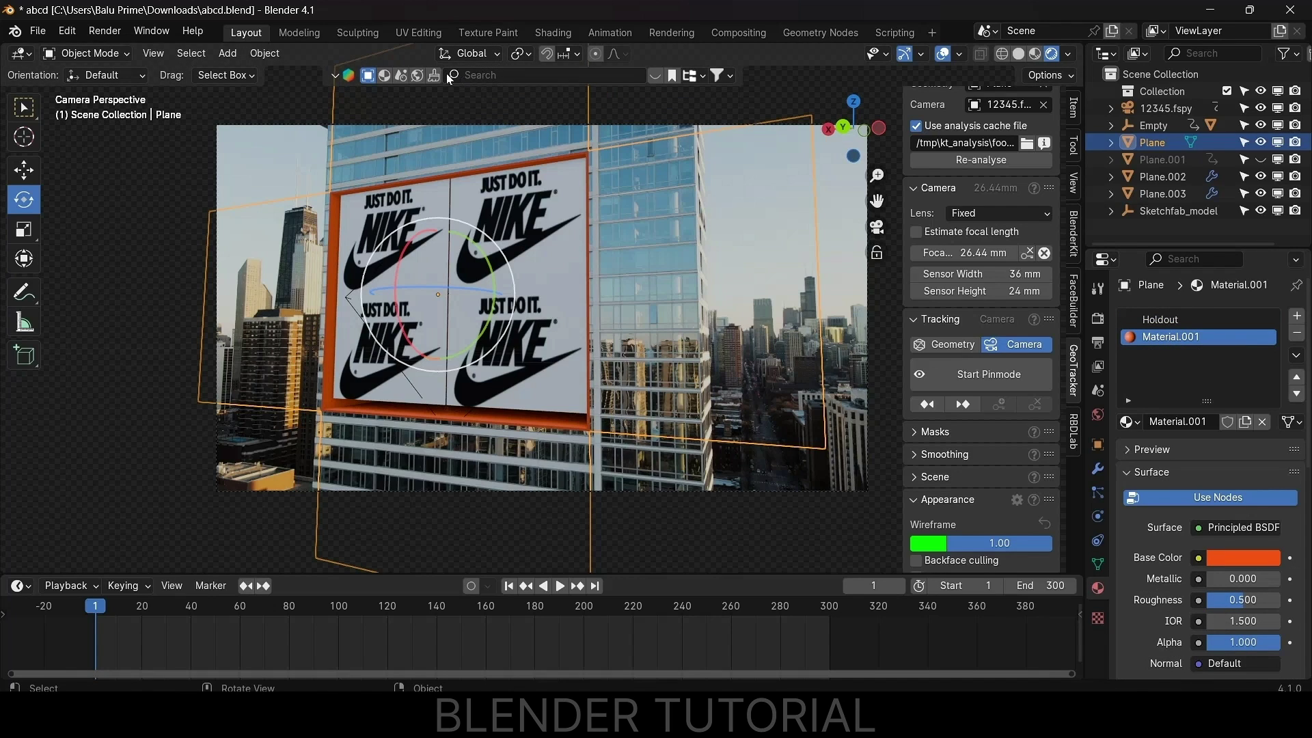
pyautogui.click(384, 76)
pyautogui.click(518, 81)
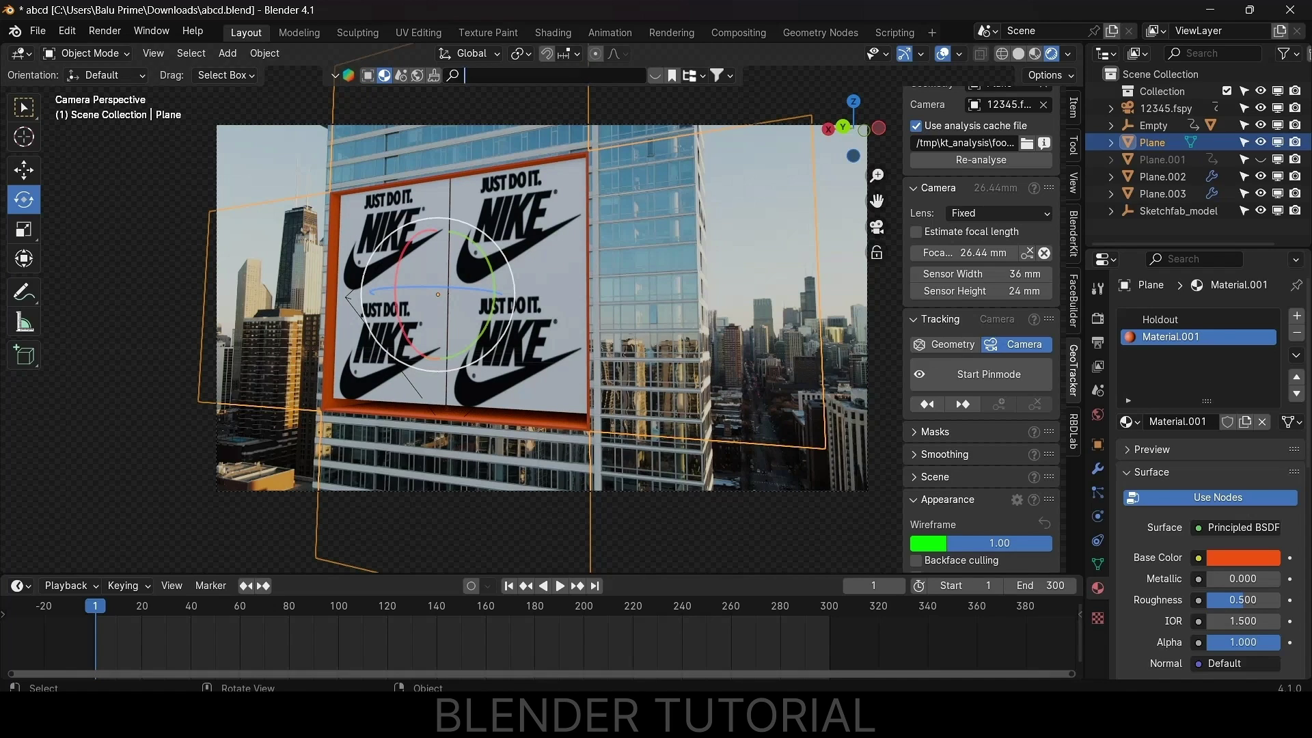
pyautogui.write('metal')
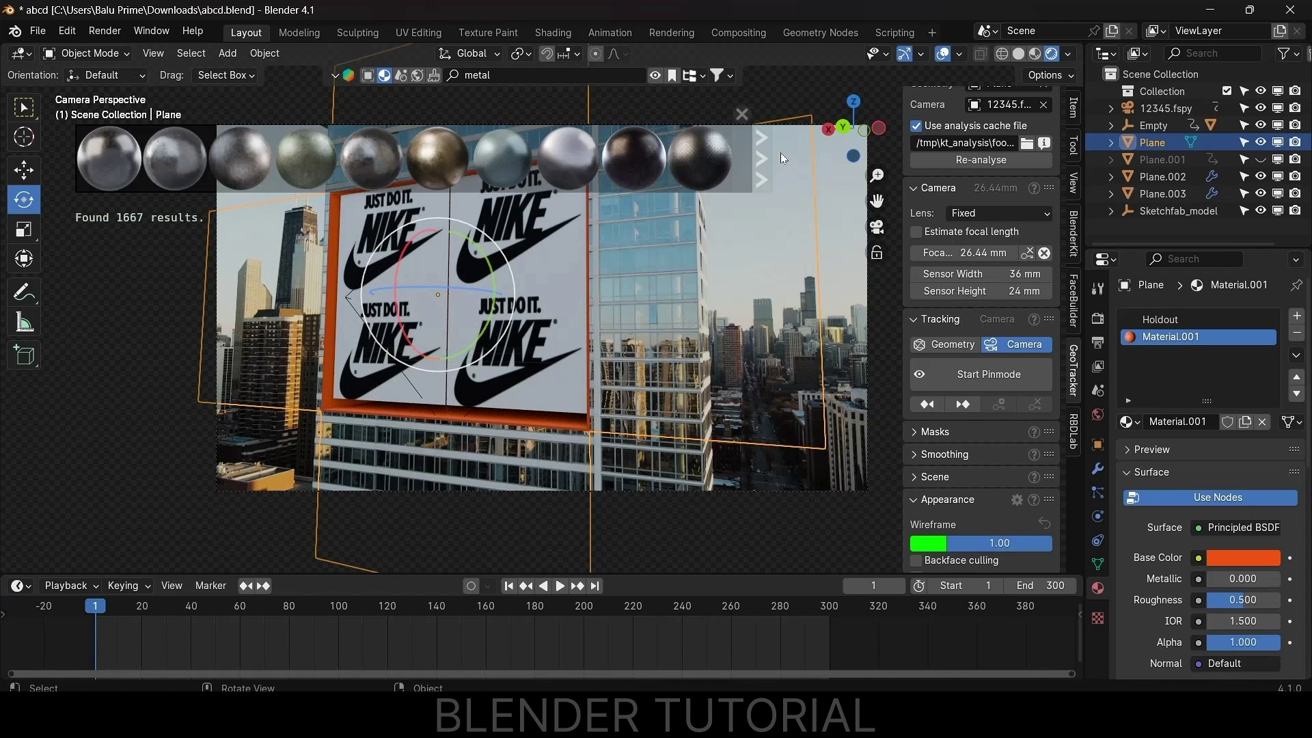
pyautogui.click(764, 158)
pyautogui.moveTo(362, 157)
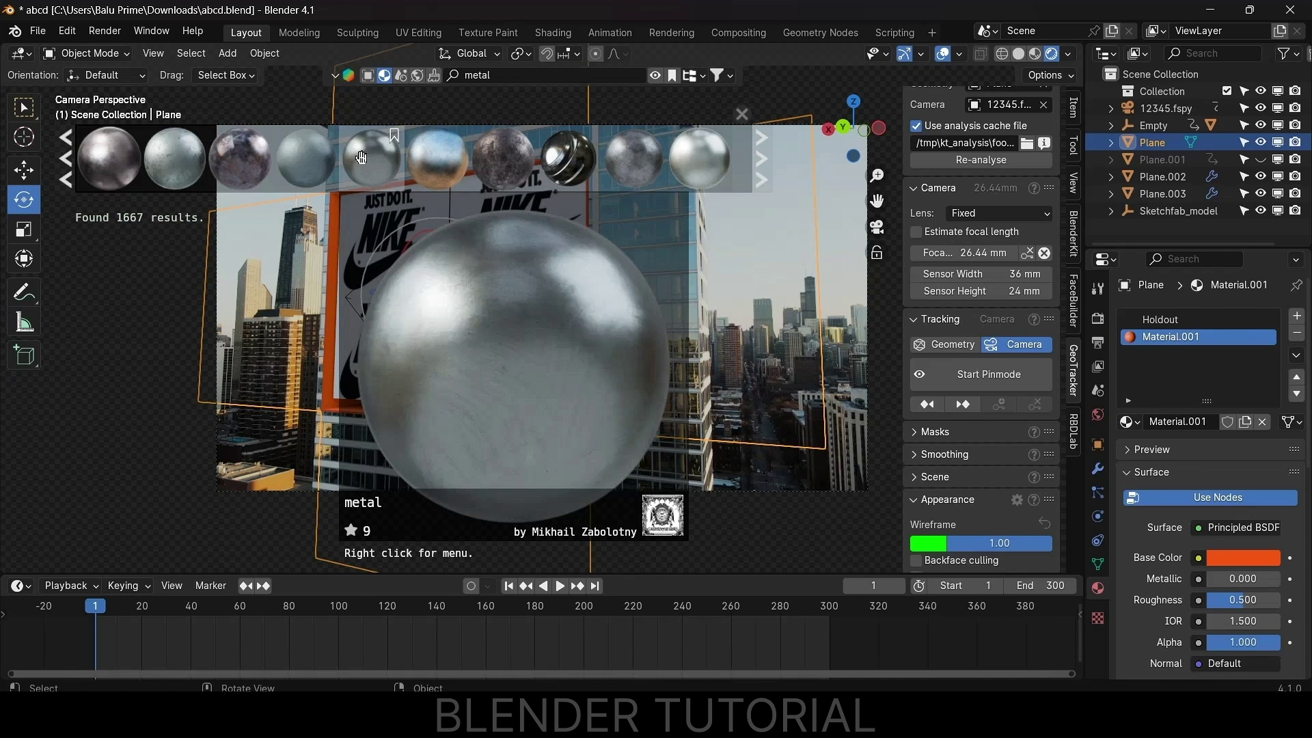
pyautogui.click(703, 154)
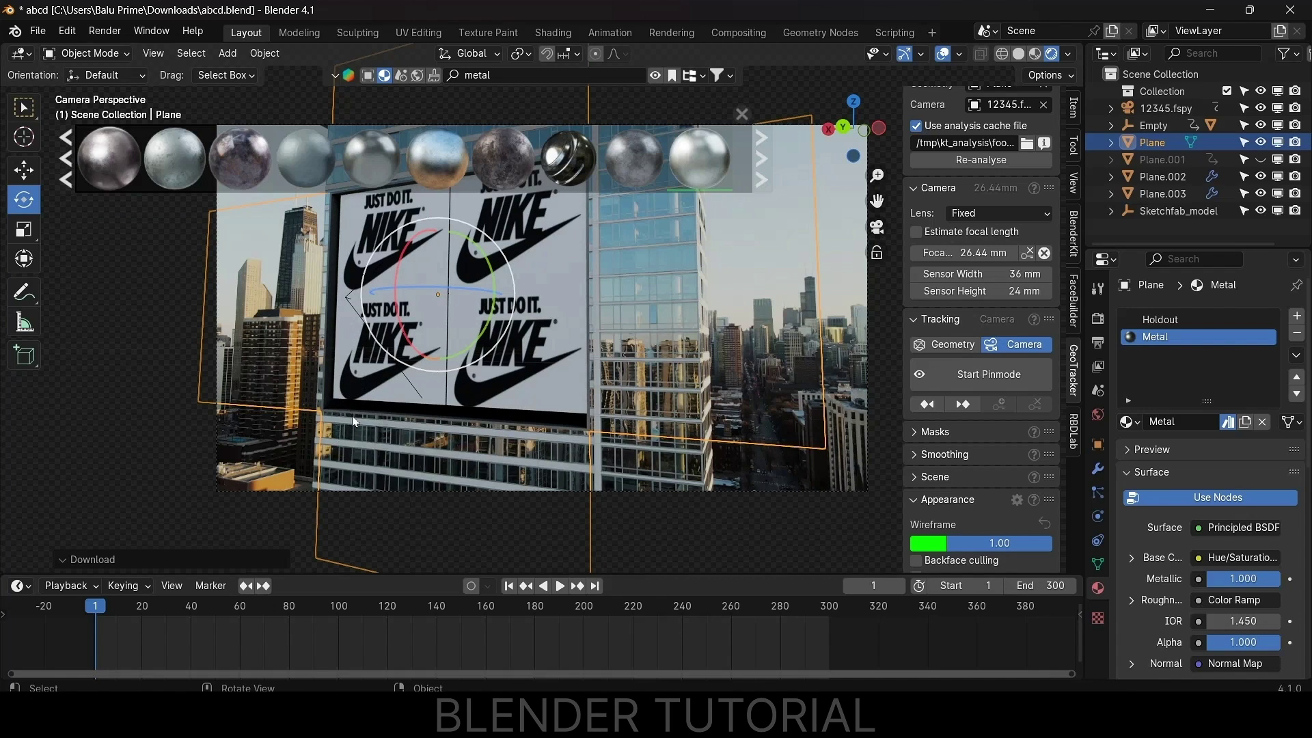
# - Select the cloth panel Plane.003 and show the Cache settings of its cloth physics
pyautogui.click(525, 392)
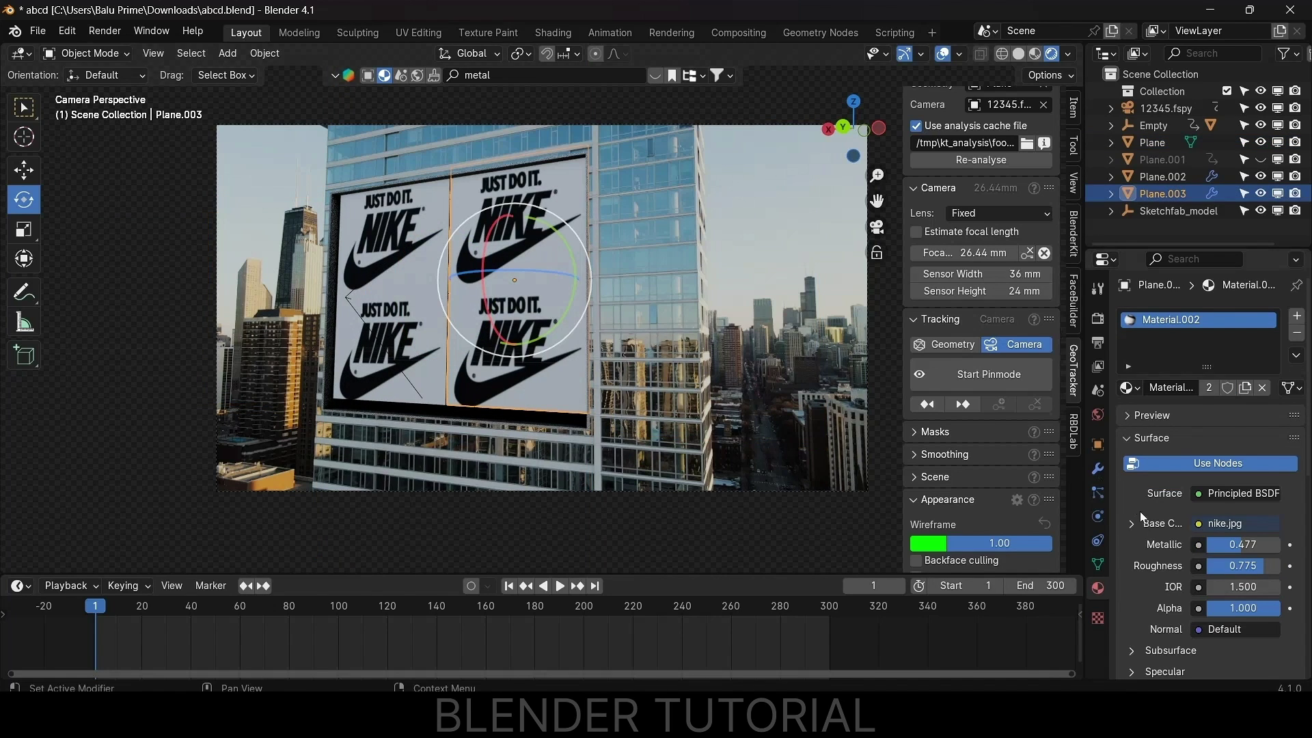
pyautogui.click(1098, 516)
pyautogui.scroll(-5, 1146, 533)
pyautogui.scroll(-15, 1147, 527)
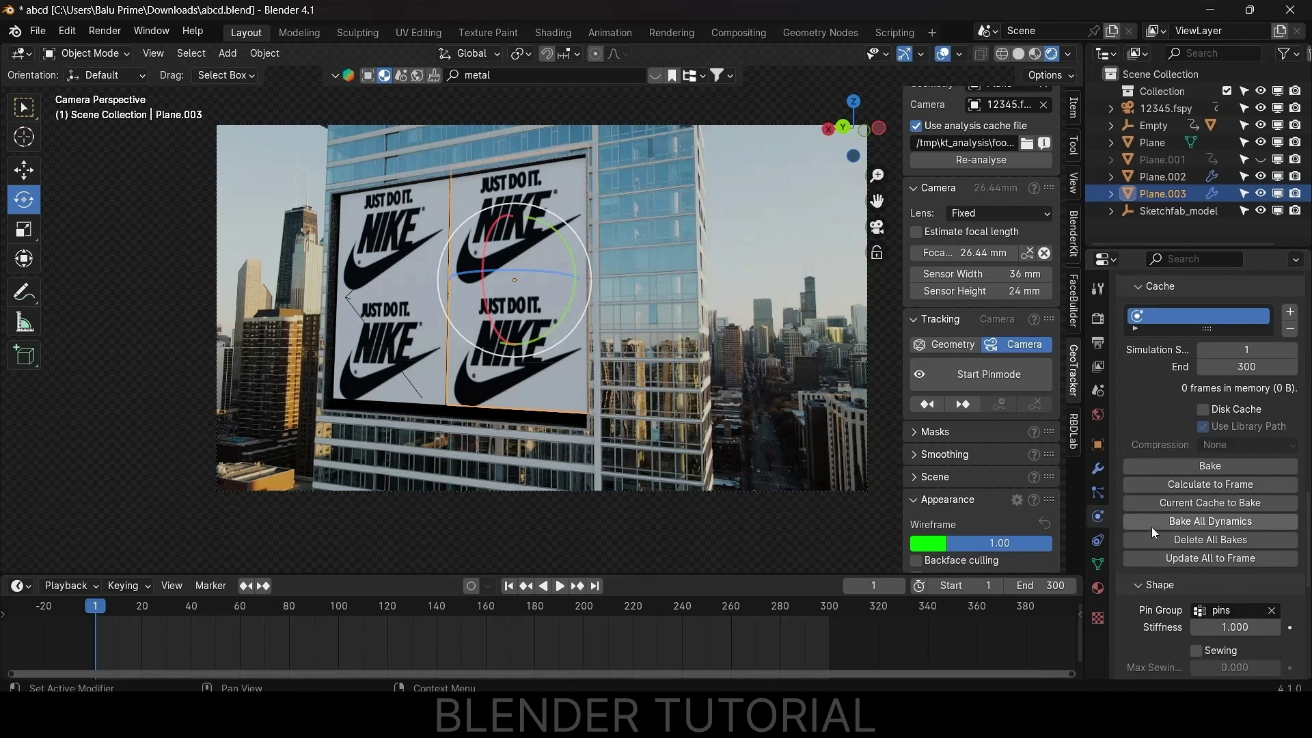
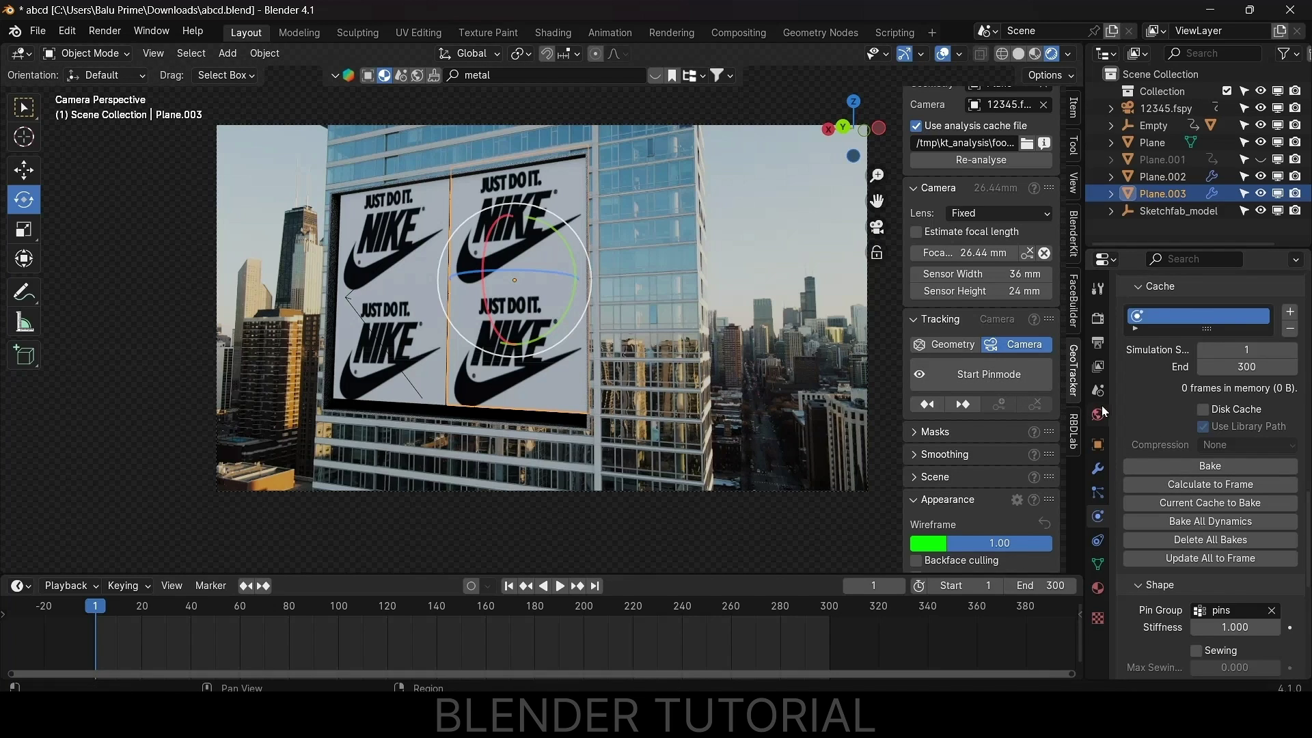
# - Set the render engine to Cycles with GPU Compute as the device
pyautogui.click(1099, 319)
pyautogui.scroll(10, 1162, 363)
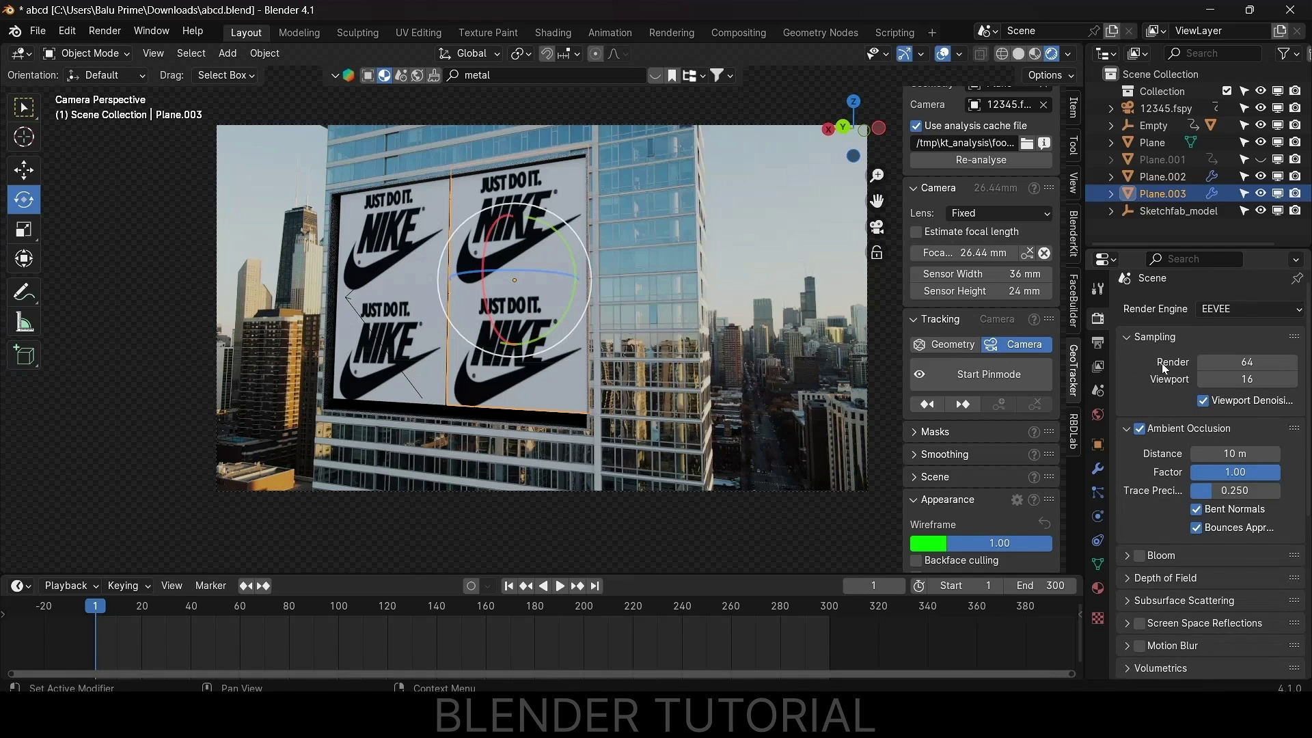
pyautogui.click(1241, 316)
pyautogui.click(1226, 372)
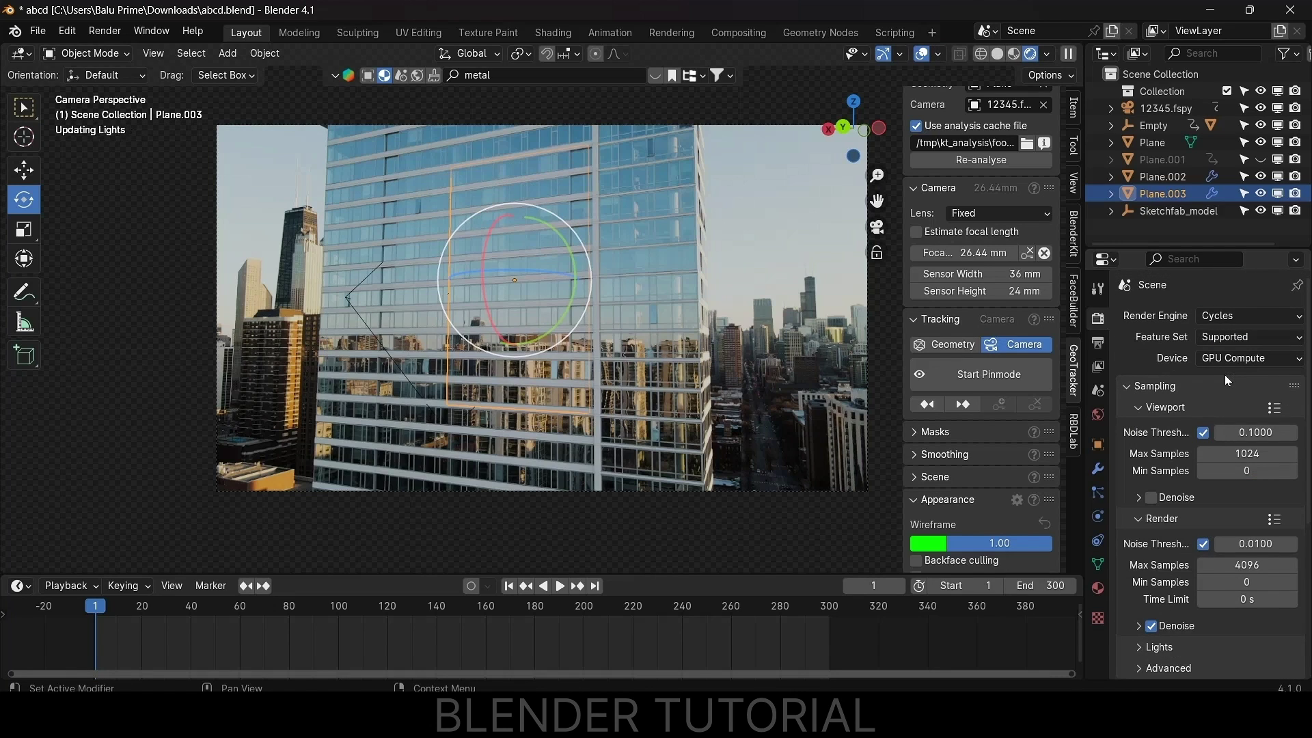
pyautogui.click(1245, 358)
pyautogui.click(1244, 396)
pyautogui.scroll(-3, 1158, 446)
pyautogui.scroll(-2, 1158, 446)
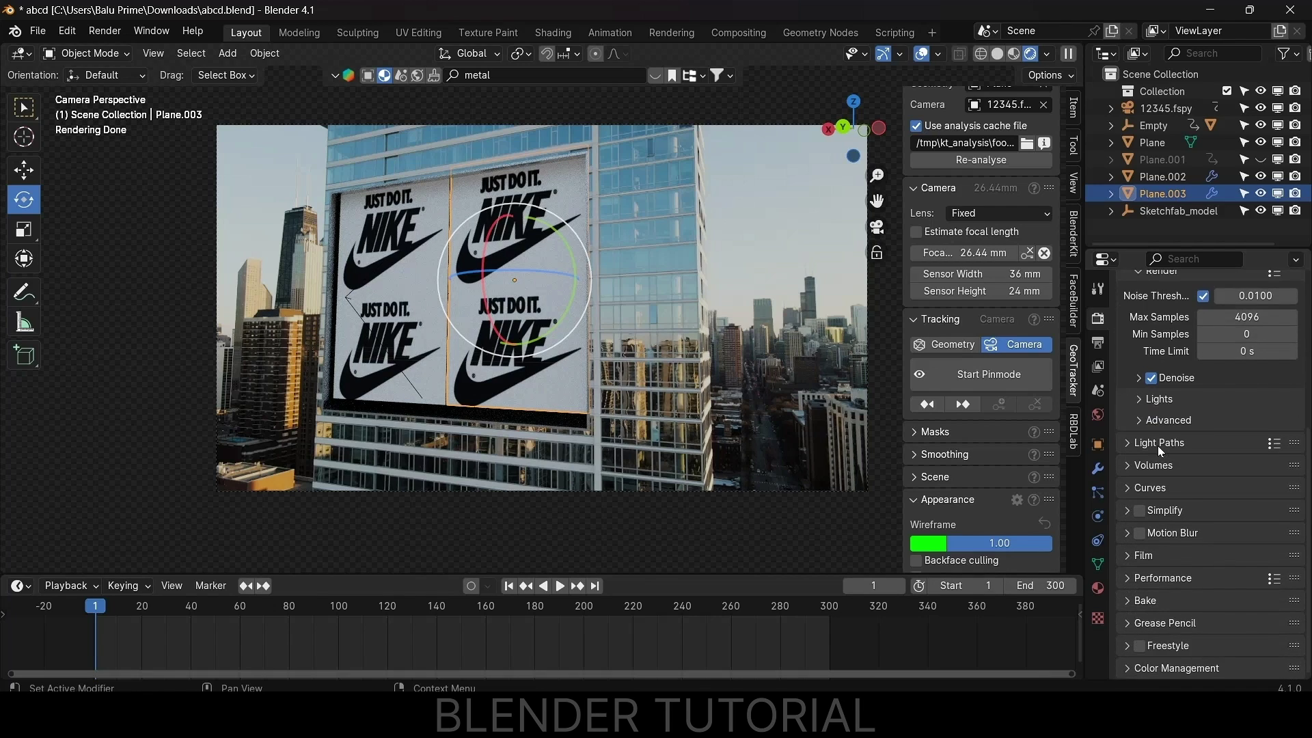
# - Set the render Max Samples to 32 and the render Noise Threshold to 0.1
pyautogui.scroll(5, 1164, 429)
pyautogui.doubleClick(1223, 521)
pyautogui.write('32')
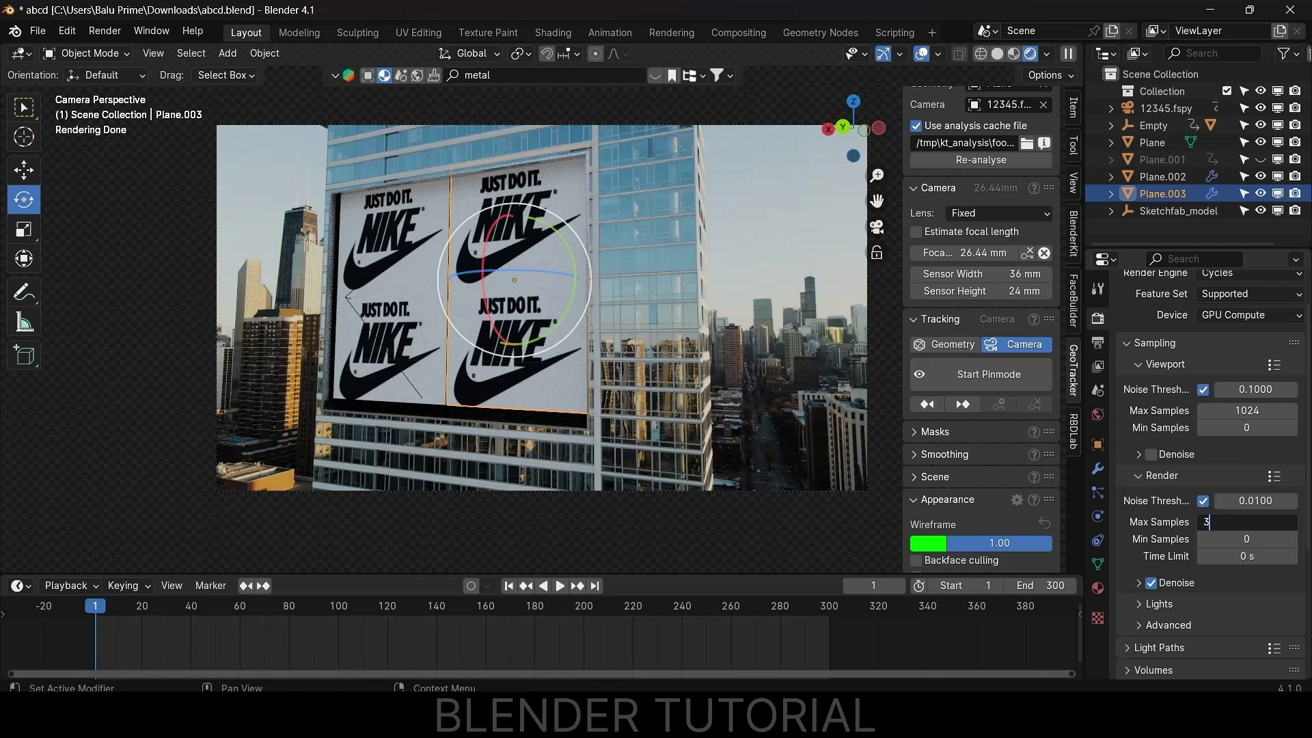
pyautogui.press('Return')
pyautogui.click(1244, 501)
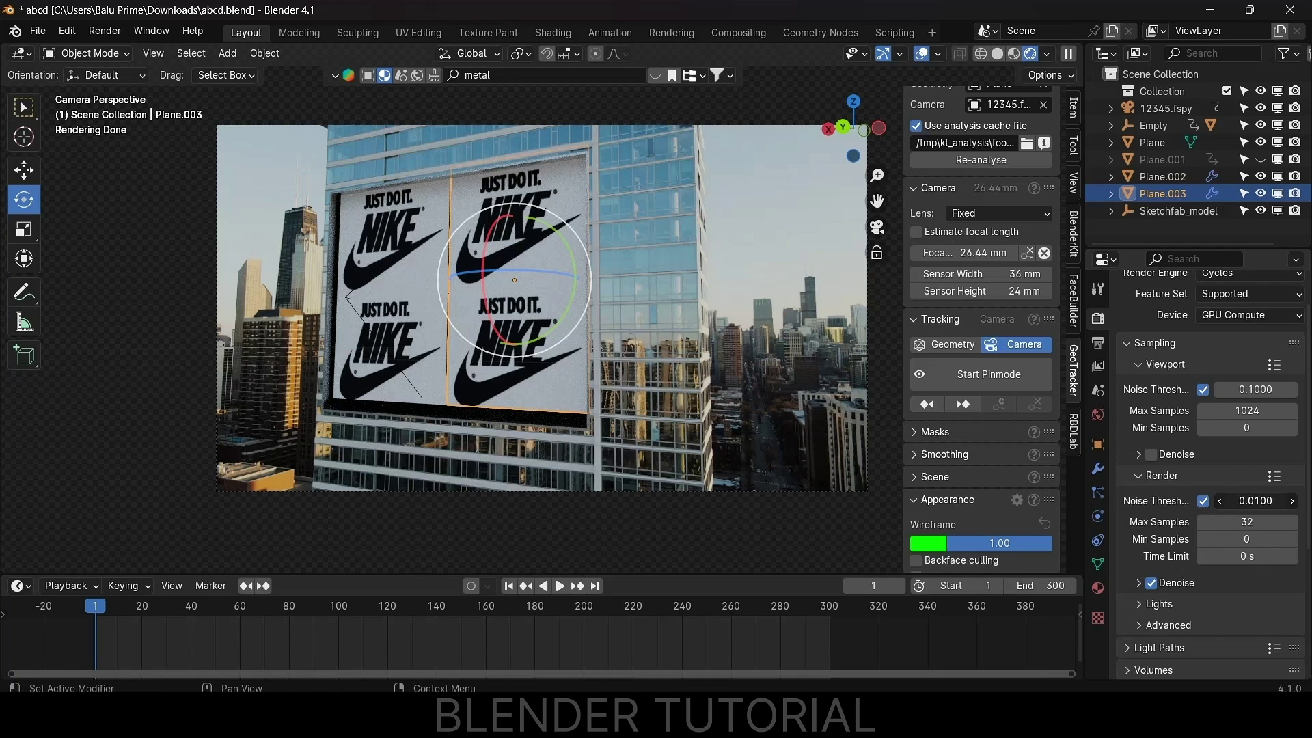
pyautogui.write('0.1')
pyautogui.press('Return')
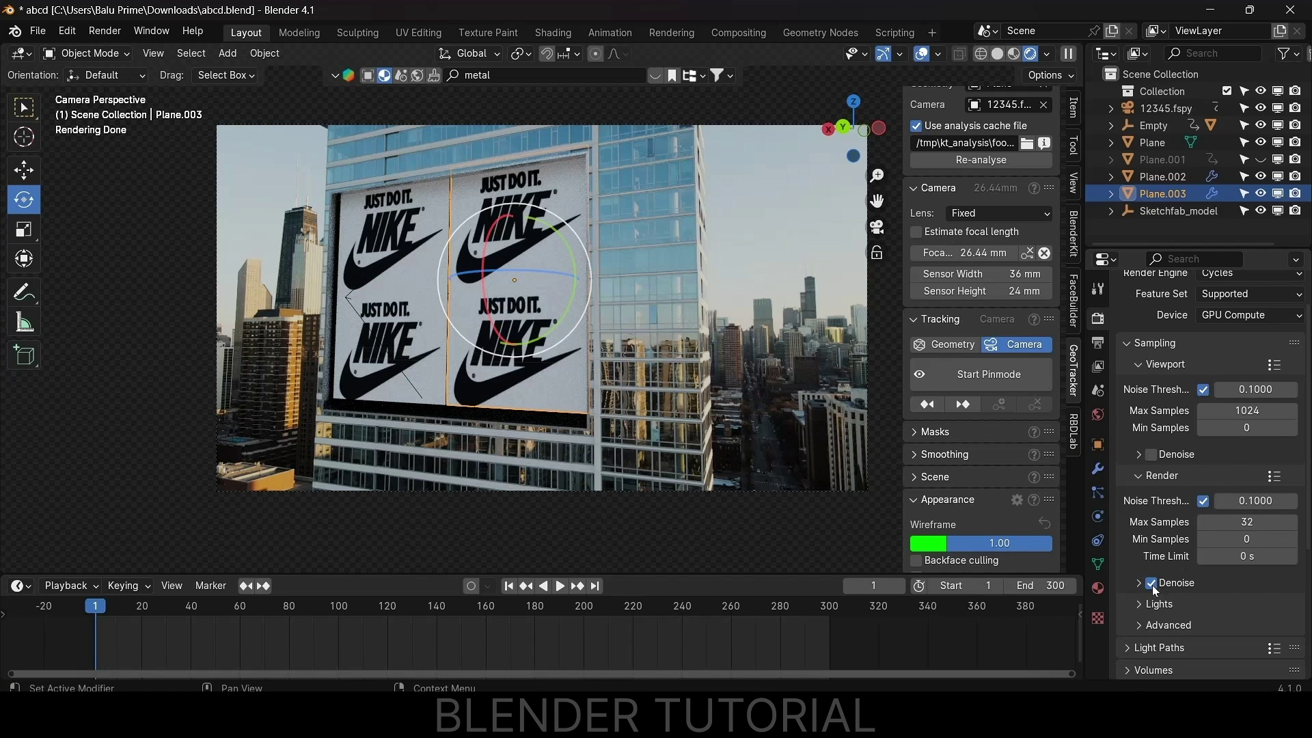
# - Expand the Film render settings and check the Transparent options
pyautogui.scroll(-6, 1161, 547)
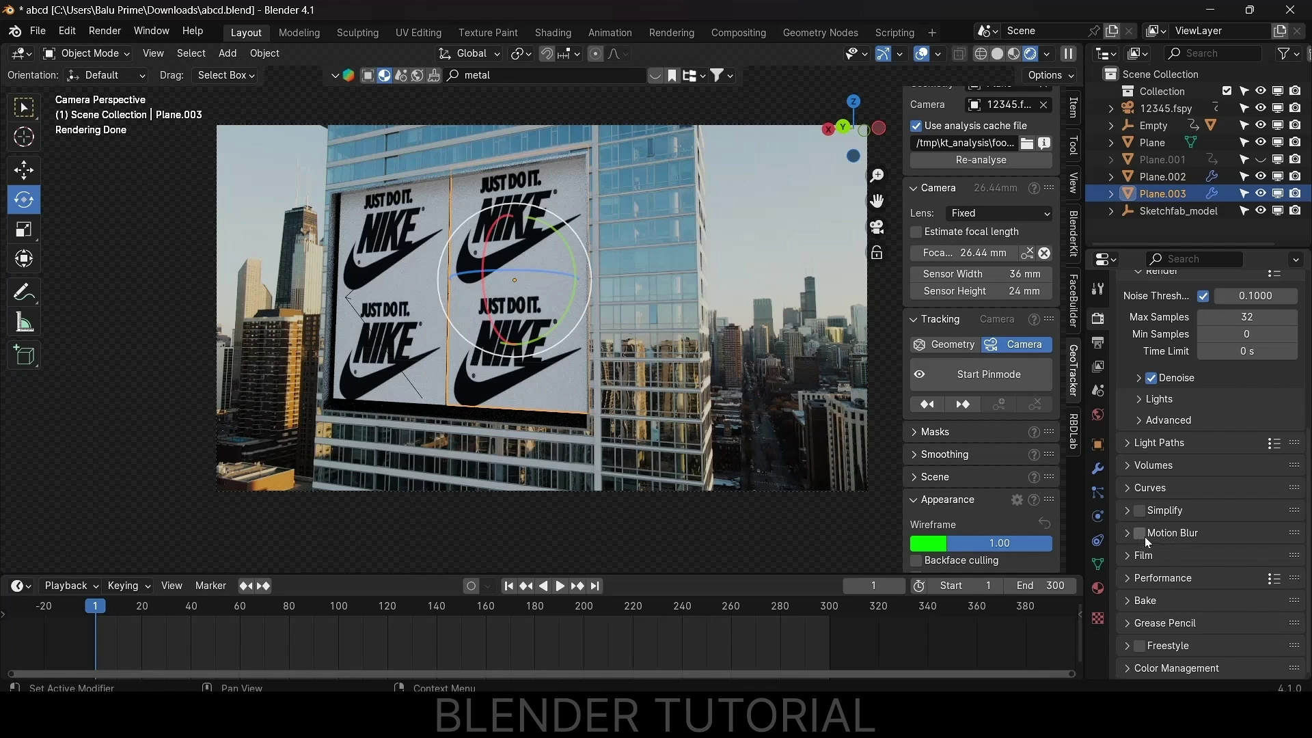
pyautogui.click(1129, 555)
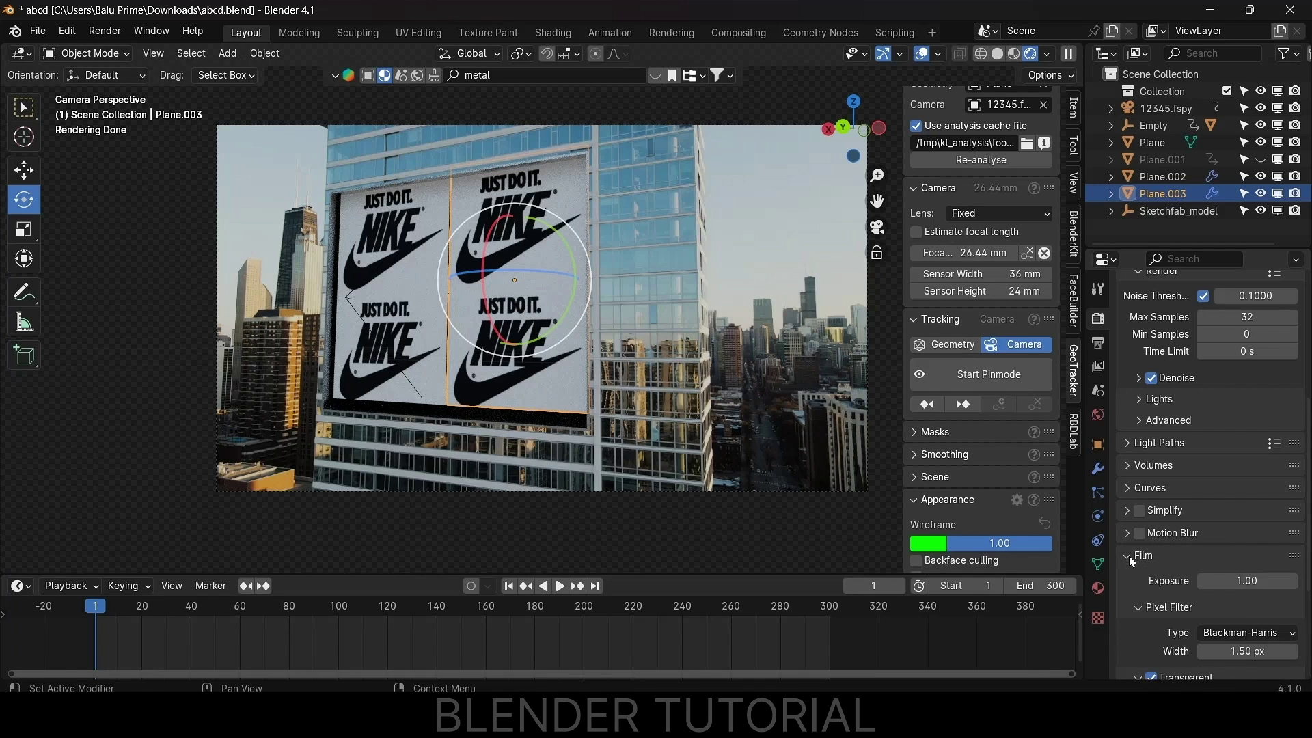
pyautogui.scroll(-4, 1203, 547)
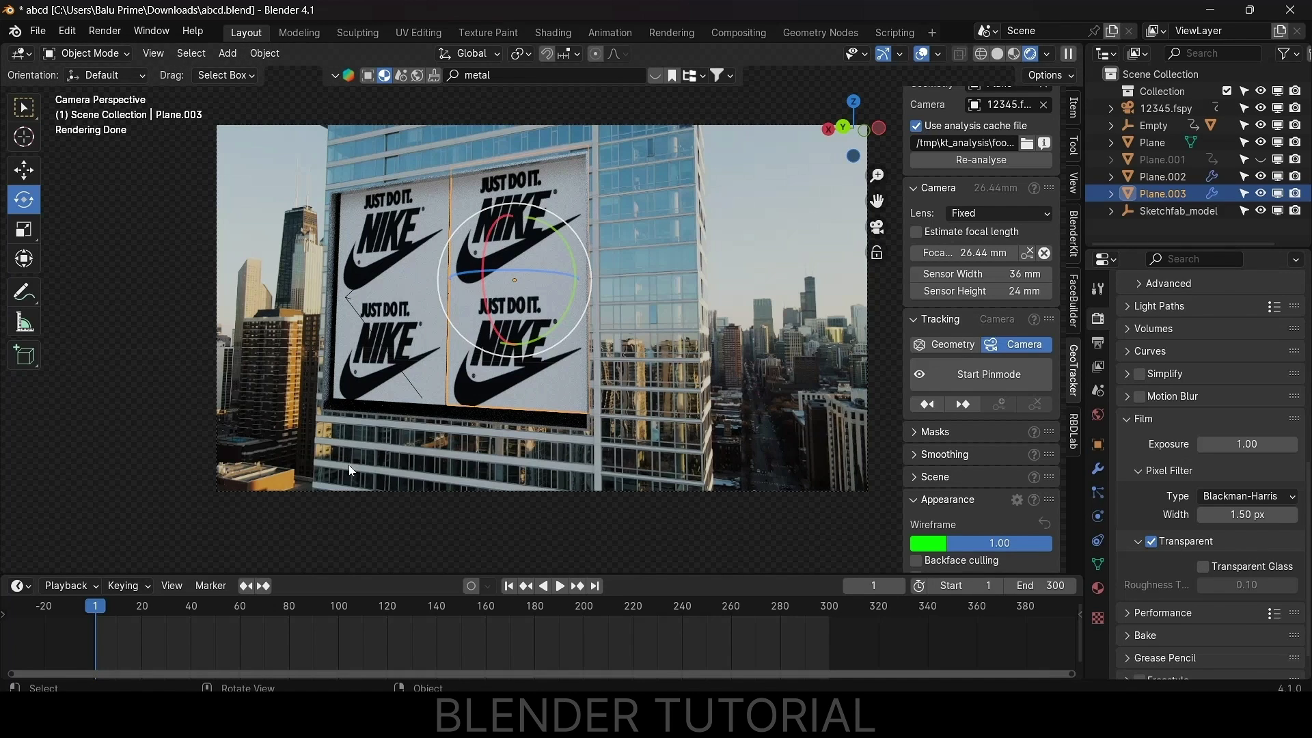
# - Unhide Plane.001, search the BlenderKit materials for glass and apply the green tiled glass material to it
pyautogui.click(1261, 159)
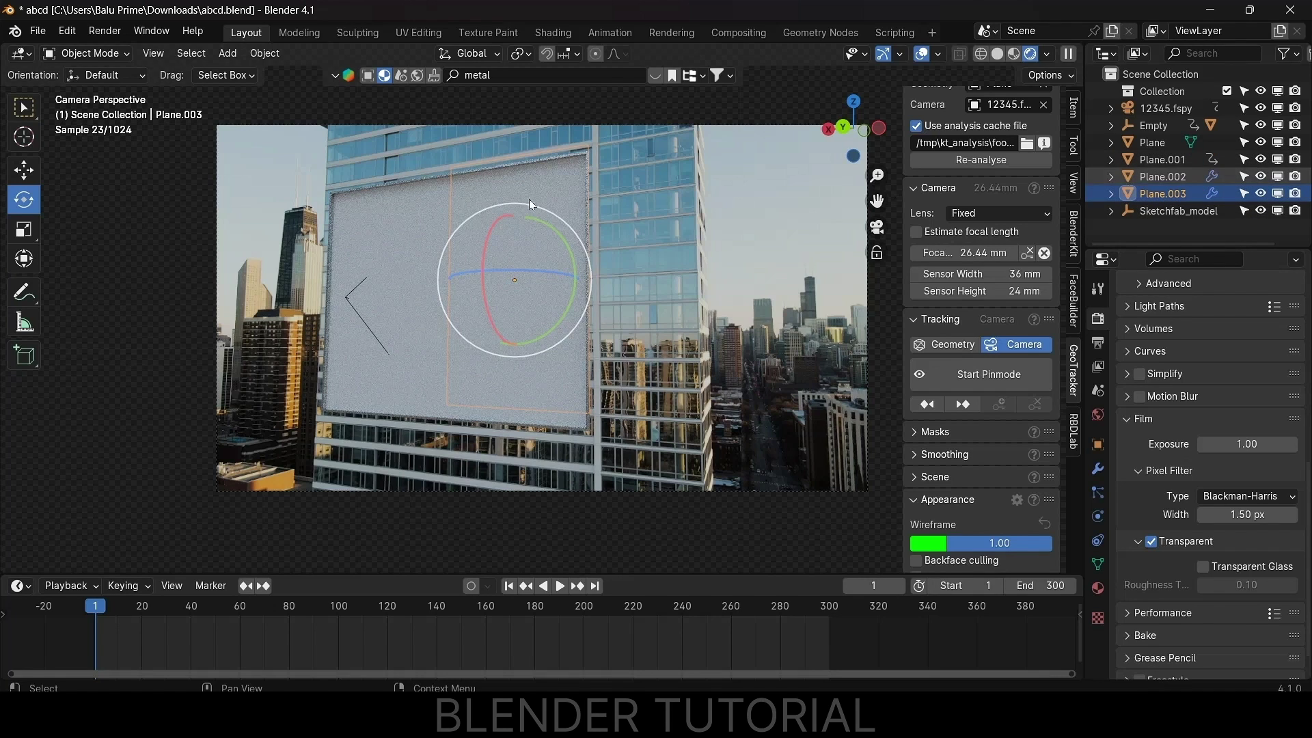
pyautogui.click(402, 279)
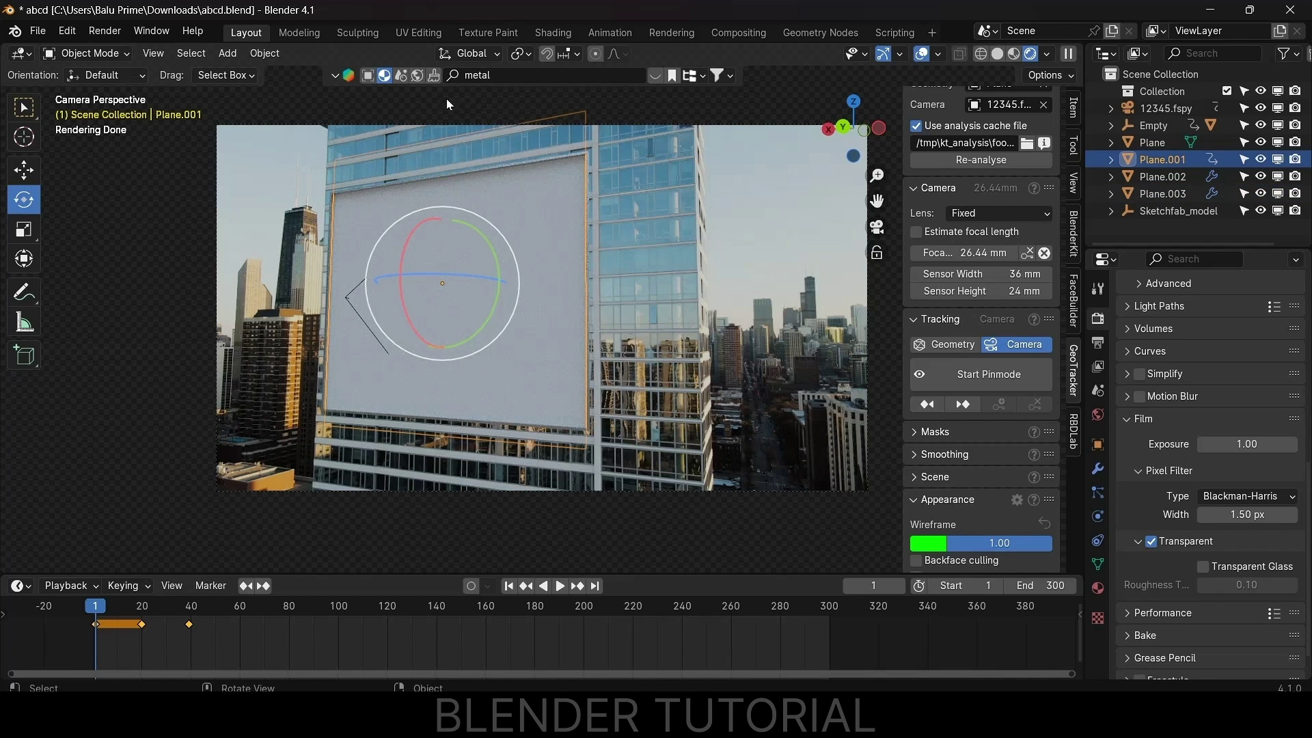
pyautogui.click(517, 76)
pyautogui.write('glass')
pyautogui.press('Return')
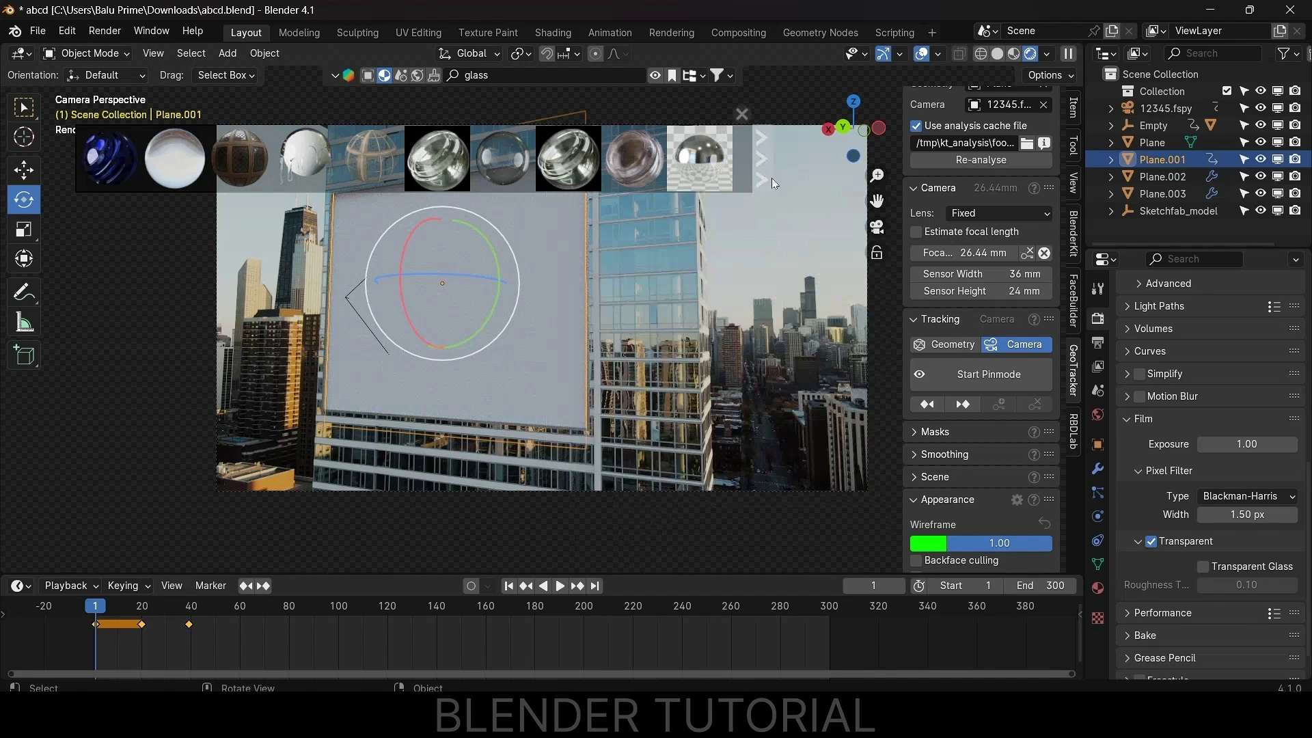
pyautogui.click(767, 167)
pyautogui.click(765, 166)
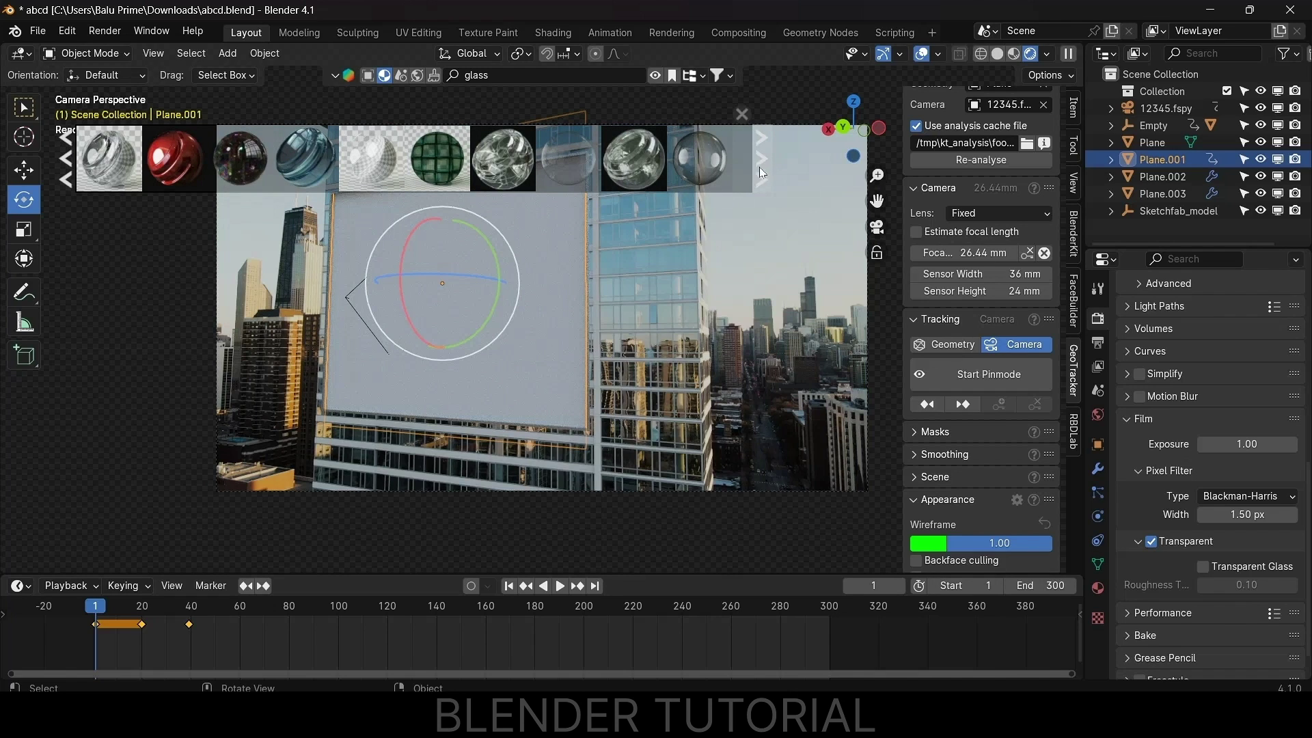
pyautogui.click(440, 155)
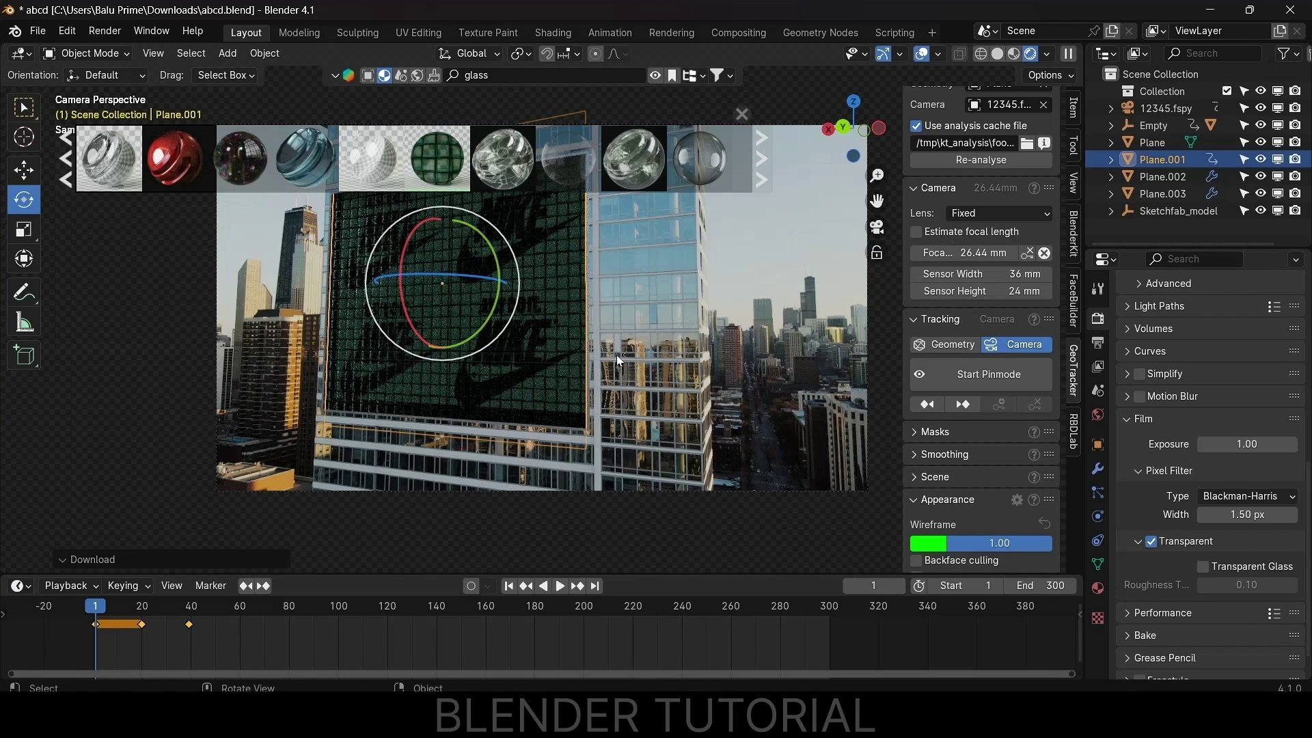
# - Enable Transparent Glass for the film, close the asset results and save the file
pyautogui.click(1203, 567)
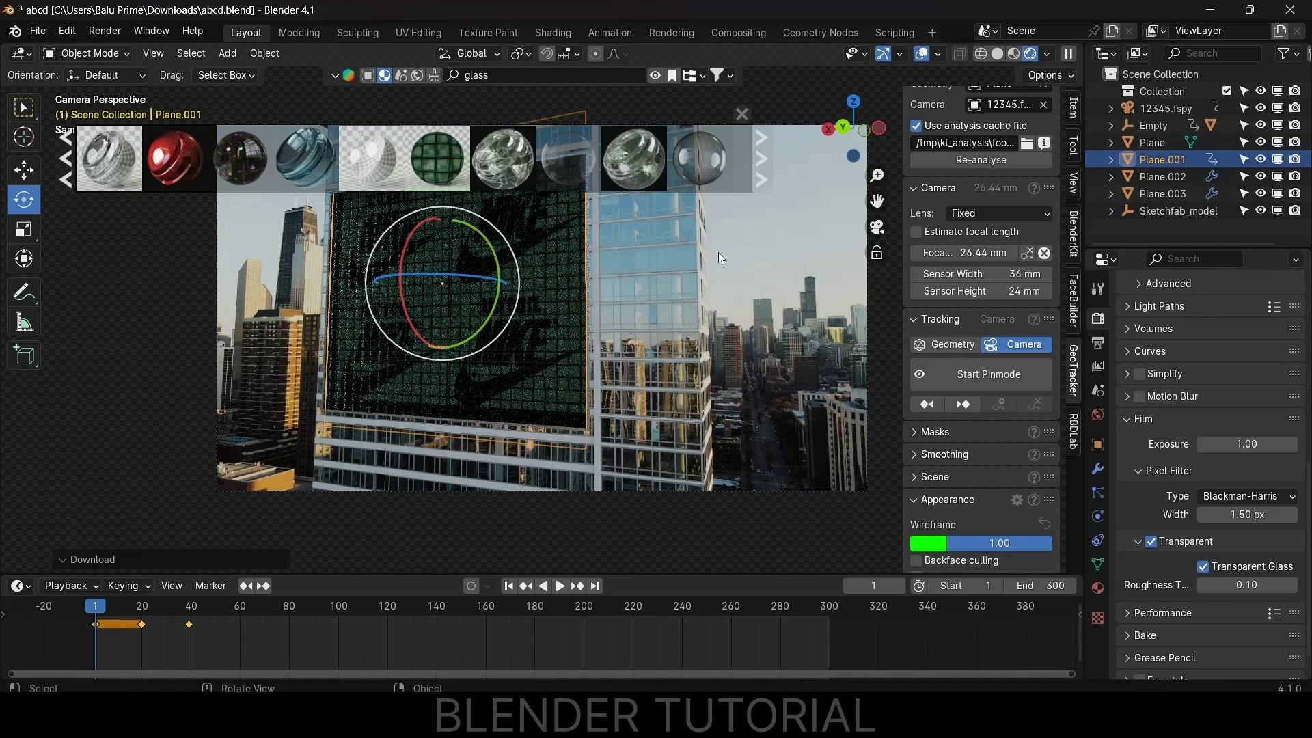
pyautogui.click(743, 114)
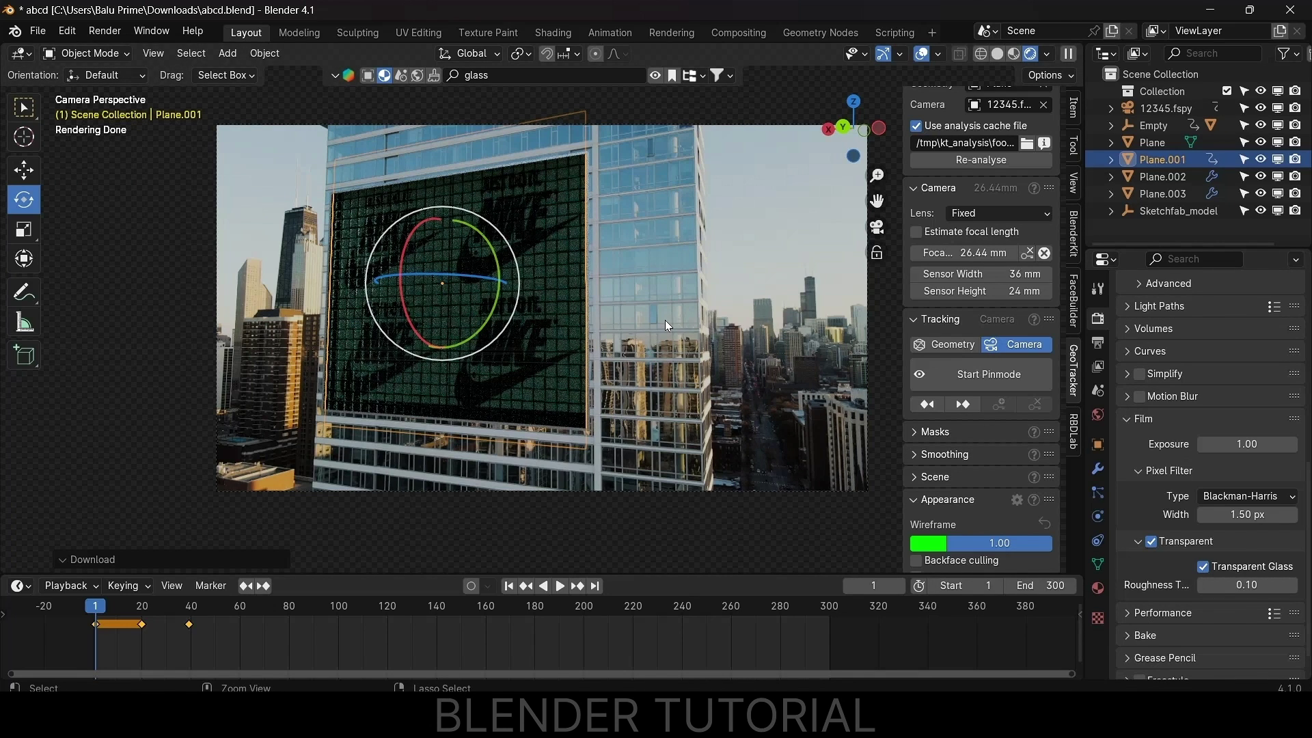
pyautogui.hotkey('ctrl', 's')
# - Enable Render Region and Crop to Render Region in the output settings, and set the frame rate to 29.97 fps
pyautogui.scroll(15, 1204, 380)
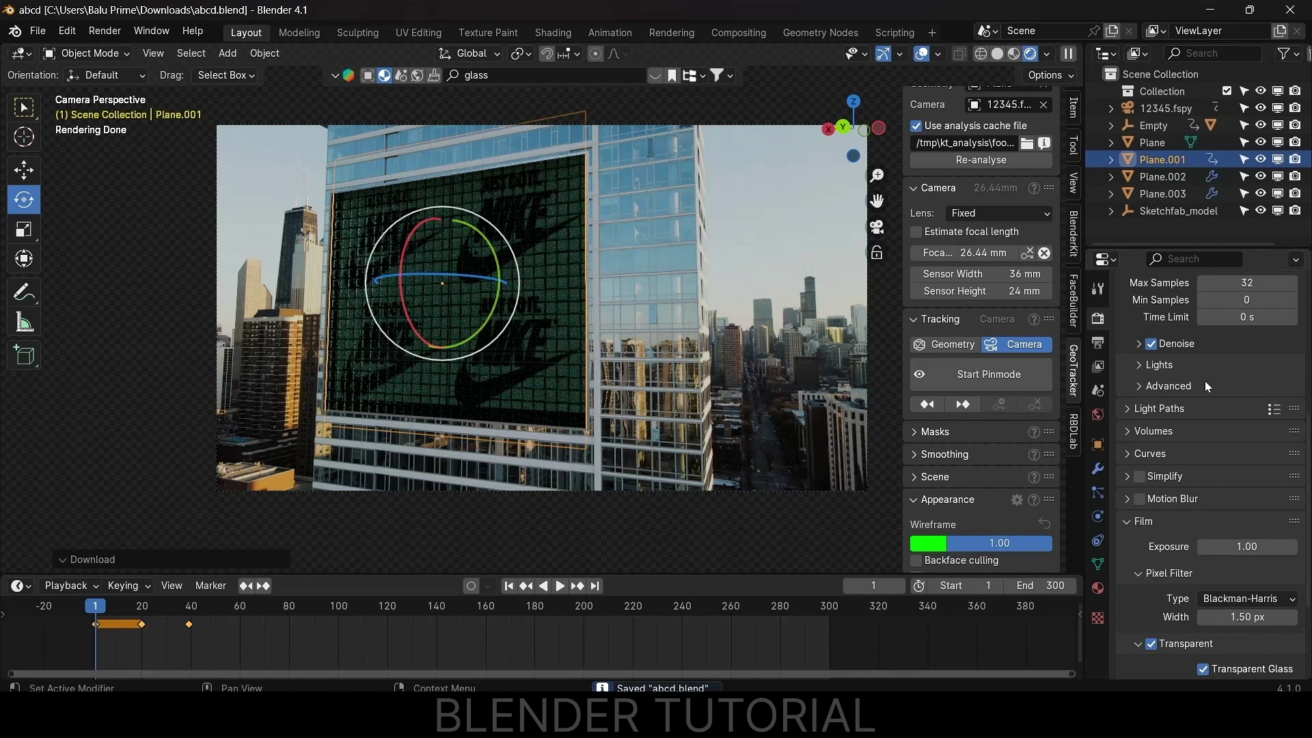
pyautogui.click(1098, 342)
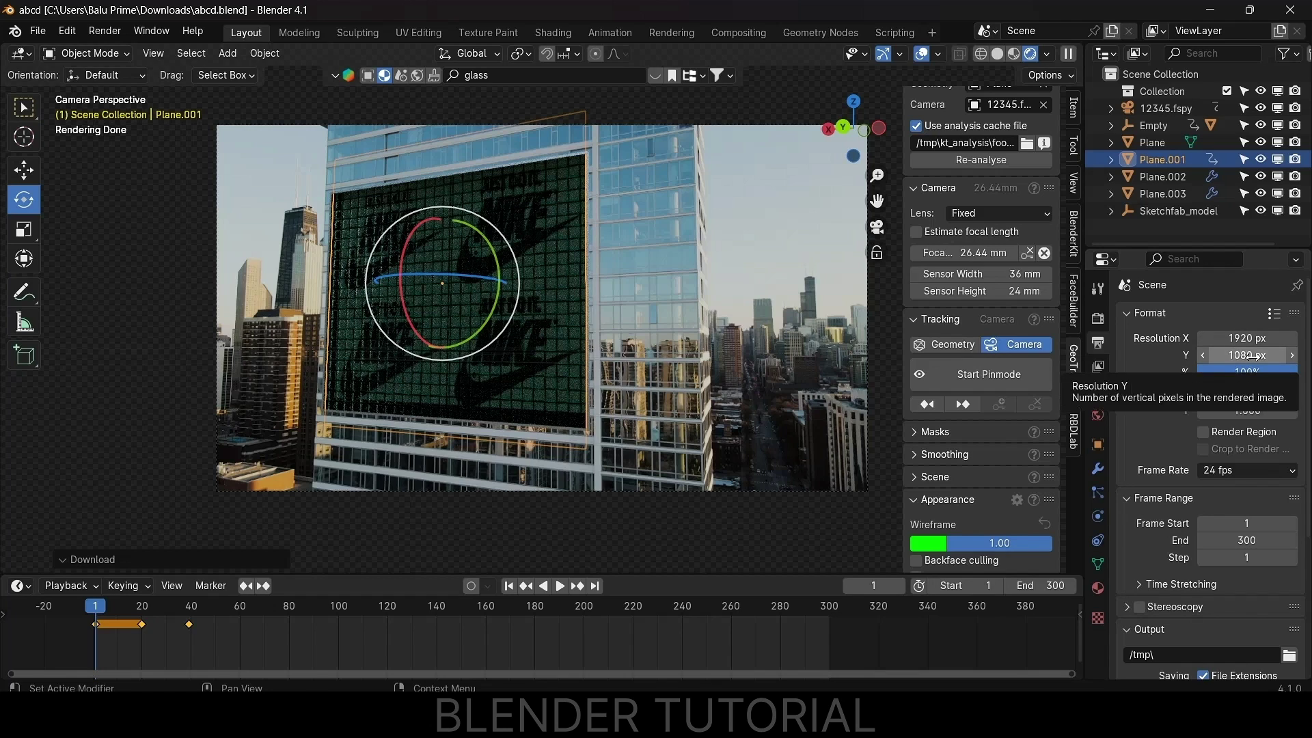
pyautogui.click(1203, 432)
pyautogui.click(1203, 449)
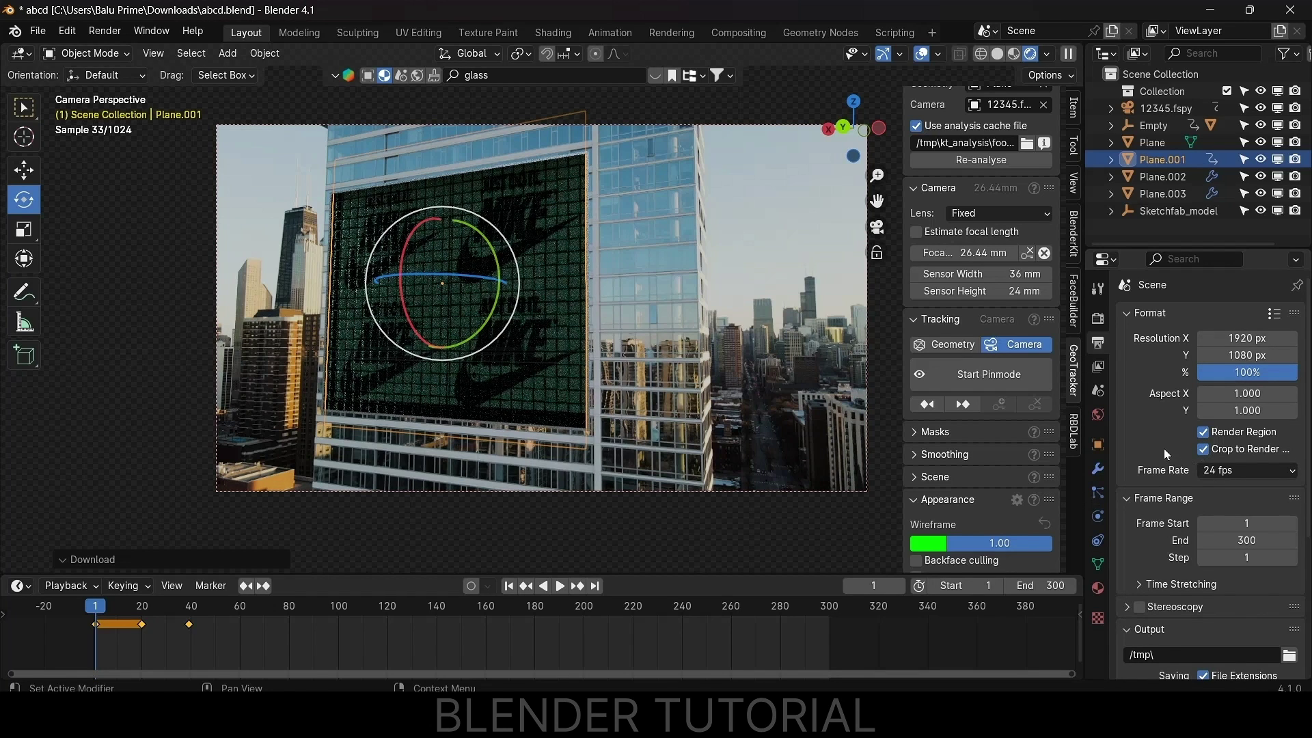
pyautogui.scroll(-1, 1163, 448)
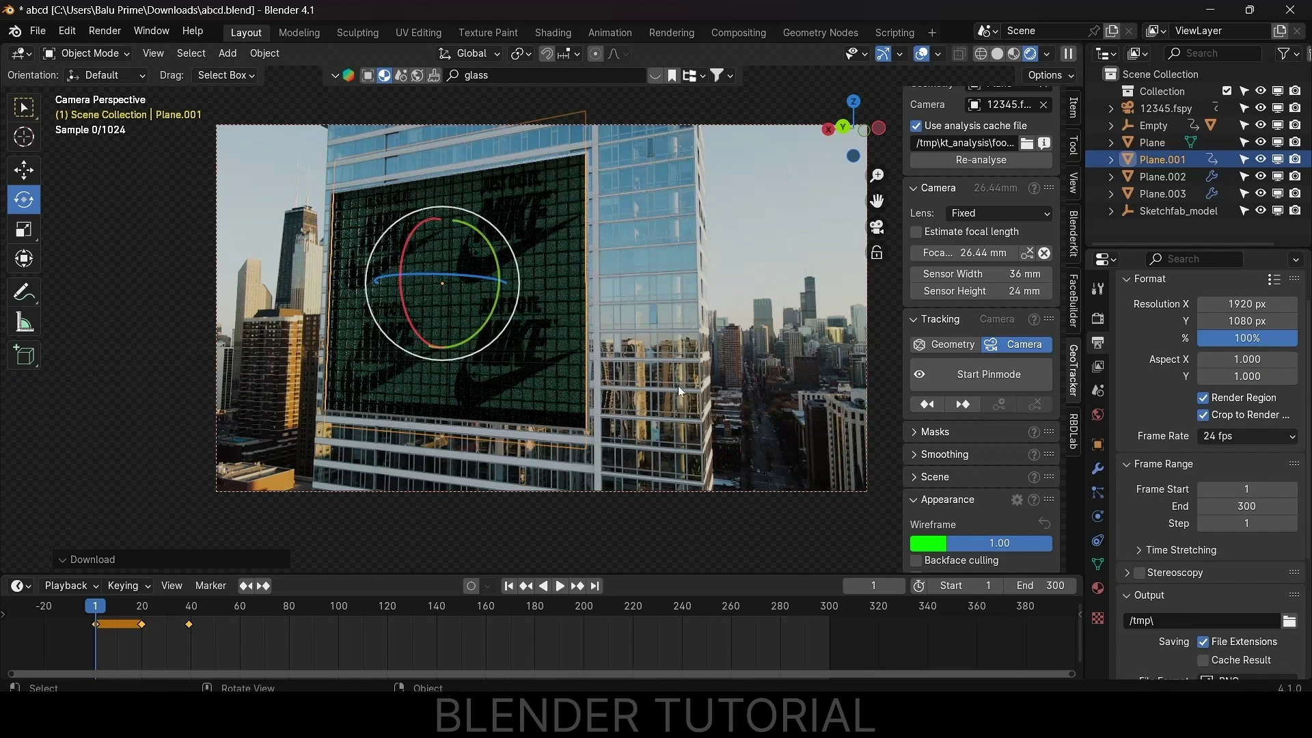
pyautogui.click(1247, 436)
pyautogui.click(1242, 507)
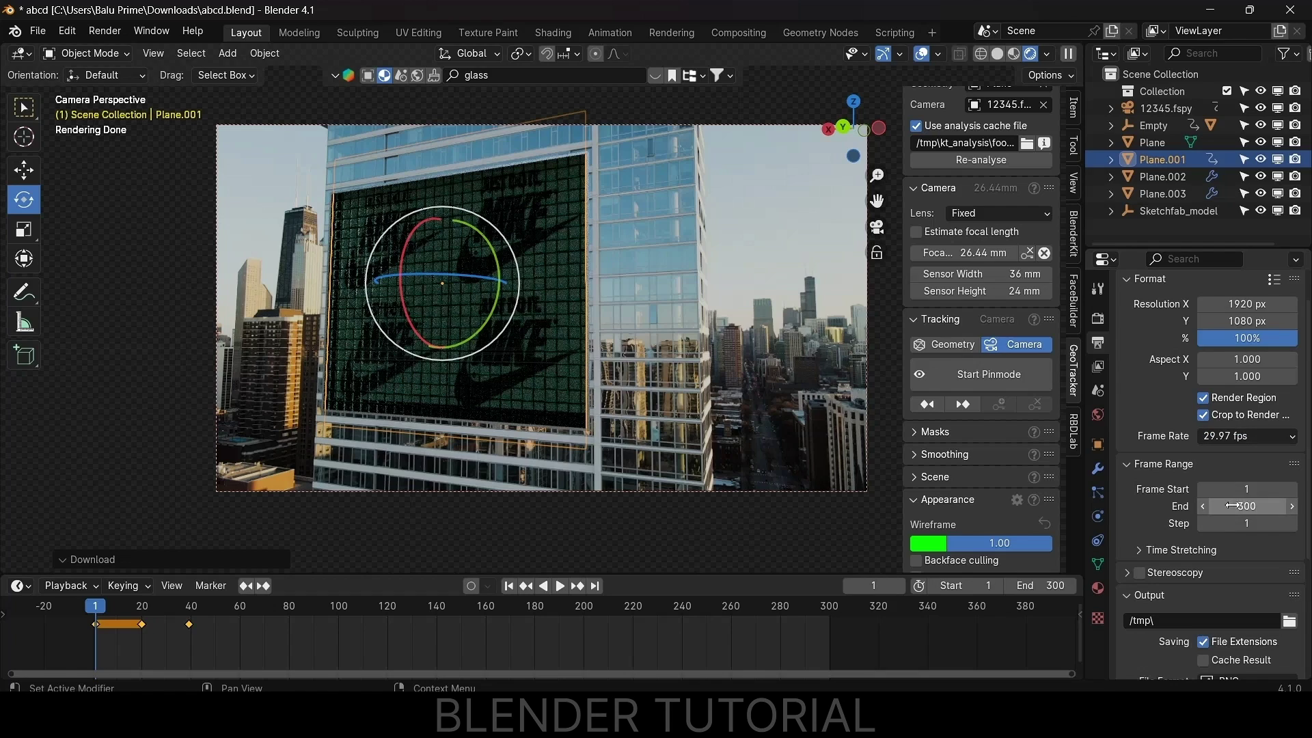
pyautogui.scroll(-4, 1159, 419)
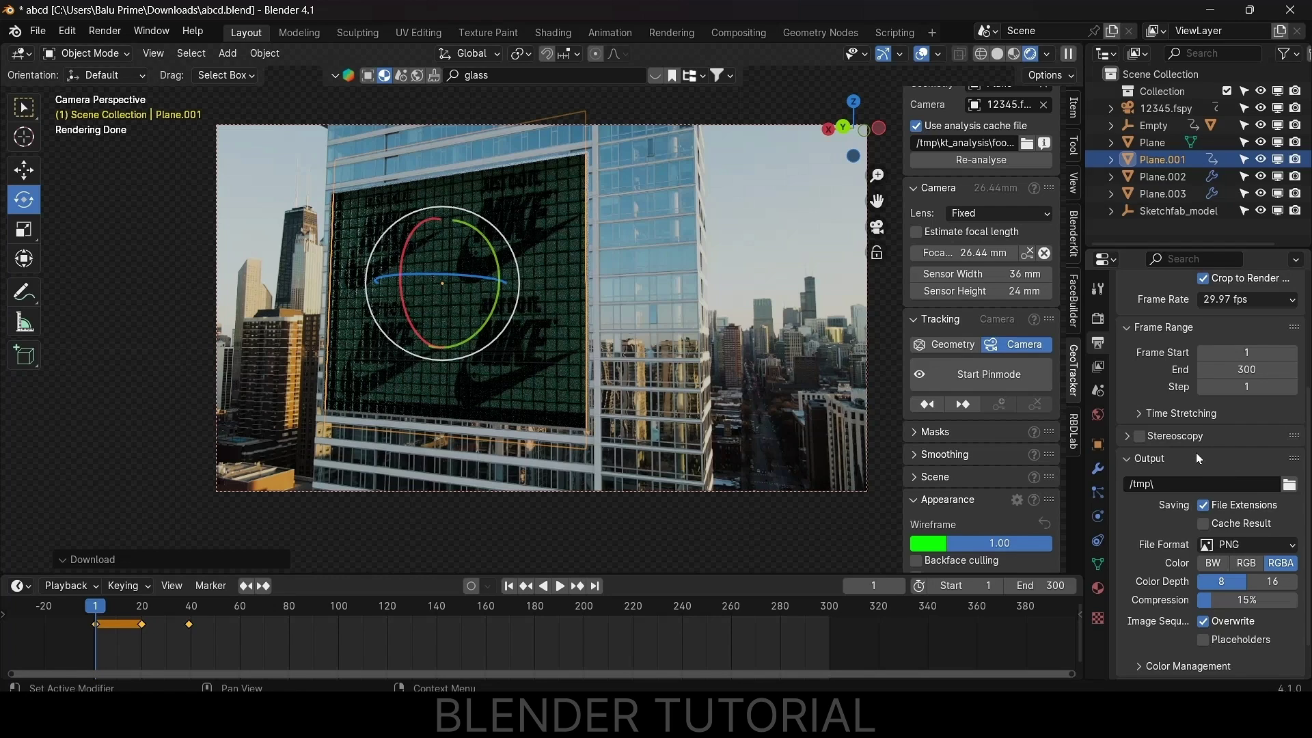
# - Set the render output folder to D:\youtube\Addddd cloth\se\ with PNG as the file format
pyautogui.click(1290, 488)
pyautogui.click(279, 563)
pyautogui.click(894, 559)
pyautogui.scroll(-2, 1179, 490)
pyautogui.click(1233, 506)
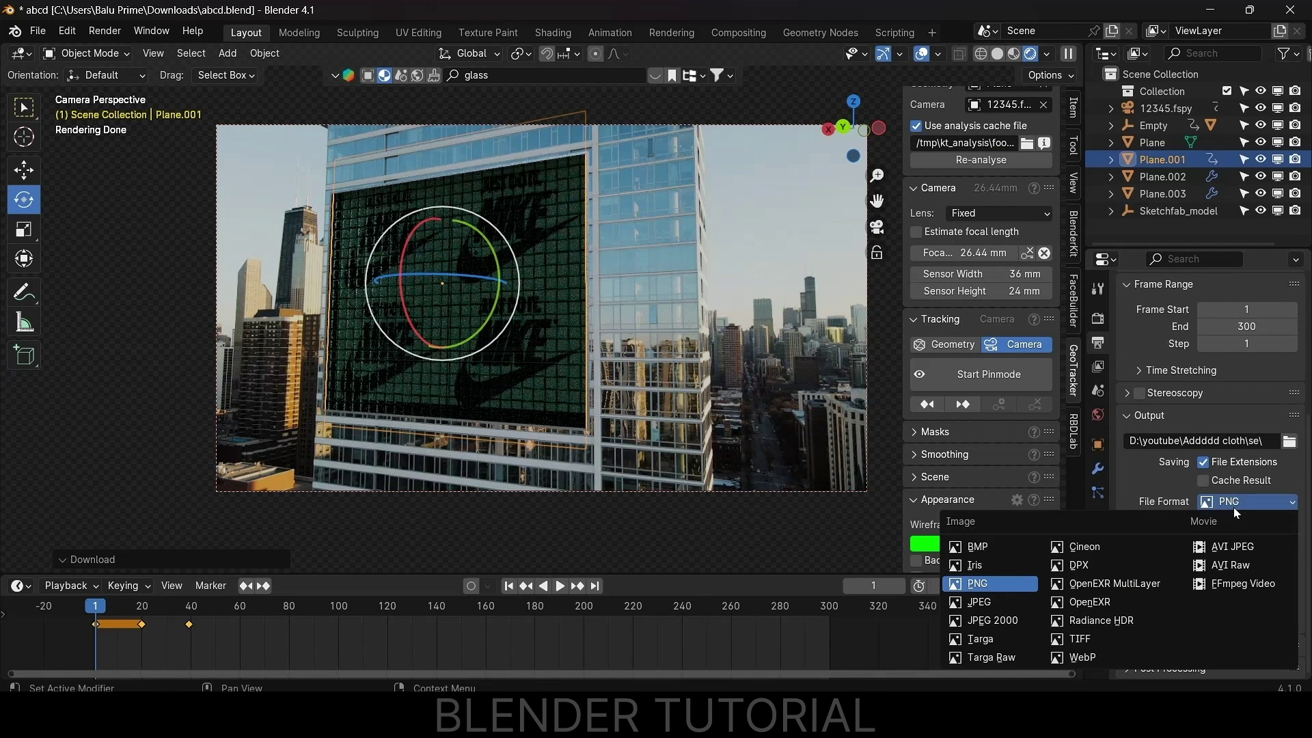
pyautogui.click(1028, 583)
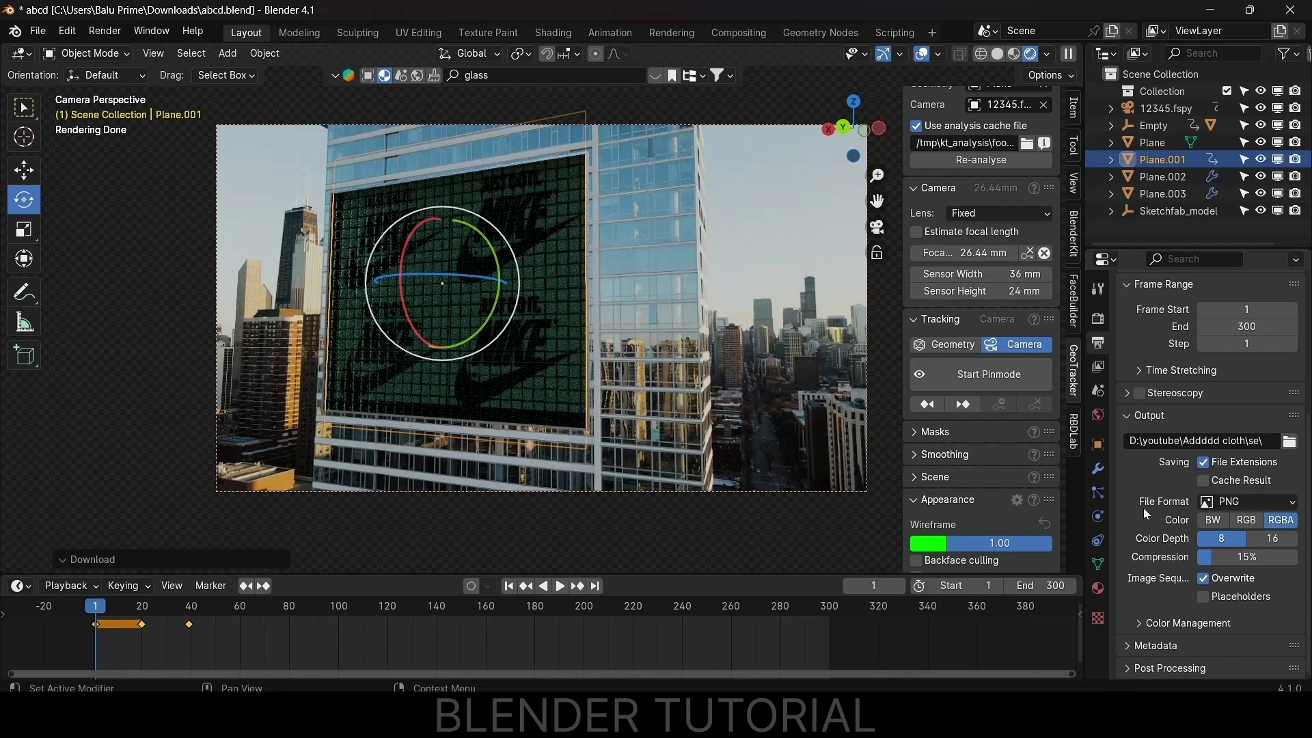
# - Render frame 1 as a still image
pyautogui.click(106, 30)
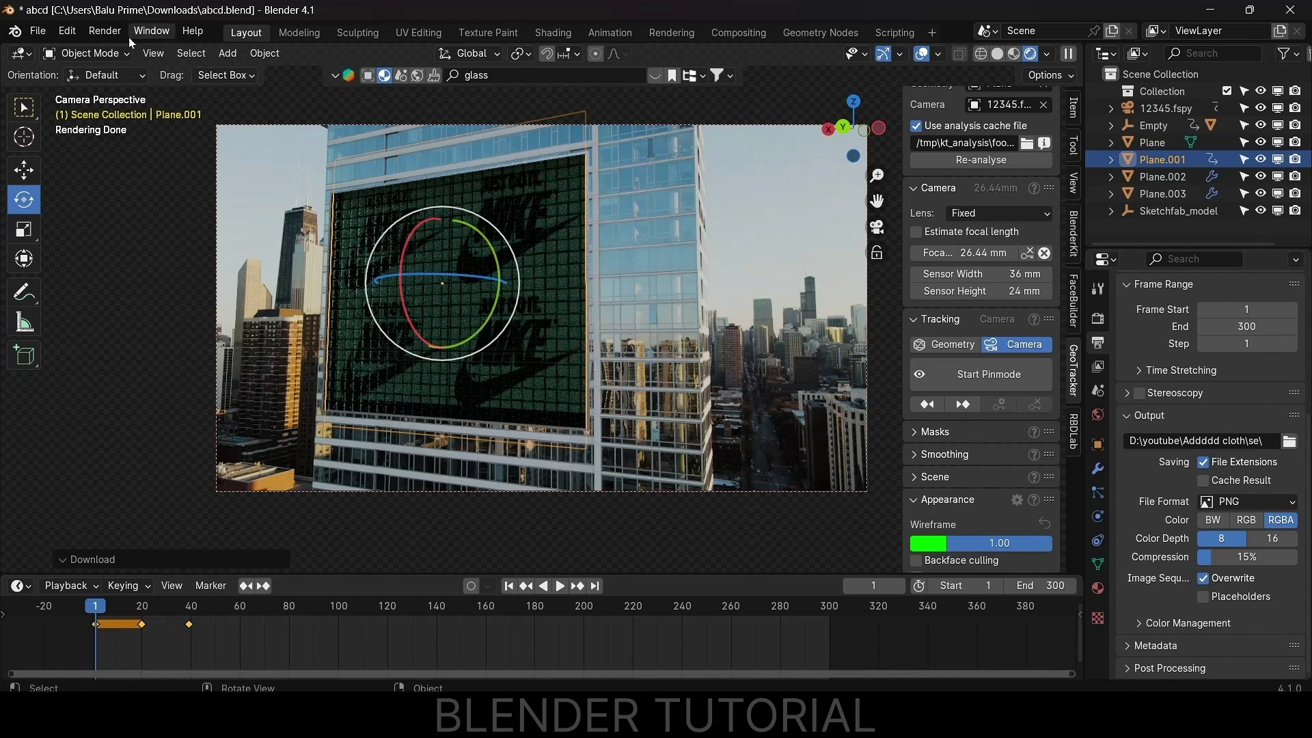
pyautogui.click(105, 31)
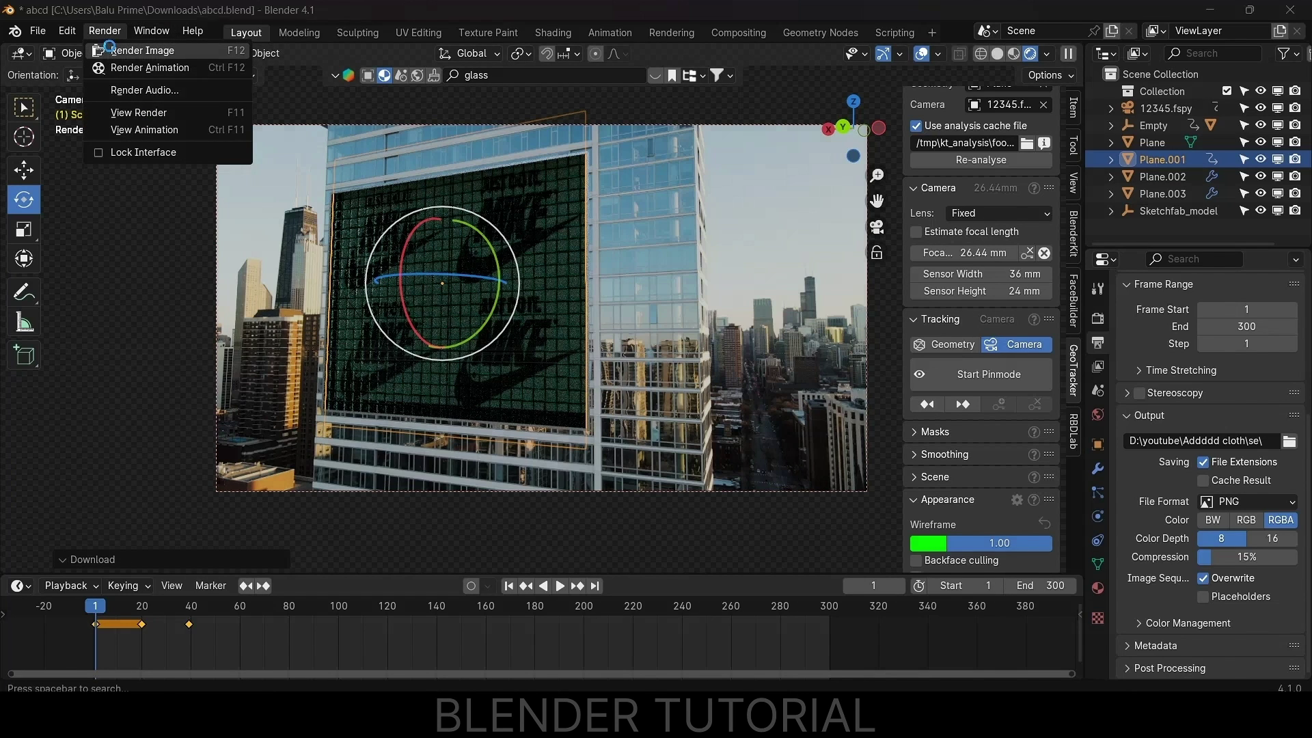
pyautogui.click(113, 52)
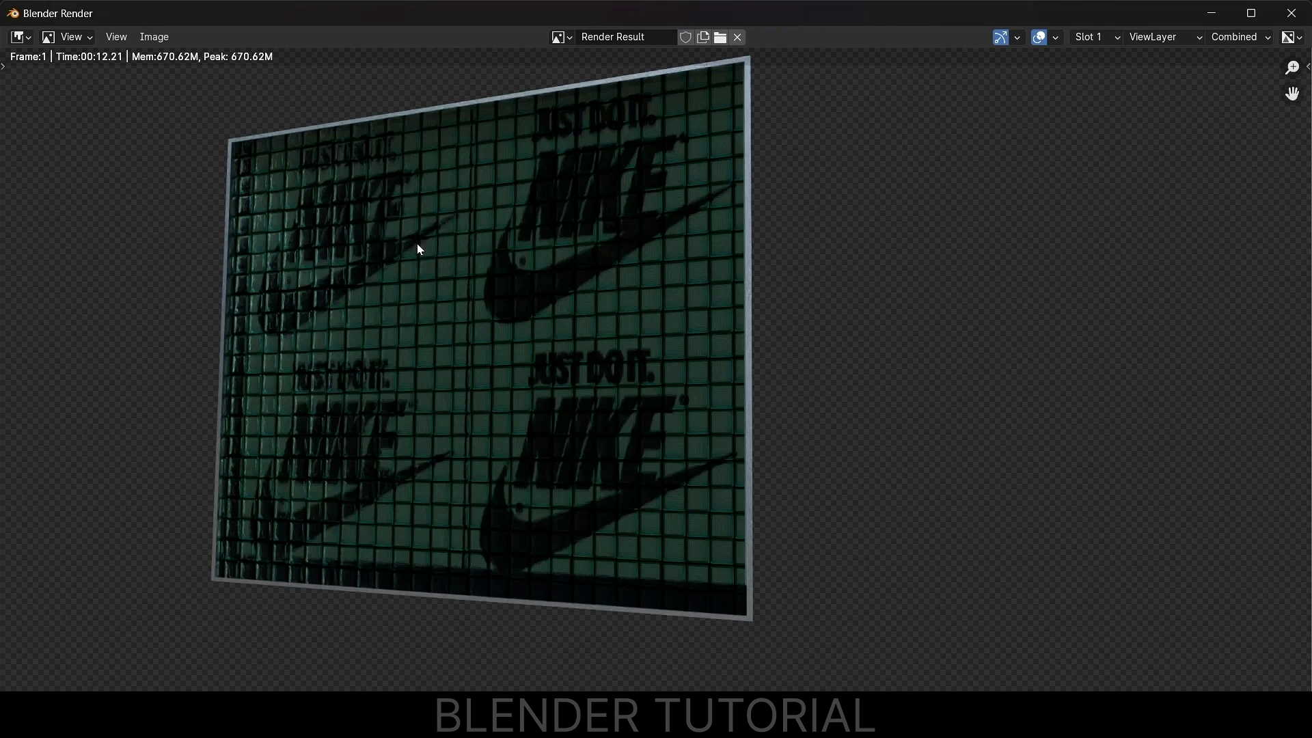
# - Save the rendered image as a PNG named 1 in the Downloads folder
pyautogui.click(155, 38)
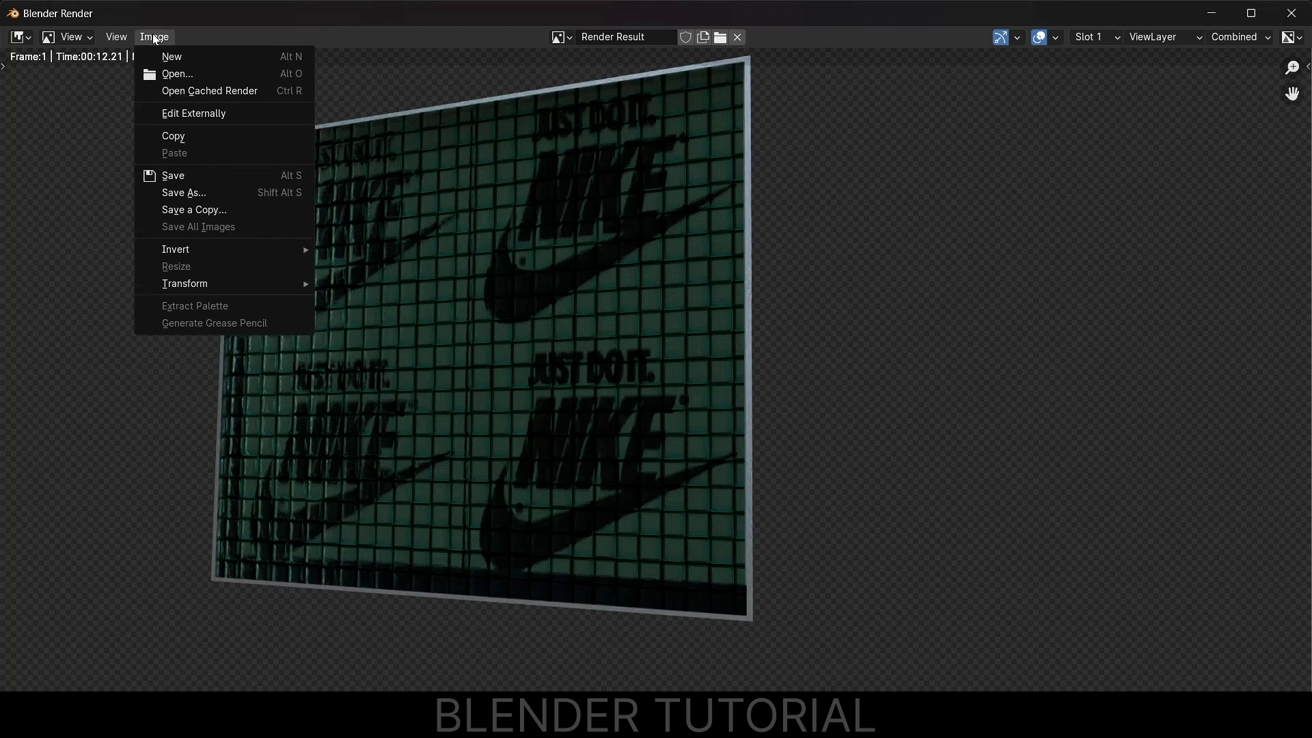
pyautogui.click(207, 191)
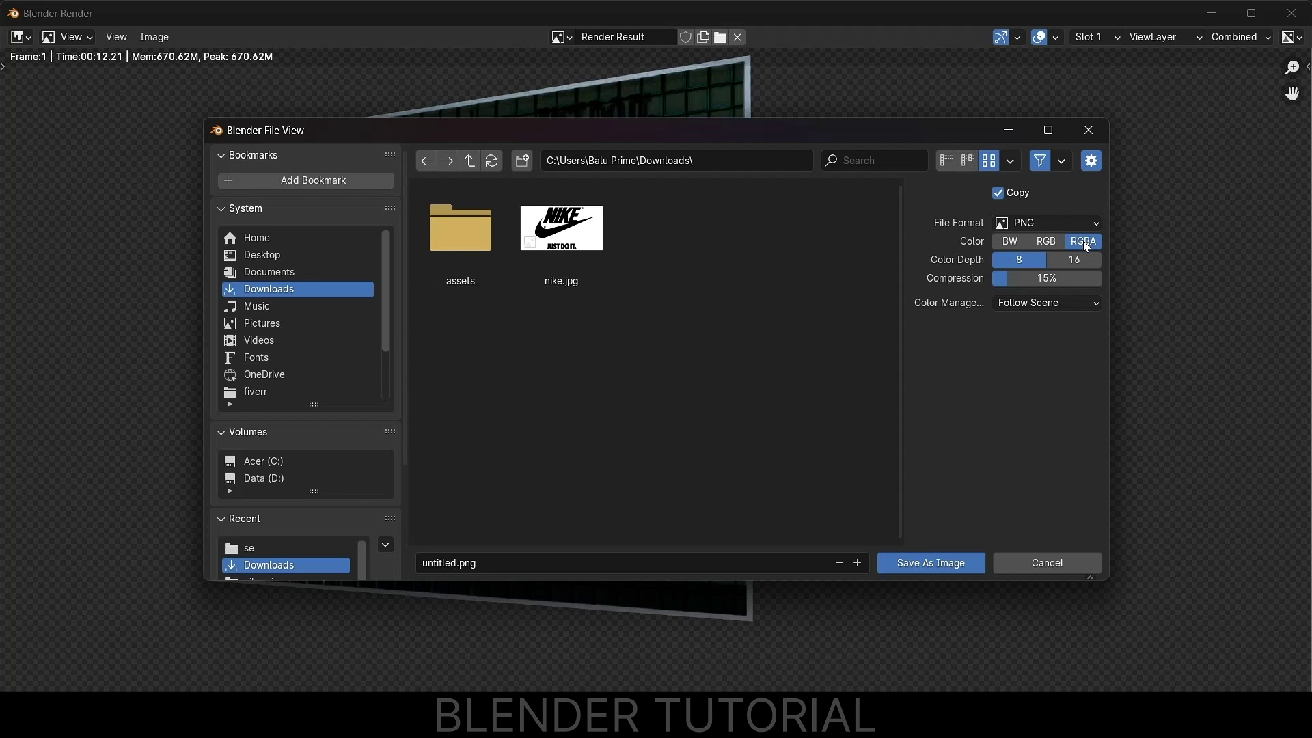
pyautogui.click(507, 565)
pyautogui.write('1')
pyautogui.press('Return')
pyautogui.click(924, 571)
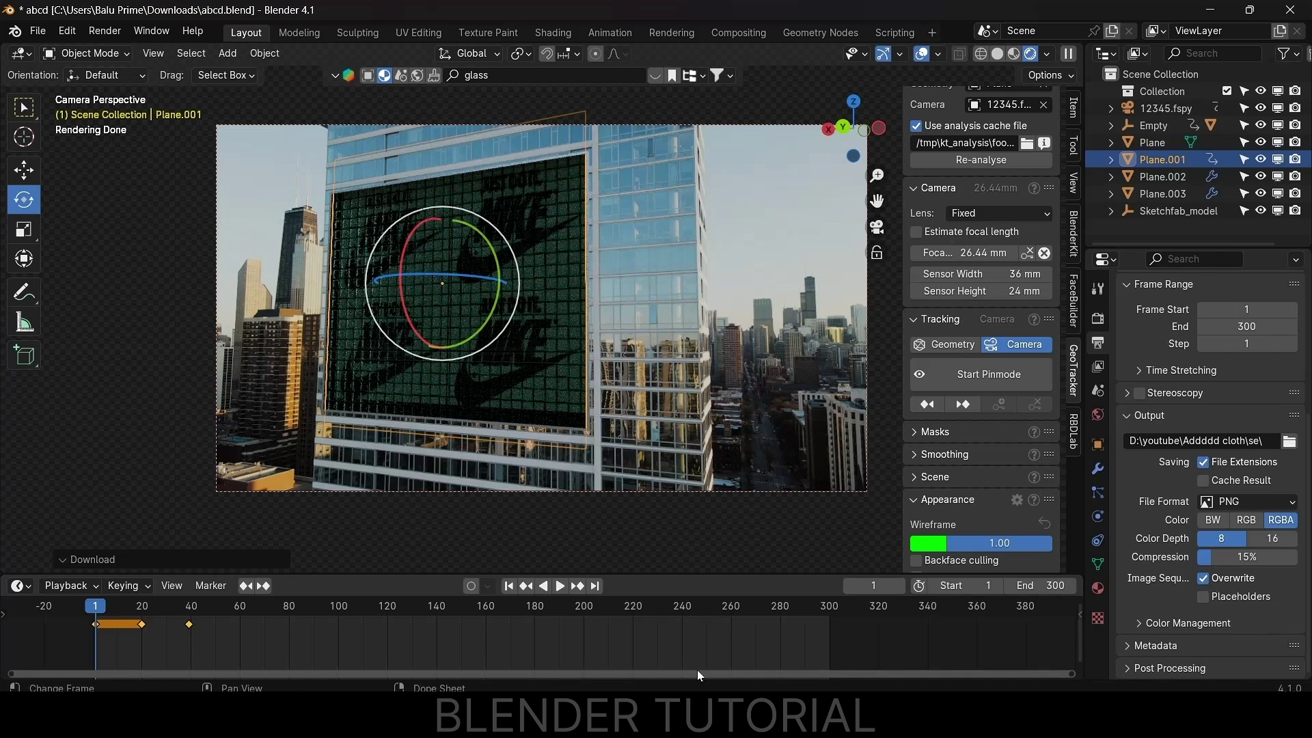
# - Switch to After Effects, import 1.png and place it above the footage.mp4 layer in the footage composition
pyautogui.click(577, 720)
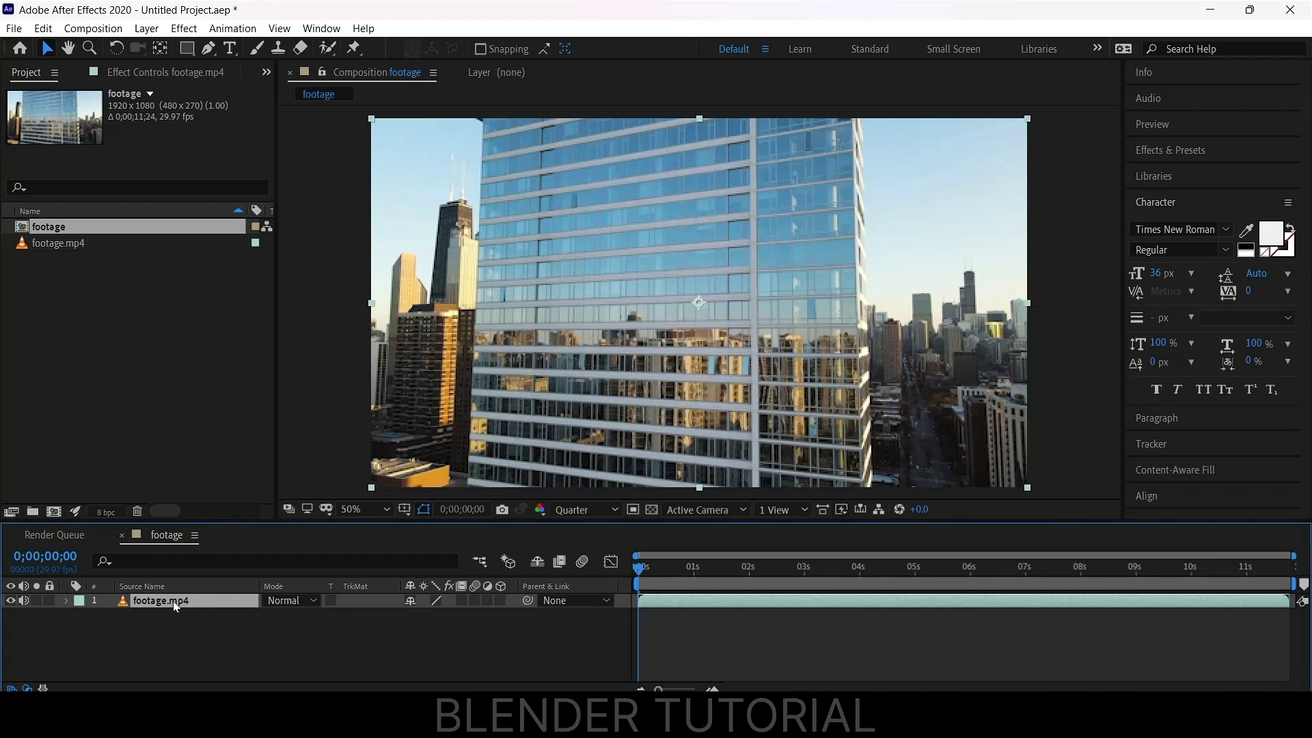
pyautogui.rightClick(83, 336)
pyautogui.moveTo(152, 419)
pyautogui.click(401, 417)
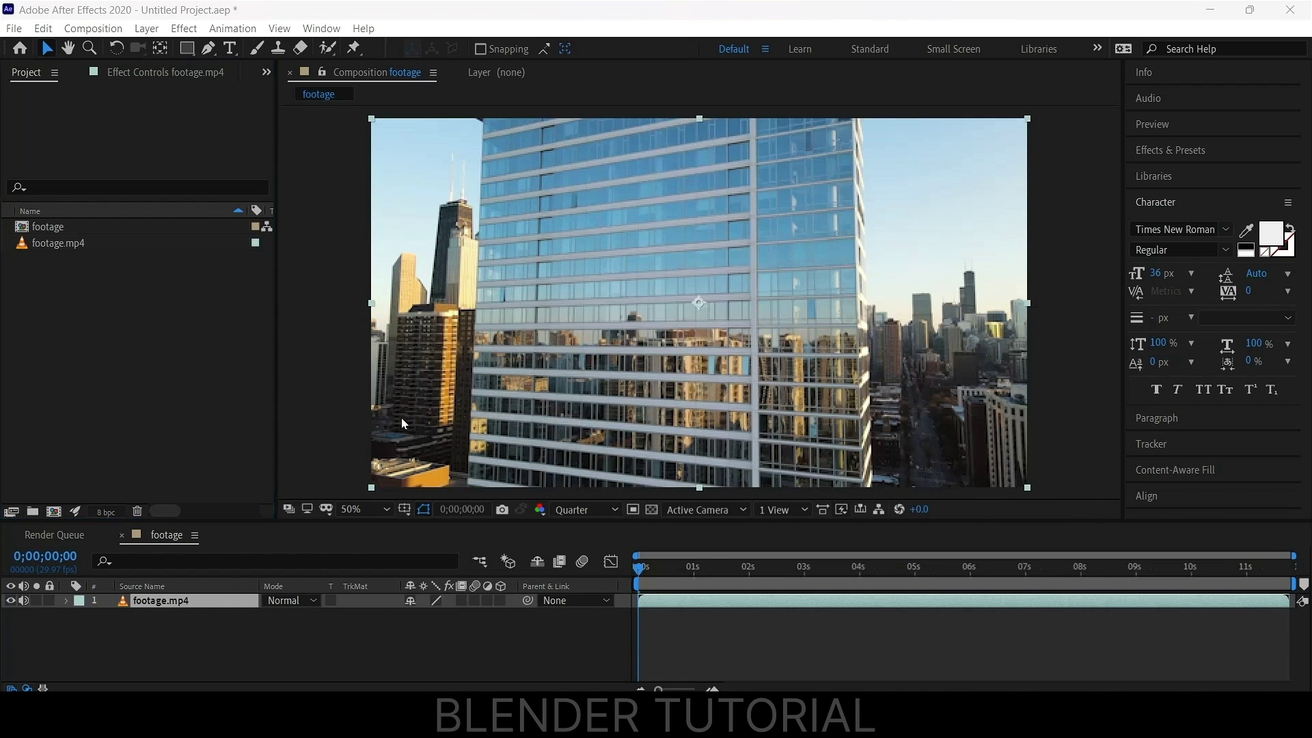
pyautogui.click(513, 528)
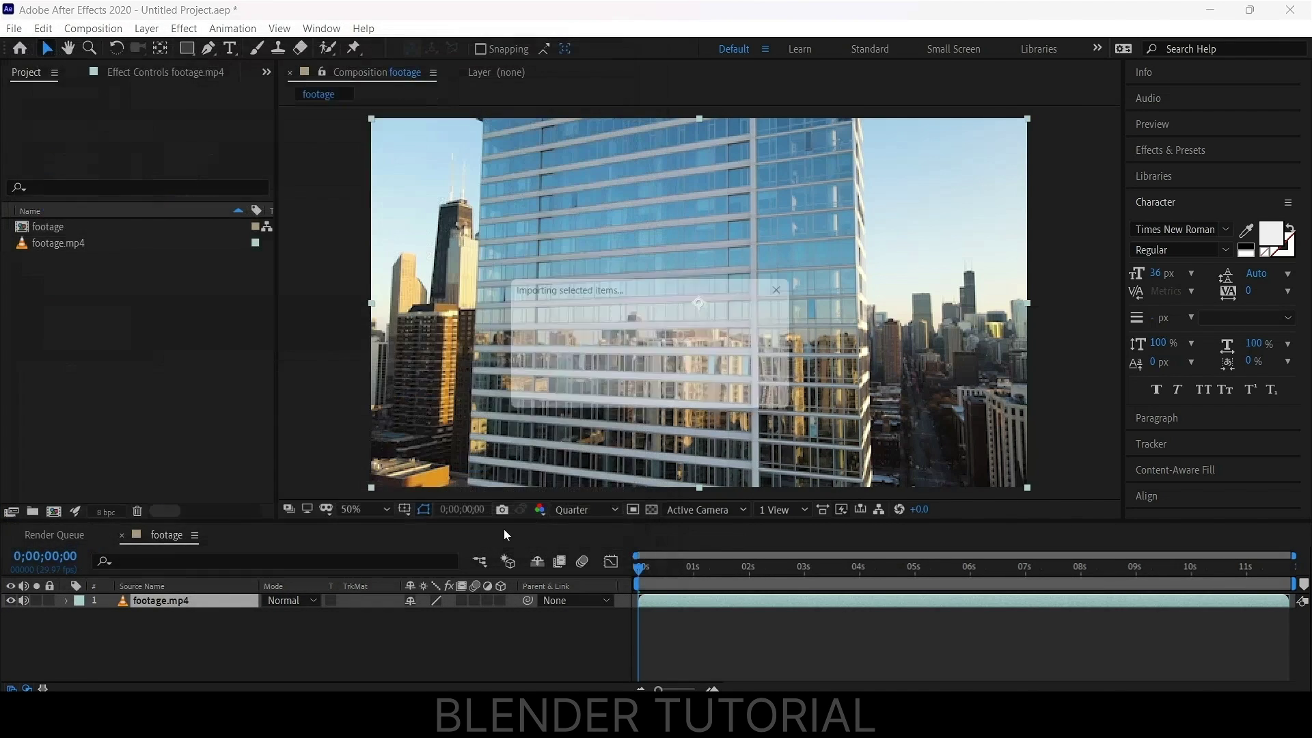
pyautogui.moveTo(154, 381); pyautogui.dragTo(181, 619)
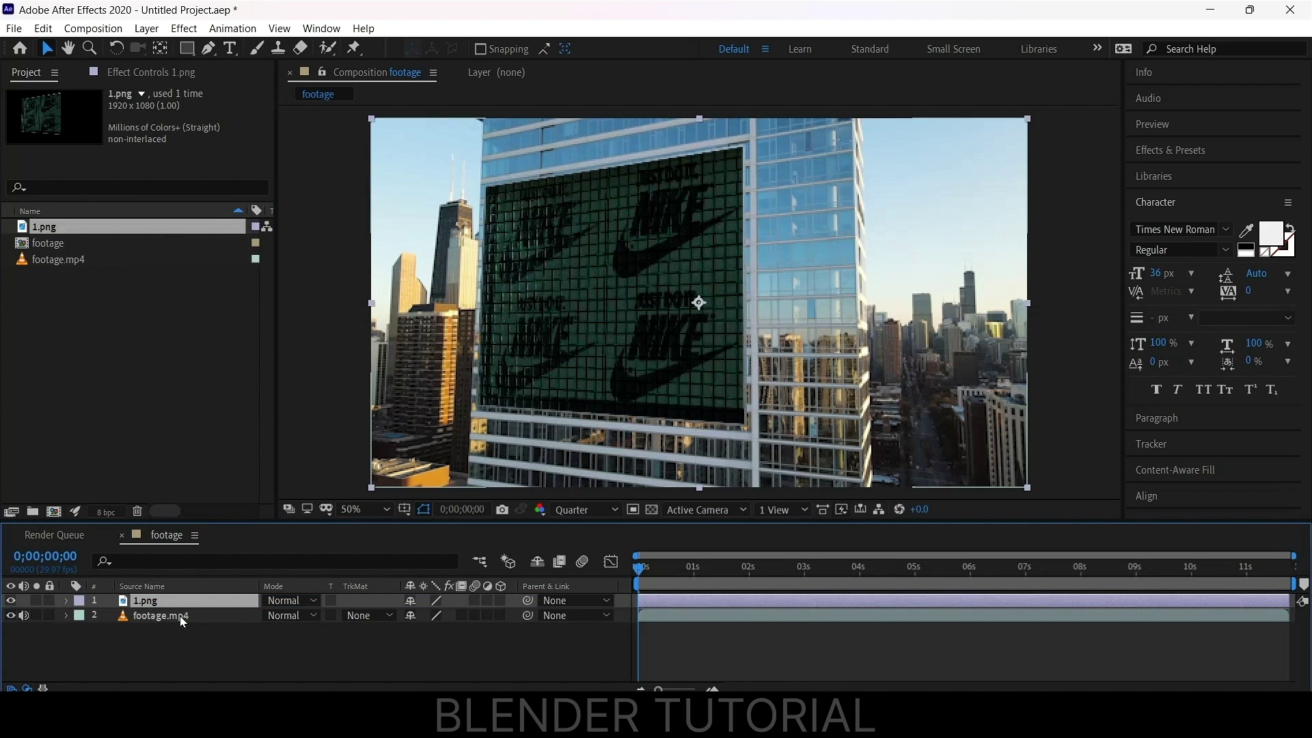